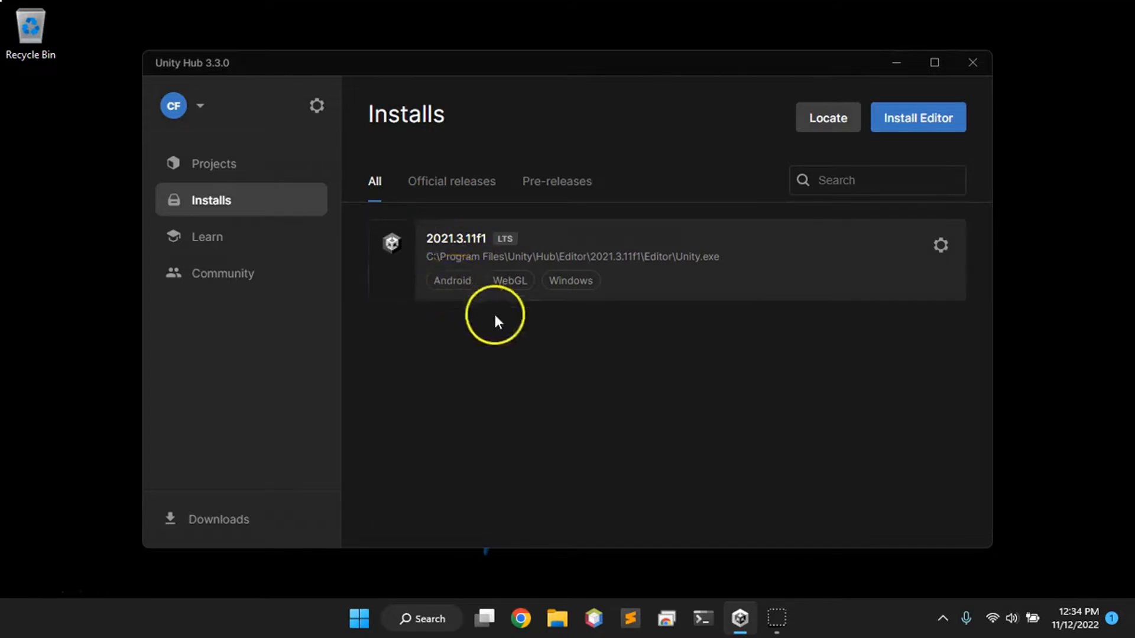
Start a new project with editor version 2021.3.11f1 and choose the 3D Core template.
{"action": "left_click", "coordinate": [231, 172]}
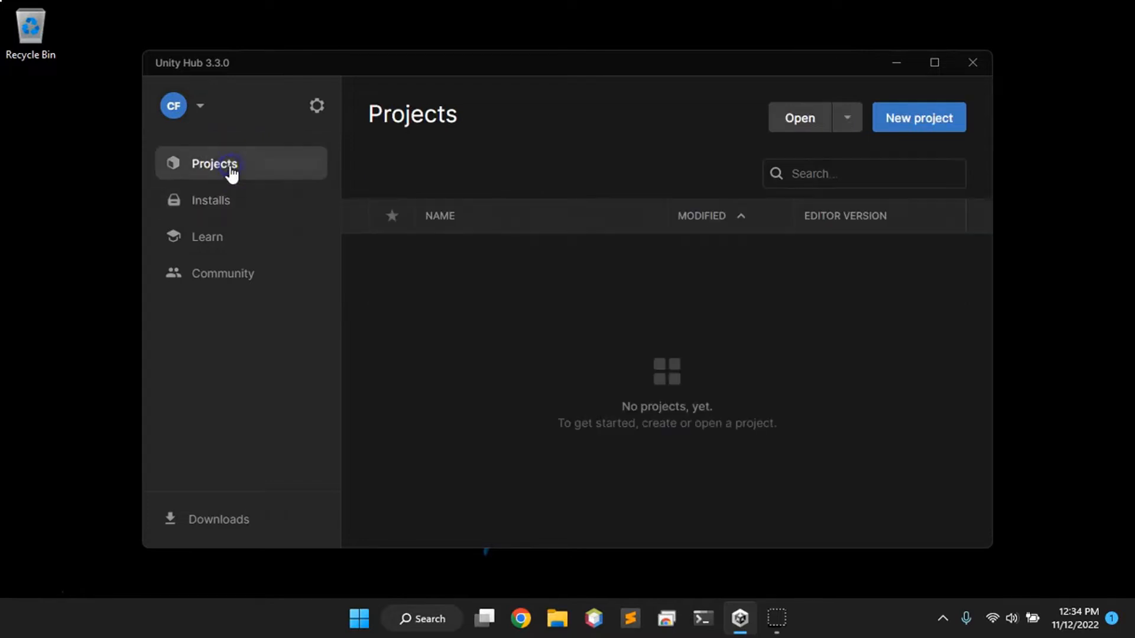
{"action": "left_click", "coordinate": [910, 118]}
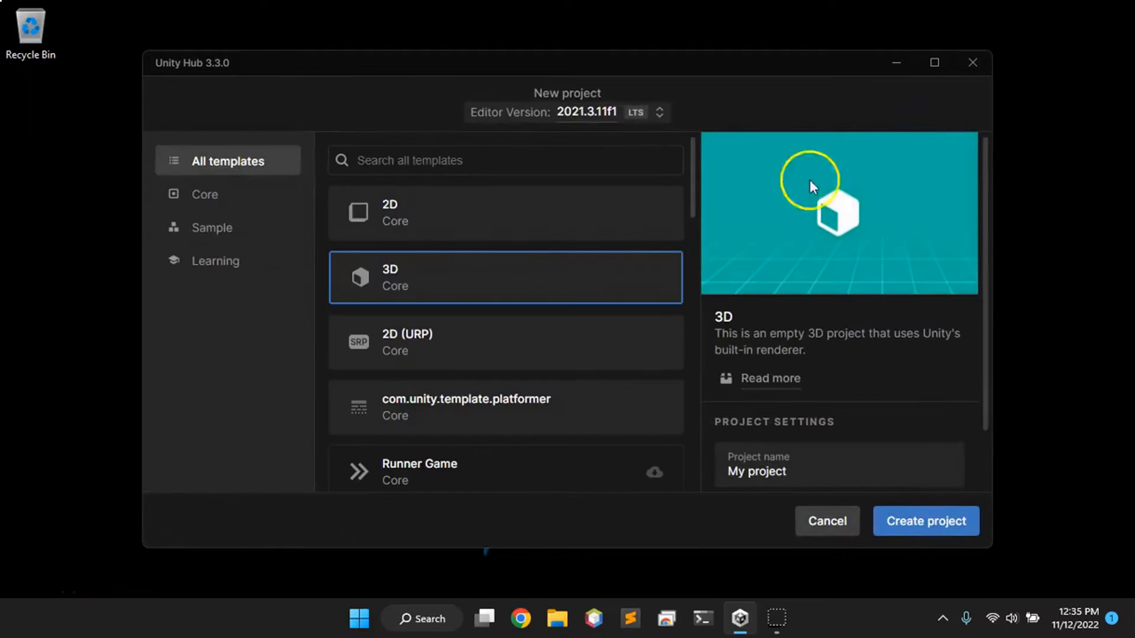
{"action": "left_click", "coordinate": [528, 298]}
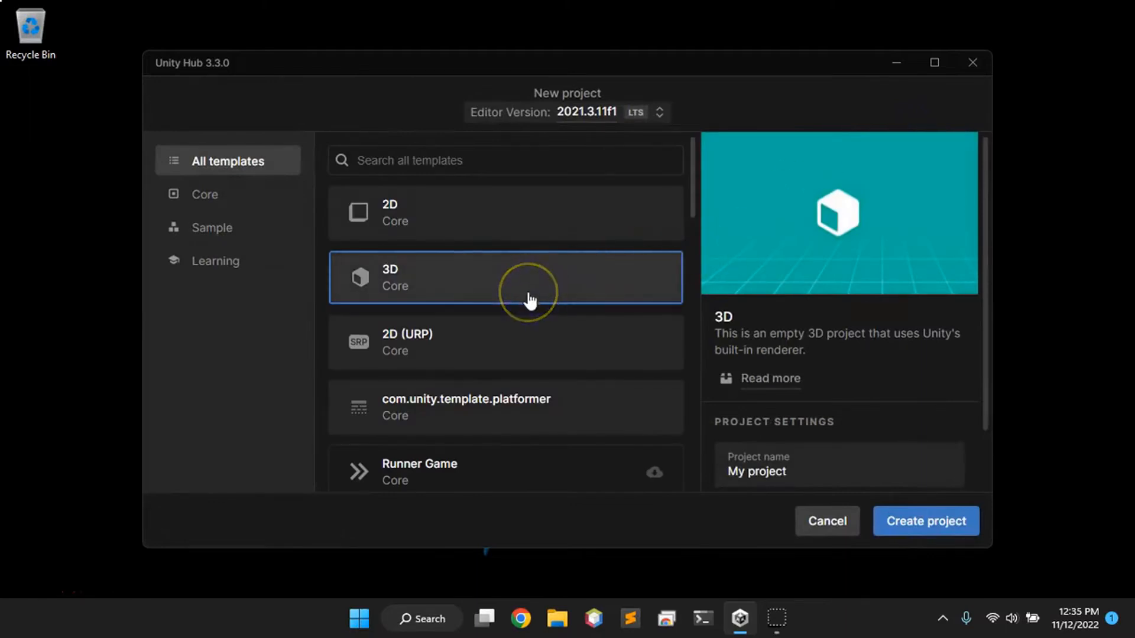
{"action": "scroll", "coordinate": [529, 300], "scroll_direction": "down", "scroll_amount": 7}
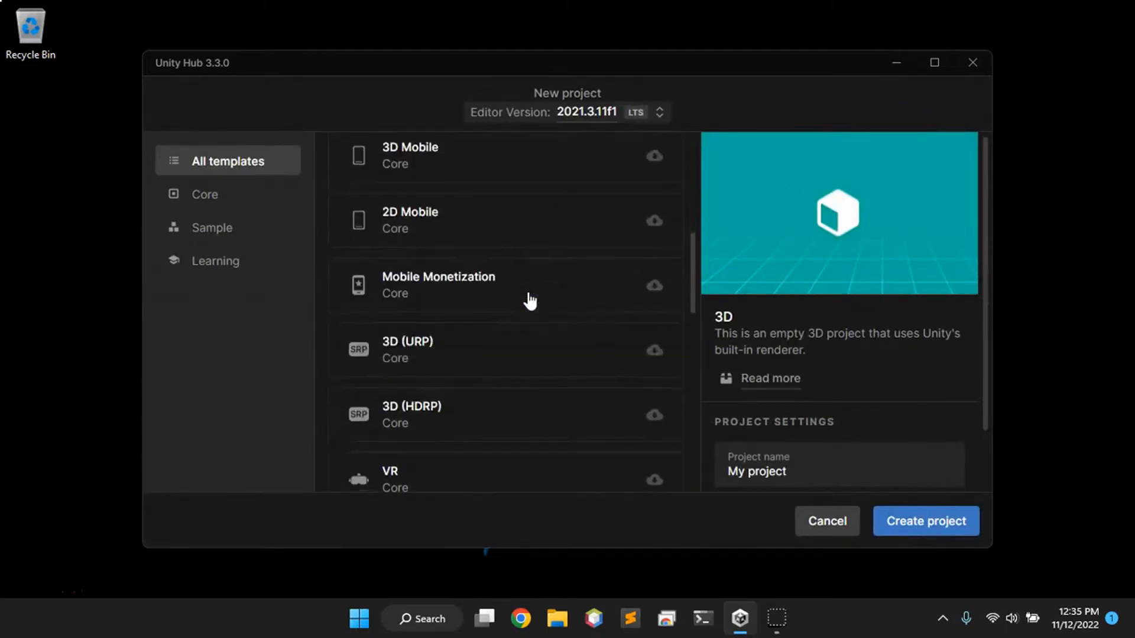
{"action": "scroll", "coordinate": [530, 300], "scroll_direction": "down", "scroll_amount": 2}
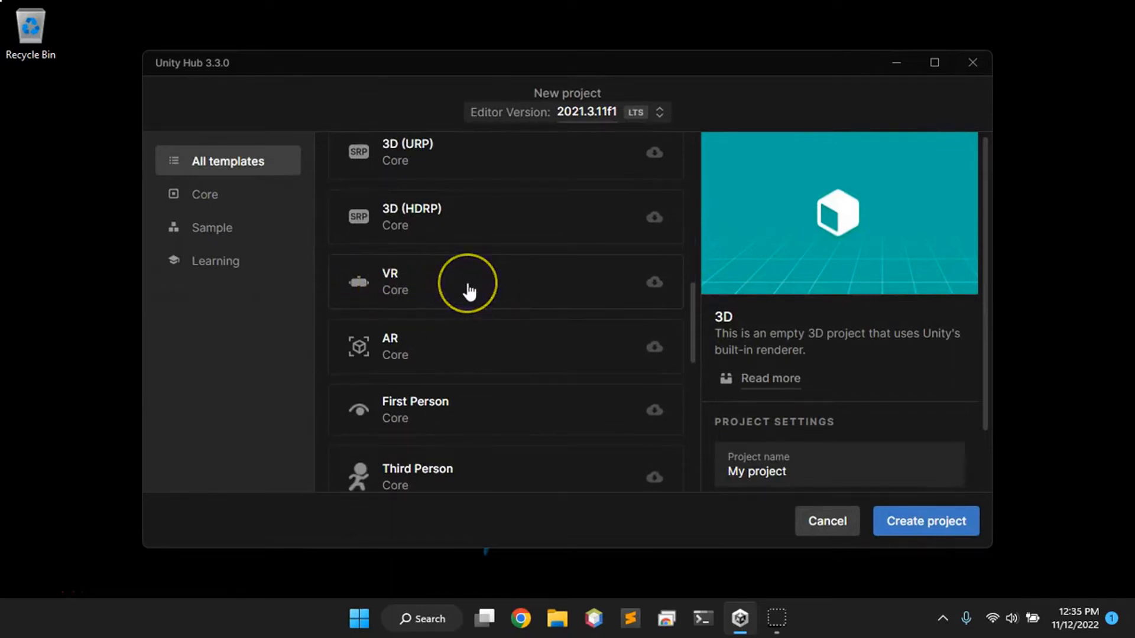
{"action": "scroll", "coordinate": [469, 291], "scroll_direction": "up", "scroll_amount": 2}
{"action": "scroll", "coordinate": [468, 291], "scroll_direction": "up", "scroll_amount": 3}
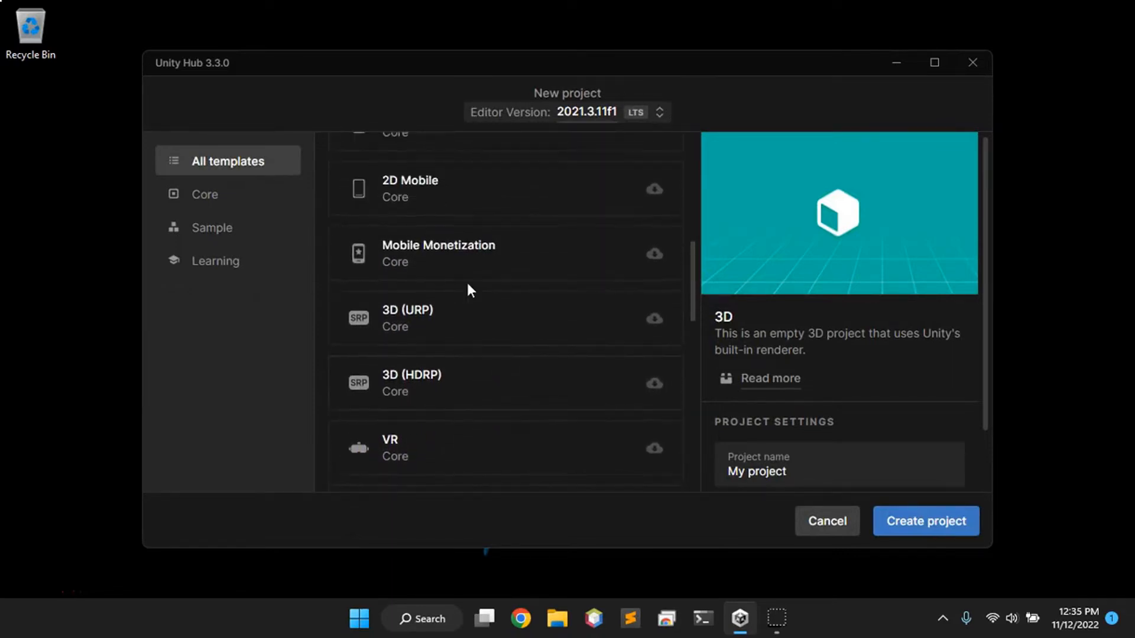
{"action": "scroll", "coordinate": [468, 289], "scroll_direction": "up", "scroll_amount": 4}
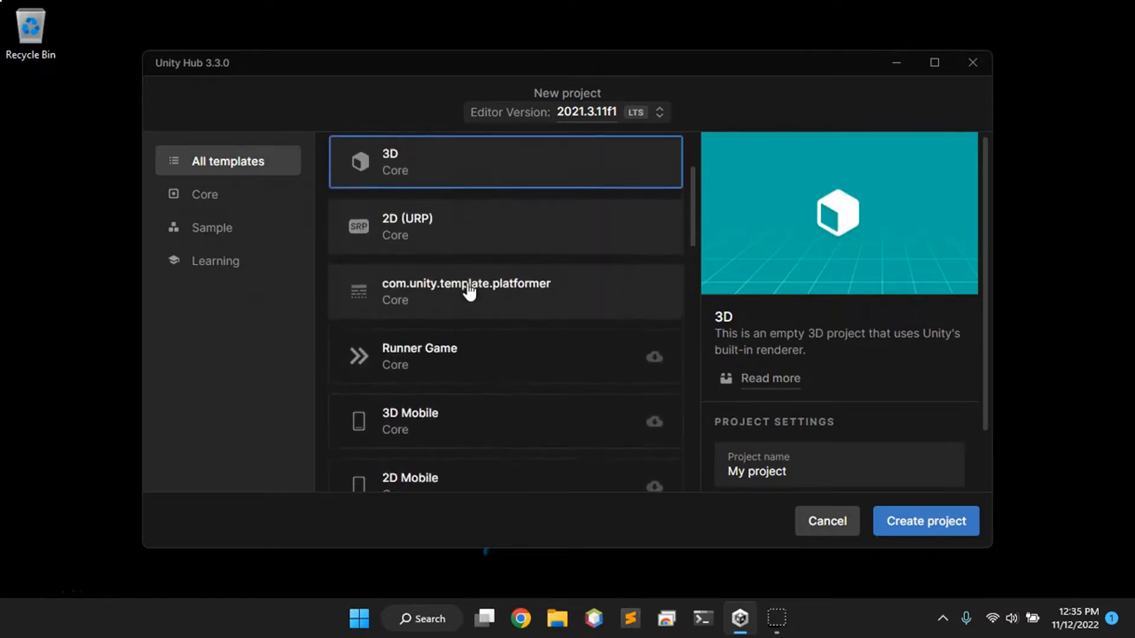
{"action": "scroll", "coordinate": [469, 289], "scroll_direction": "up", "scroll_amount": 2}
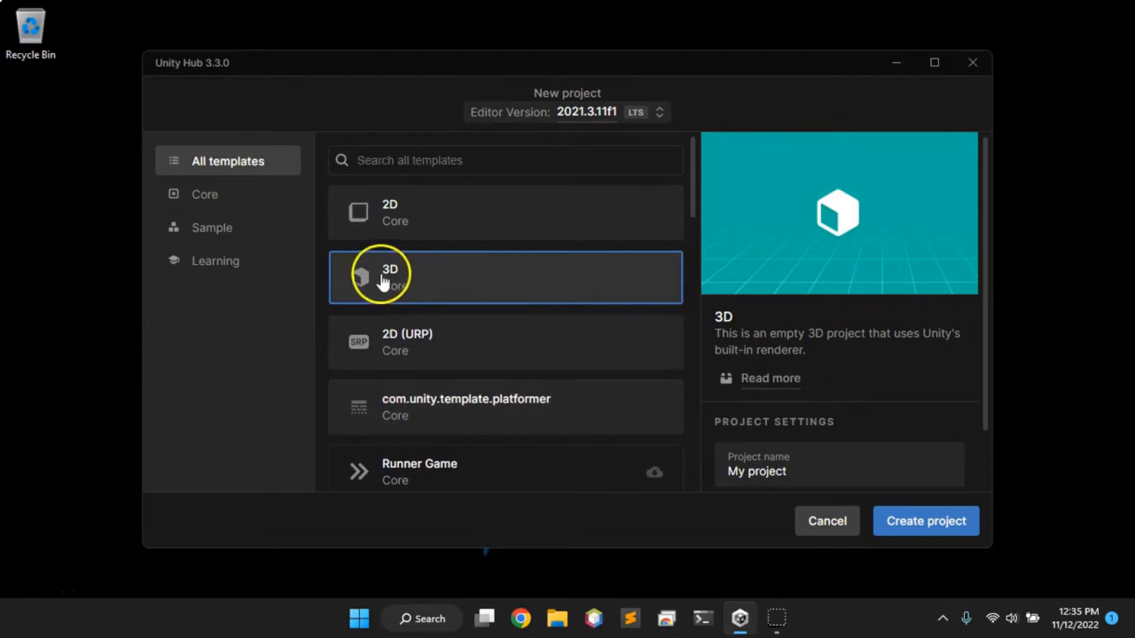
{"action": "left_click", "coordinate": [412, 284]}
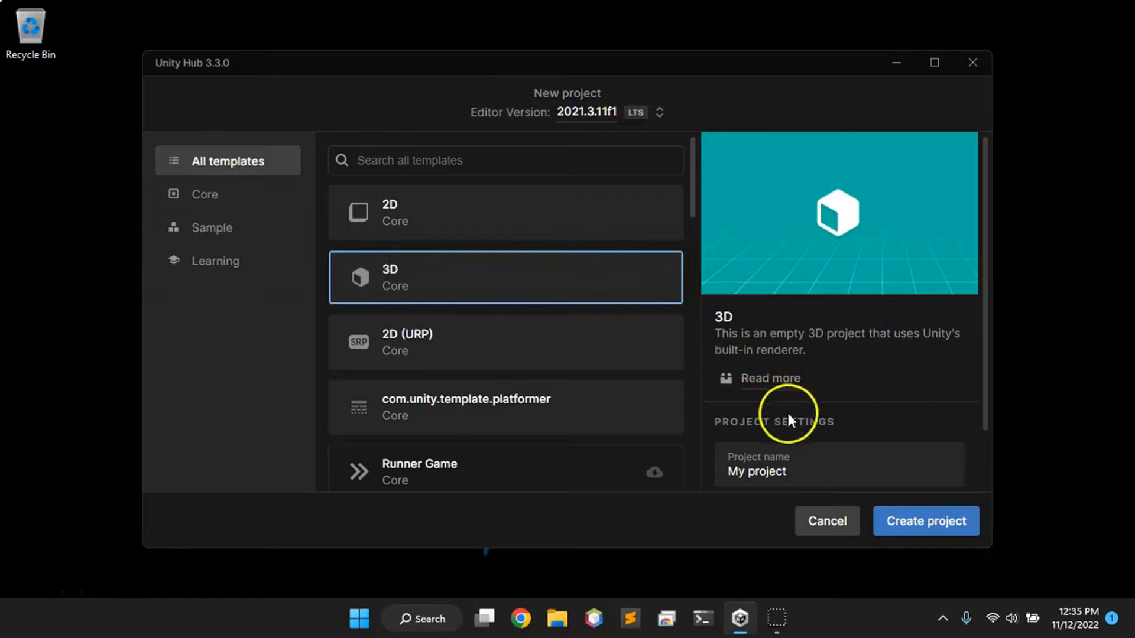
Name the new 3D project "bowling" and create it.
{"action": "left_click", "coordinate": [800, 477]}
{"action": "left_click_drag", "start_coordinate": [799, 478], "coordinate": [714, 473]}
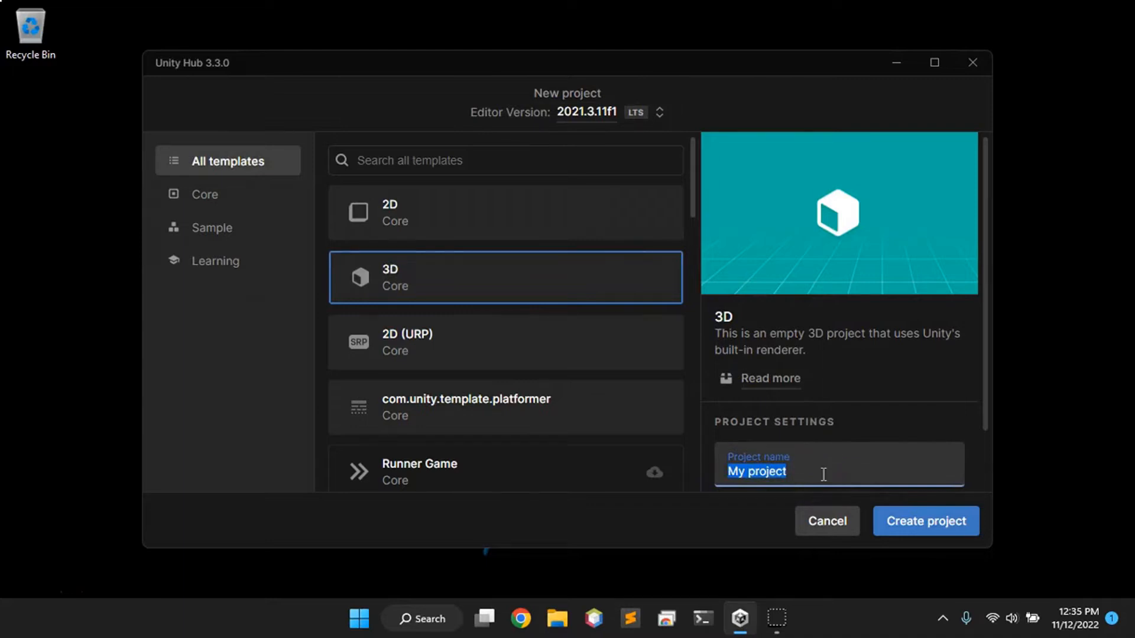
{"action": "key", "text": "BackSpace"}
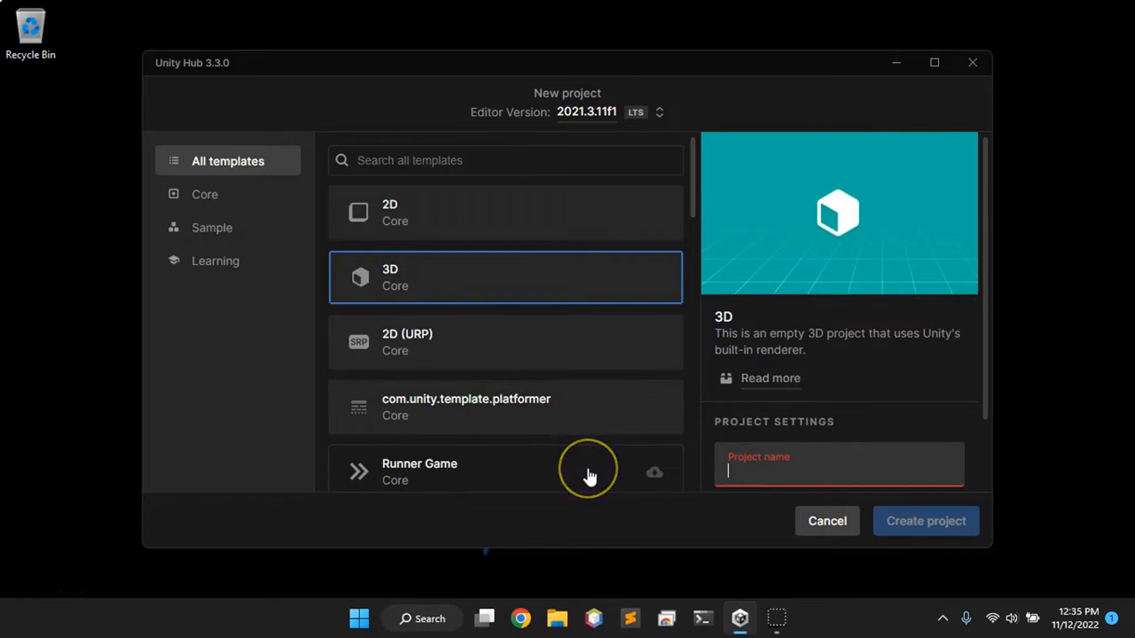
{"action": "left_click", "coordinate": [741, 470]}
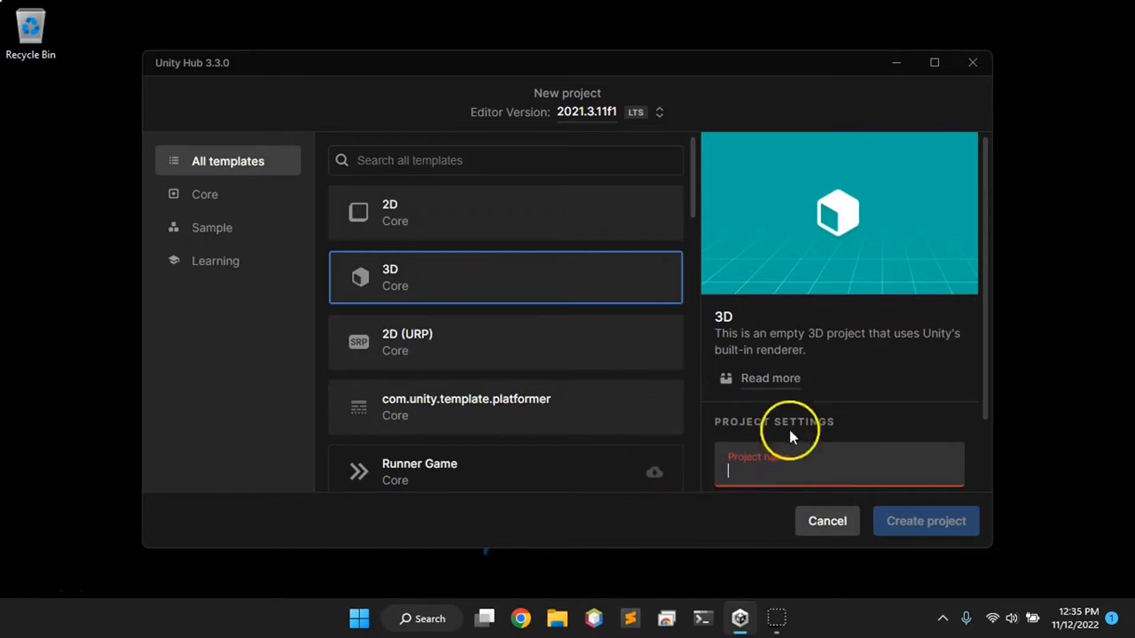
{"action": "left_click", "coordinate": [756, 465]}
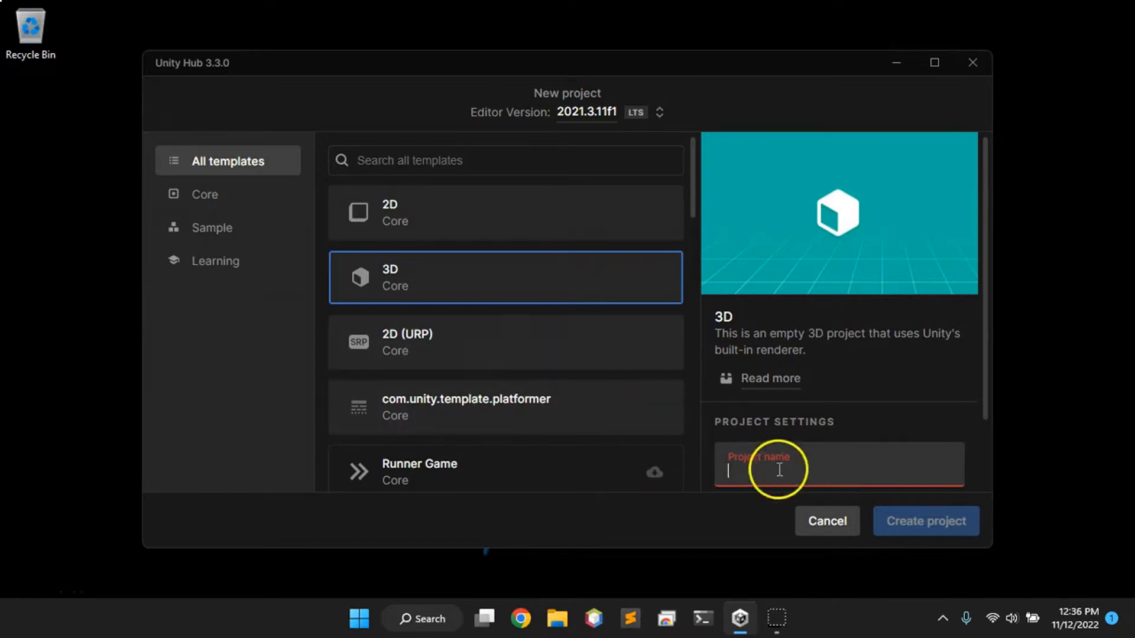
{"action": "type", "text": "bowling"}
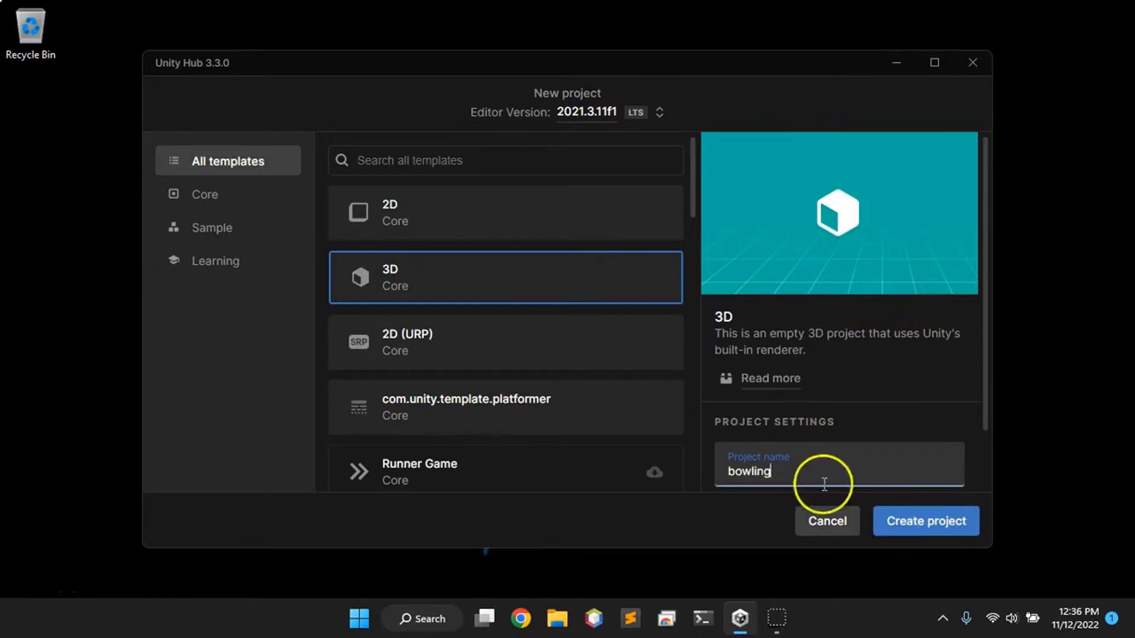
{"action": "left_click", "coordinate": [914, 528]}
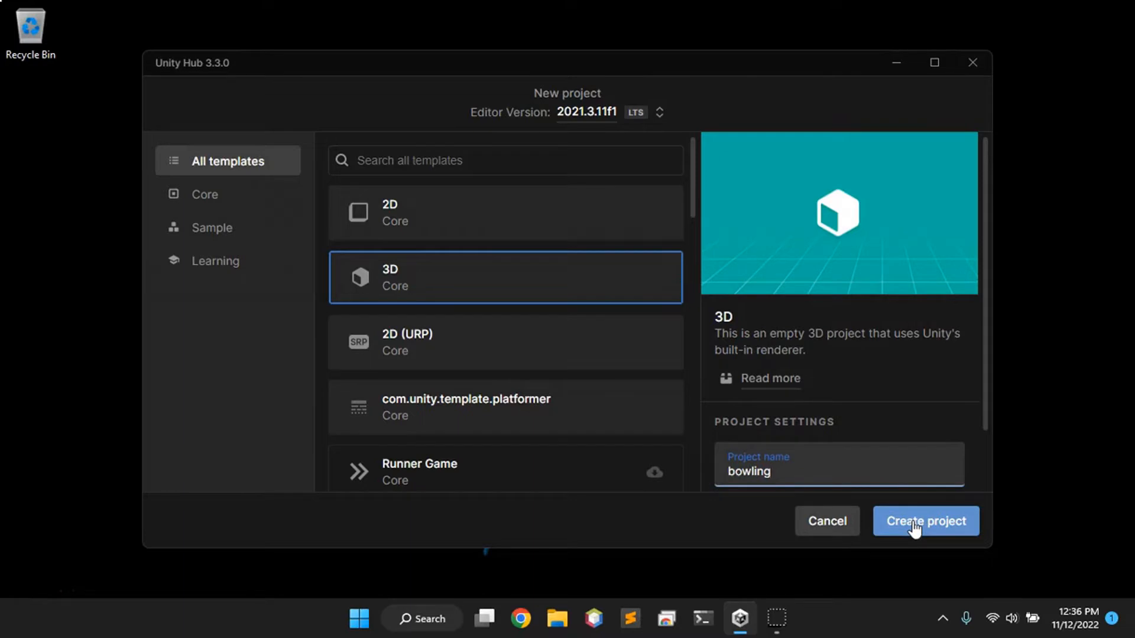
{"action": "left_click", "coordinate": [876, 466]}
{"action": "left_click", "coordinate": [902, 522]}
{"action": "left_click", "coordinate": [899, 520]}
{"action": "left_click", "coordinate": [912, 526]}
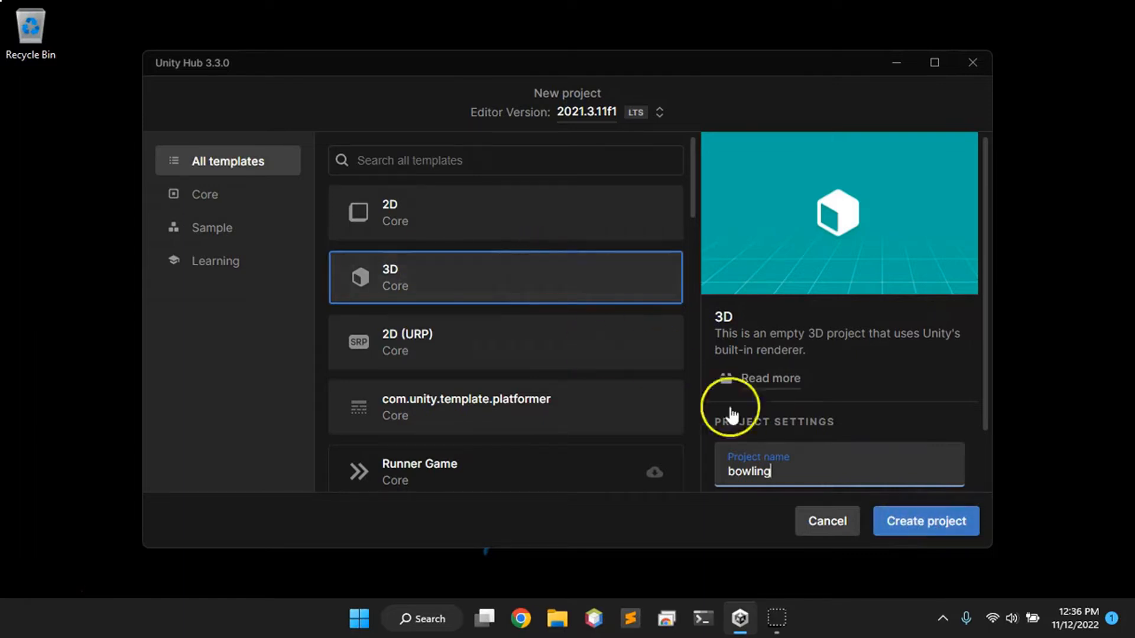
{"action": "left_click", "coordinate": [917, 527]}
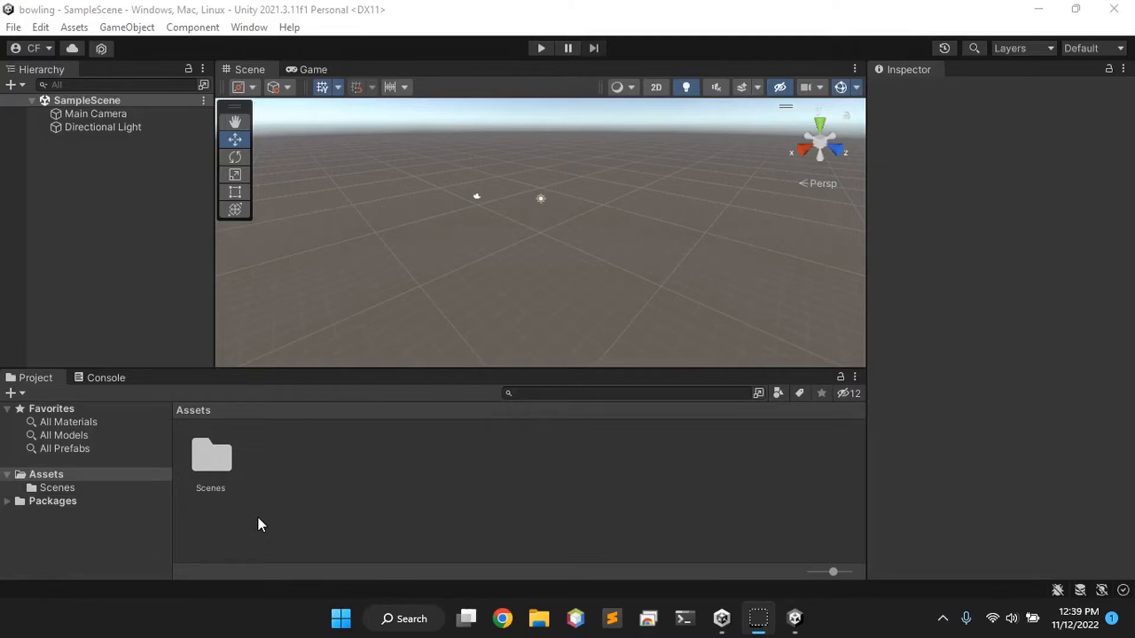
Install XR Plugin Management from the project settings.
{"action": "left_click", "coordinate": [40, 27]}
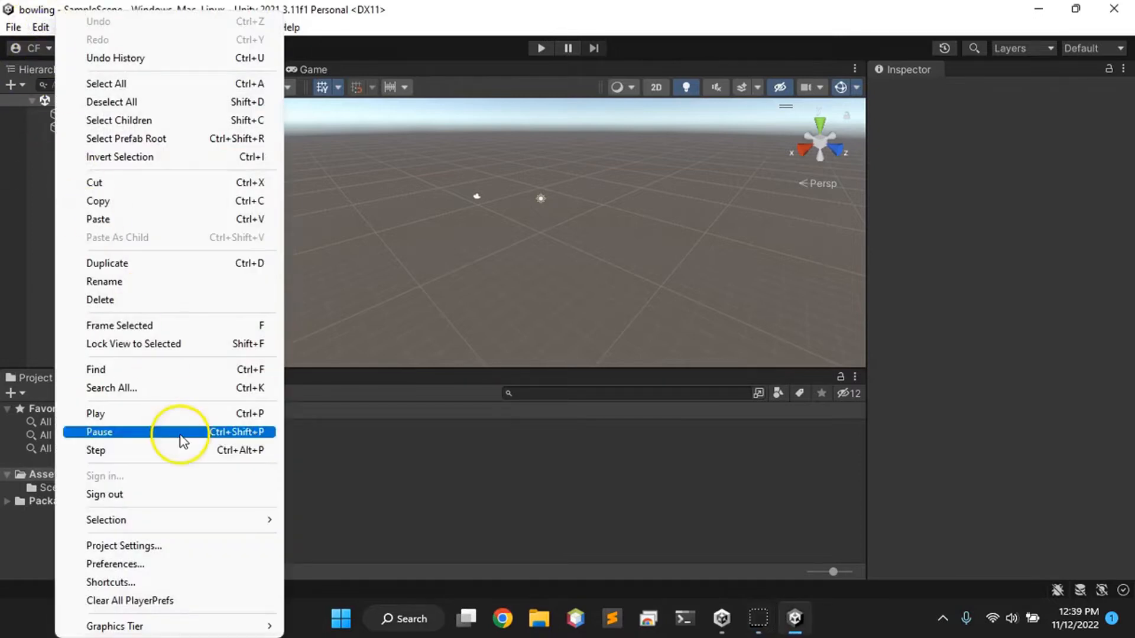
{"action": "left_click", "coordinate": [163, 546]}
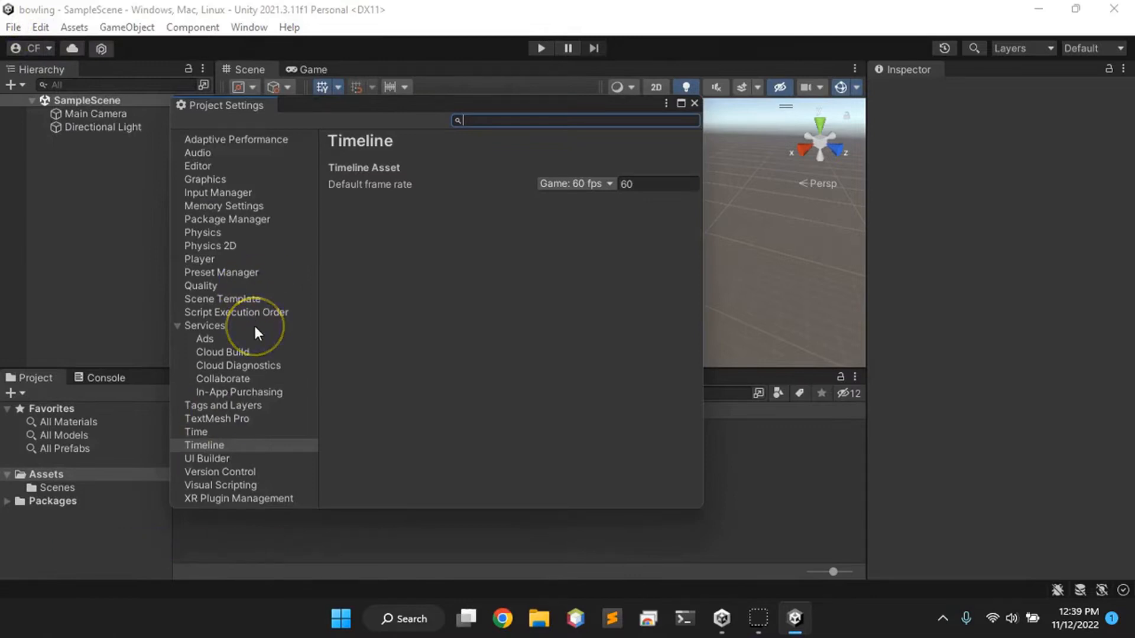
{"action": "left_click", "coordinate": [231, 499]}
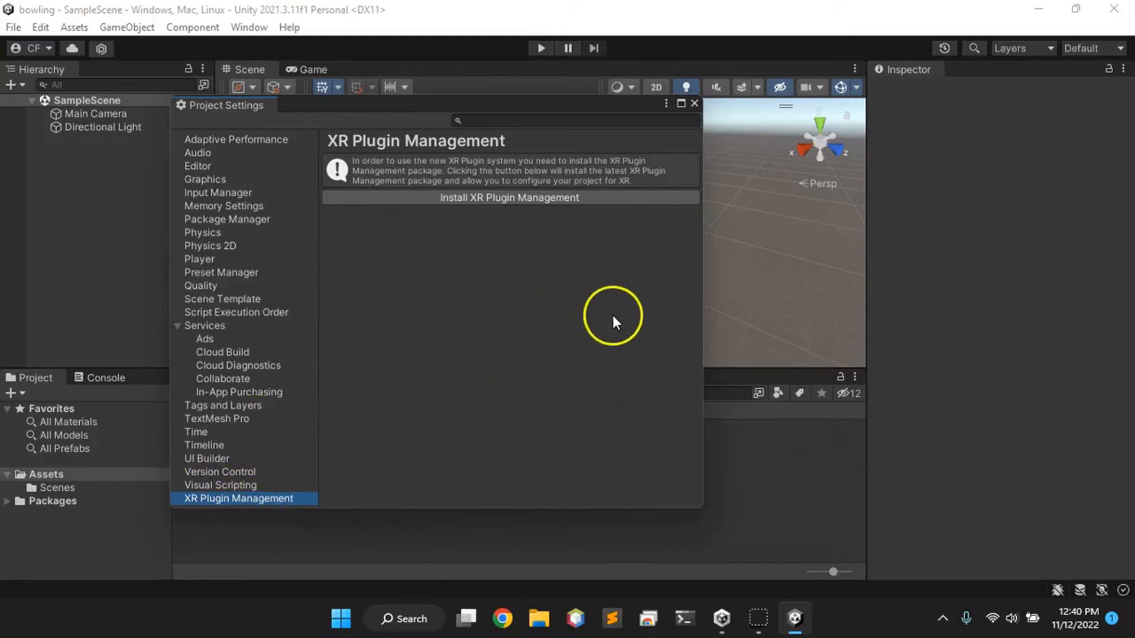
{"action": "left_click", "coordinate": [472, 198]}
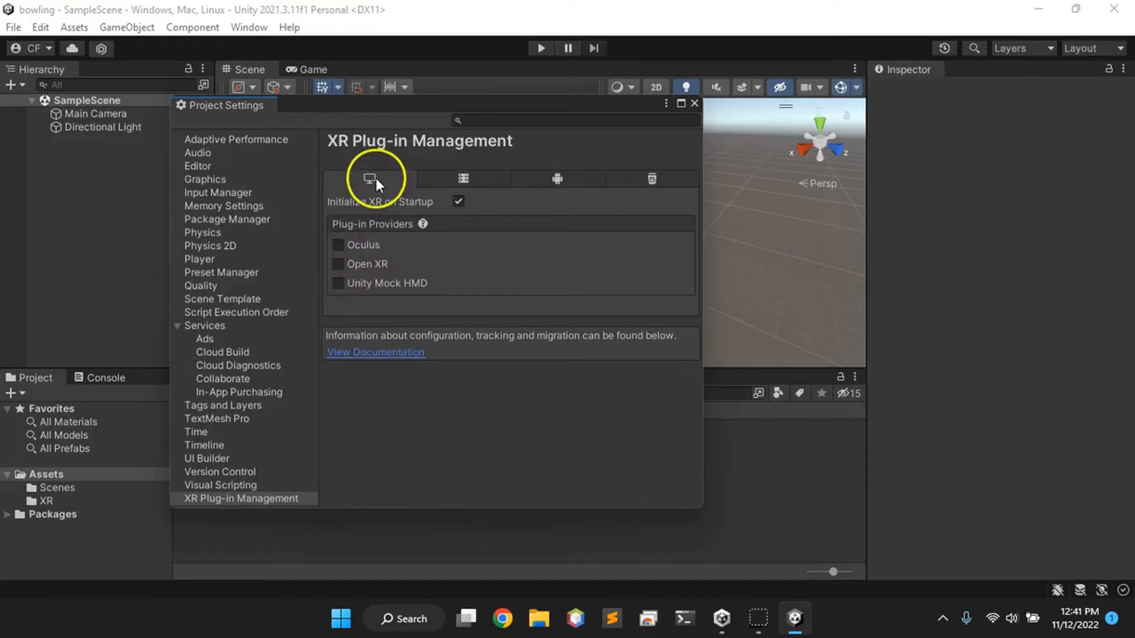
Enable Open XR as the desktop plug-in provider and accept enabling the new input system backends with an editor restart.
{"action": "left_click", "coordinate": [338, 264]}
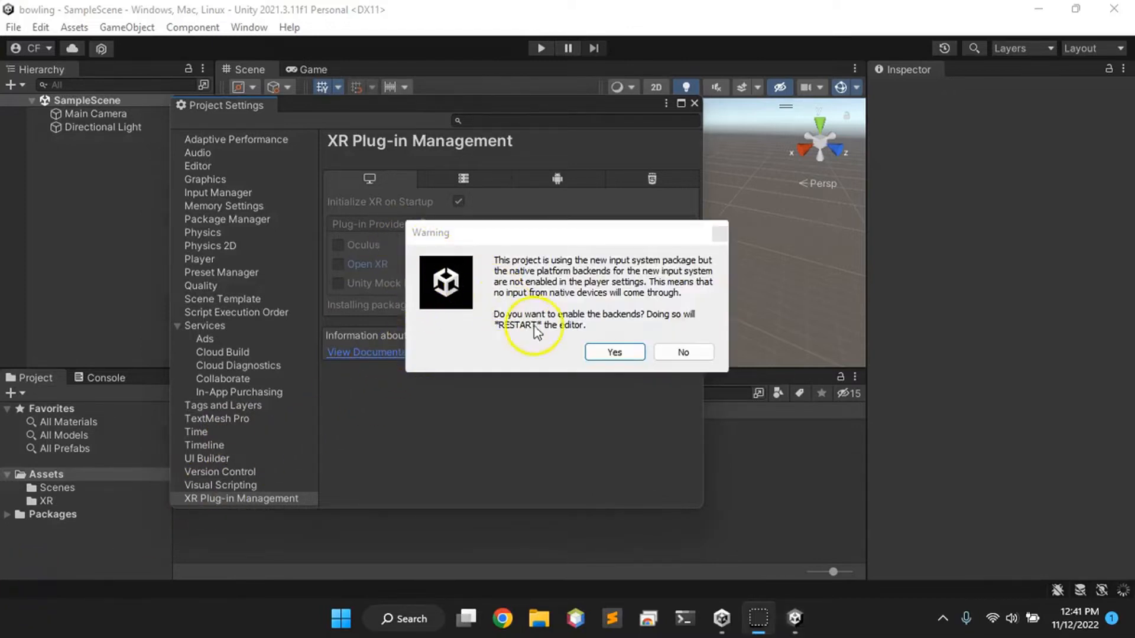
{"action": "left_click", "coordinate": [610, 354]}
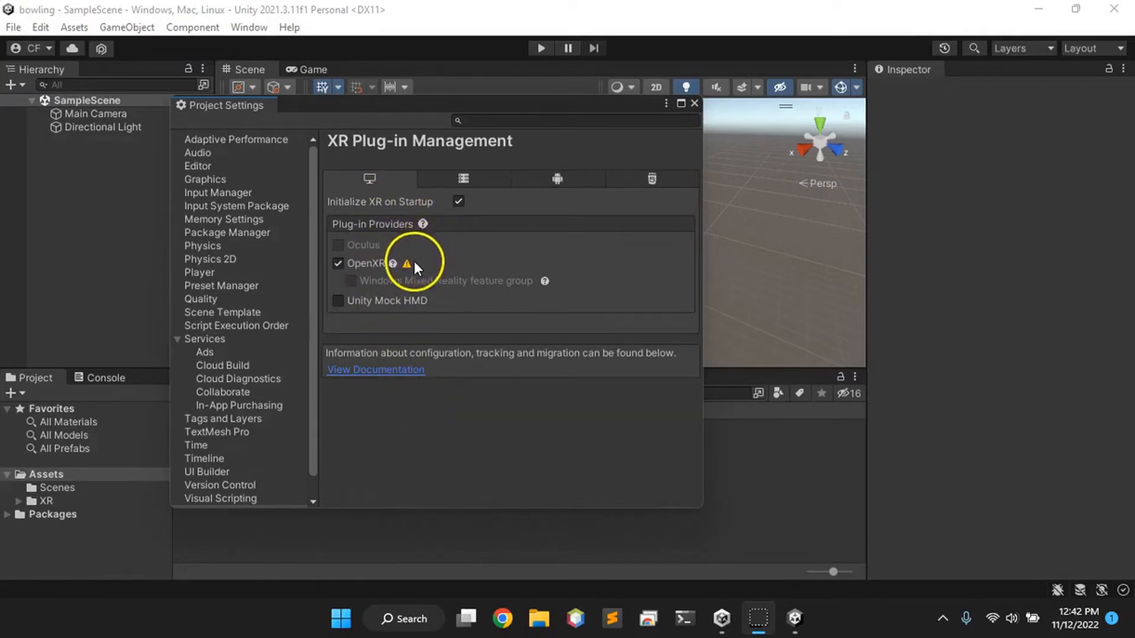
Edit the OpenXR validation issue and add the Eye Gaze Interaction Profile and Oculus Touch Controller Profile for the desktop platform.
{"action": "mouse_move", "coordinate": [408, 264]}
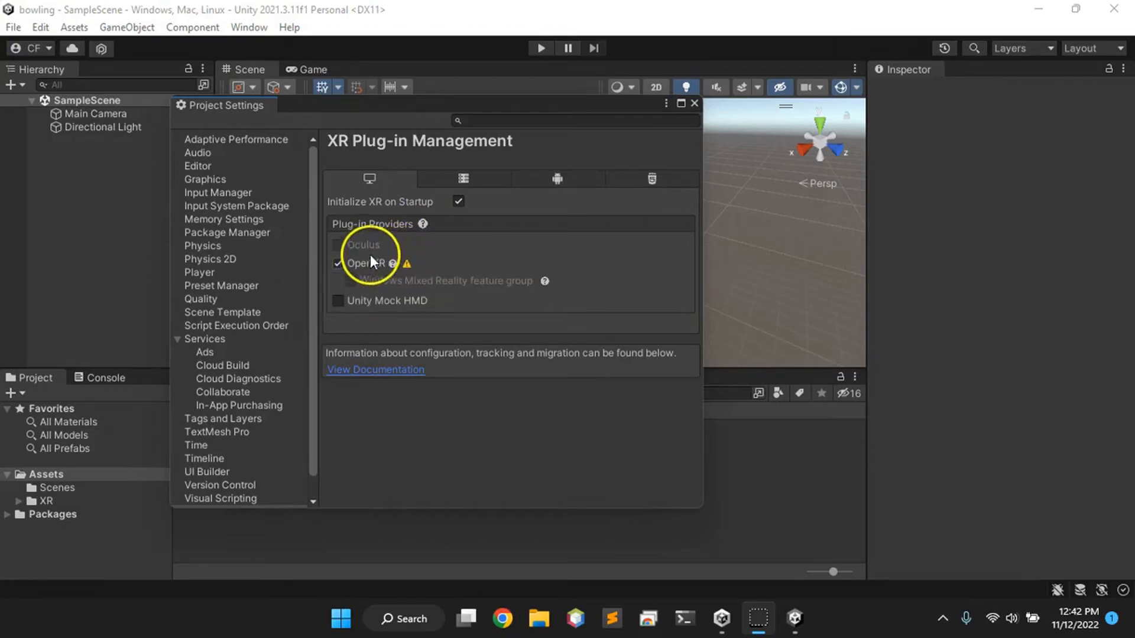
{"action": "left_click", "coordinate": [407, 265]}
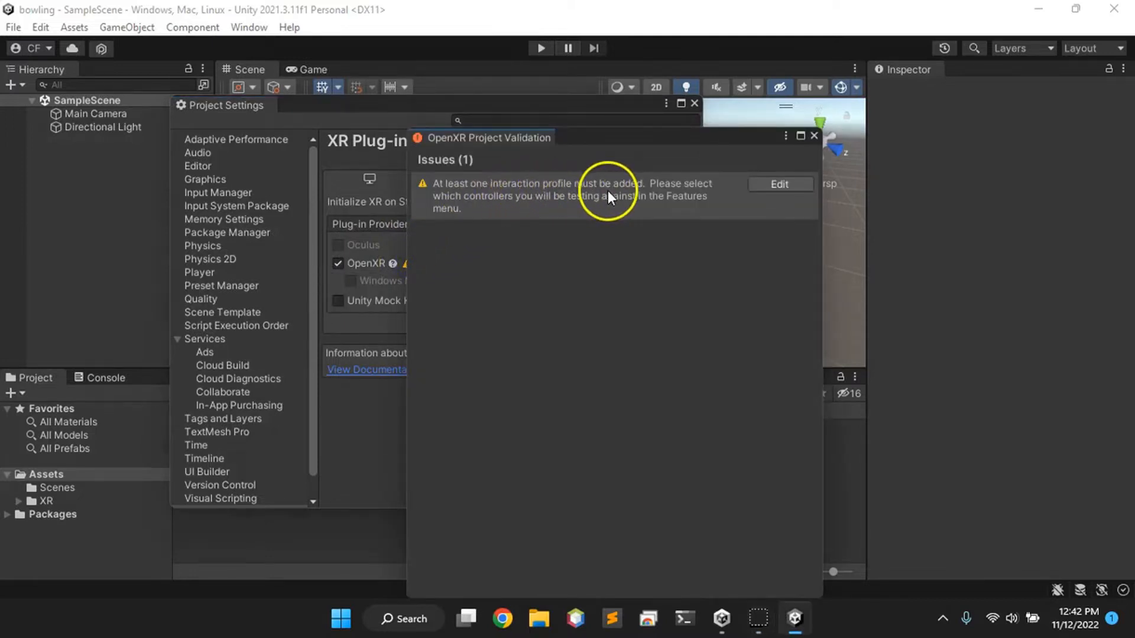
{"action": "left_click", "coordinate": [780, 184]}
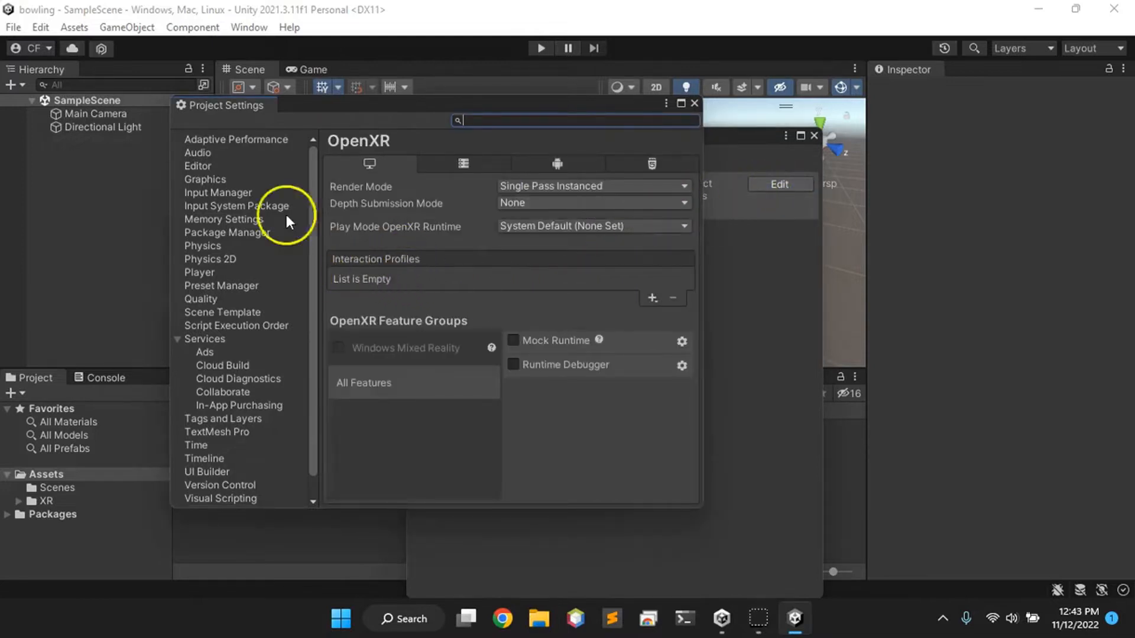
{"action": "scroll", "coordinate": [225, 403], "scroll_direction": "down", "scroll_amount": 2}
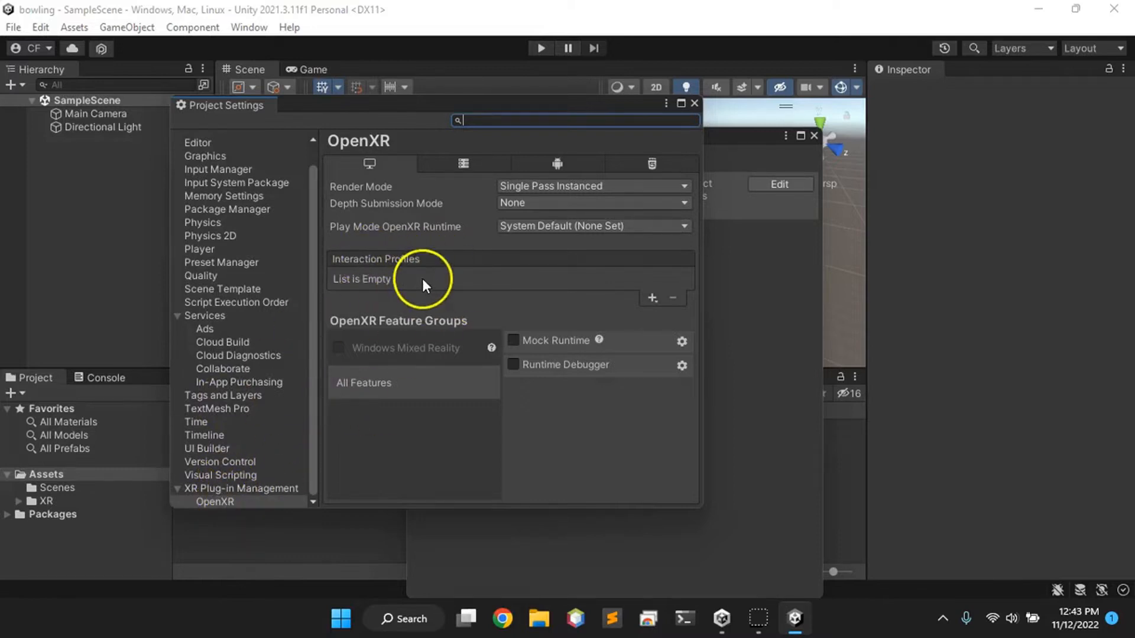
{"action": "left_click", "coordinate": [652, 297]}
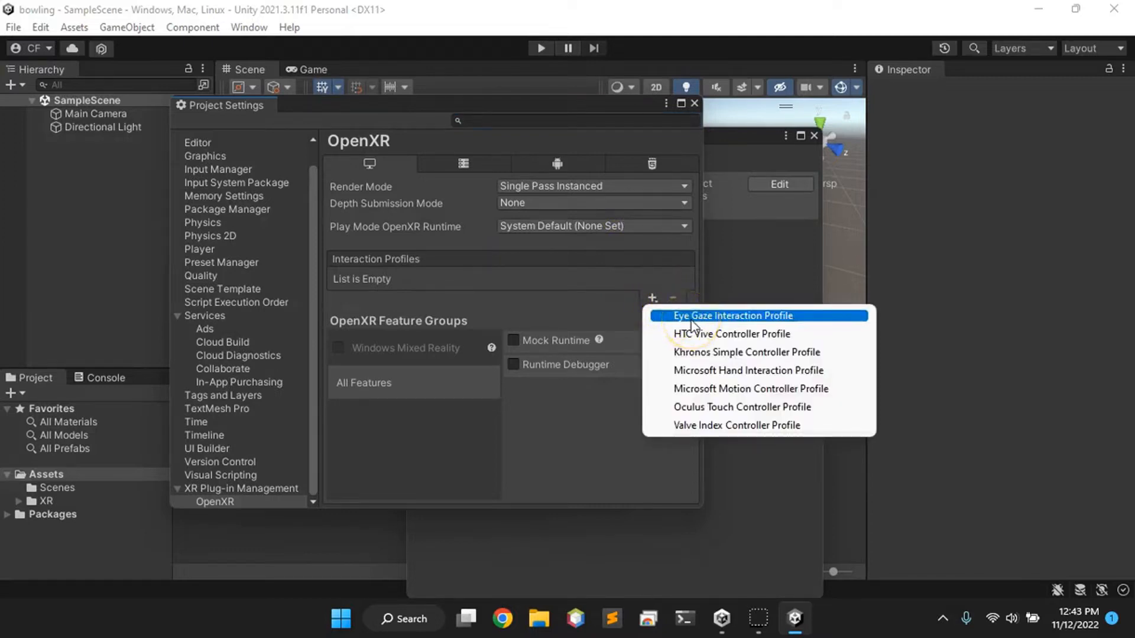
{"action": "left_click", "coordinate": [691, 318]}
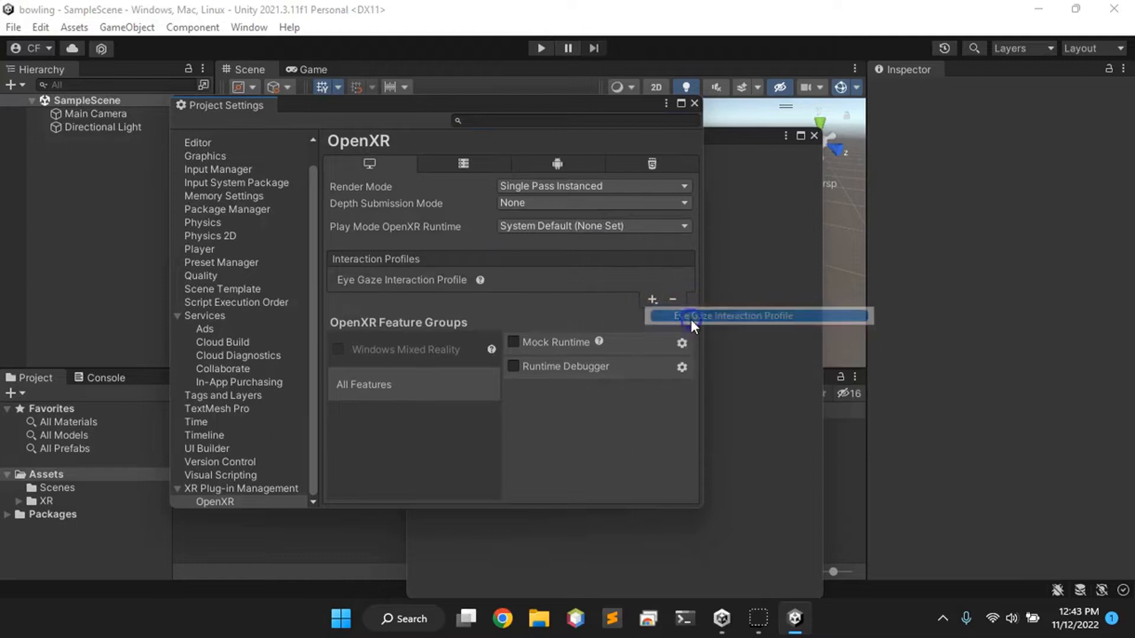
{"action": "left_click", "coordinate": [650, 301]}
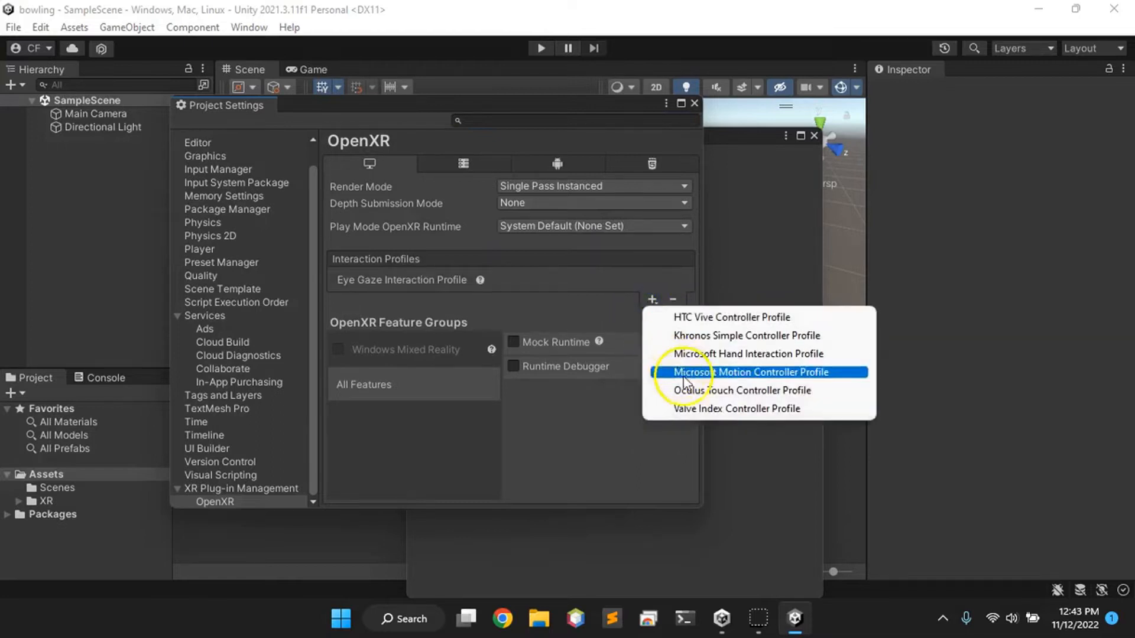
{"action": "left_click", "coordinate": [693, 391]}
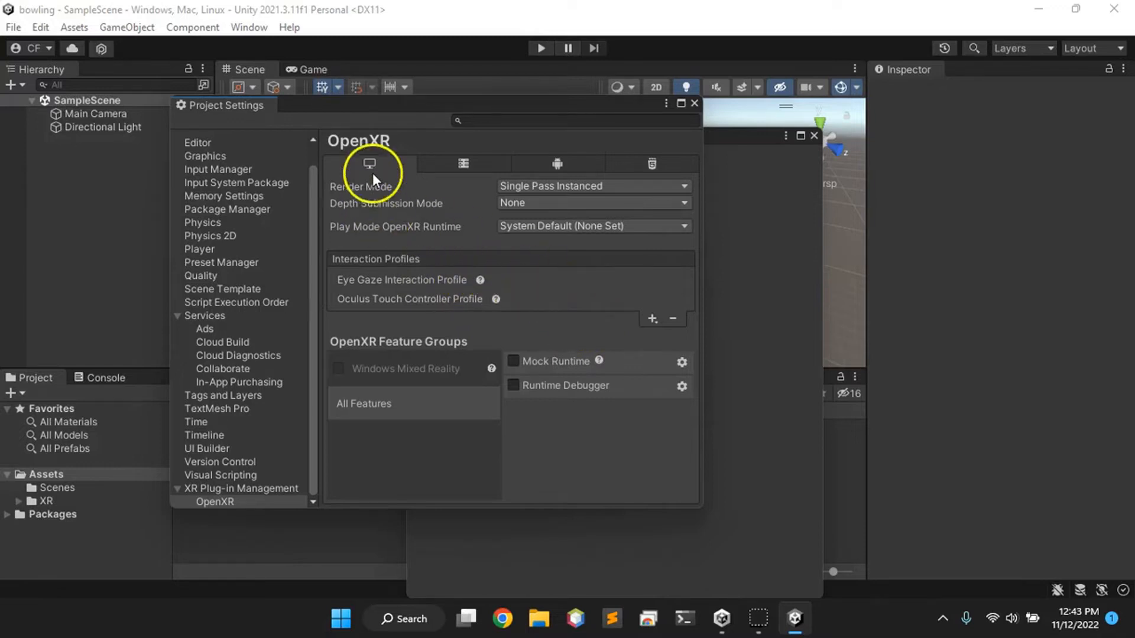
Add the Eye Gaze Interaction Profile and Oculus Touch Controller Profile to the OpenXR interaction profiles for Android.
{"action": "left_click", "coordinate": [557, 168]}
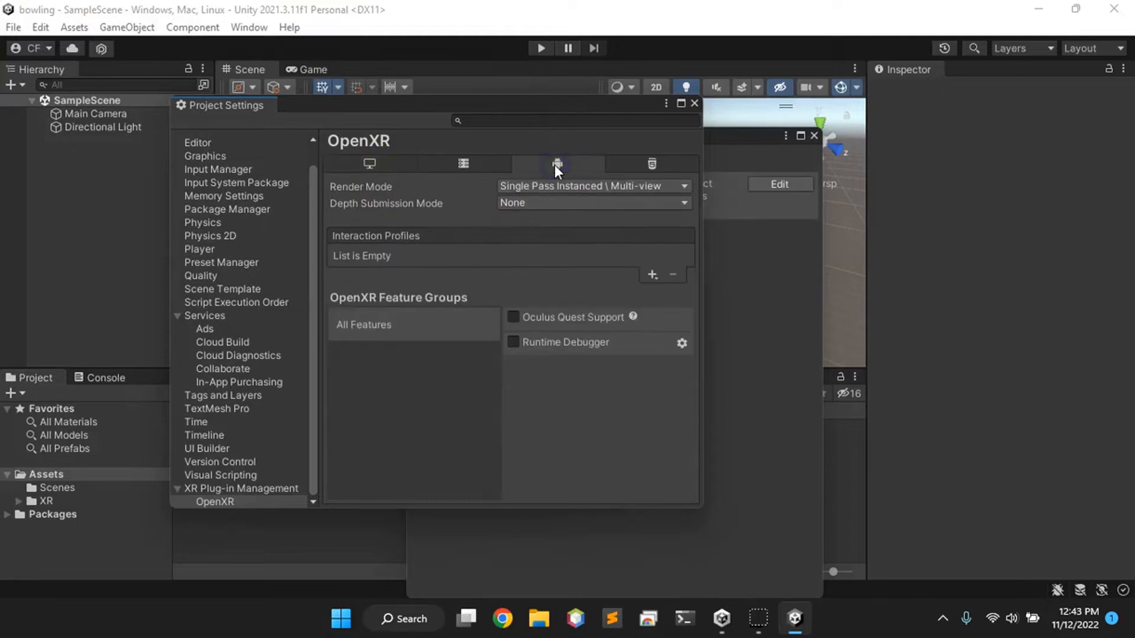
{"action": "left_click", "coordinate": [653, 276]}
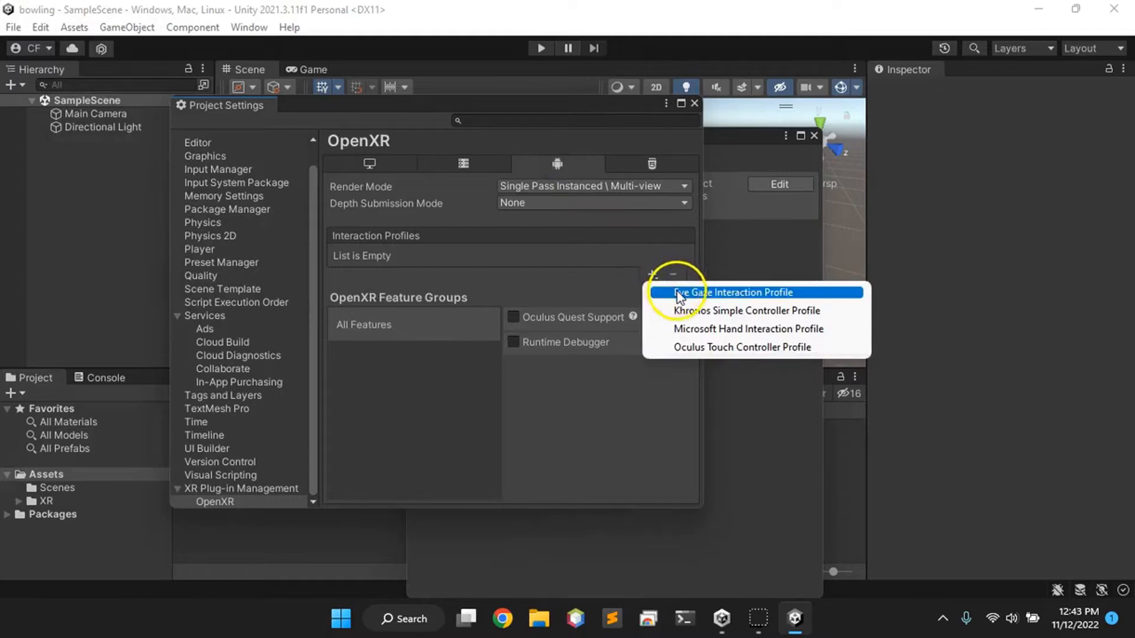
{"action": "left_click", "coordinate": [677, 292]}
{"action": "left_click", "coordinate": [653, 275]}
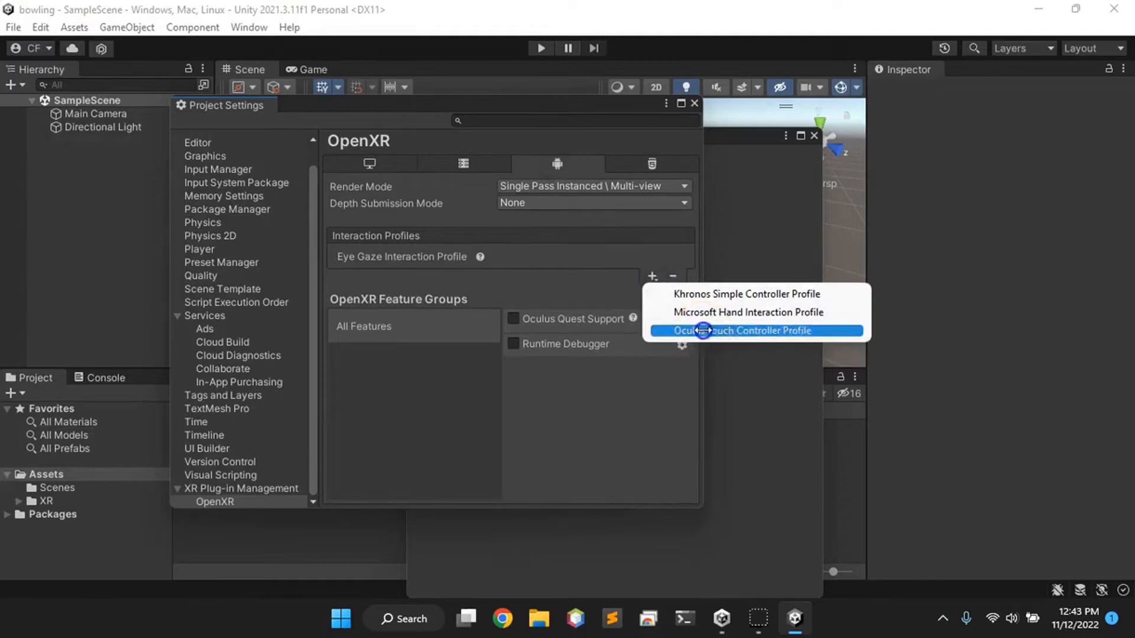
{"action": "left_click", "coordinate": [705, 335]}
{"action": "left_click", "coordinate": [649, 294]}
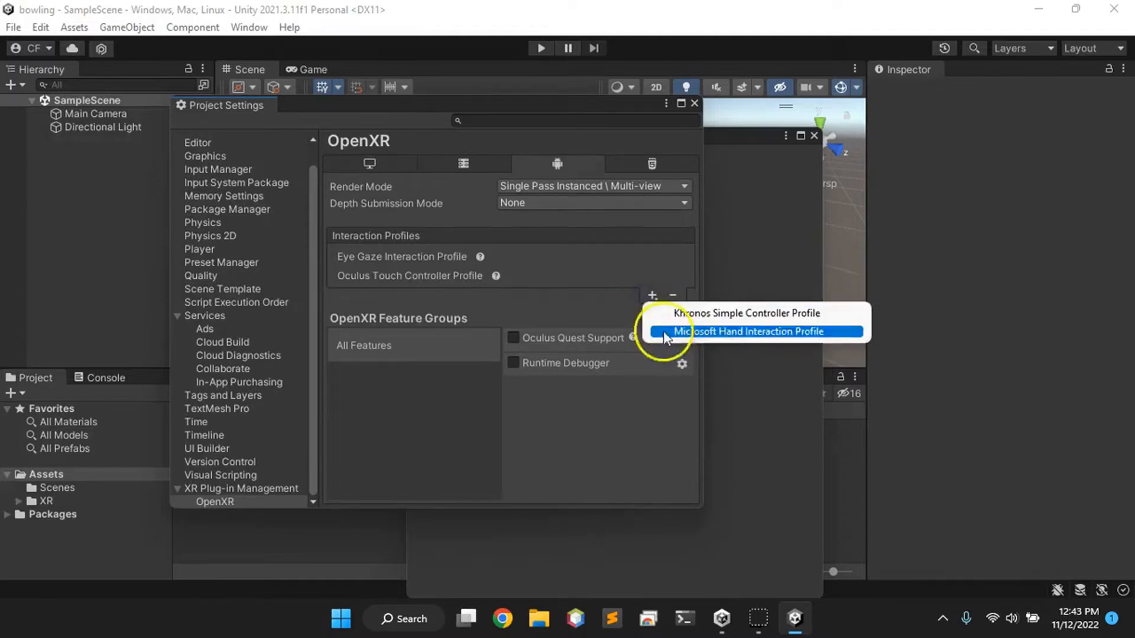
{"action": "left_click", "coordinate": [572, 305]}
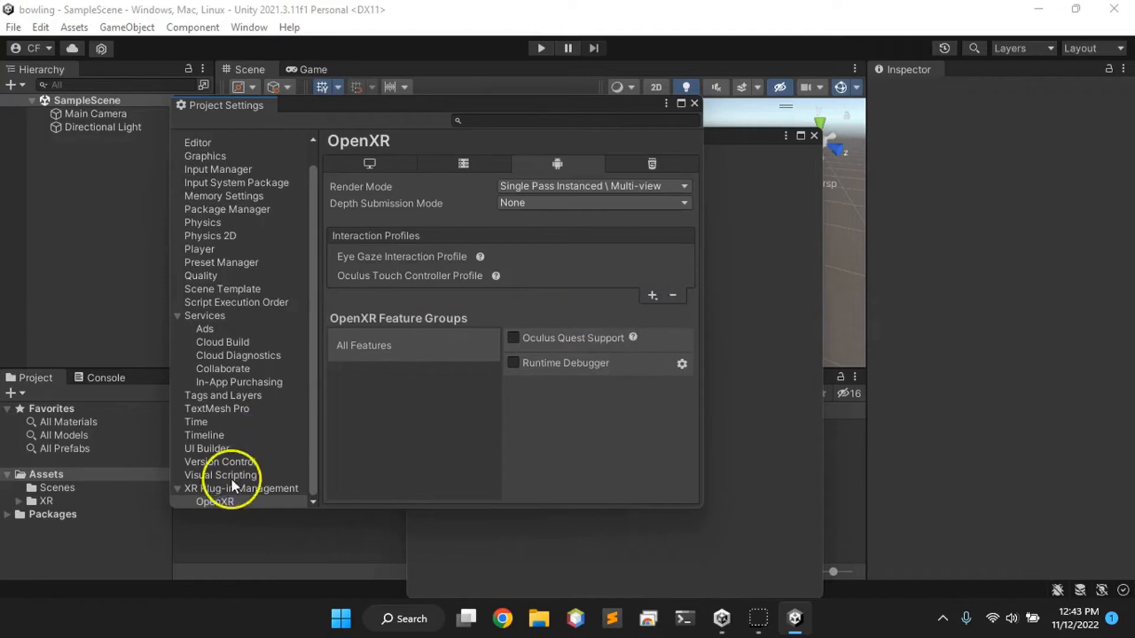
Enable Oculus as the Android plug-in provider in XR Plug-in Management and close the Project Settings and OpenXR Project Validation windows.
{"action": "left_click", "coordinate": [380, 169]}
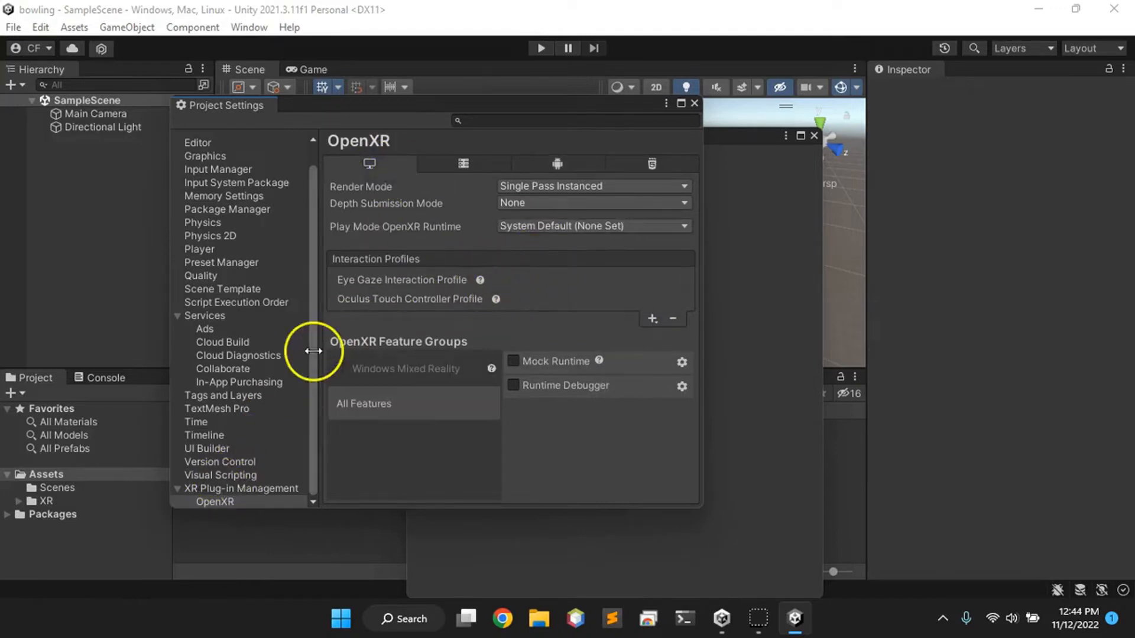
{"action": "left_click", "coordinate": [246, 488]}
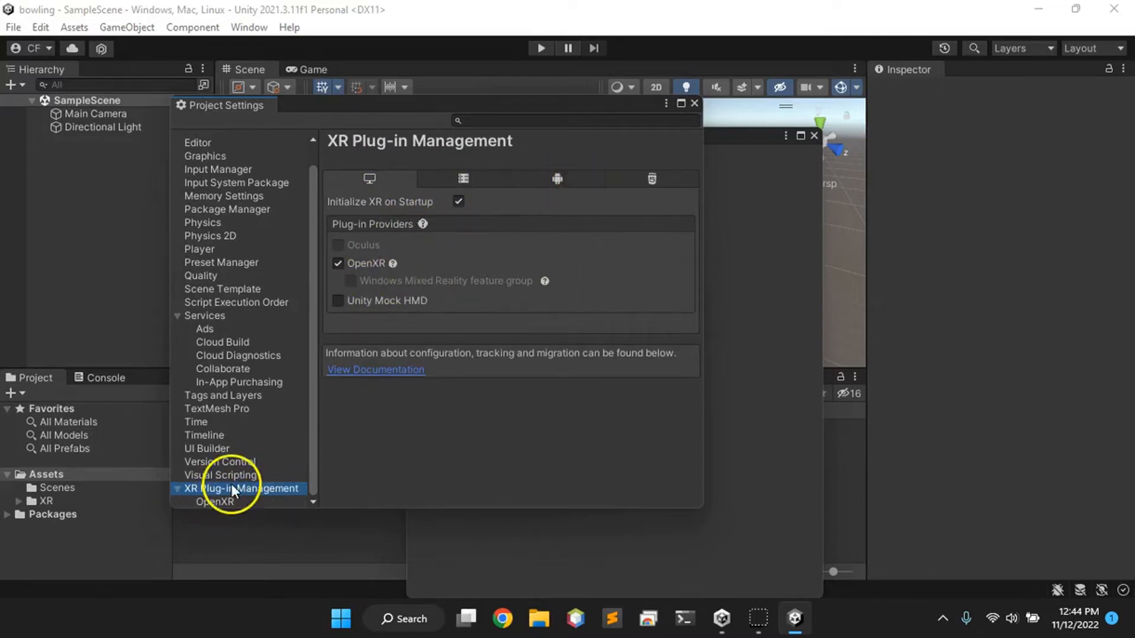
{"action": "left_click", "coordinate": [557, 173]}
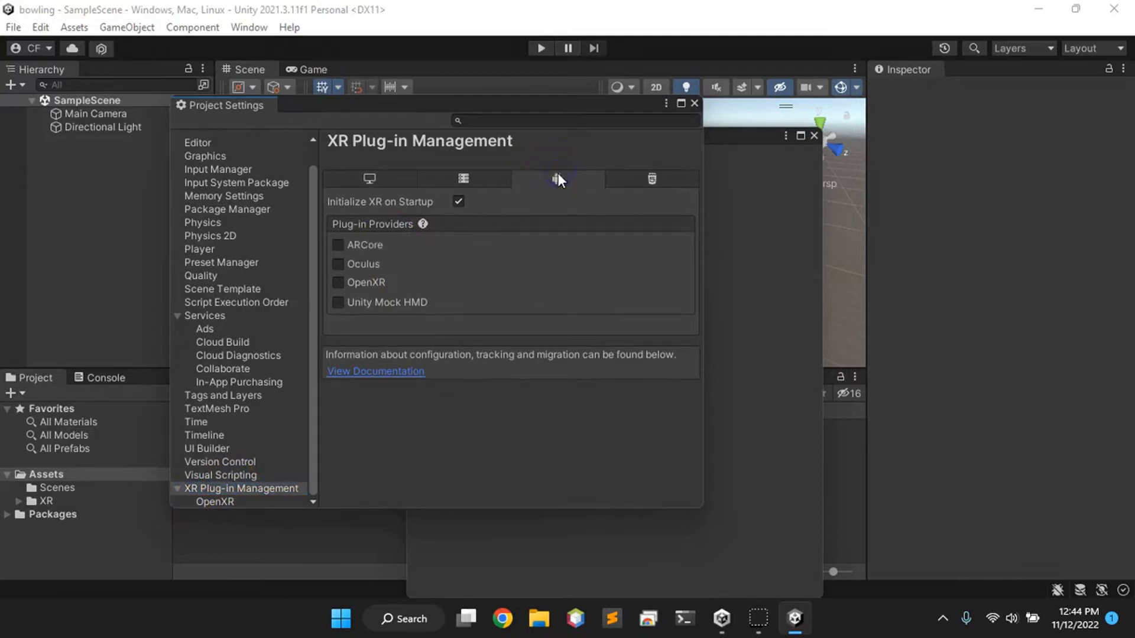
{"action": "left_click", "coordinate": [338, 265]}
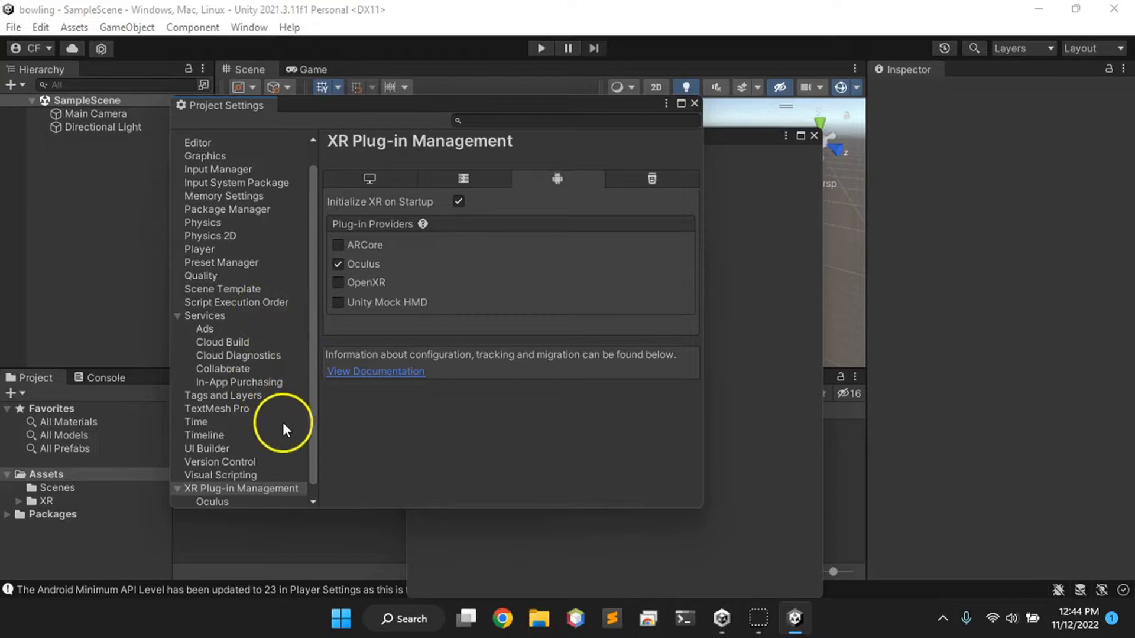
{"action": "left_click", "coordinate": [694, 105]}
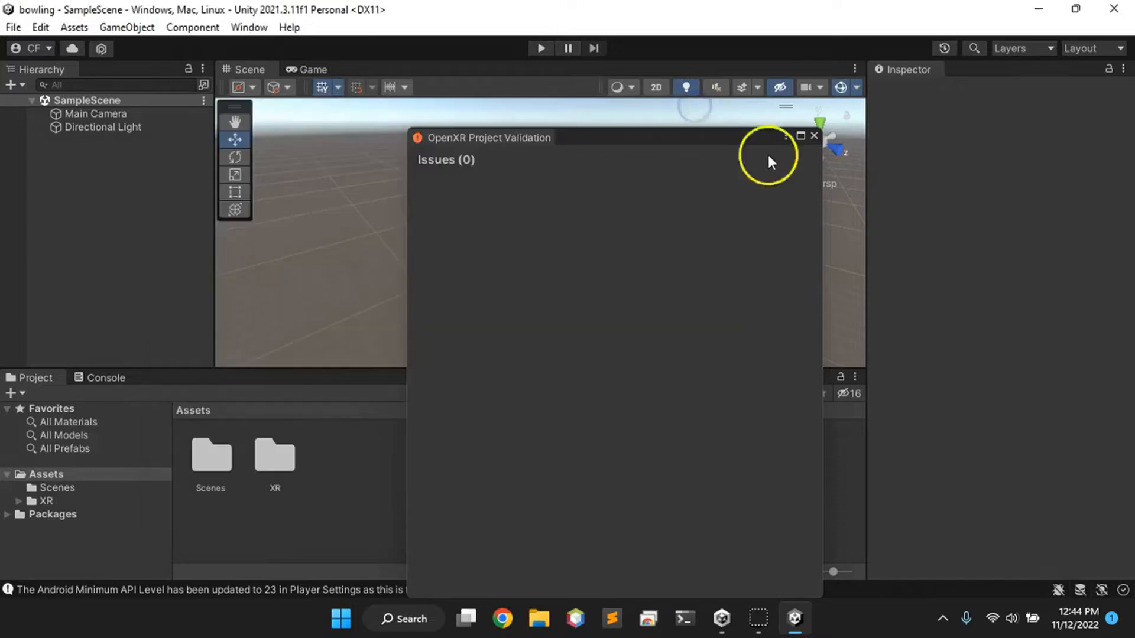
{"action": "left_click", "coordinate": [815, 136]}
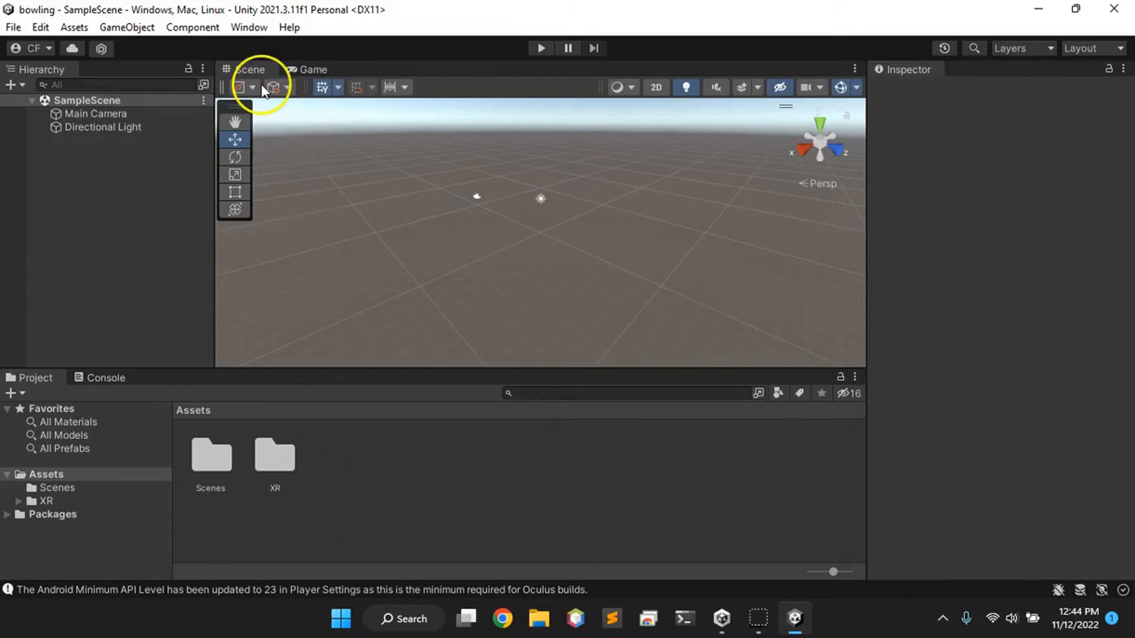
Install the package com.unity.xr.interaction.toolkit by git URL in the Package Manager and go ahead with the InteractionLayerMask update.
{"action": "left_click", "coordinate": [253, 27]}
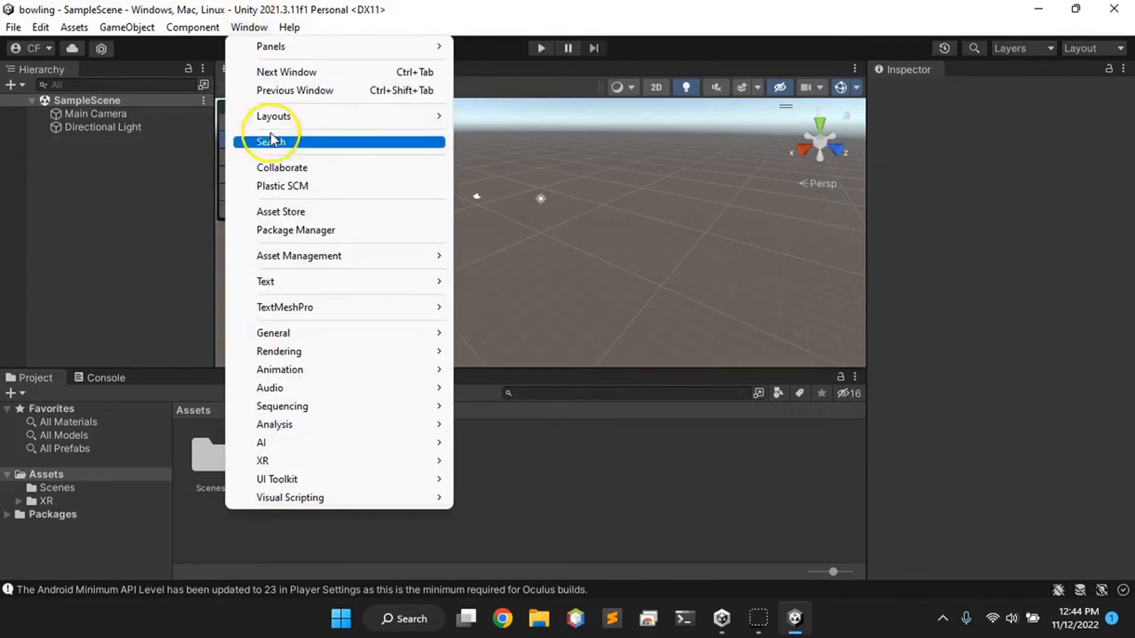
{"action": "left_click", "coordinate": [306, 234]}
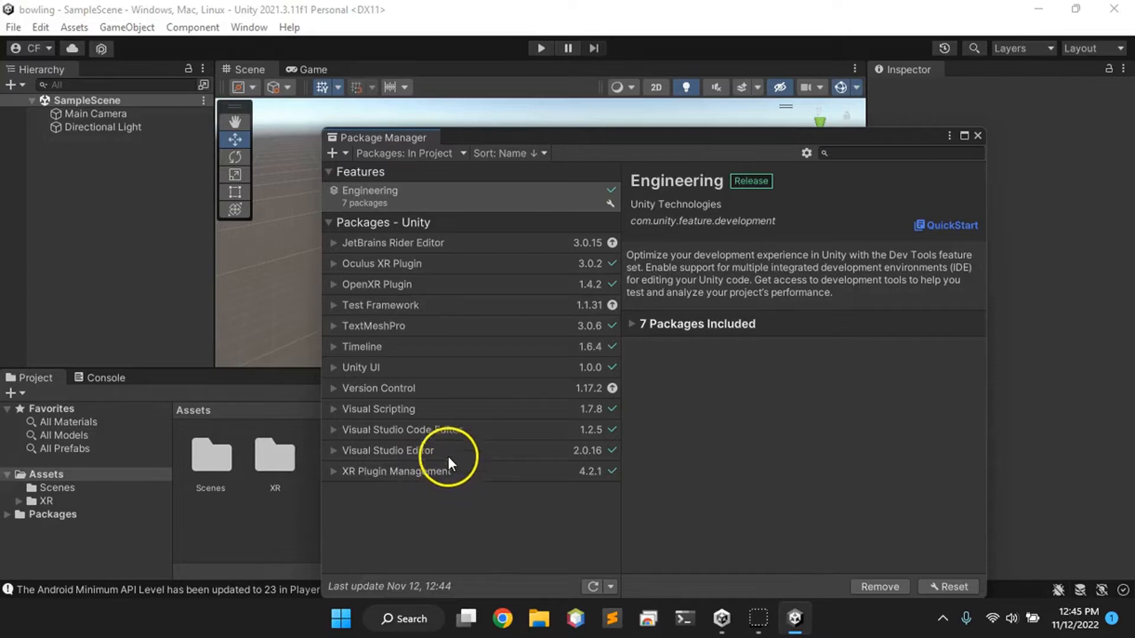
{"action": "left_click", "coordinate": [347, 155]}
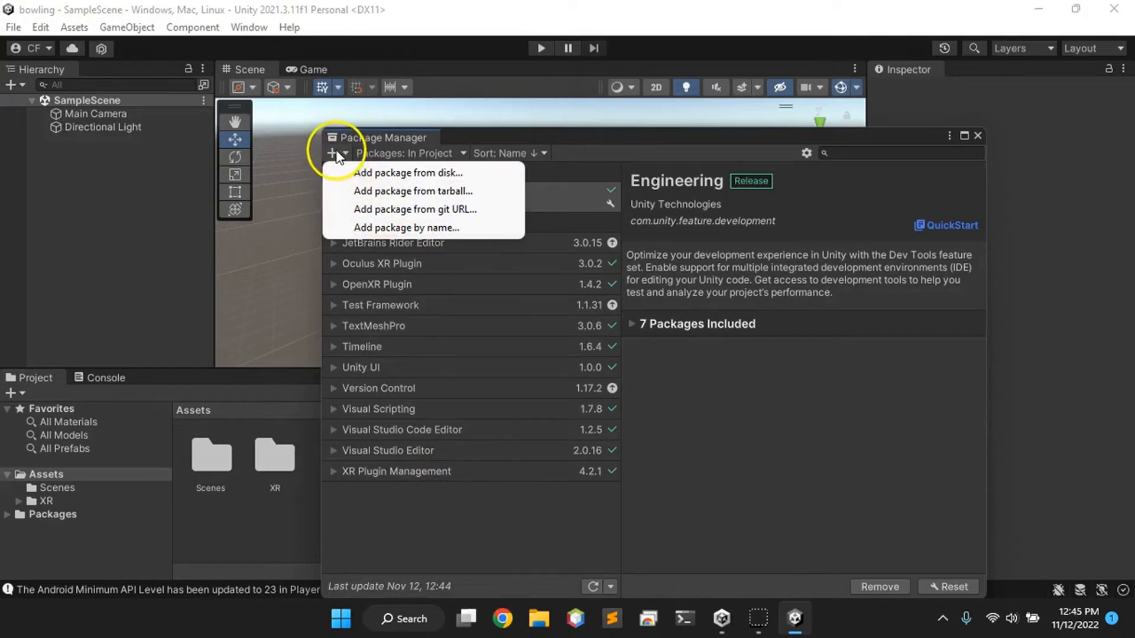
{"action": "left_click", "coordinate": [384, 210]}
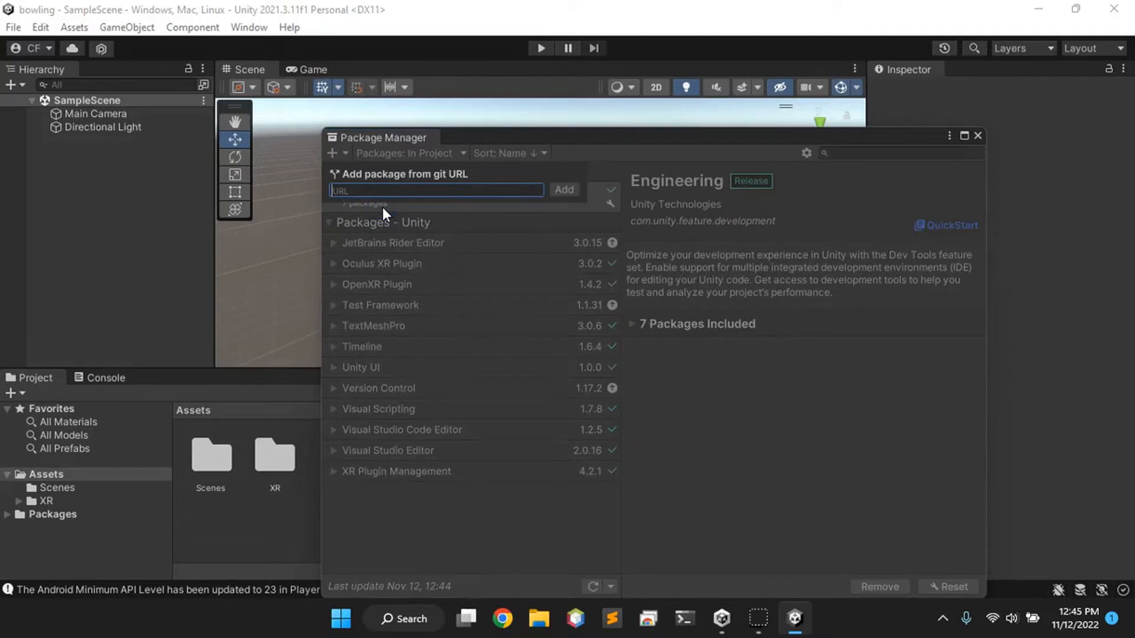
{"action": "type", "text": "com.unity.xr."}
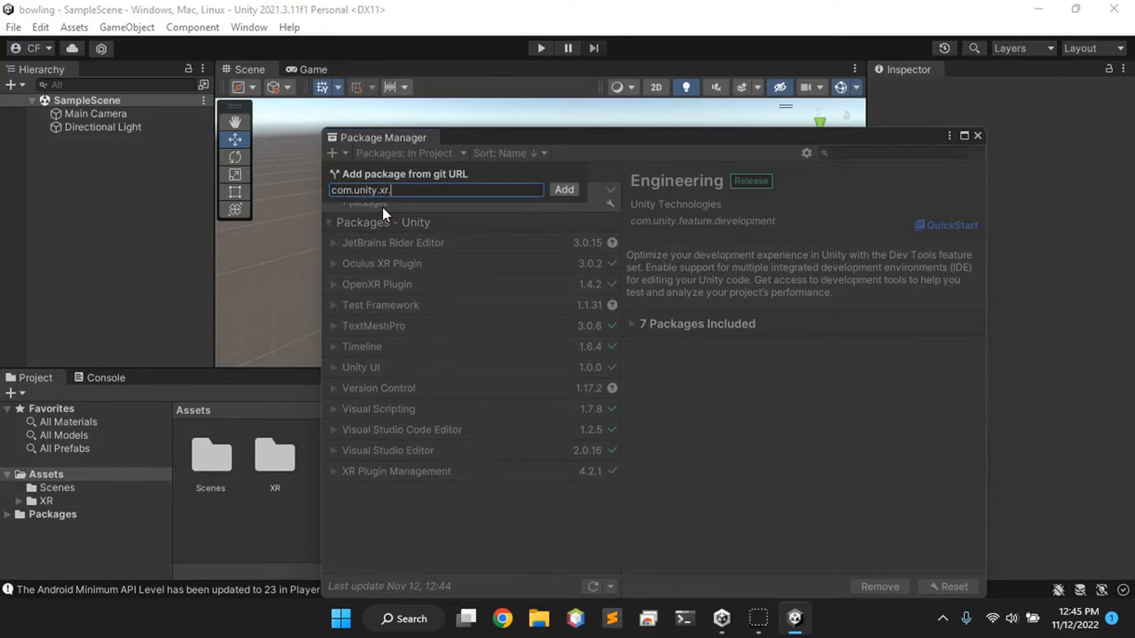
{"action": "type", "text": "interaction.toolkit"}
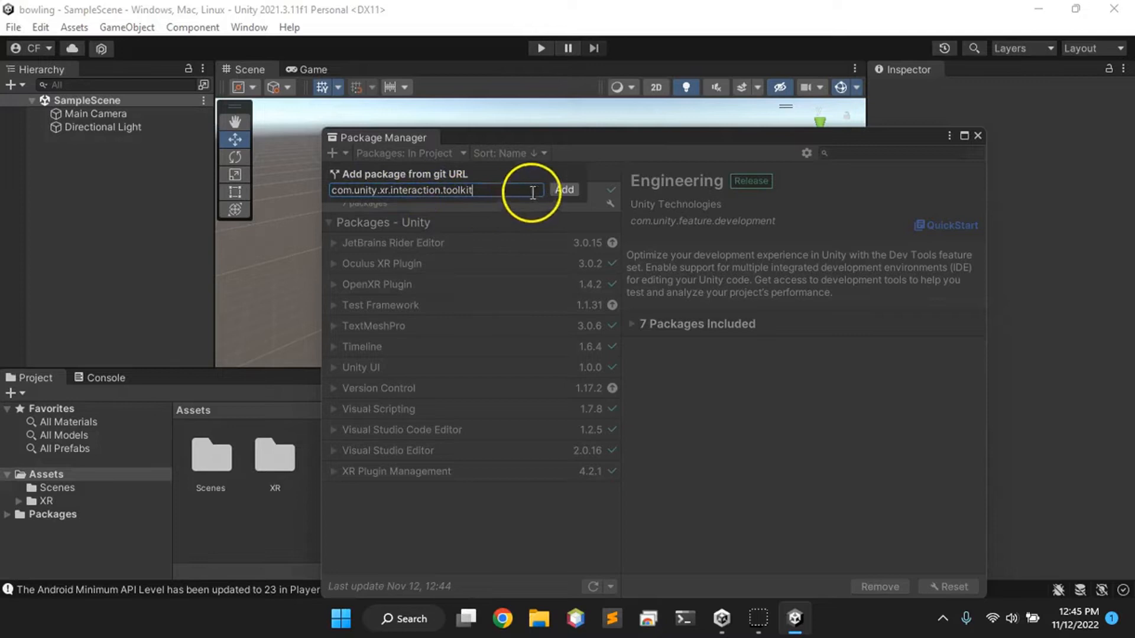
{"action": "left_click", "coordinate": [564, 189]}
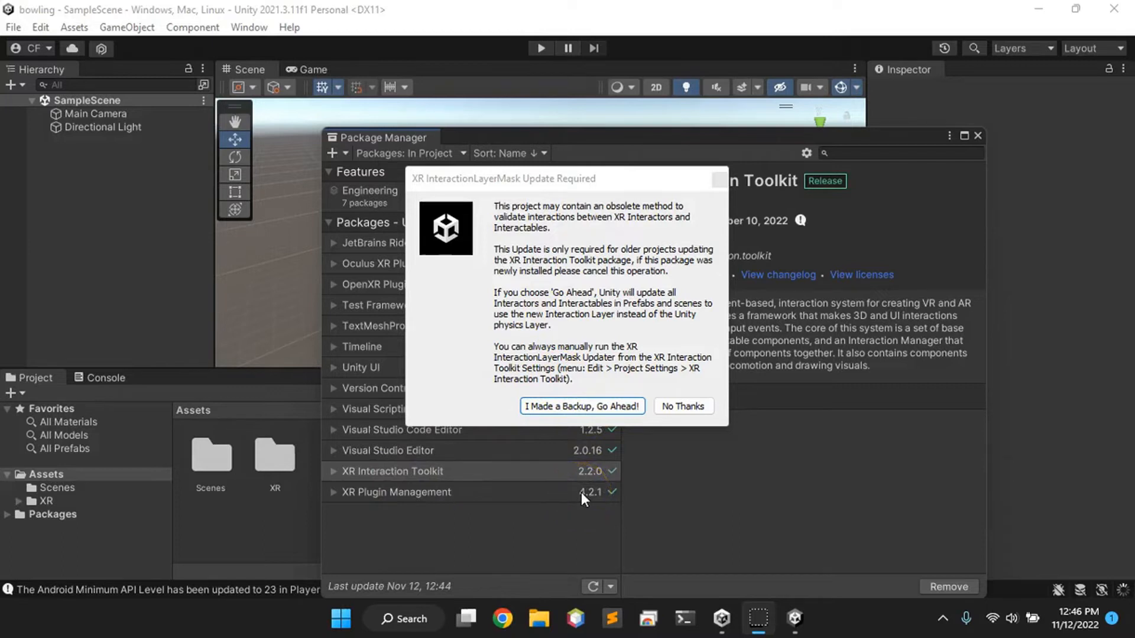
{"action": "left_click", "coordinate": [561, 406]}
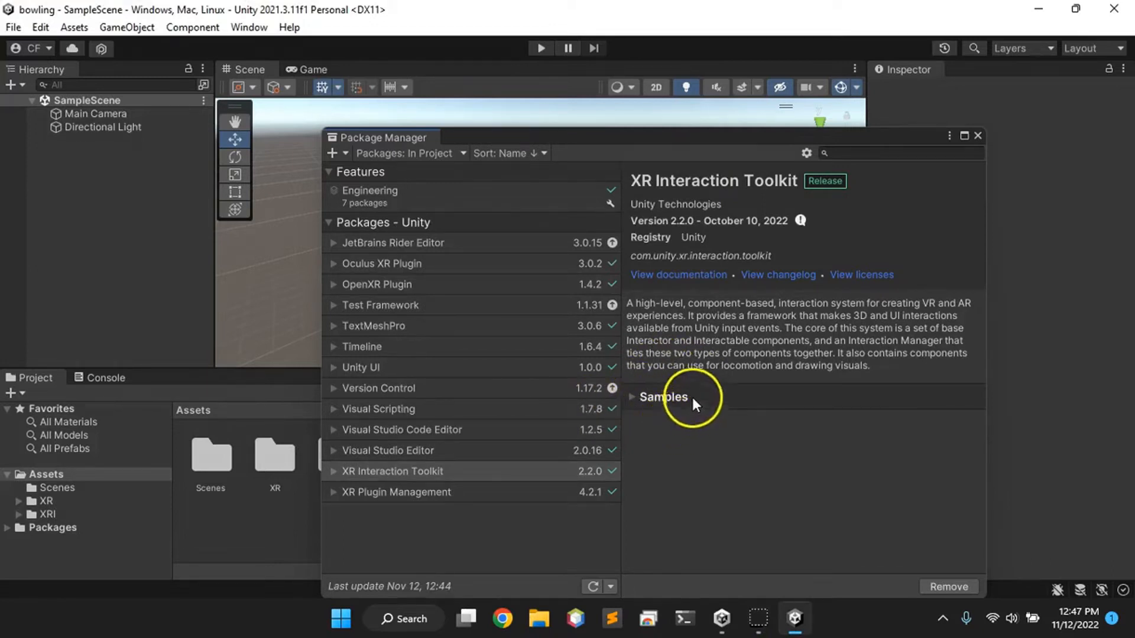
Import the Starter Assets sample of the XR Interaction Toolkit, close the Package Manager and open the imported Starter Assets folder.
{"action": "left_click", "coordinate": [633, 399]}
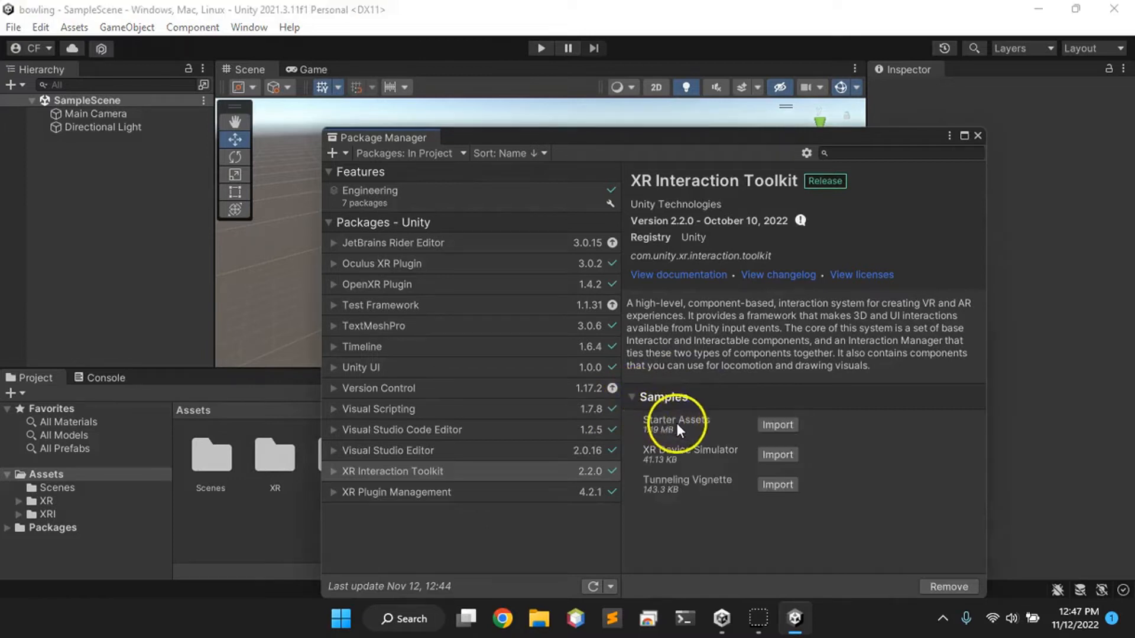
{"action": "left_click", "coordinate": [771, 428]}
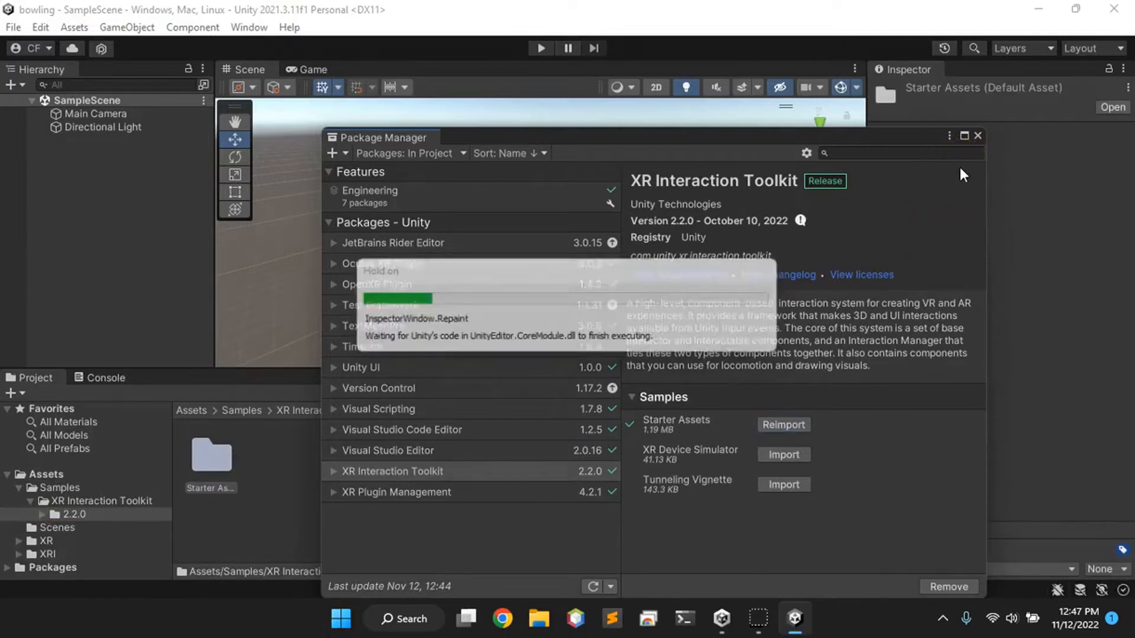
{"action": "left_click", "coordinate": [977, 136]}
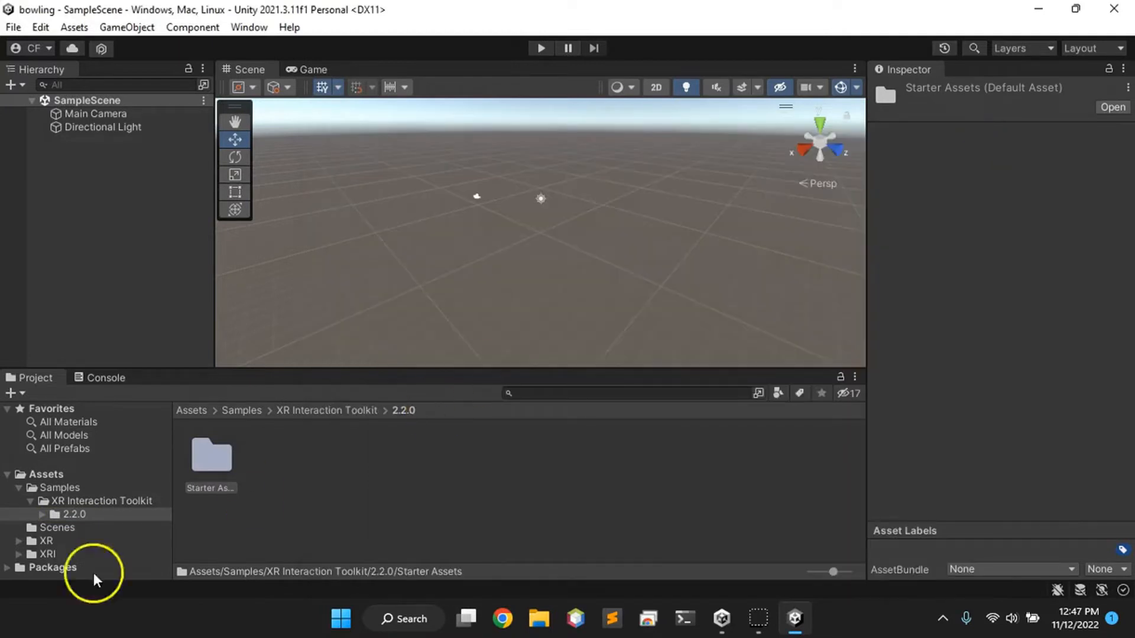
{"action": "double_click", "coordinate": [210, 462]}
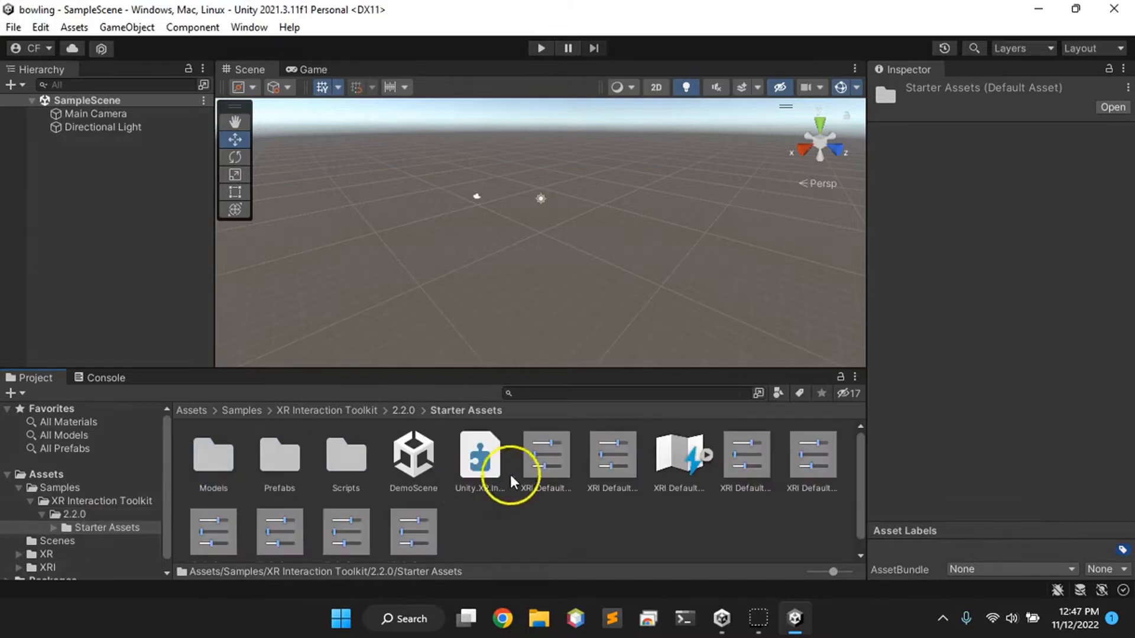
Add the XRI Default Continuous Move and XRI Default Continuous Turn presets to the defaults of their action-based providers.
{"action": "left_click", "coordinate": [548, 463]}
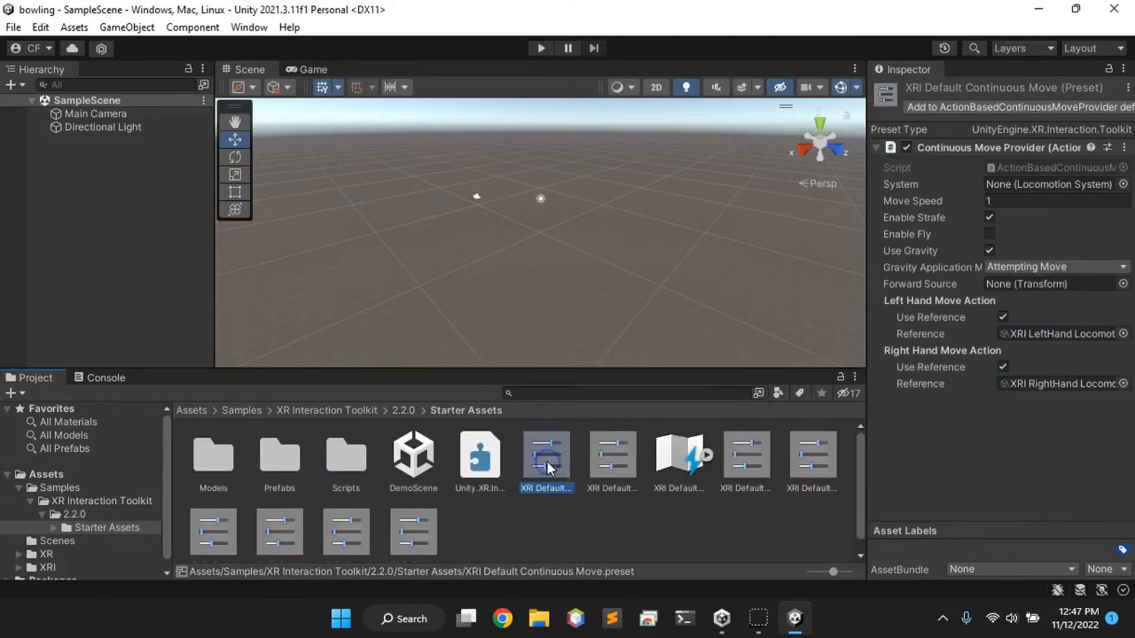
{"action": "left_click", "coordinate": [613, 458]}
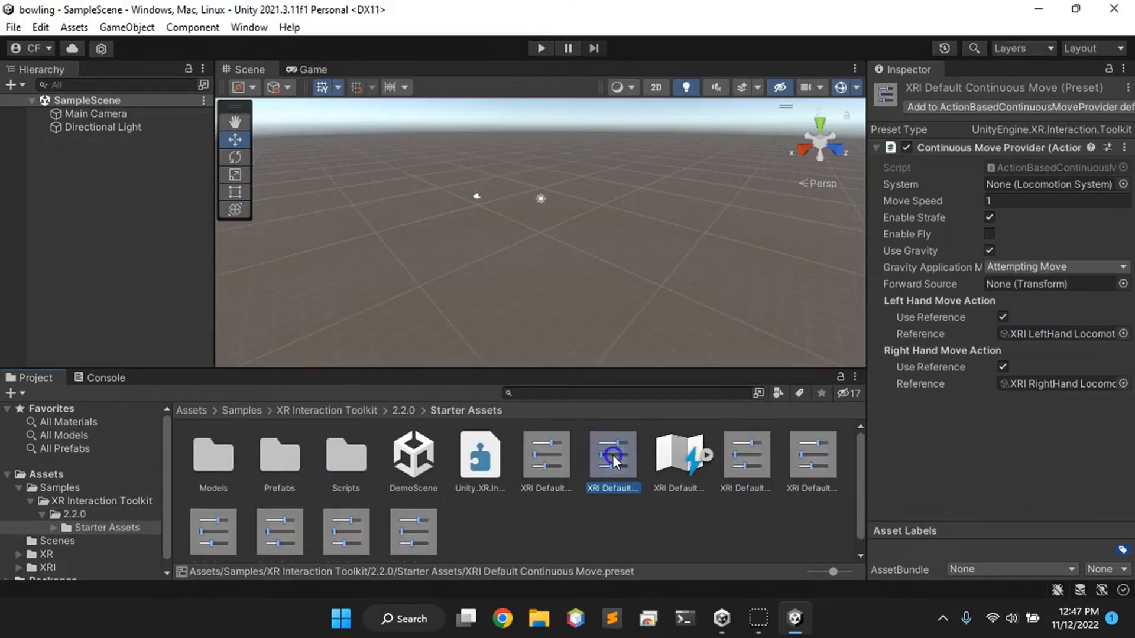
{"action": "left_click", "coordinate": [733, 456]}
{"action": "left_click", "coordinate": [804, 455]}
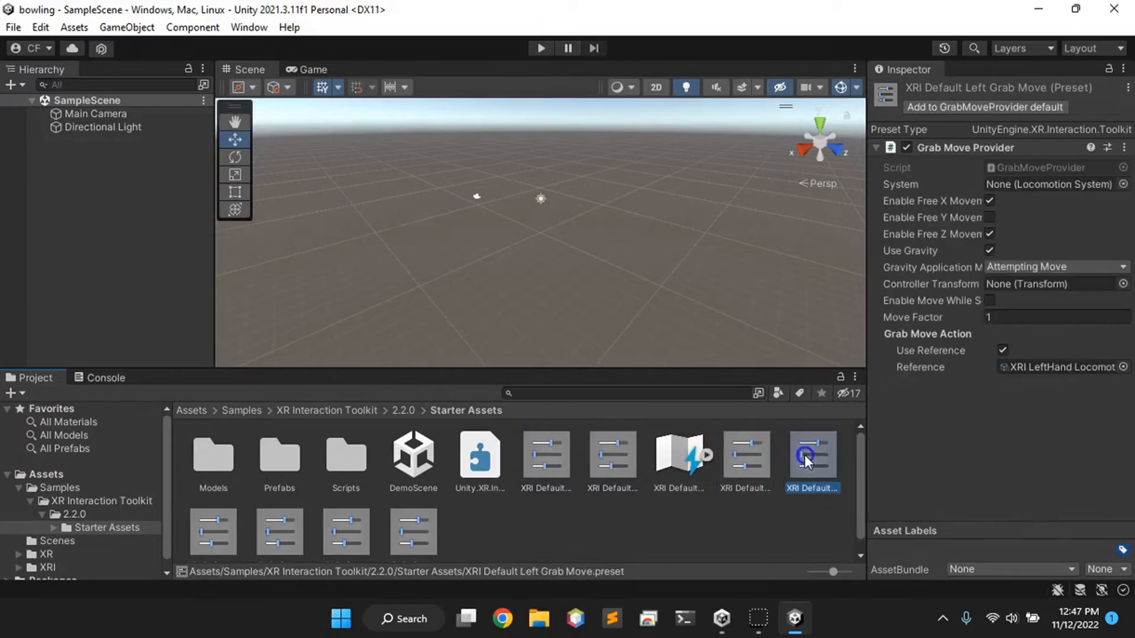
{"action": "left_click", "coordinate": [532, 447]}
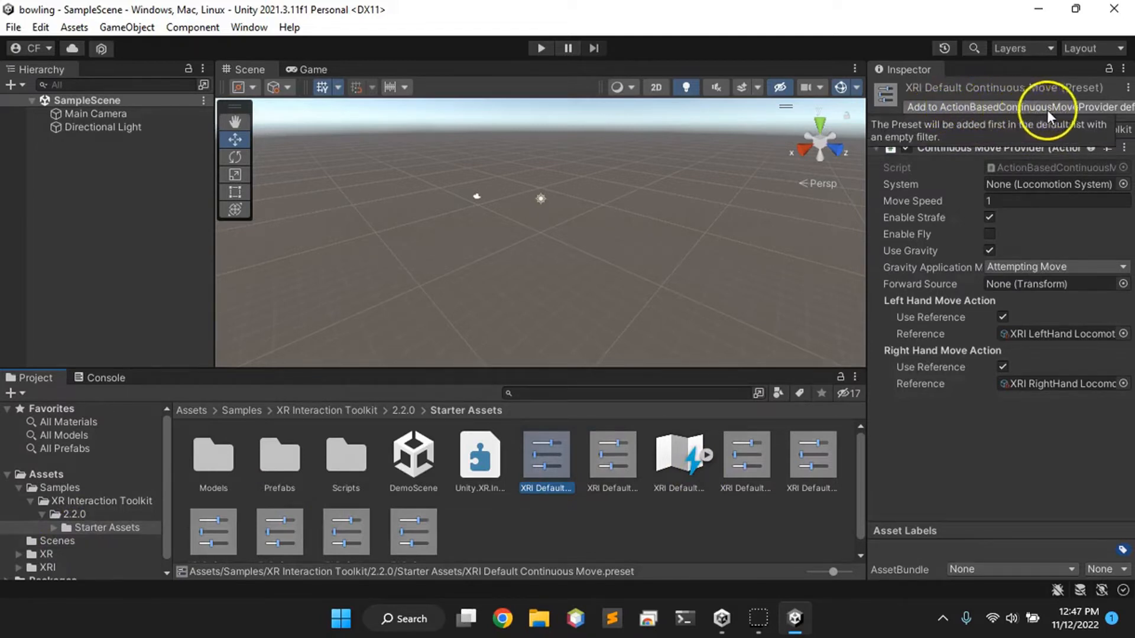
{"action": "left_click", "coordinate": [976, 108]}
{"action": "left_click", "coordinate": [623, 453]}
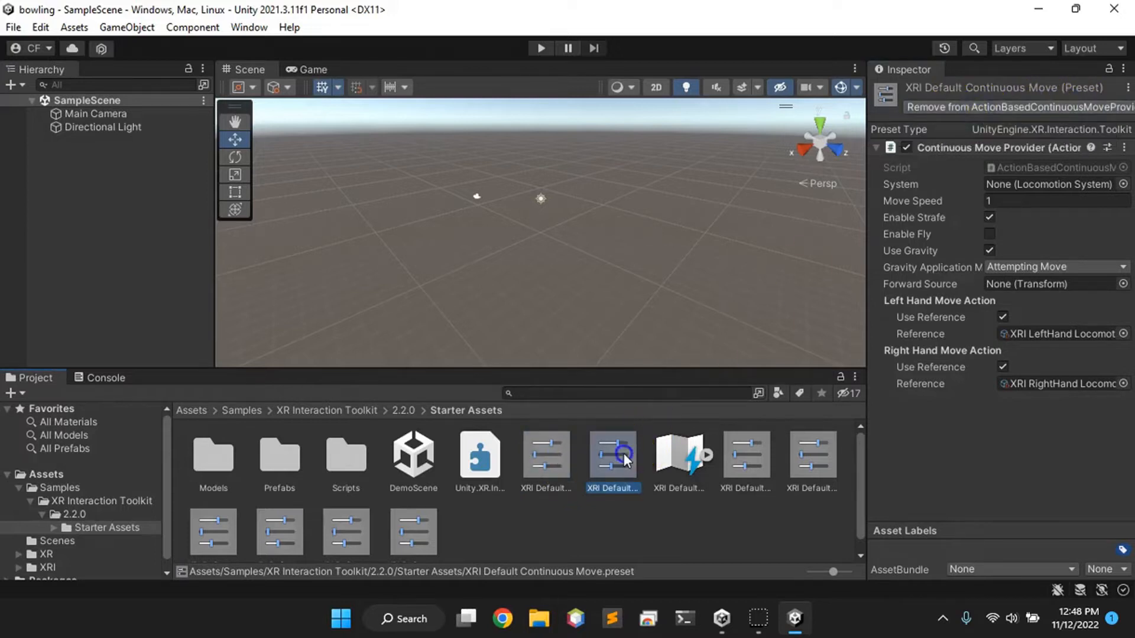
{"action": "left_click", "coordinate": [954, 109]}
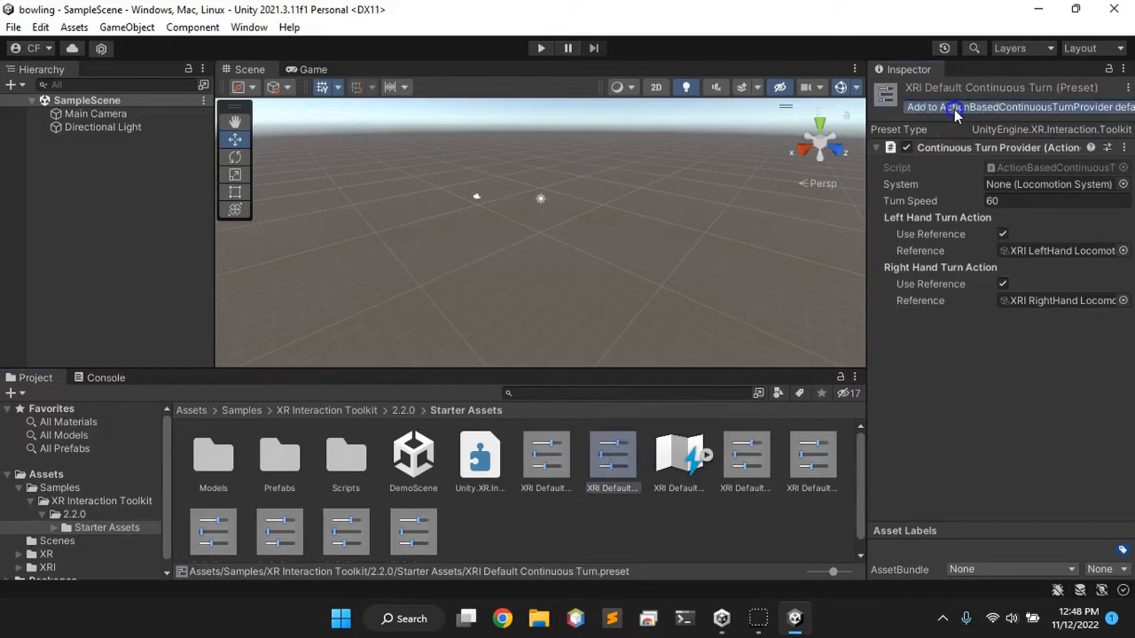
Add the XRI Default Left Controller preset to the ActionBasedController default and the XRI Default Left Grab Move preset to the GrabMoveProvider default.
{"action": "left_click", "coordinate": [757, 467]}
{"action": "left_click", "coordinate": [958, 110]}
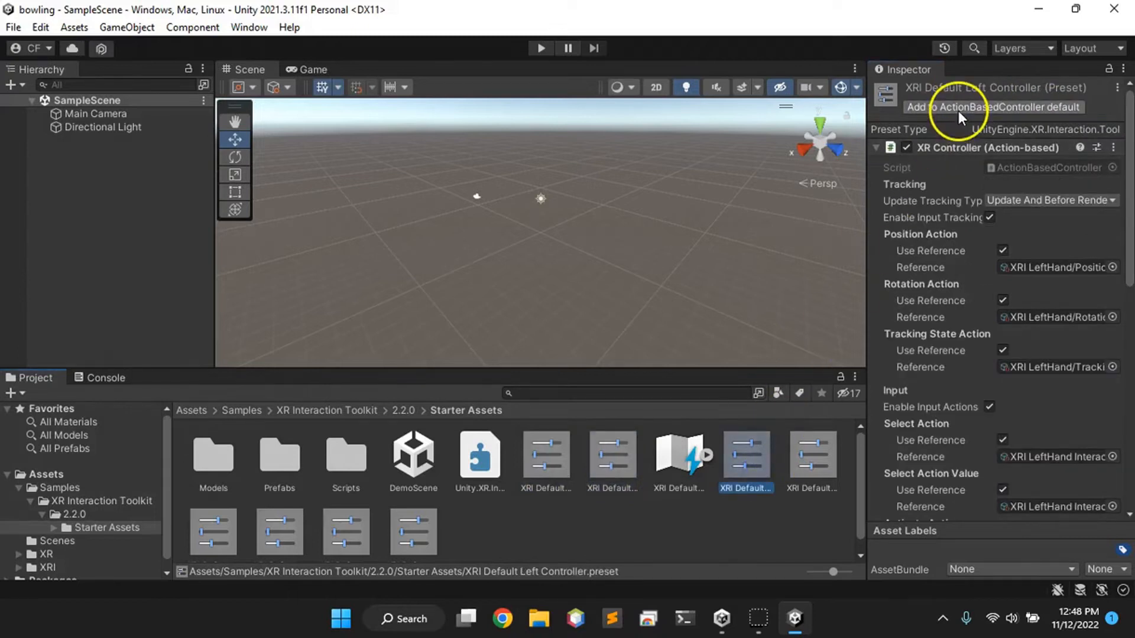
{"action": "left_click", "coordinate": [807, 464]}
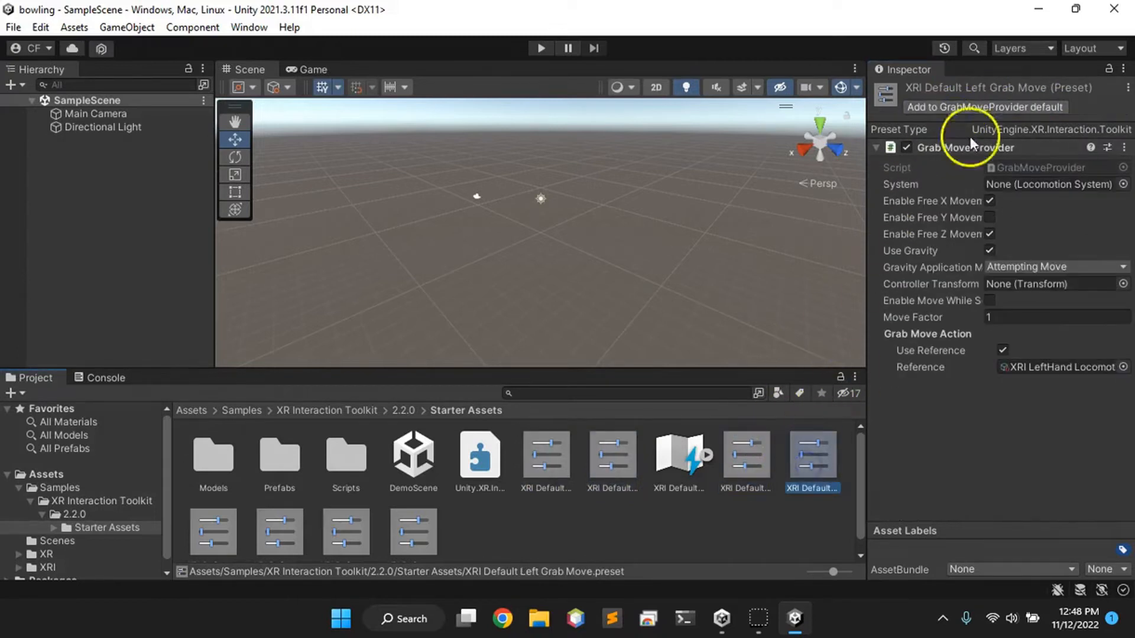
{"action": "left_click", "coordinate": [959, 107]}
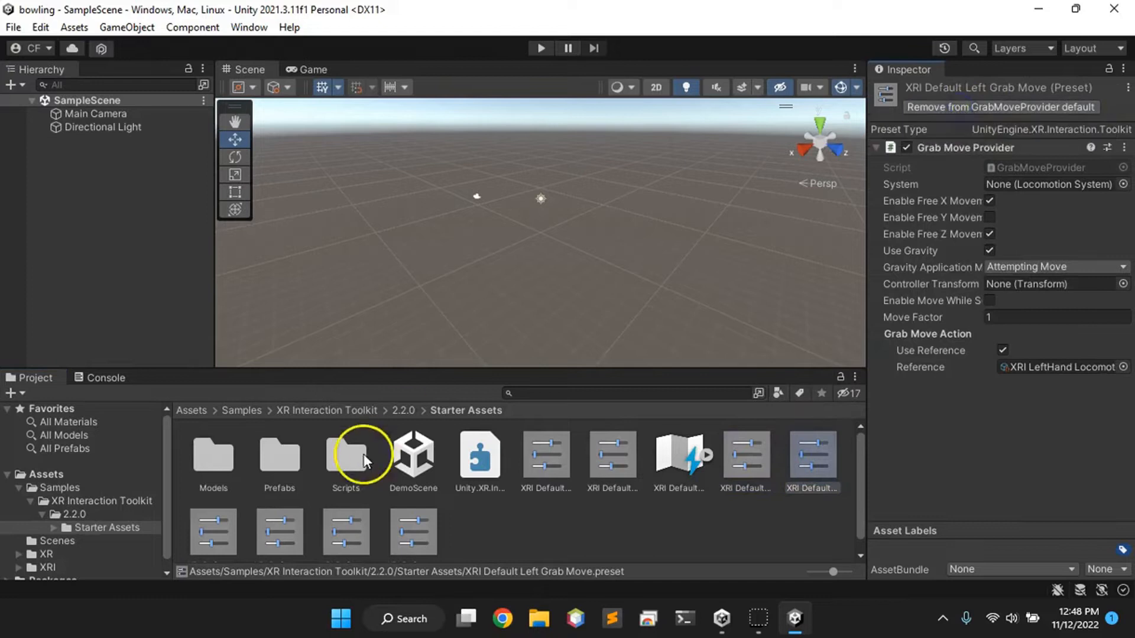
Add the right controller, XRI Default Right Grab Move and XRI Default Snap Turn presets to their component defaults.
{"action": "left_click", "coordinate": [207, 541]}
{"action": "left_click", "coordinate": [927, 110]}
{"action": "left_click", "coordinate": [272, 516]}
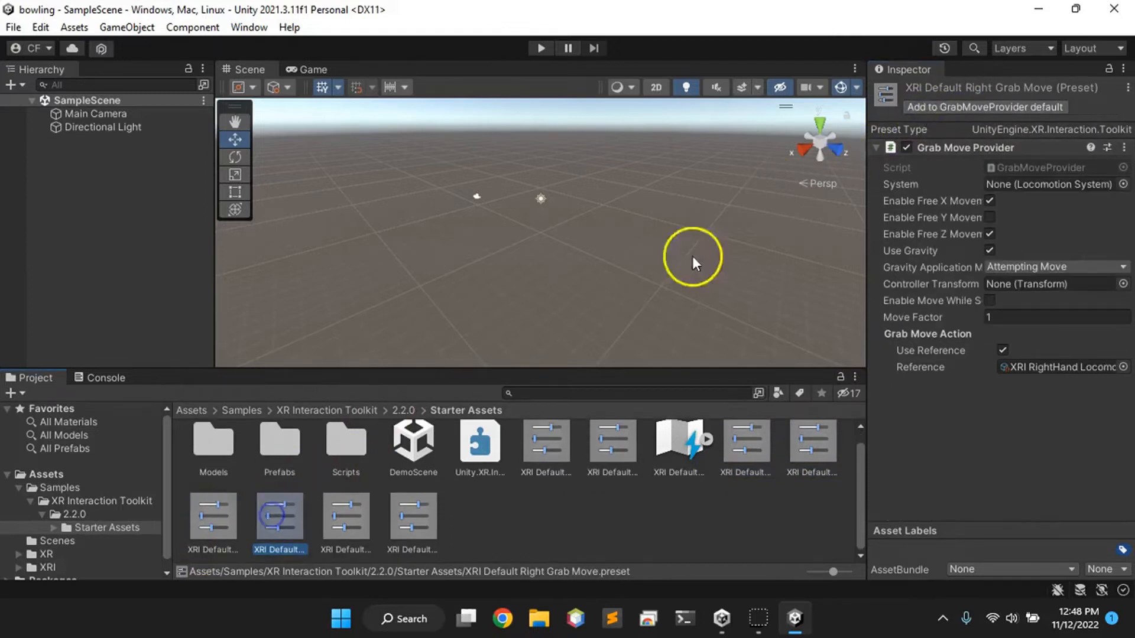
{"action": "left_click", "coordinate": [966, 108]}
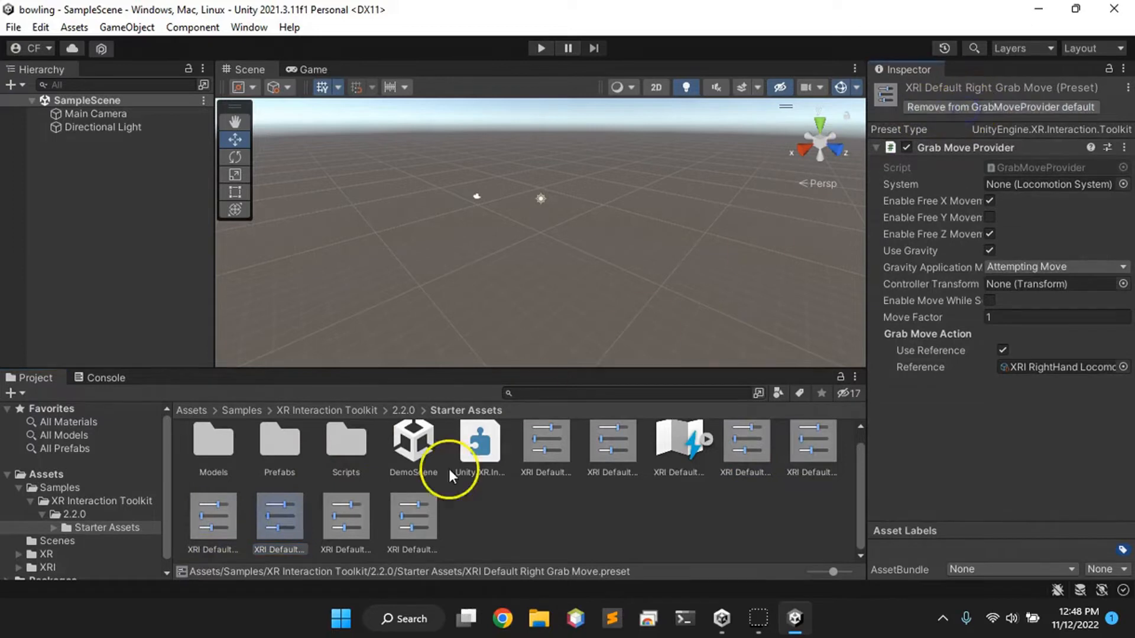
{"action": "left_click", "coordinate": [346, 530]}
{"action": "left_click", "coordinate": [970, 106]}
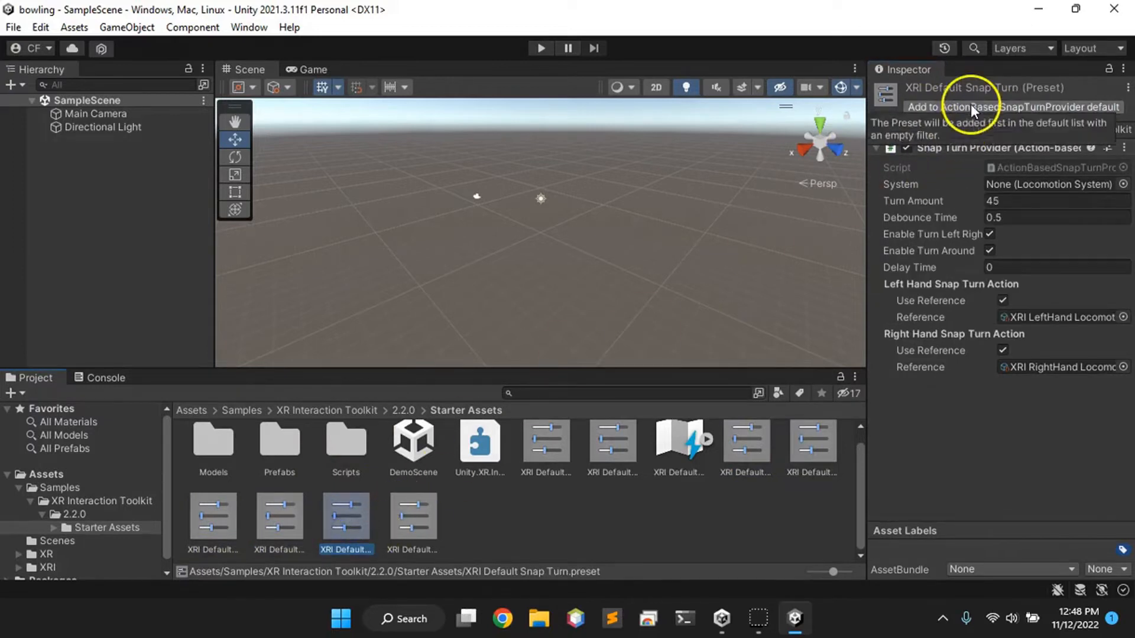
Add the XRI Default XR UI Input Module preset to the XRUIInputModule default and open the Preset Manager in the project settings.
{"action": "left_click", "coordinate": [413, 515]}
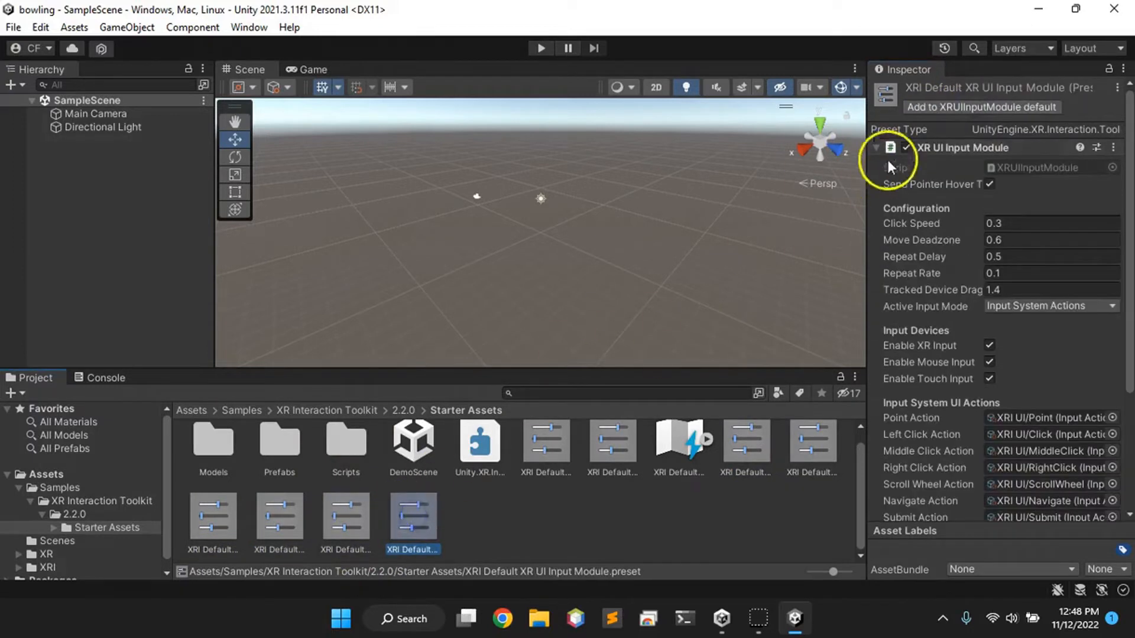
{"action": "left_click", "coordinate": [944, 108]}
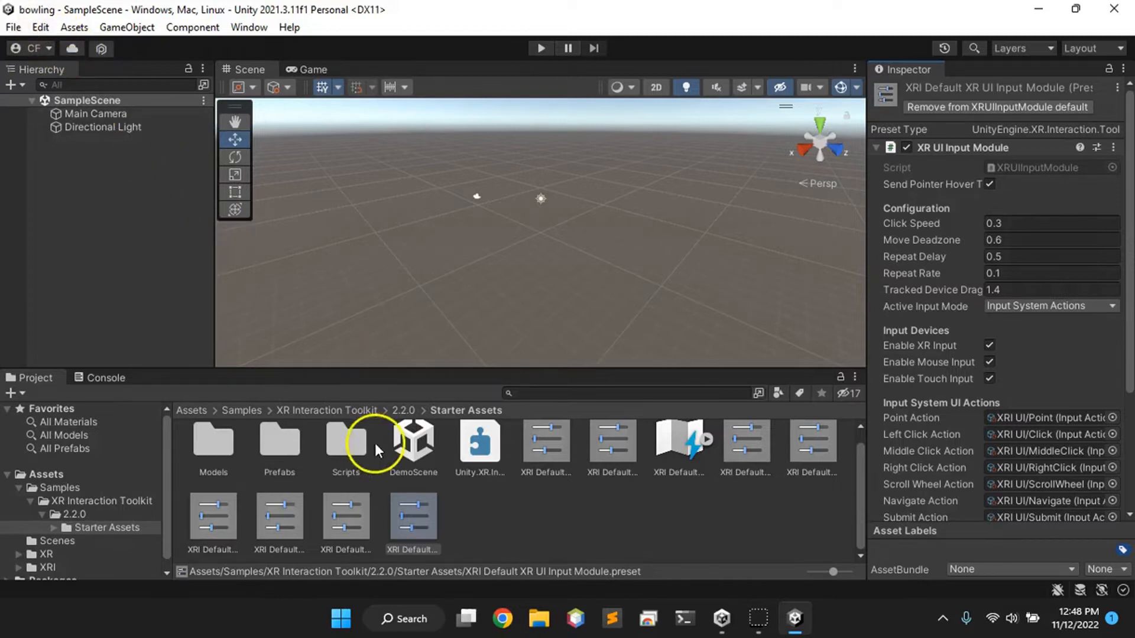
{"action": "left_click", "coordinate": [45, 28]}
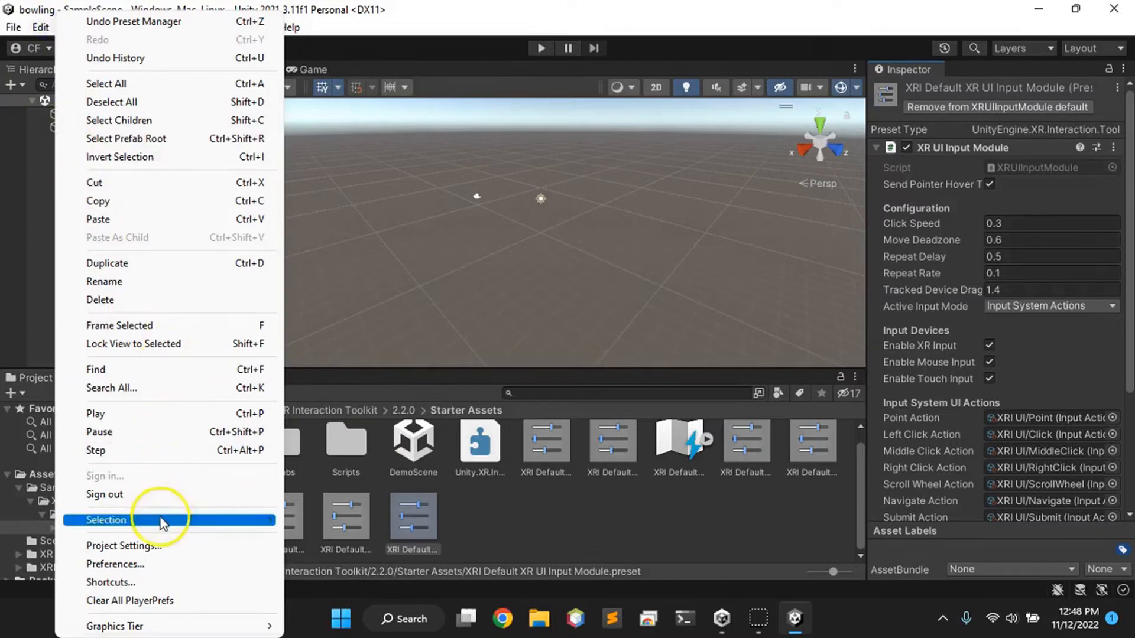
{"action": "left_click", "coordinate": [155, 545]}
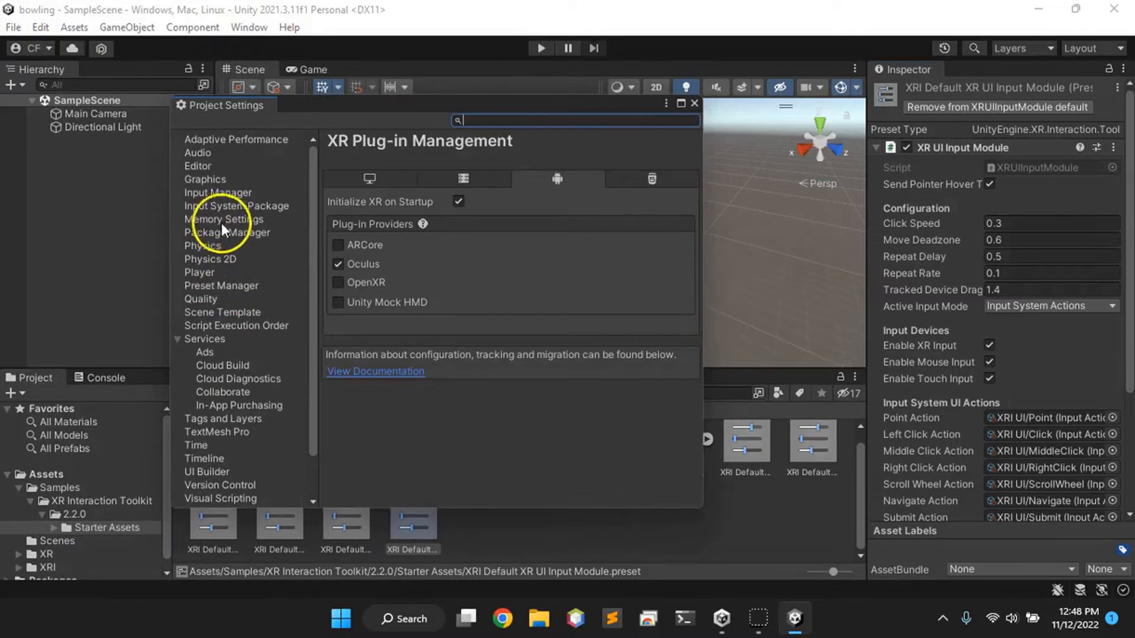
{"action": "left_click", "coordinate": [211, 284]}
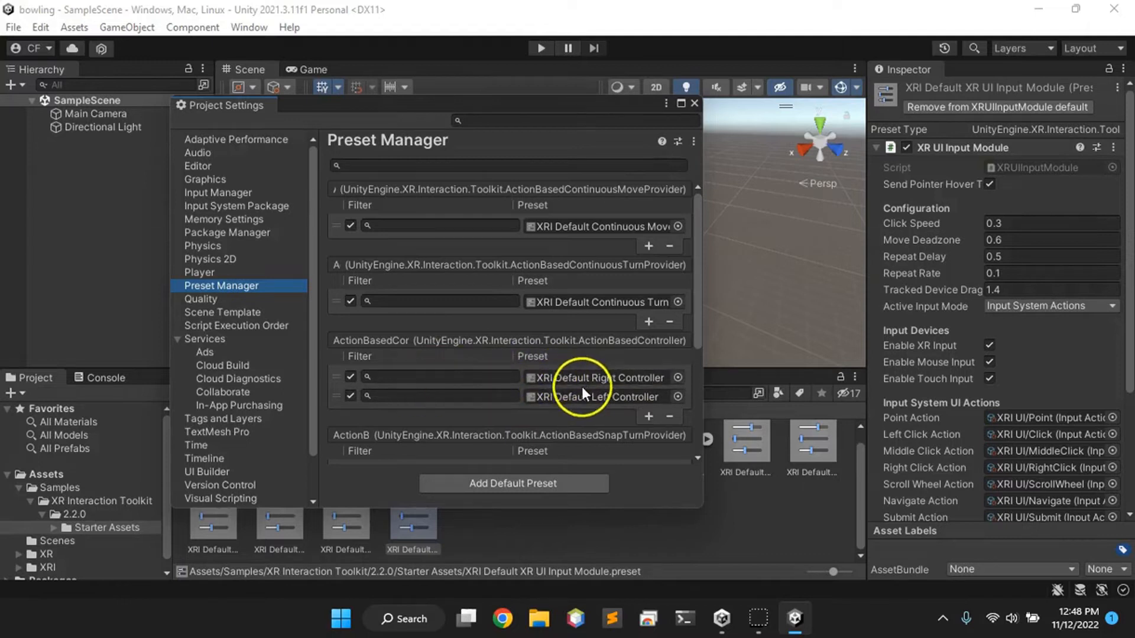
Filter the ActionBasedController presets with right for the right controller and left for the left controller, and close the project settings.
{"action": "left_click", "coordinate": [401, 379]}
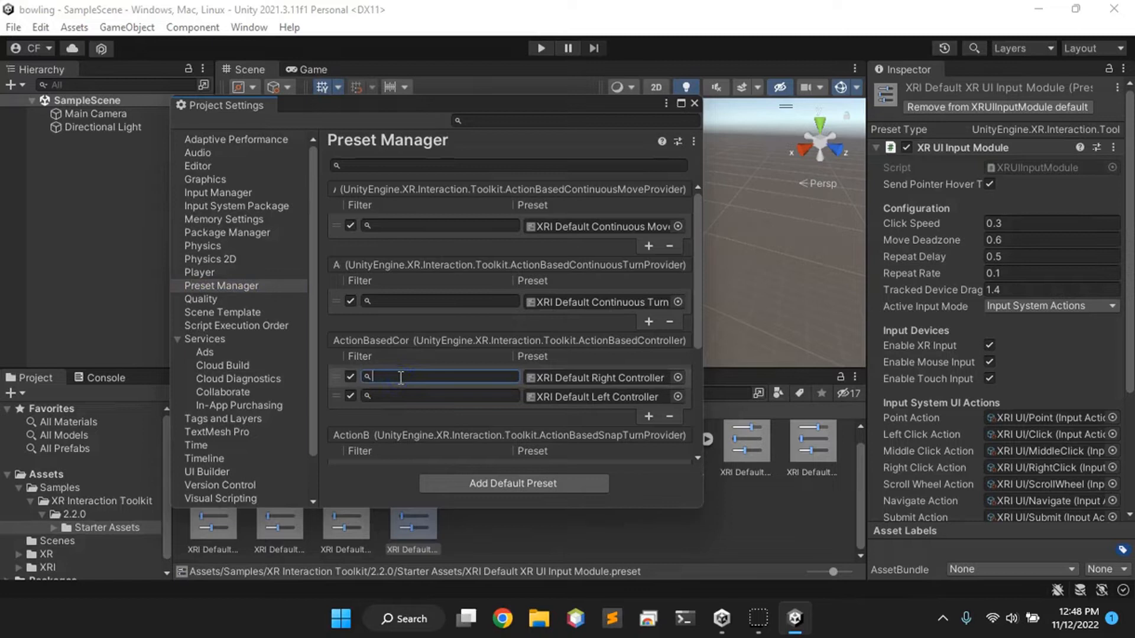
{"action": "type", "text": "right"}
{"action": "left_click", "coordinate": [401, 395]}
{"action": "type", "text": "left"}
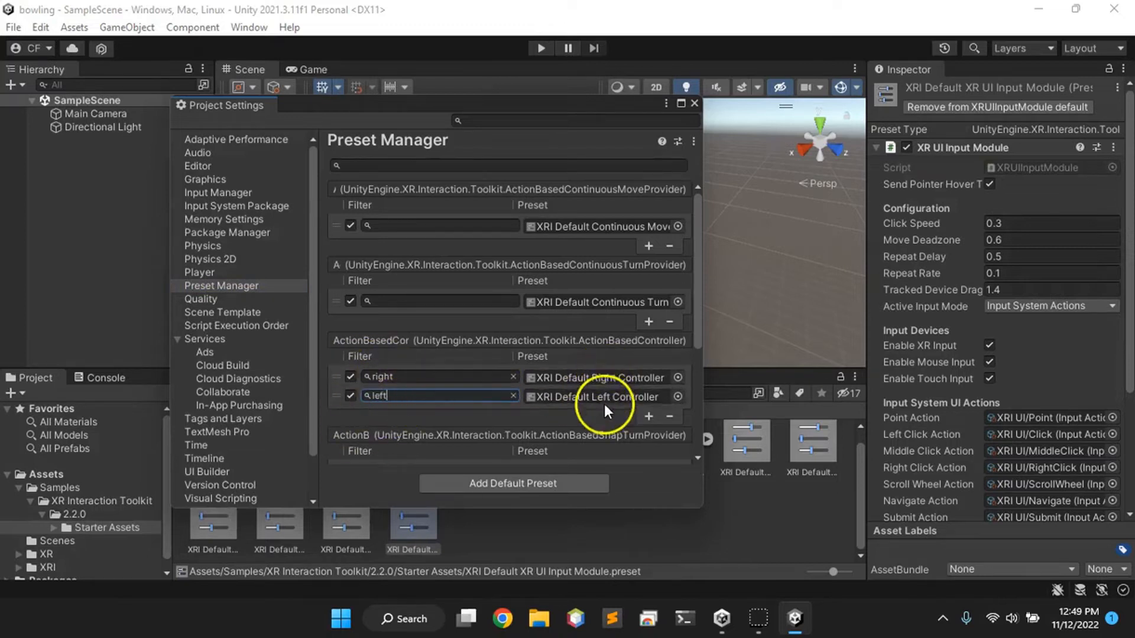
{"action": "left_click", "coordinate": [636, 489]}
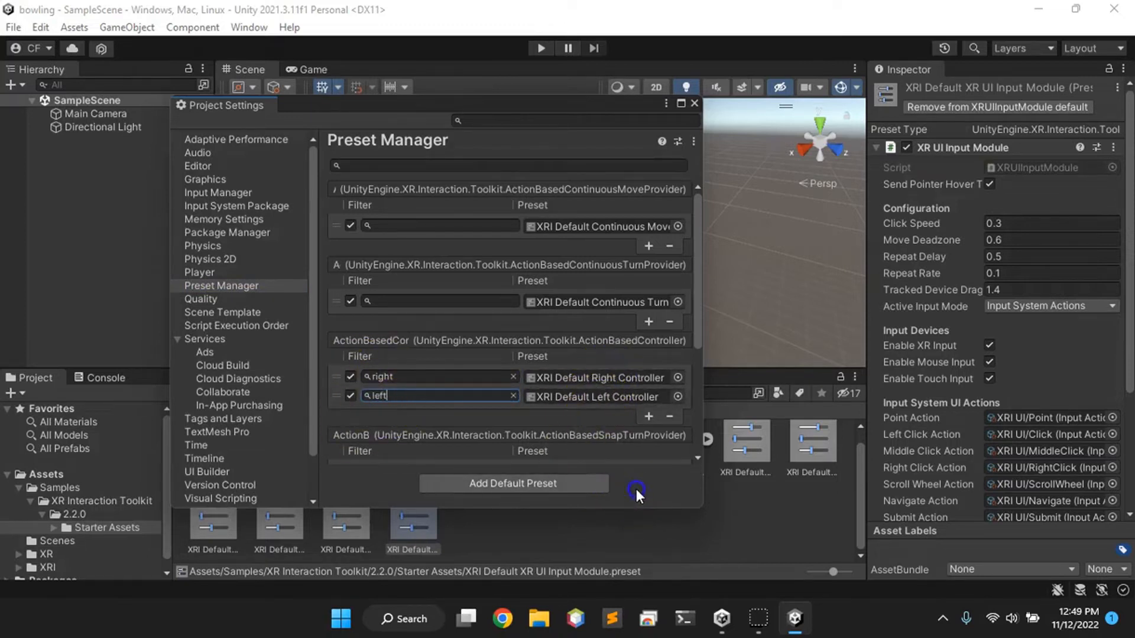
{"action": "left_click", "coordinate": [694, 104]}
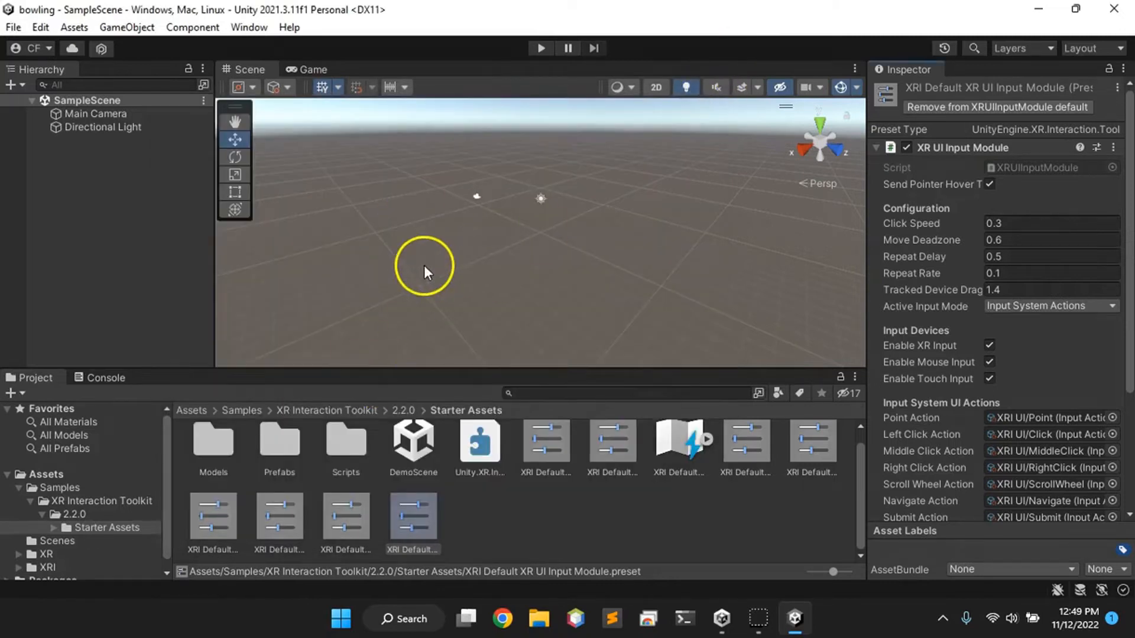
{"action": "left_click", "coordinate": [42, 590]}
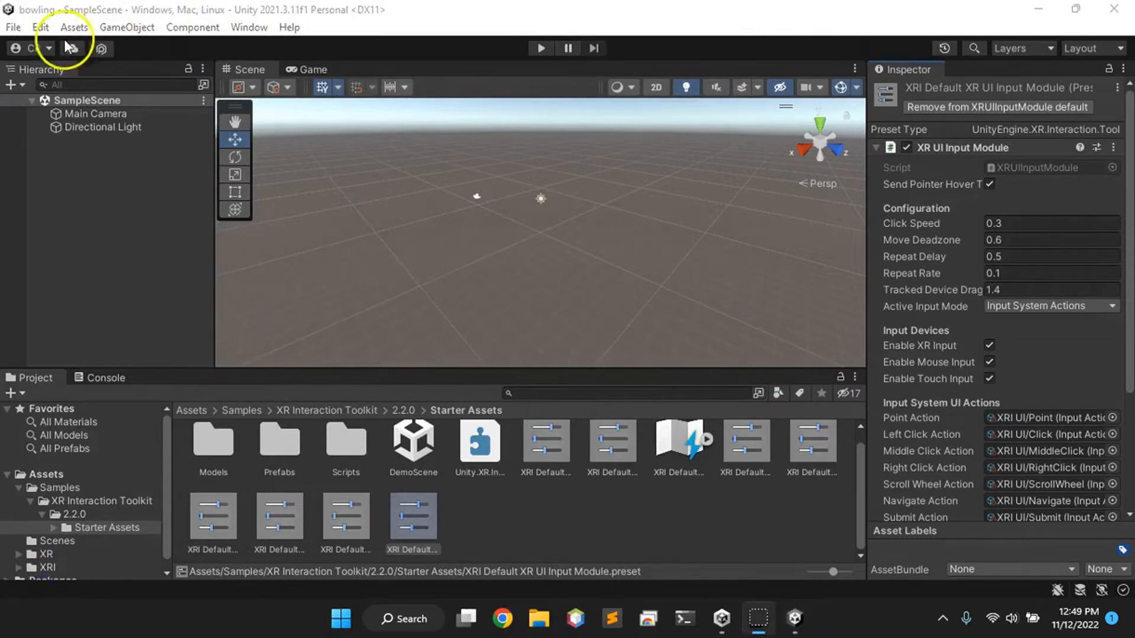
Reopen the Preset Manager and clear the filters of both ActionBasedController presets.
{"action": "left_click", "coordinate": [41, 27]}
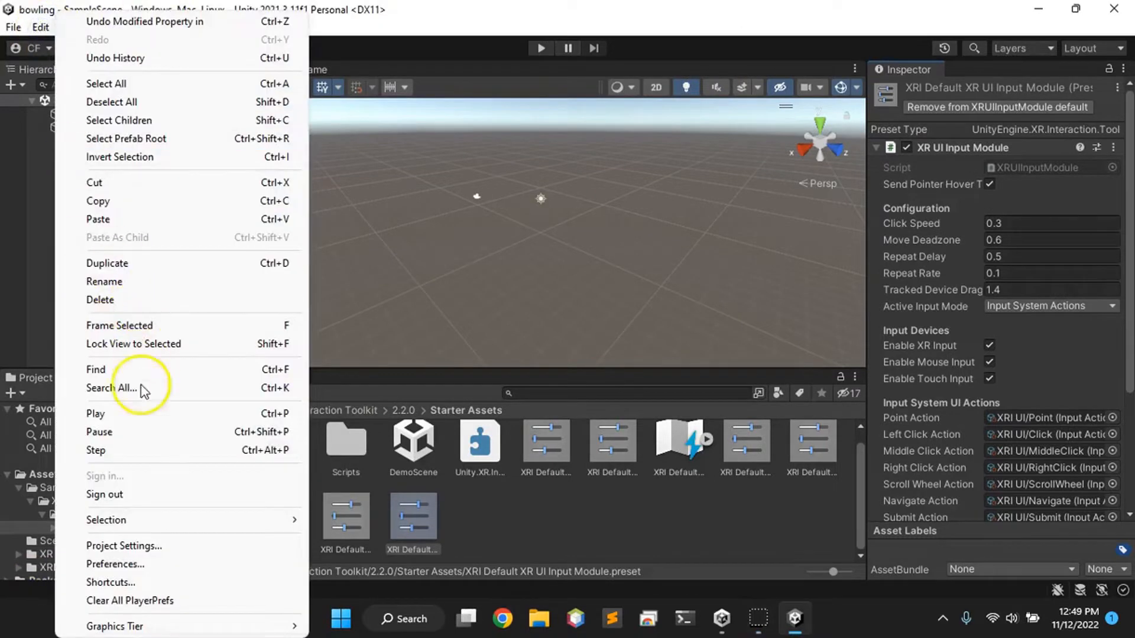
{"action": "left_click", "coordinate": [142, 544]}
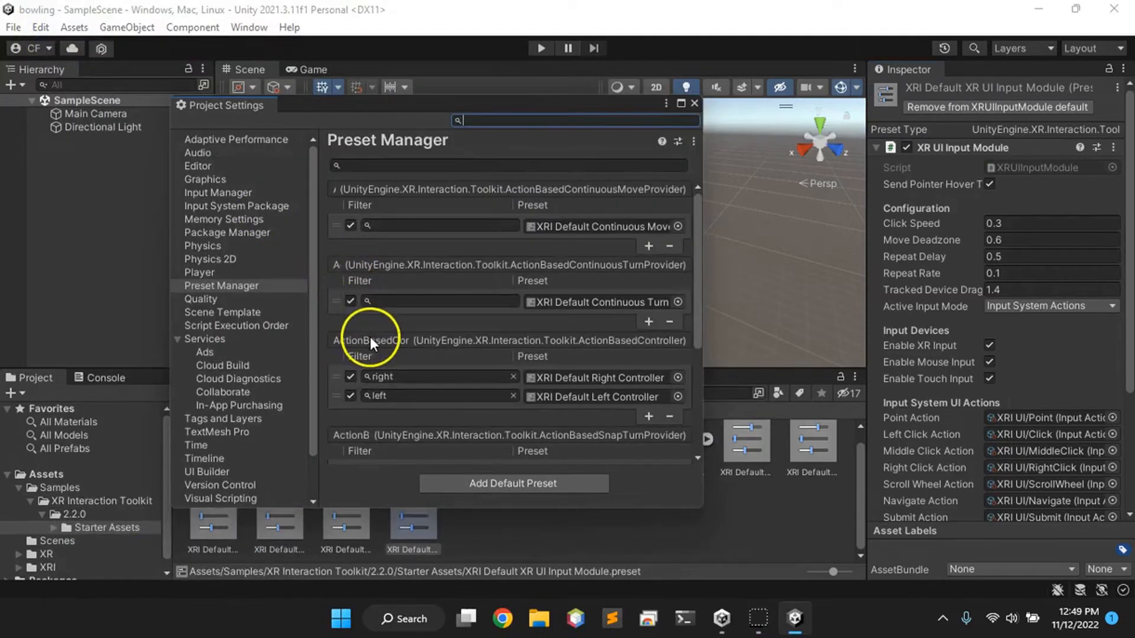
{"action": "scroll", "coordinate": [370, 337], "scroll_direction": "down", "scroll_amount": 5}
{"action": "scroll", "coordinate": [371, 337], "scroll_direction": "down", "scroll_amount": 2}
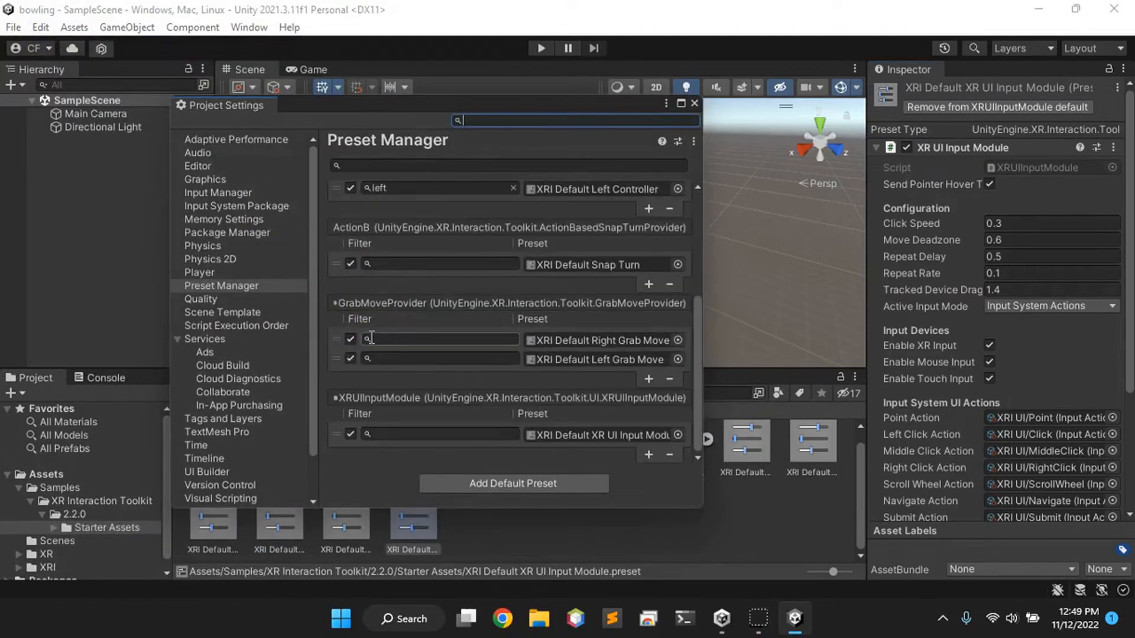
{"action": "scroll", "coordinate": [378, 342], "scroll_direction": "up", "scroll_amount": 5}
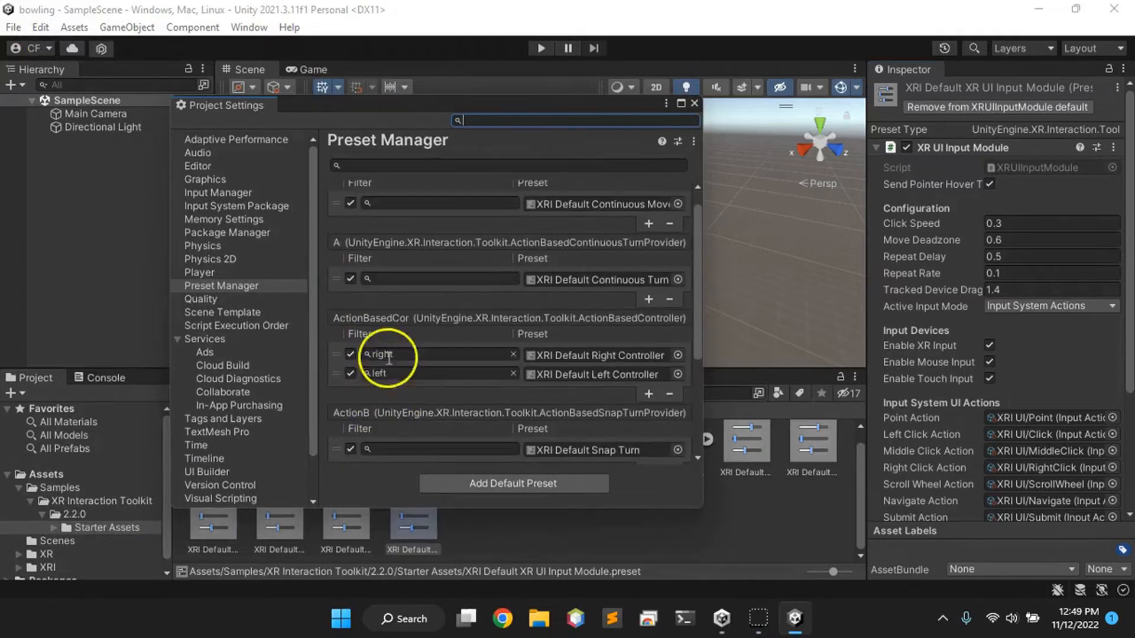
{"action": "left_click", "coordinate": [403, 361]}
{"action": "key", "text": "BackSpace"}
{"action": "left_click", "coordinate": [400, 375]}
{"action": "key", "text": "BackSpace"}
Set the GrabMoveProvider filters to right for XRI Default Right Grab Move and left for XRI Default Left Grab Move.
{"action": "scroll", "coordinate": [400, 376], "scroll_direction": "down", "scroll_amount": 5}
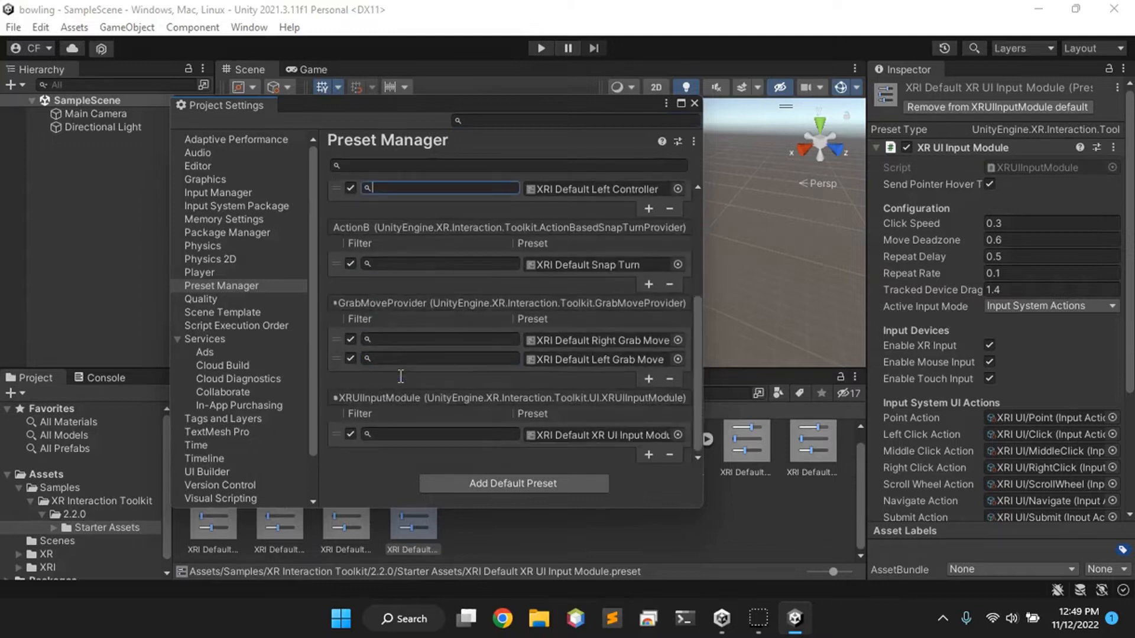
{"action": "left_click", "coordinate": [400, 335]}
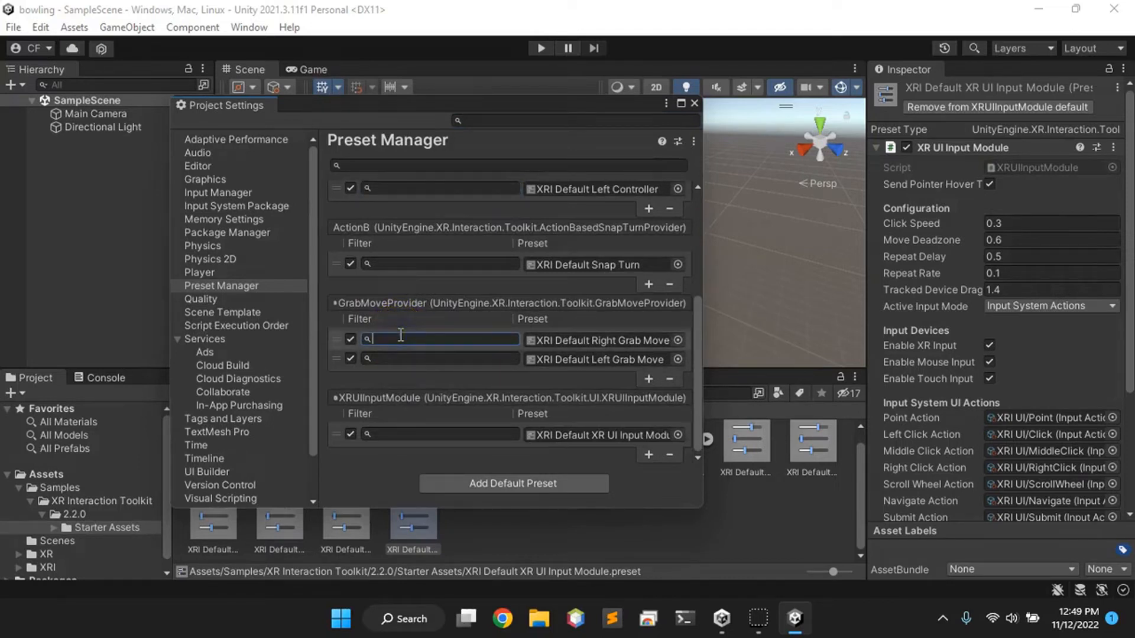
{"action": "type", "text": "right"}
{"action": "left_click", "coordinate": [393, 358]}
{"action": "type", "text": "left"}
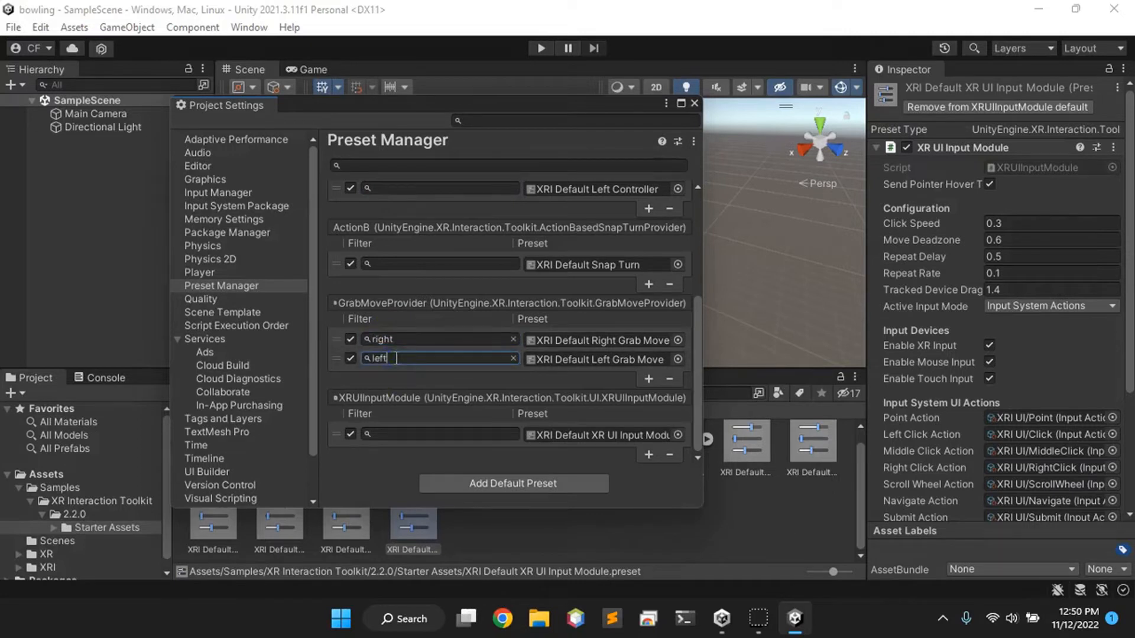
Set the ActionBasedController filters to right for the right controller preset and left for the left one, and close the project settings.
{"action": "scroll", "coordinate": [396, 358], "scroll_direction": "up", "scroll_amount": 7}
{"action": "scroll", "coordinate": [396, 358], "scroll_direction": "up", "scroll_amount": 1}
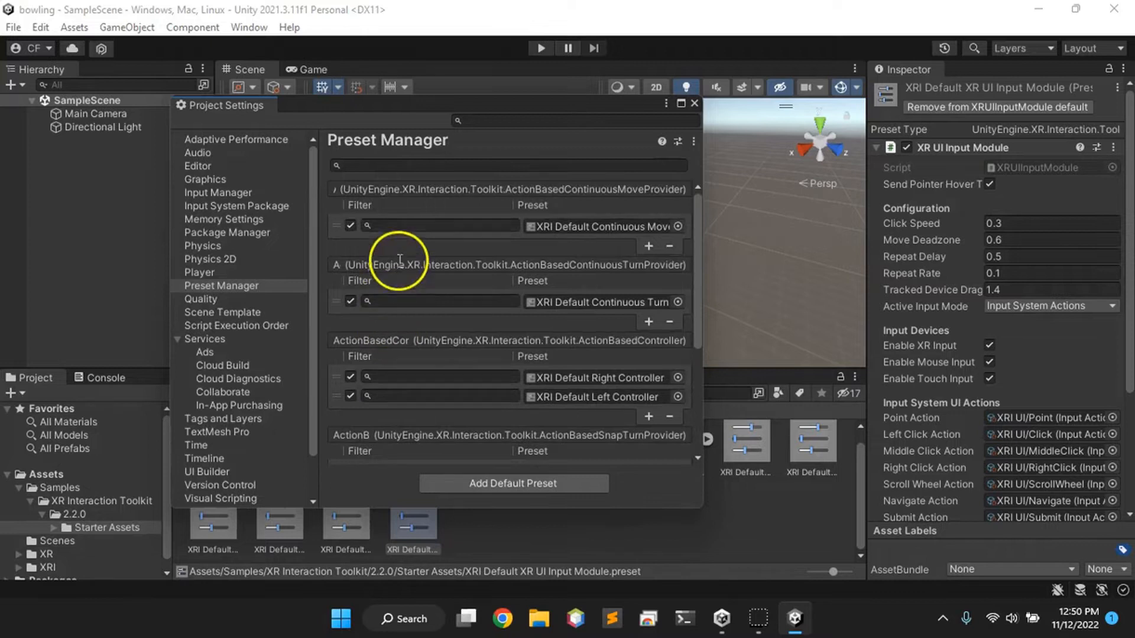
{"action": "left_click", "coordinate": [412, 224]}
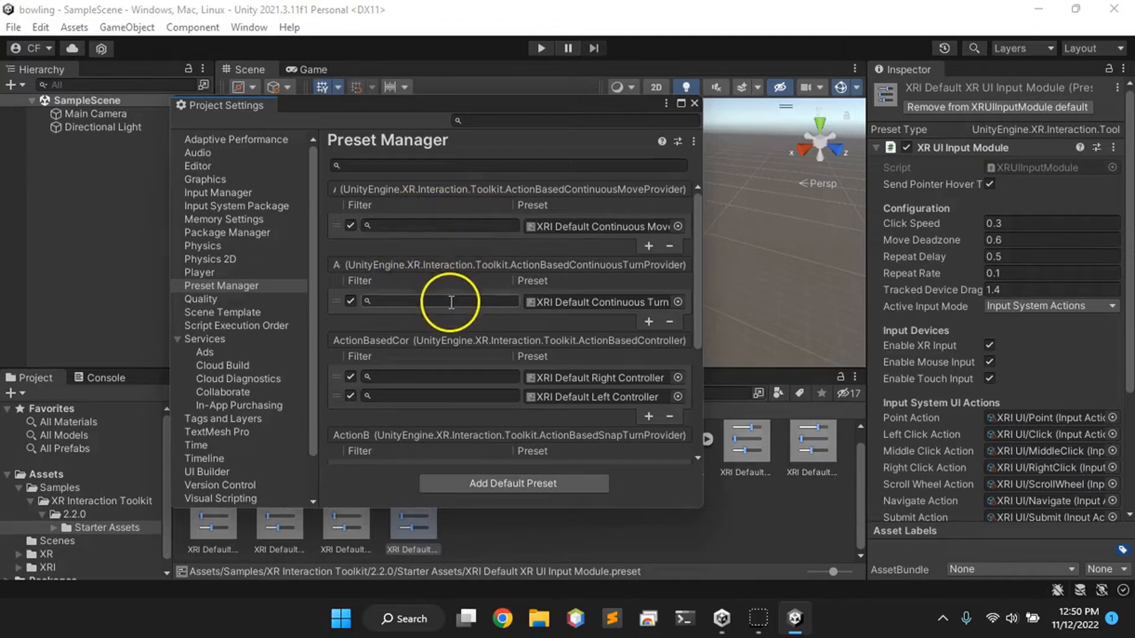
{"action": "scroll", "coordinate": [465, 335], "scroll_direction": "down", "scroll_amount": 2}
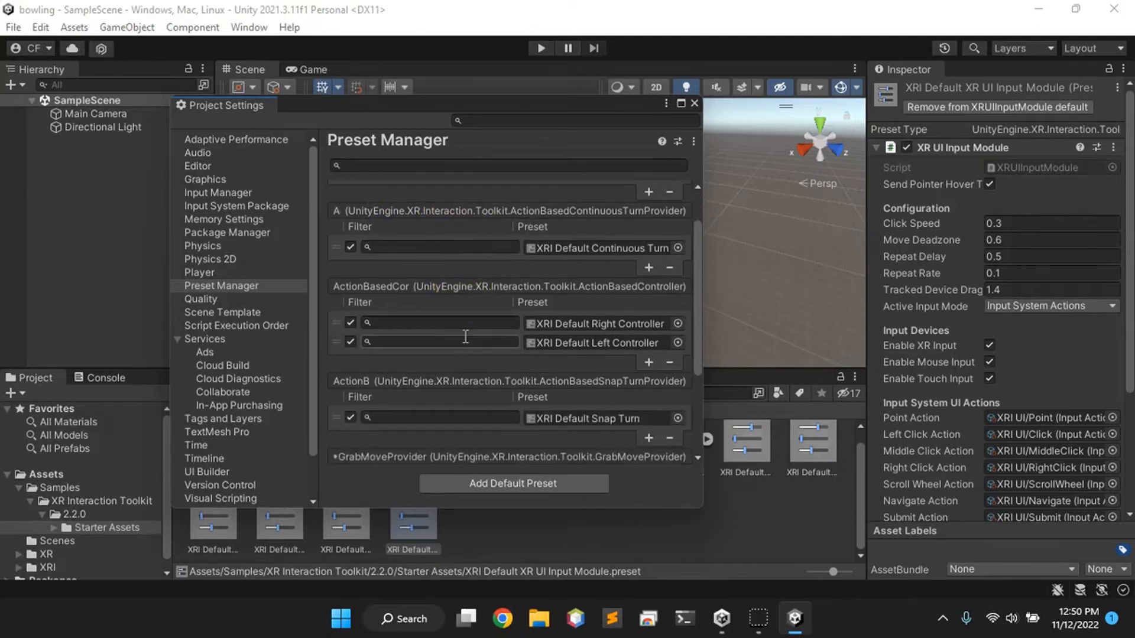
{"action": "left_click", "coordinate": [452, 325]}
{"action": "scroll", "coordinate": [452, 327], "scroll_direction": "down", "scroll_amount": 6}
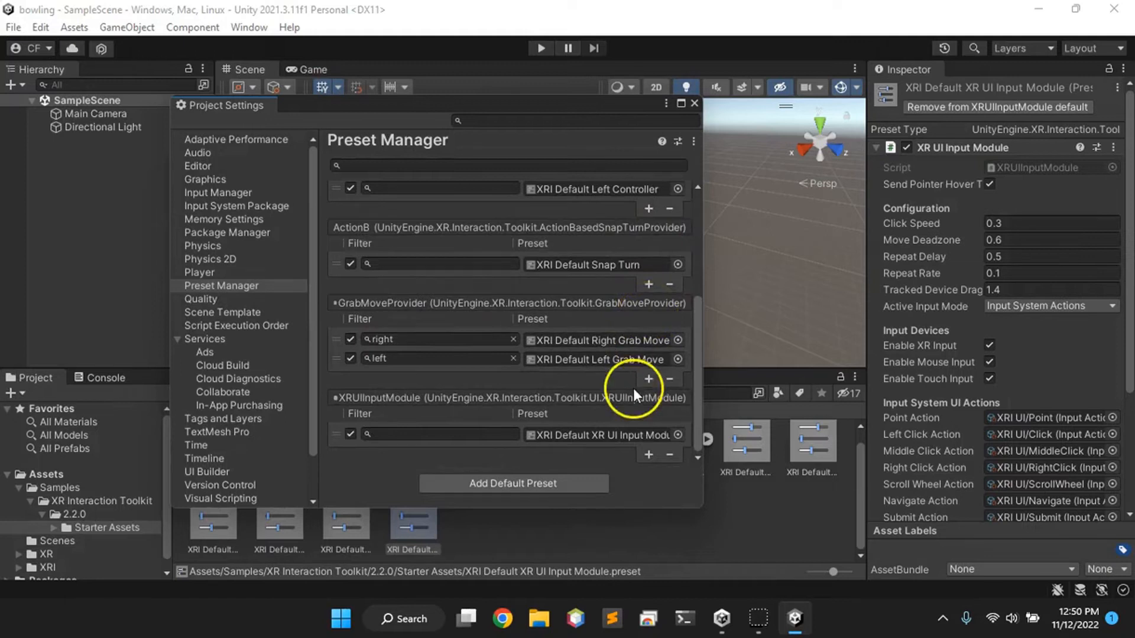
{"action": "scroll", "coordinate": [430, 289], "scroll_direction": "up", "scroll_amount": 6}
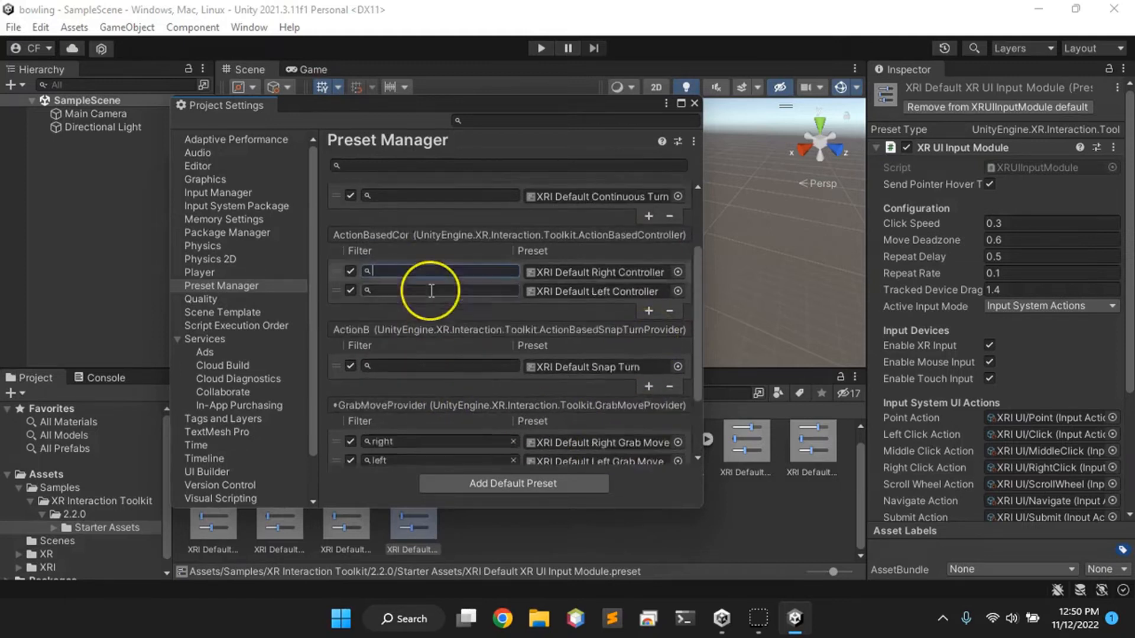
{"action": "type", "text": "right"}
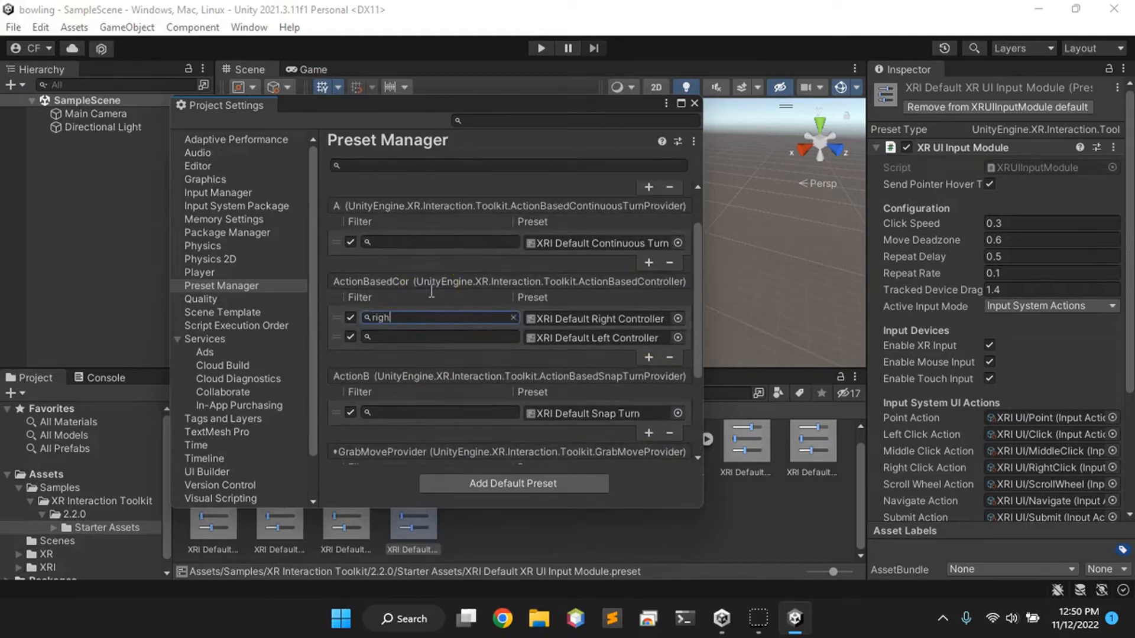
{"action": "left_click", "coordinate": [415, 337]}
{"action": "type", "text": "left"}
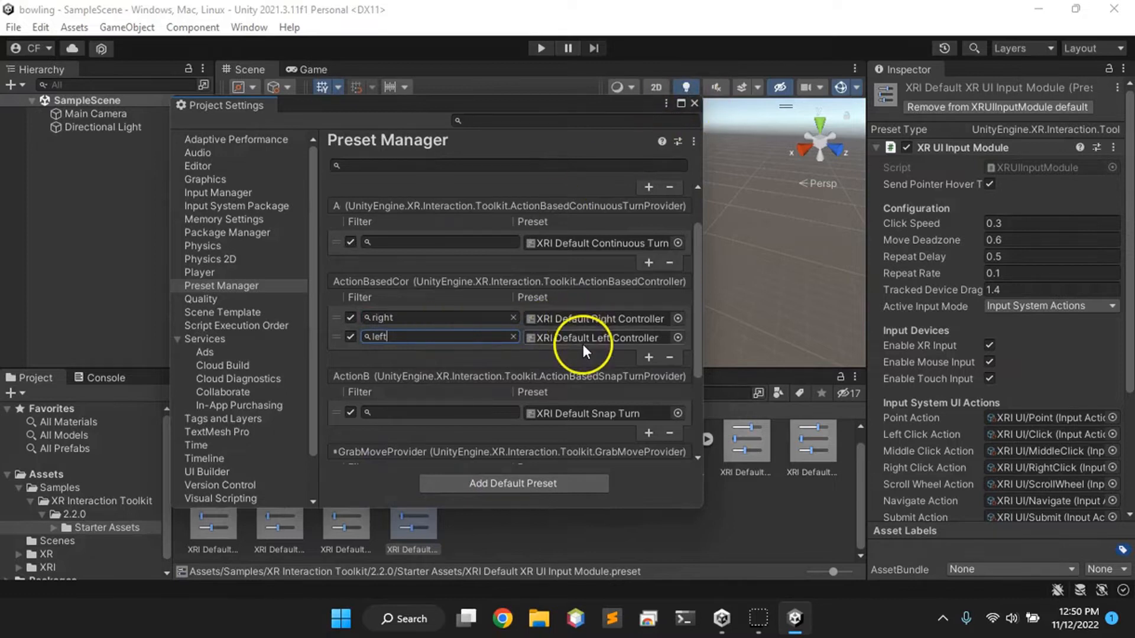
{"action": "scroll", "coordinate": [583, 344], "scroll_direction": "down", "scroll_amount": 5}
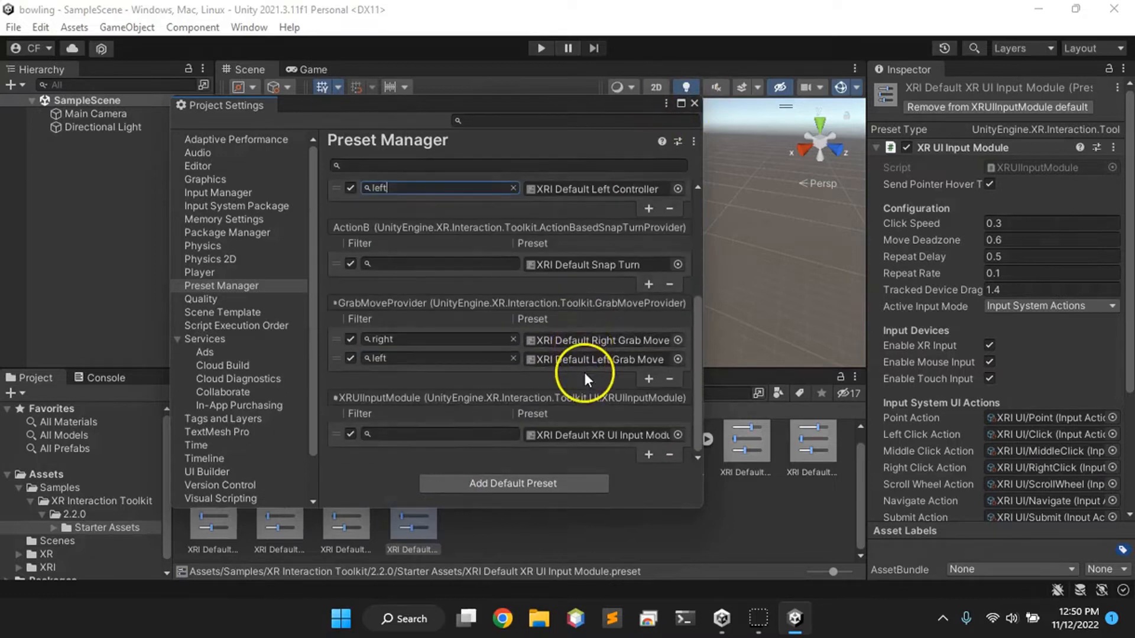
{"action": "scroll", "coordinate": [584, 361], "scroll_direction": "up", "scroll_amount": 7}
{"action": "scroll", "coordinate": [585, 372], "scroll_direction": "down", "scroll_amount": 7}
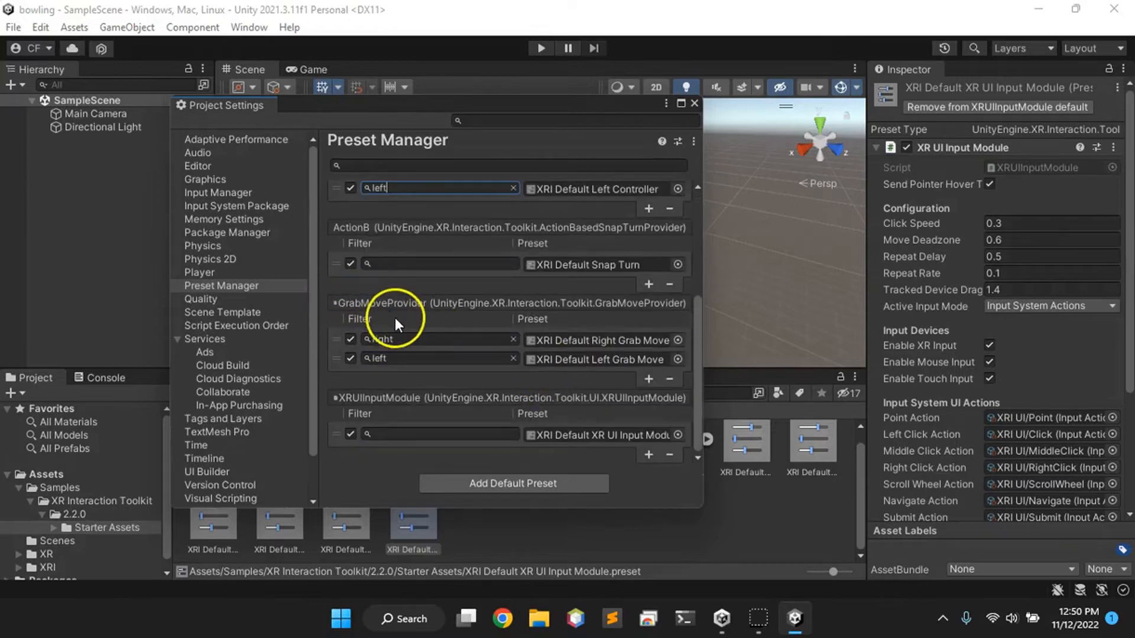
{"action": "scroll", "coordinate": [396, 318], "scroll_direction": "up", "scroll_amount": 7}
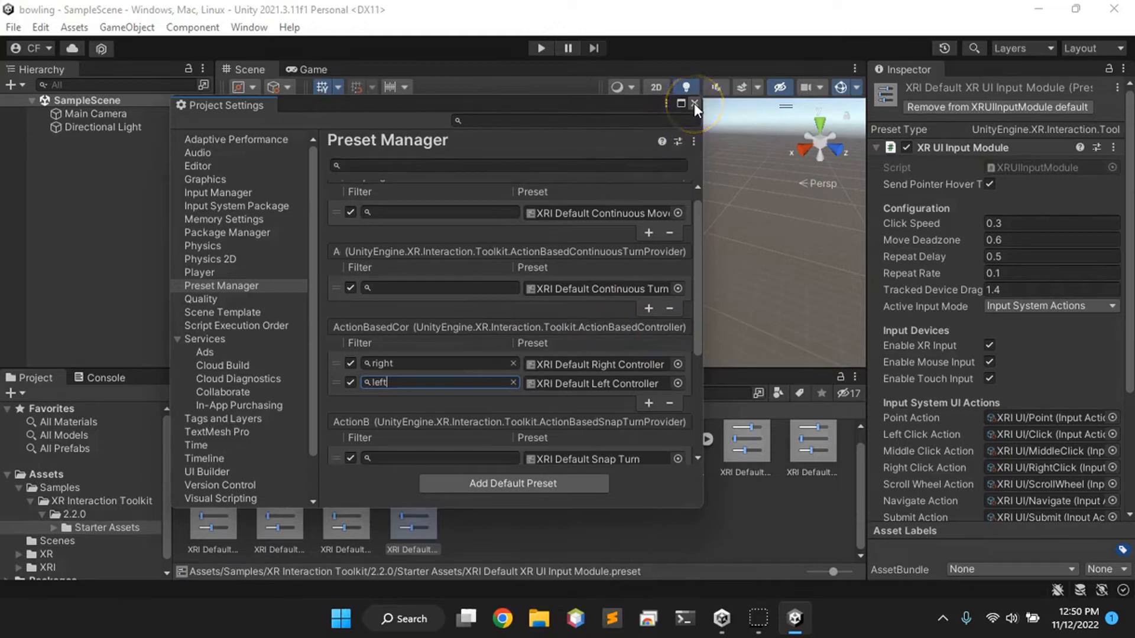
{"action": "scroll", "coordinate": [462, 305], "scroll_direction": "down", "scroll_amount": 3}
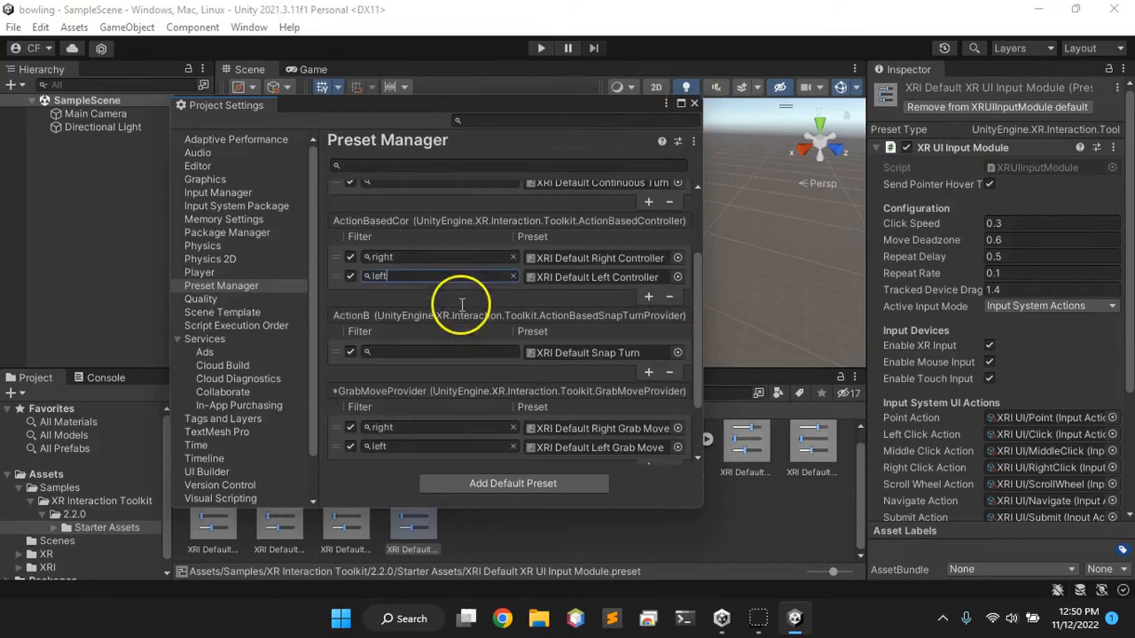
{"action": "left_click", "coordinate": [694, 103]}
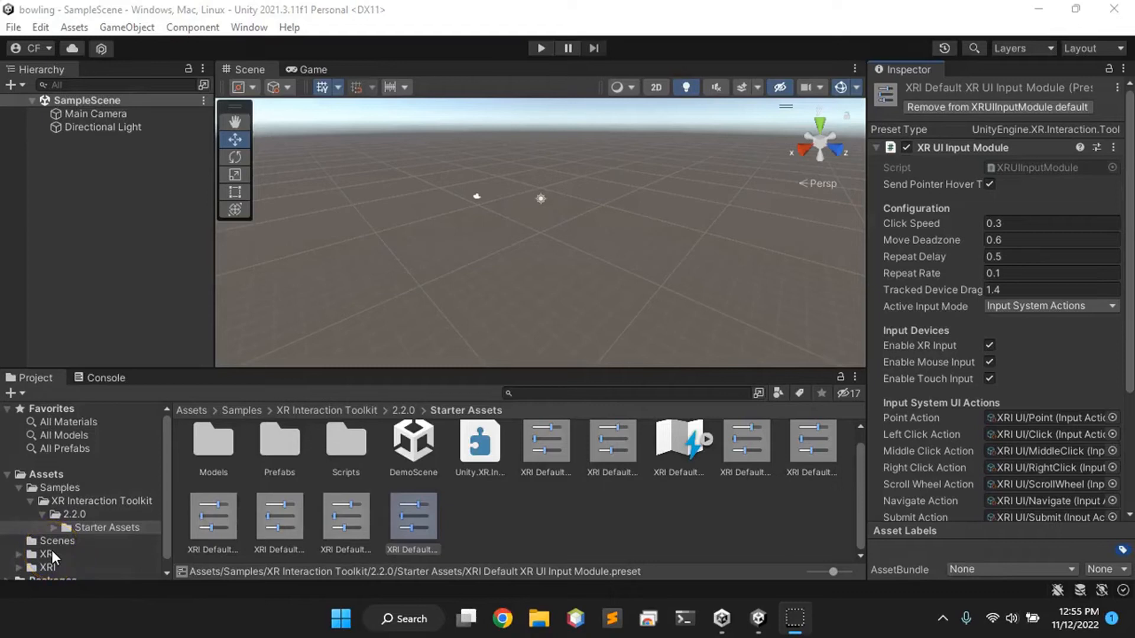
Delete the Main Camera from SampleScene and add a Plane 3D object.
{"action": "left_click", "coordinate": [107, 115]}
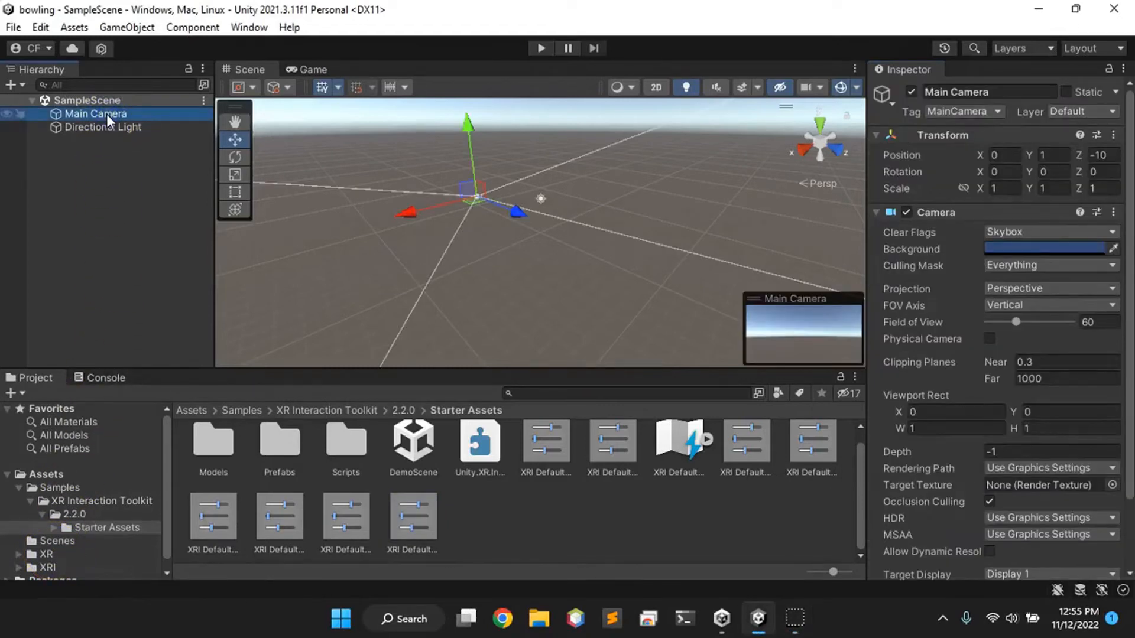
{"action": "key", "text": "Delete"}
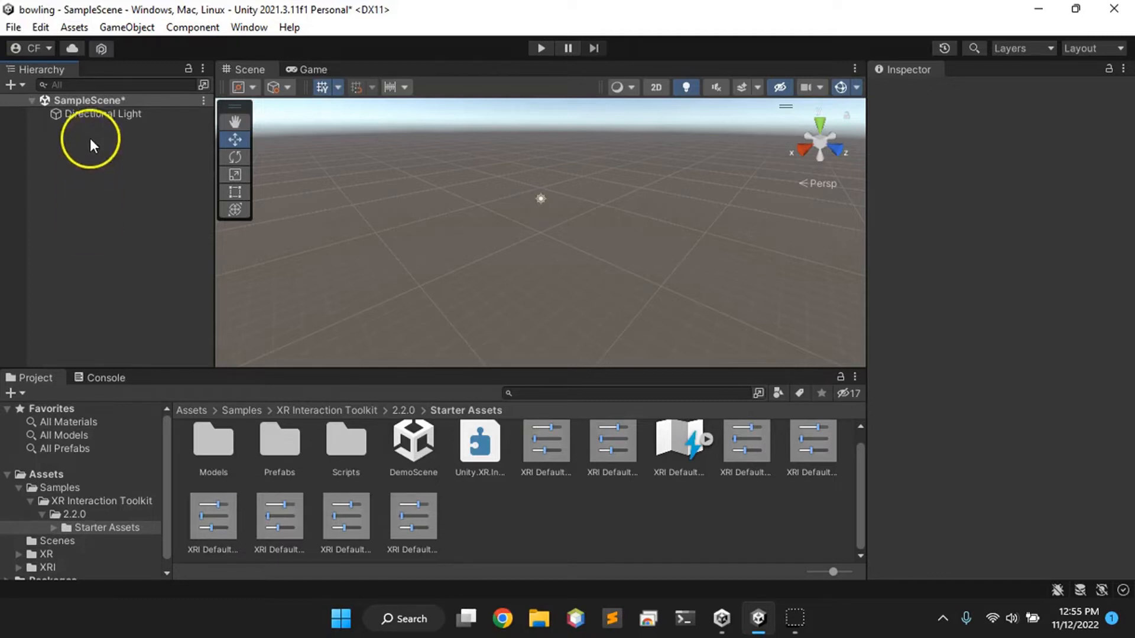
{"action": "right_click", "coordinate": [90, 173]}
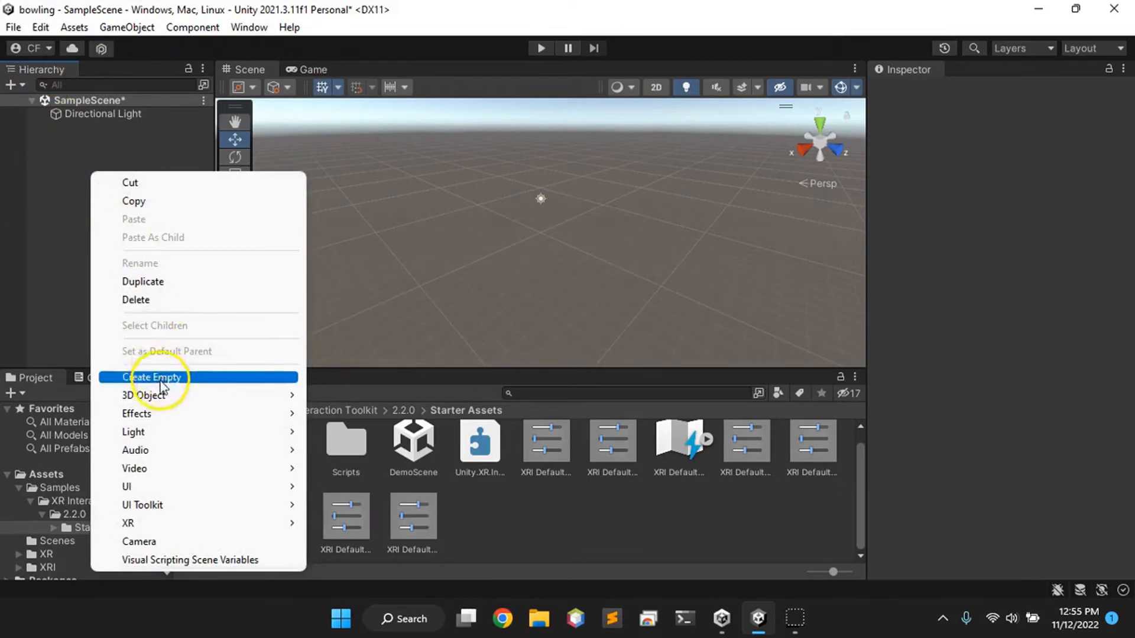
{"action": "mouse_move", "coordinate": [164, 397]}
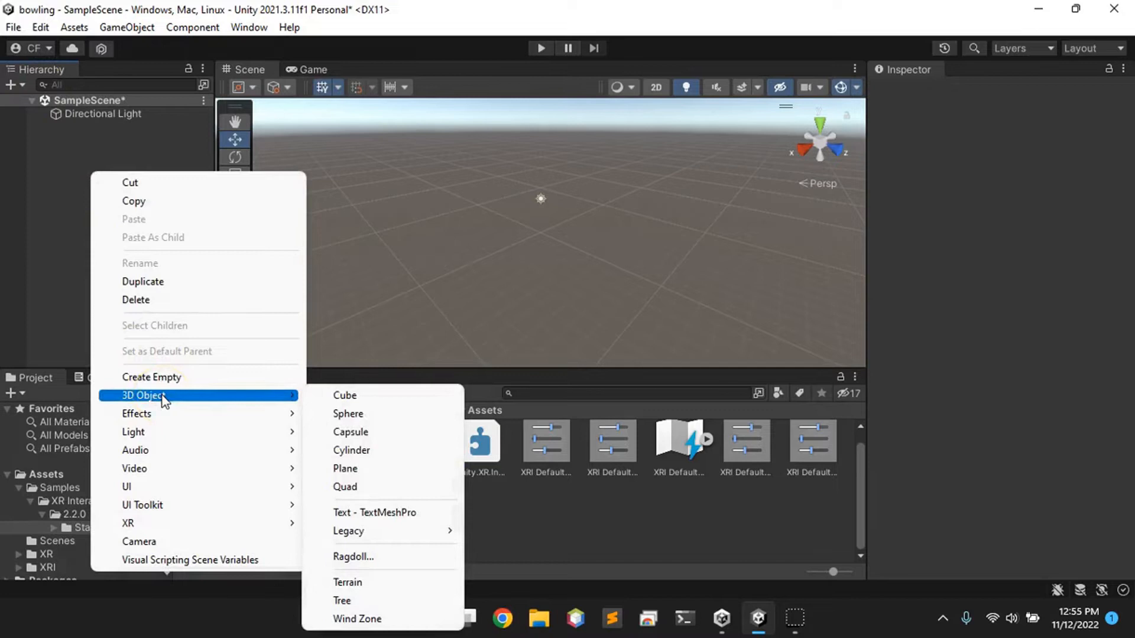
{"action": "left_click", "coordinate": [357, 471]}
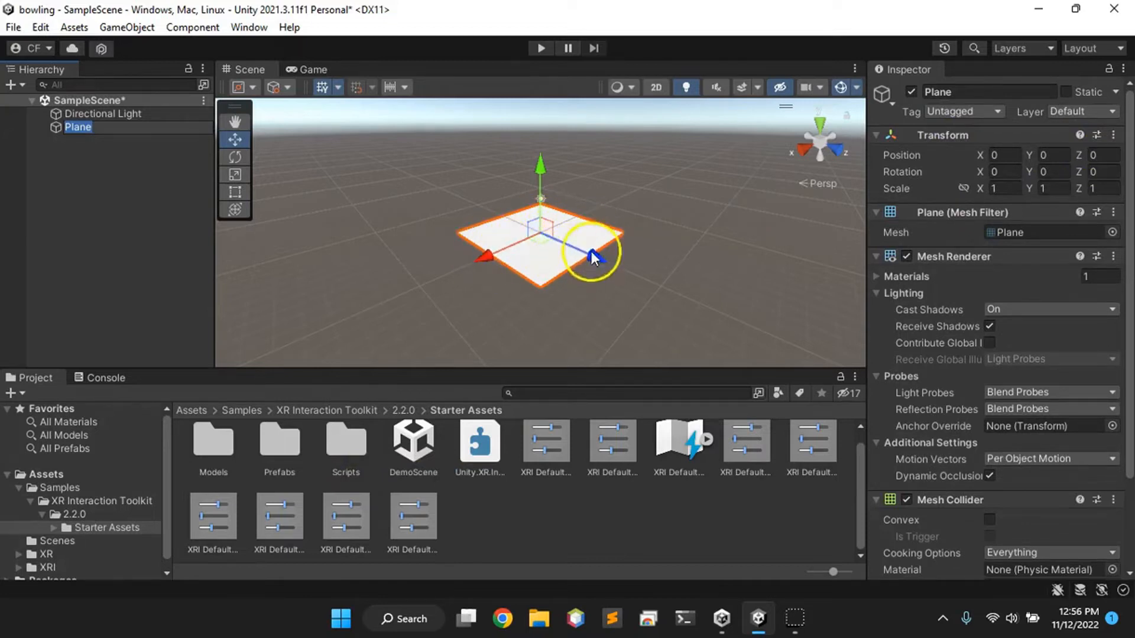
Set the plane's scale to 12 on both the X and Z axes.
{"action": "left_click", "coordinate": [1011, 187]}
{"action": "type", "text": "12"}
{"action": "key", "text": "Tab"}
{"action": "key", "text": "Tab"}
{"action": "type", "text": "12"}
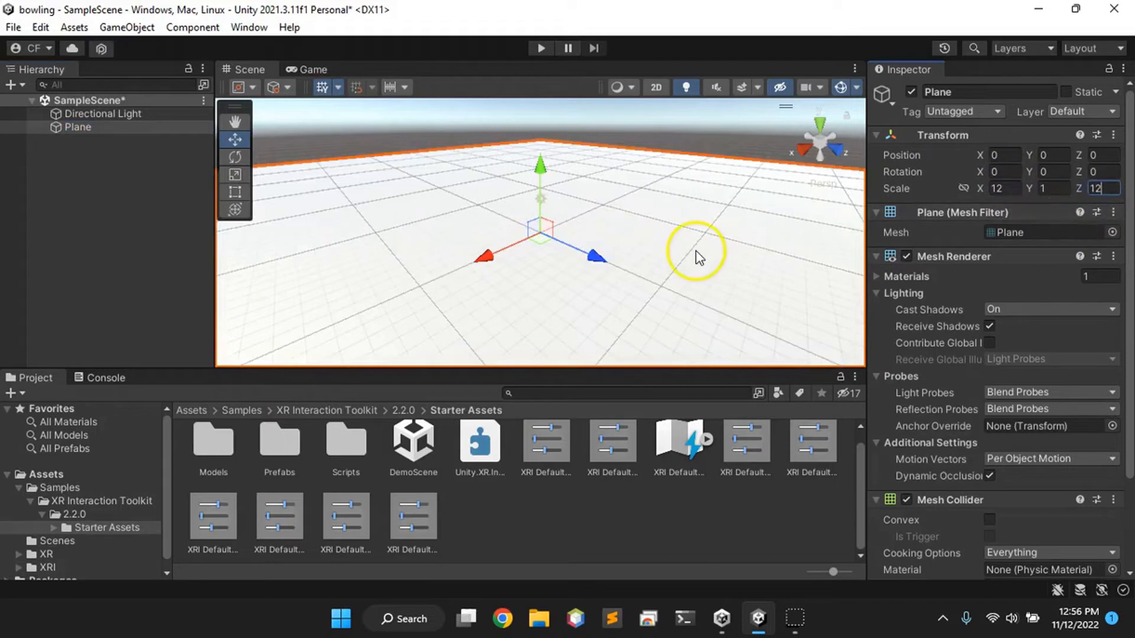
Create a folder named materials in the project's Assets folder.
{"action": "left_click", "coordinate": [54, 474]}
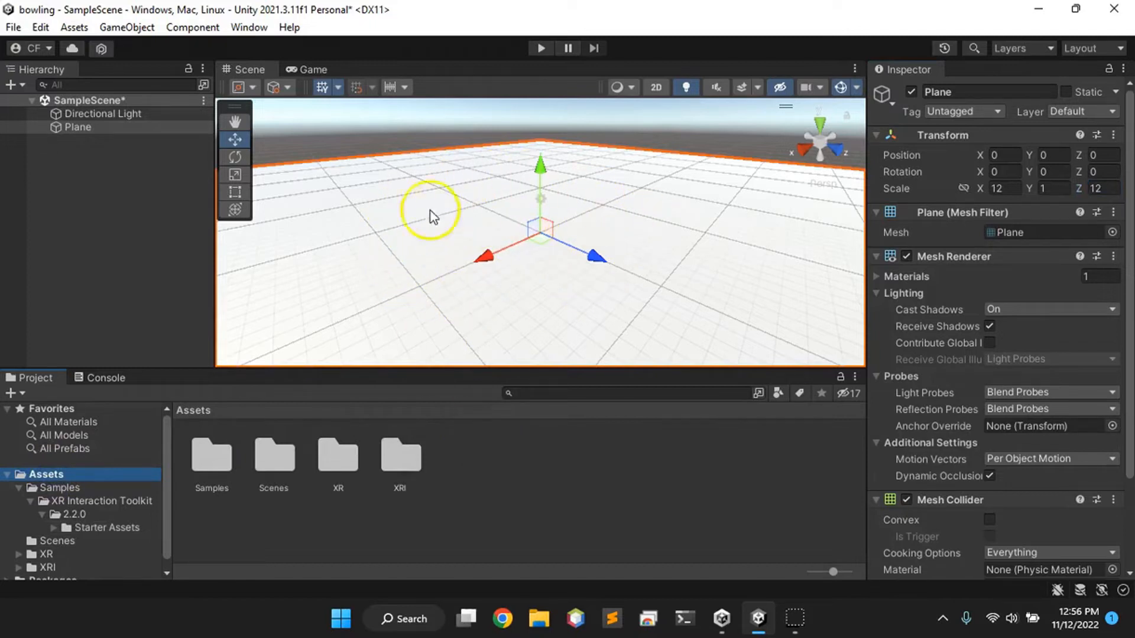
{"action": "right_click", "coordinate": [524, 487]}
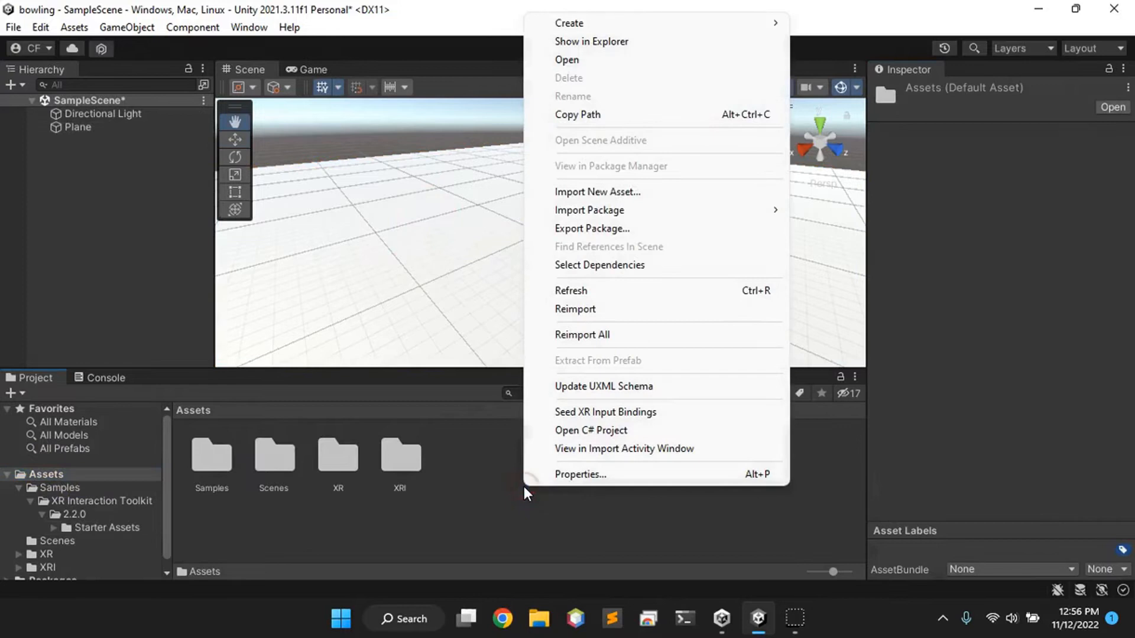
{"action": "left_click", "coordinate": [472, 483]}
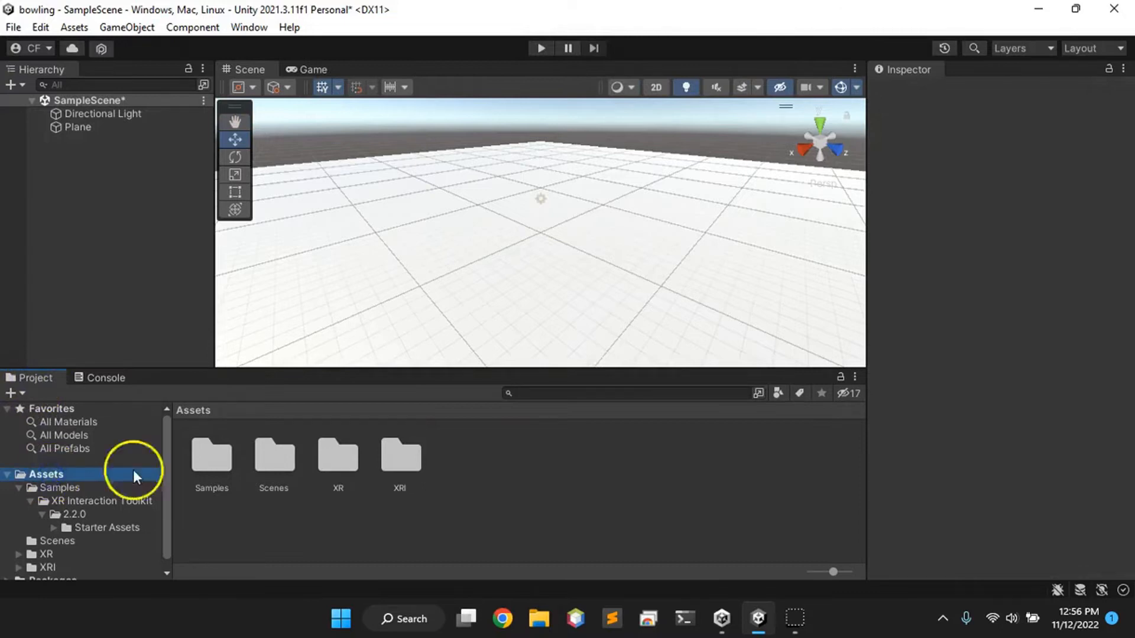
{"action": "right_click", "coordinate": [467, 481]}
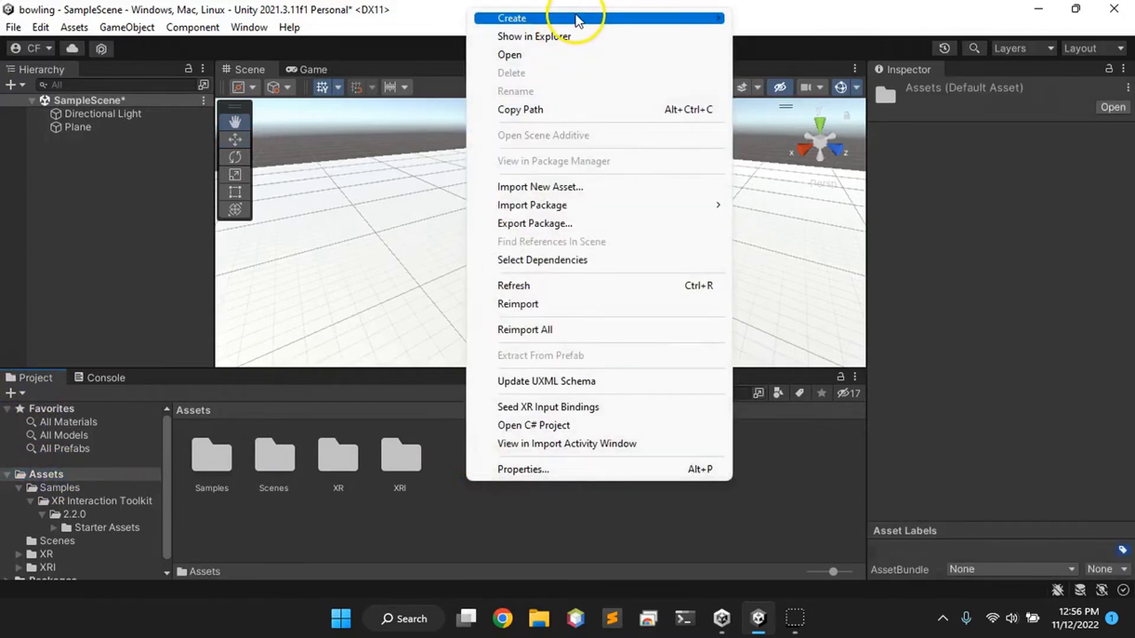
{"action": "mouse_move", "coordinate": [577, 20]}
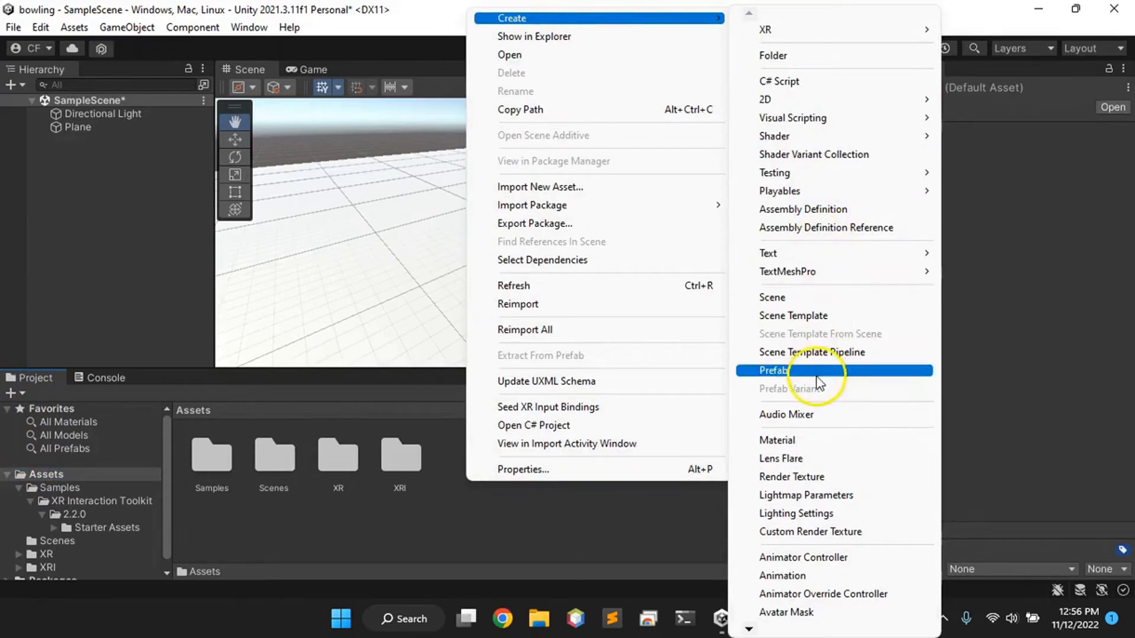
{"action": "mouse_move", "coordinate": [674, 25]}
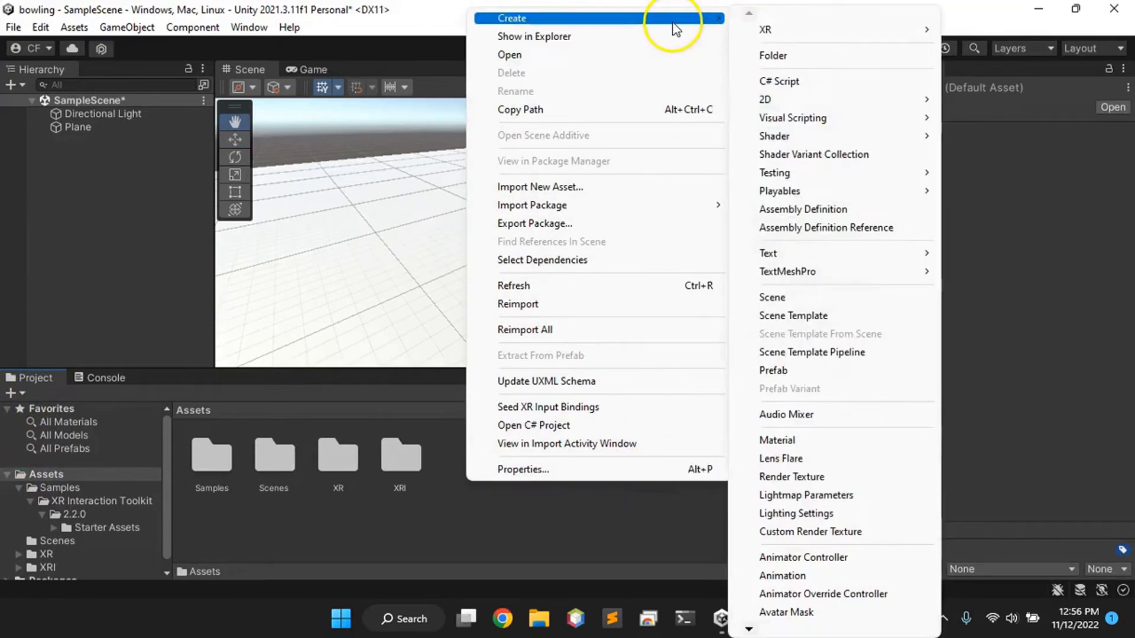
{"action": "left_click", "coordinate": [792, 55]}
{"action": "type", "text": "materials"}
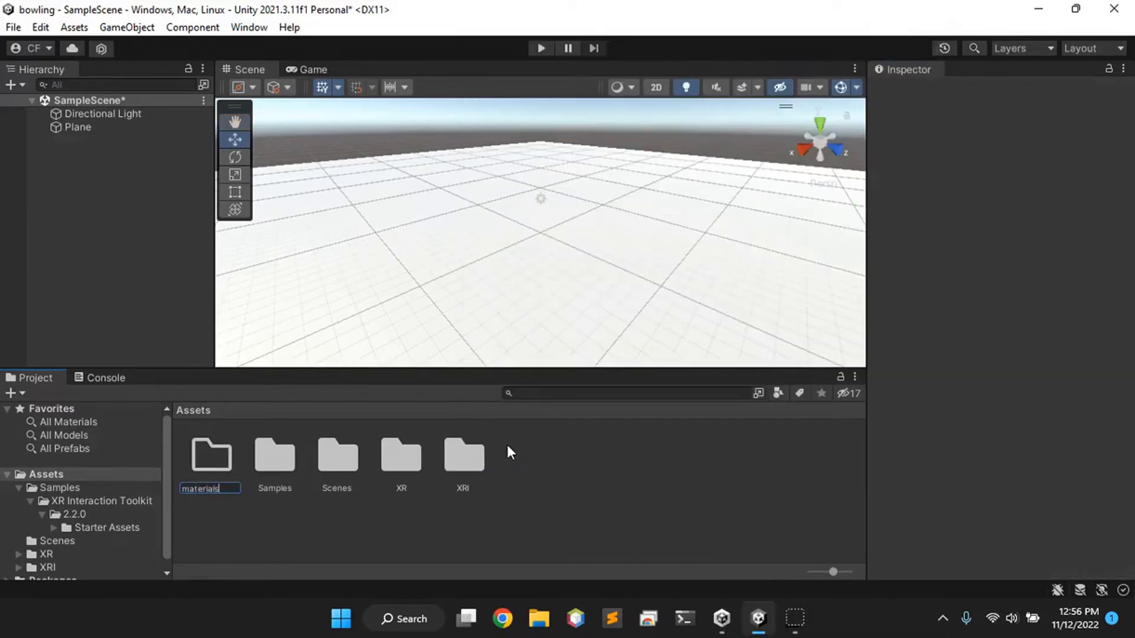
{"action": "key", "text": "Return"}
Create a new material named grass inside the materials folder.
{"action": "double_click", "coordinate": [201, 460]}
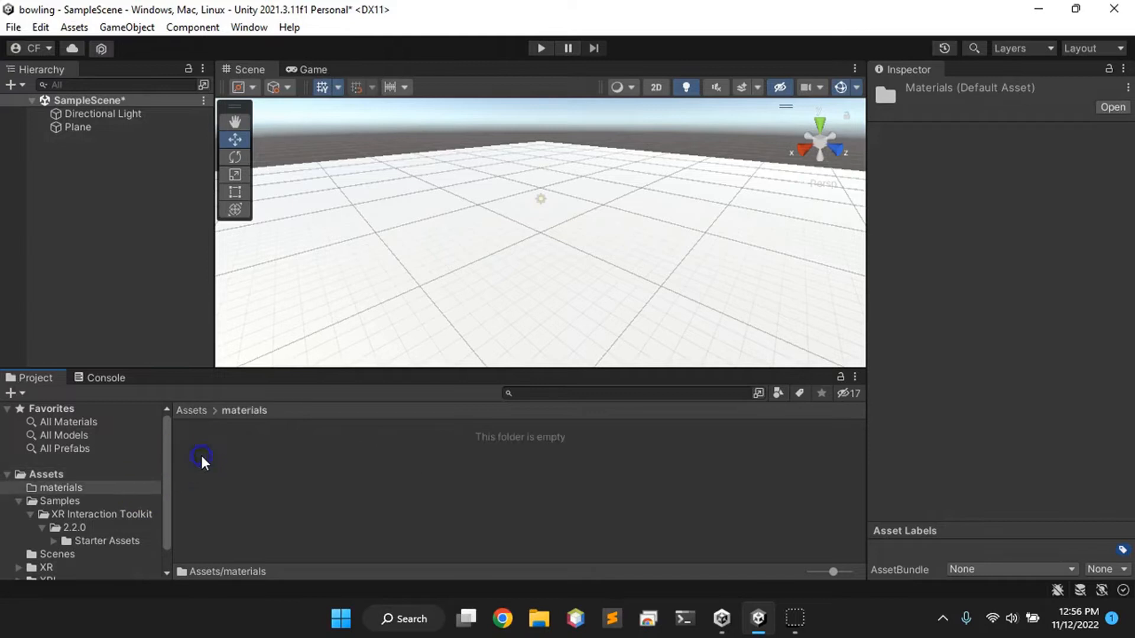
{"action": "right_click", "coordinate": [316, 490]}
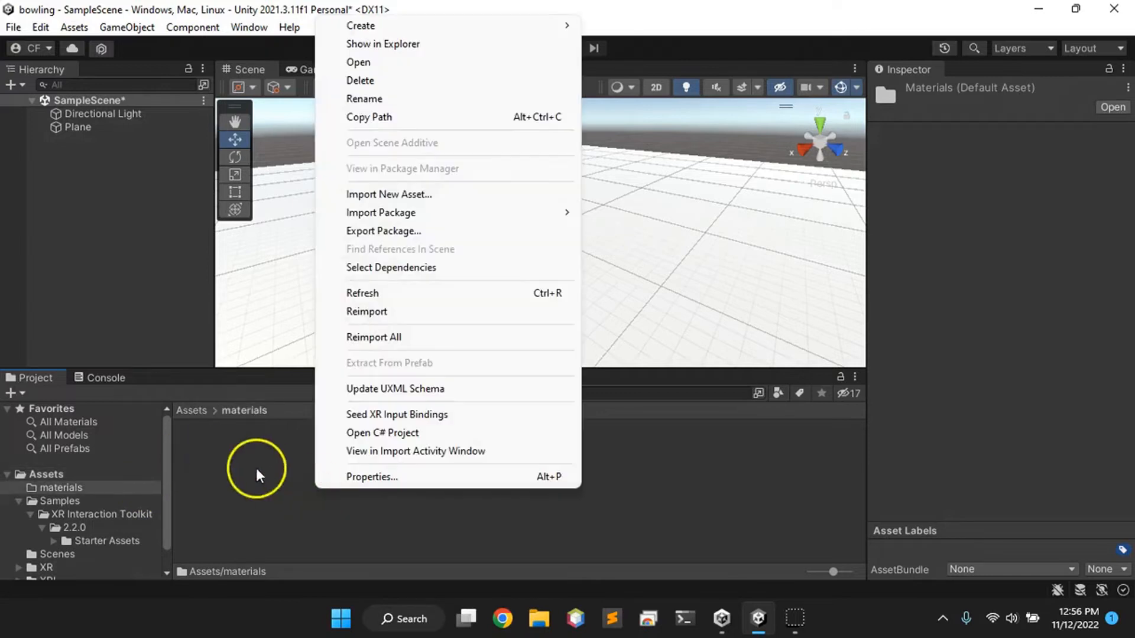
{"action": "mouse_move", "coordinate": [427, 27]}
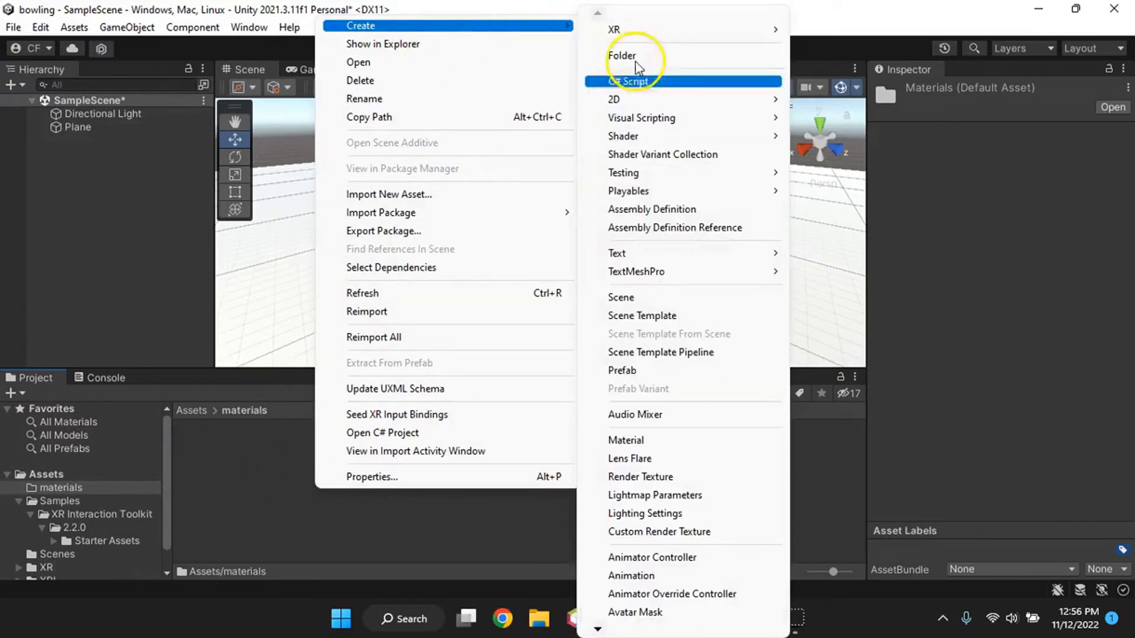
{"action": "left_click", "coordinate": [666, 445]}
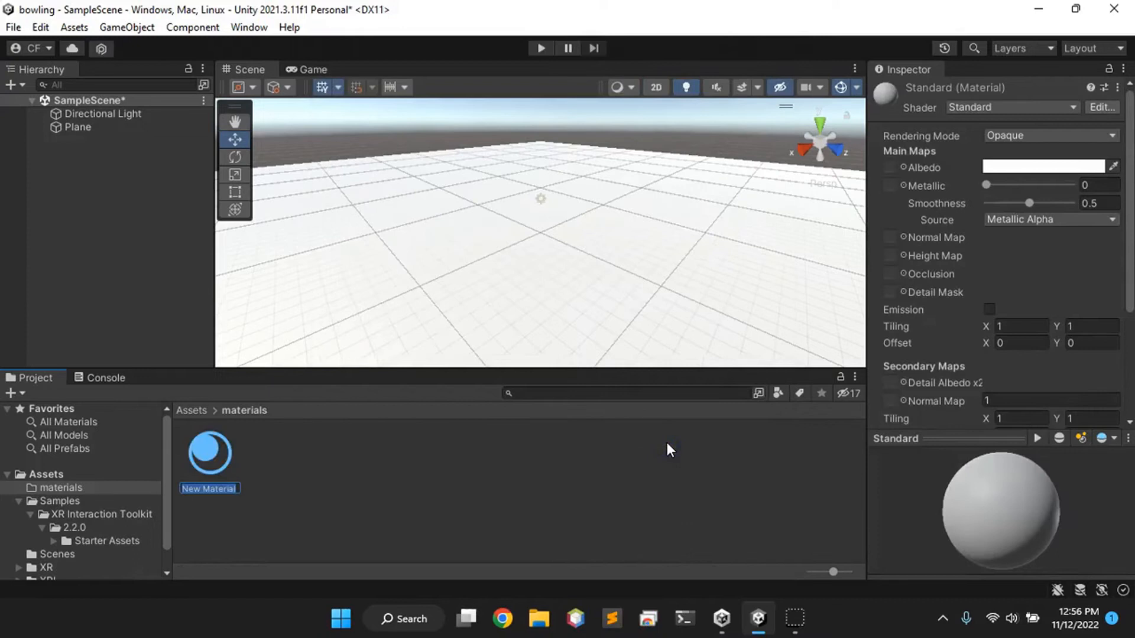
{"action": "type", "text": "grass"}
{"action": "key", "text": "Return"}
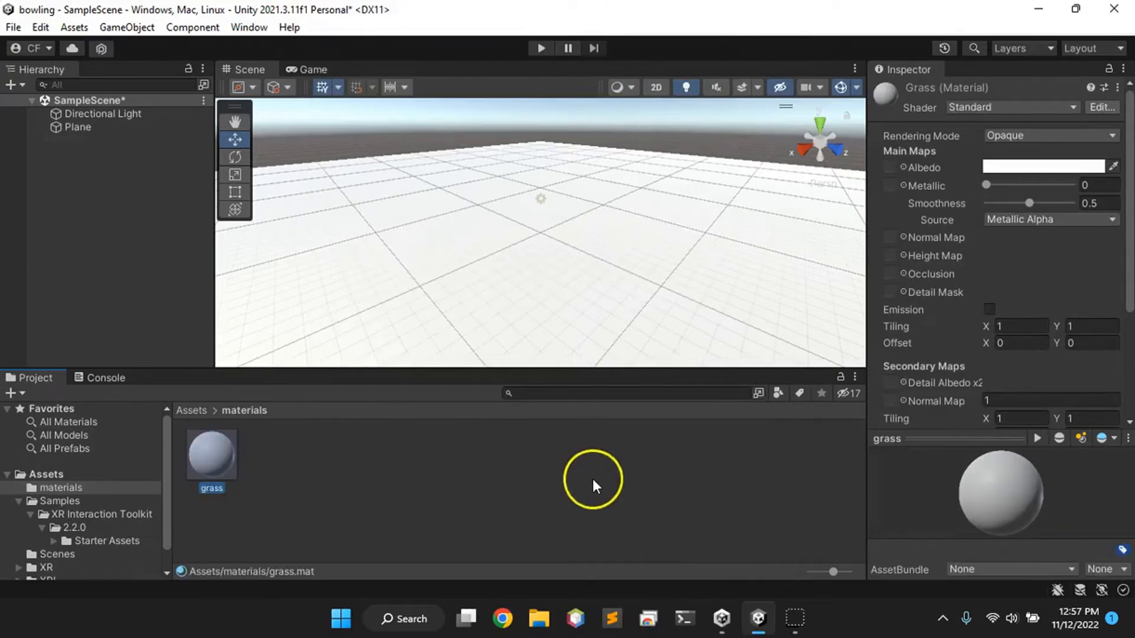
Set the grass material's albedo to a dark green, hex 187E13.
{"action": "left_click", "coordinate": [1013, 168]}
{"action": "left_click", "coordinate": [995, 226]}
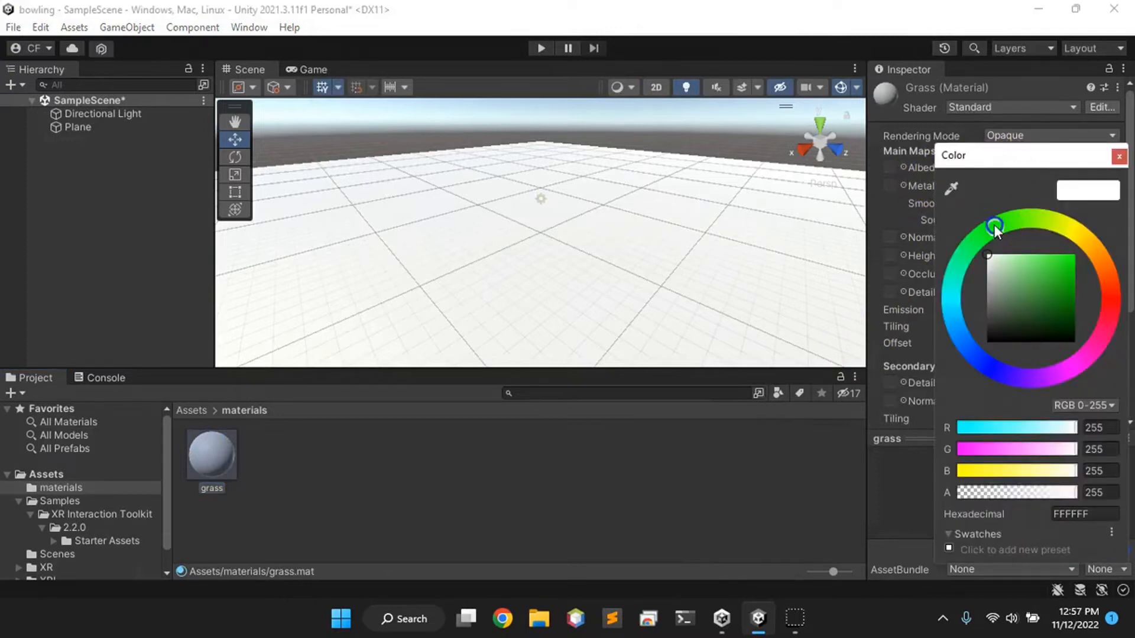
{"action": "left_click", "coordinate": [1063, 299]}
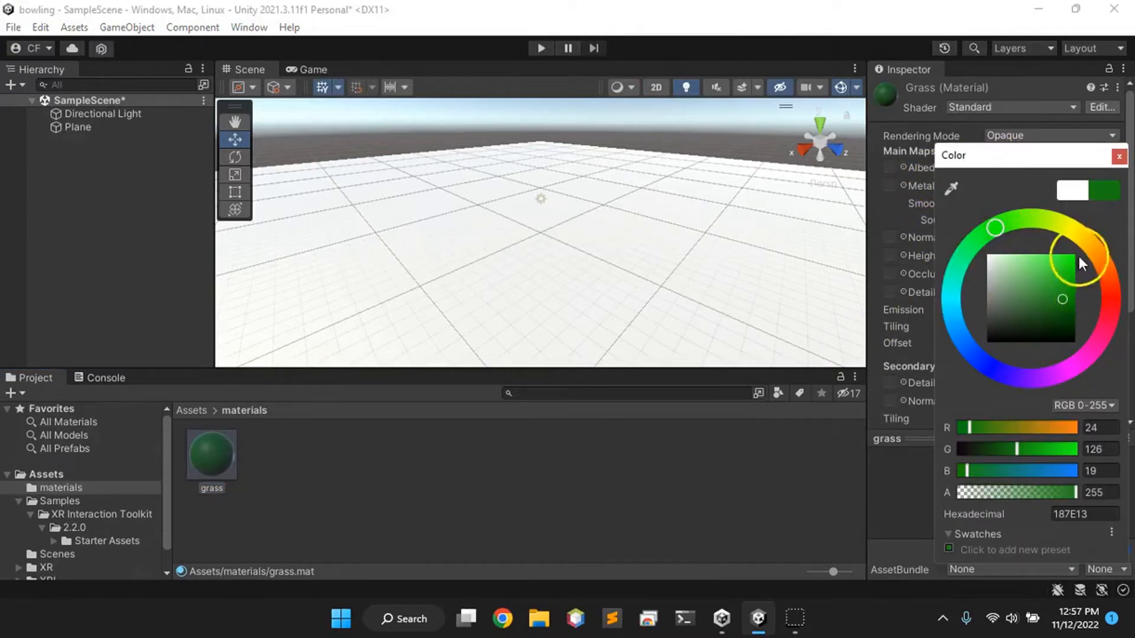
{"action": "left_click", "coordinate": [1122, 166]}
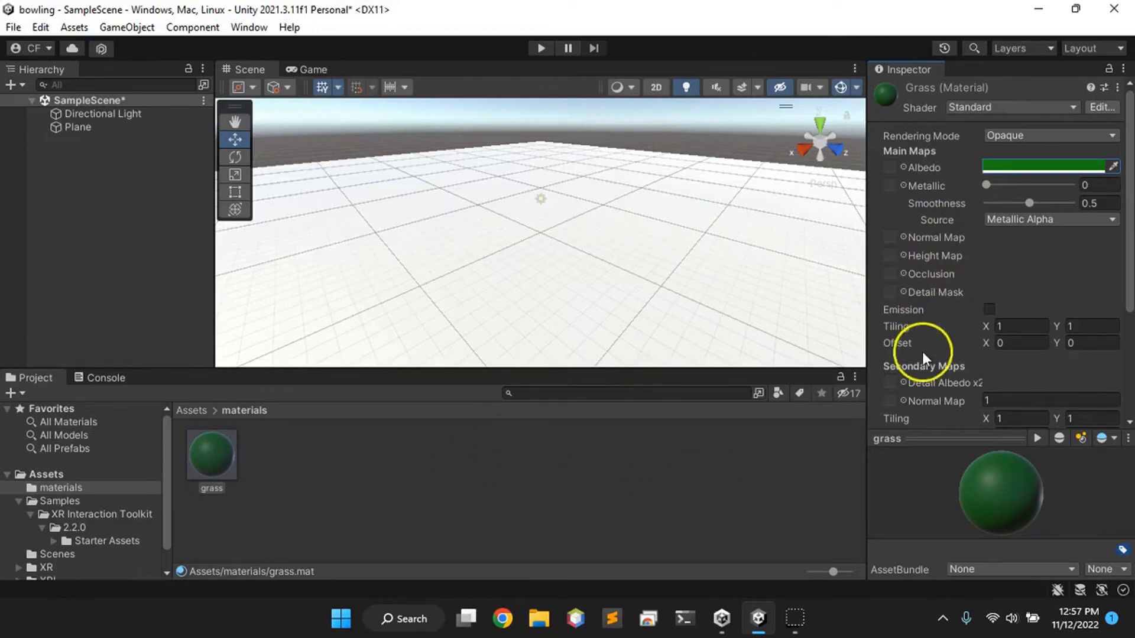
{"action": "left_click", "coordinate": [1047, 134]}
{"action": "left_click", "coordinate": [1048, 134]}
{"action": "left_click", "coordinate": [1048, 133]}
{"action": "left_click", "coordinate": [1019, 105]}
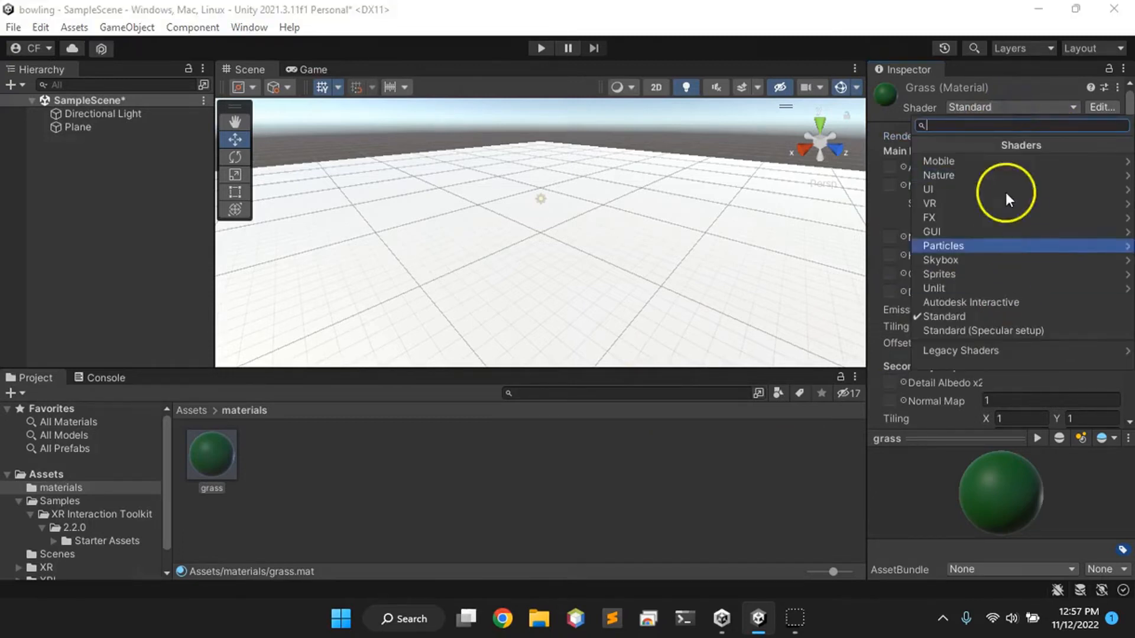
{"action": "key", "text": "Escape"}
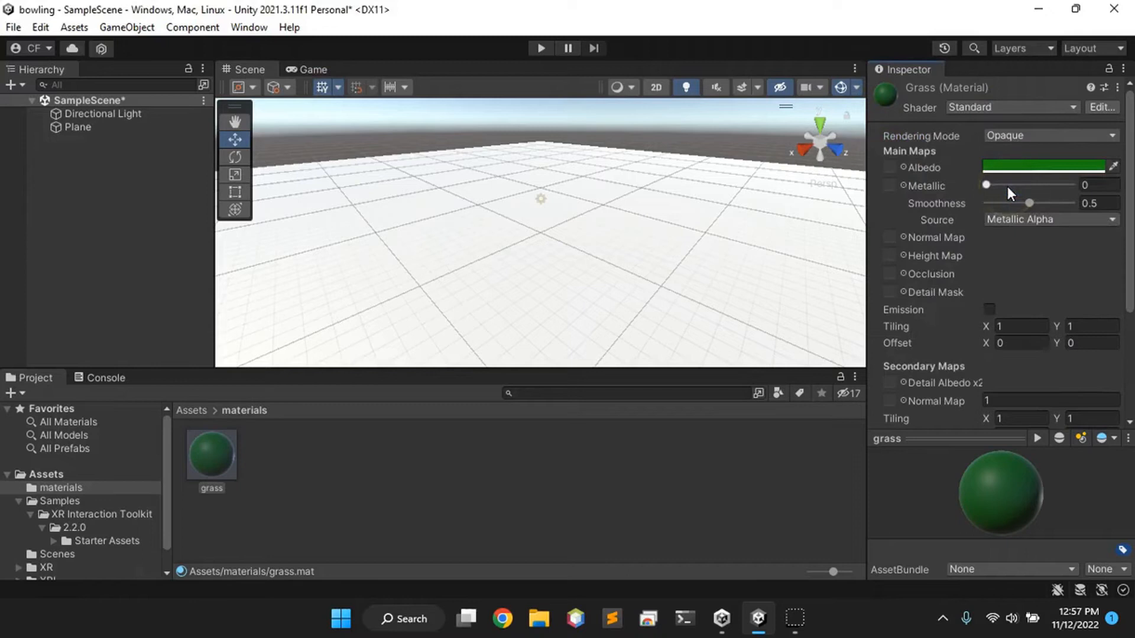
Add another new material next to grass in the materials folder.
{"action": "left_click", "coordinate": [500, 504]}
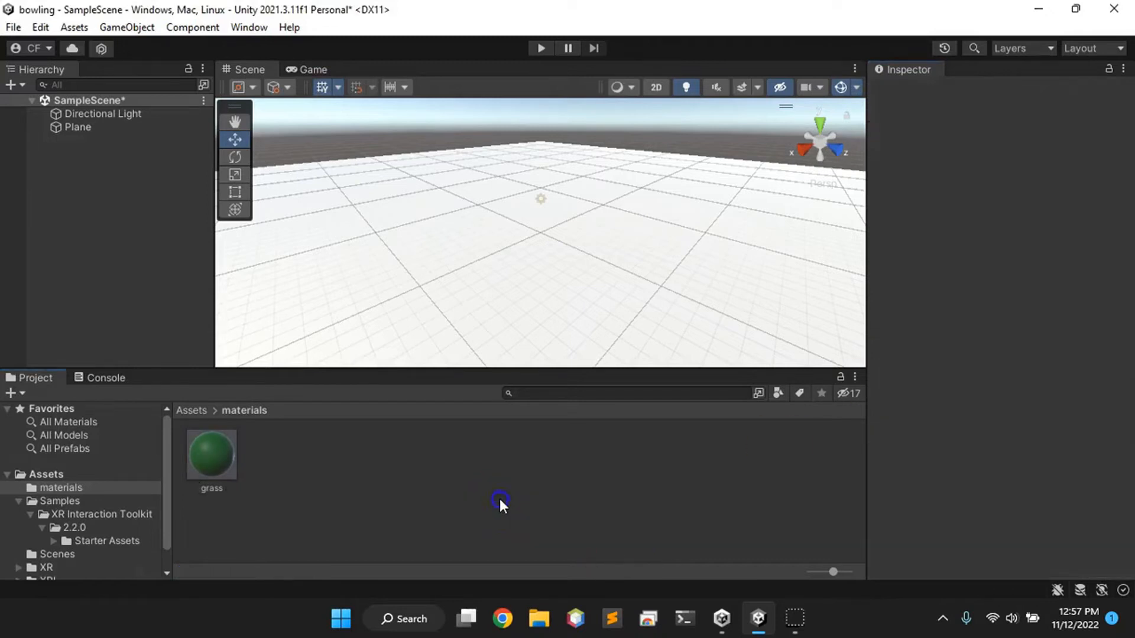
{"action": "right_click", "coordinate": [393, 474]}
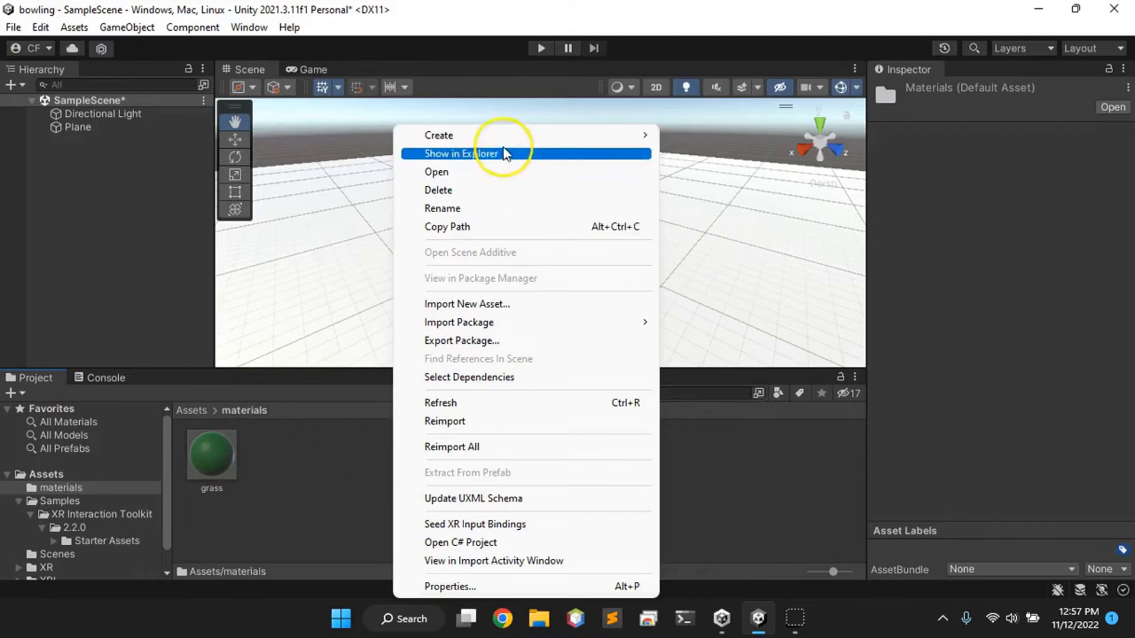
{"action": "mouse_move", "coordinate": [520, 135]}
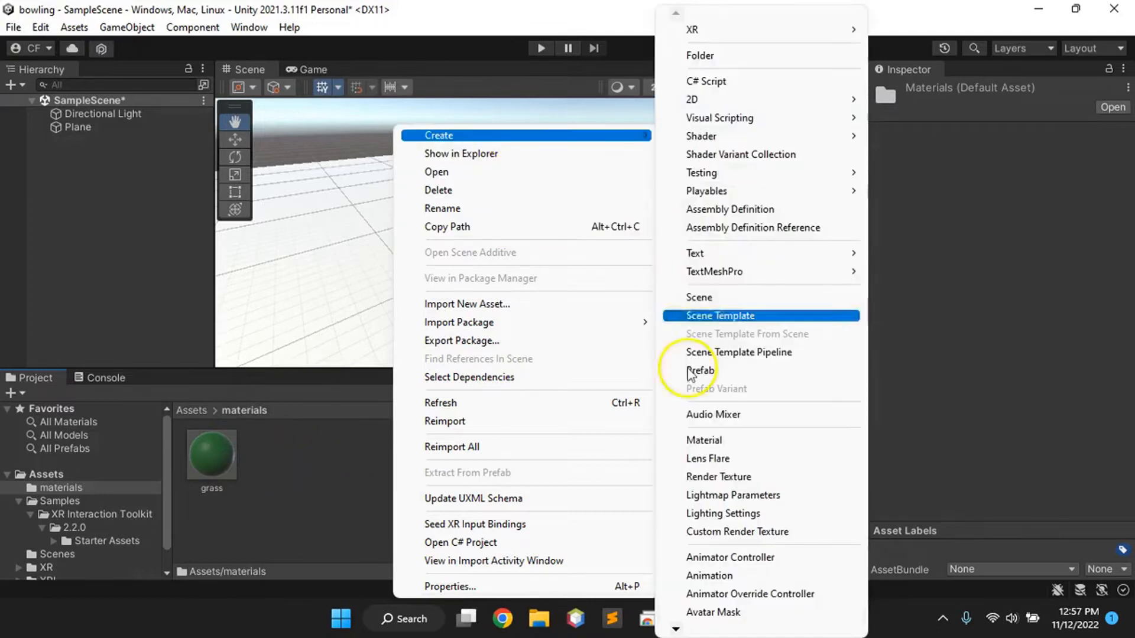
{"action": "left_click", "coordinate": [711, 442]}
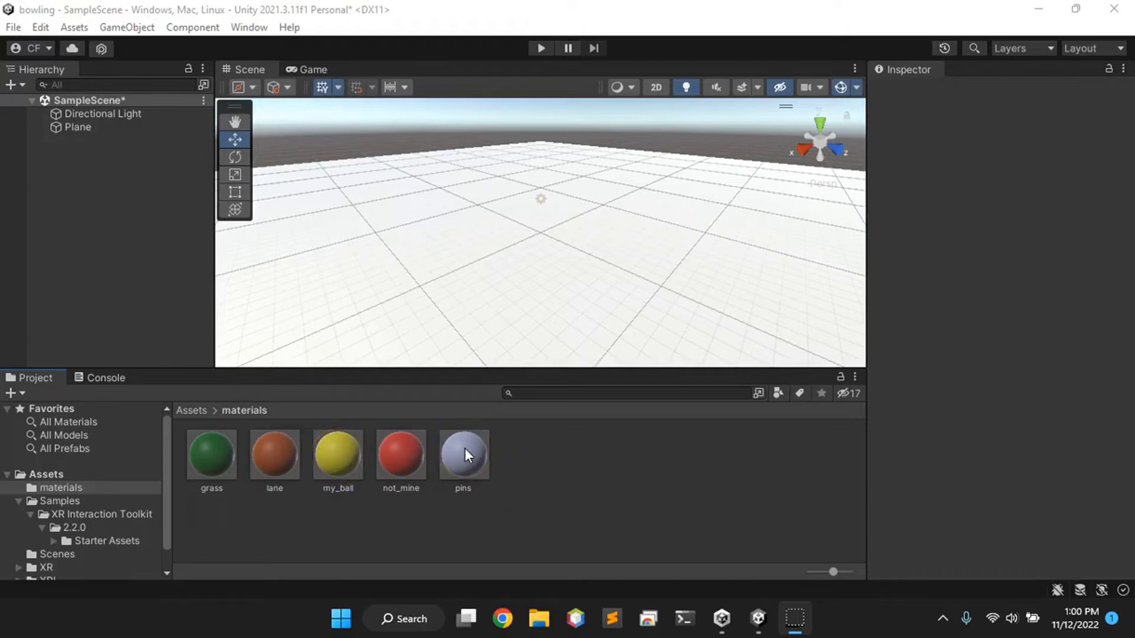
Apply the grass material to the Plane object in place of its default material.
{"action": "left_click_drag", "start_coordinate": [465, 448], "coordinate": [391, 295]}
{"action": "left_click", "coordinate": [94, 127]}
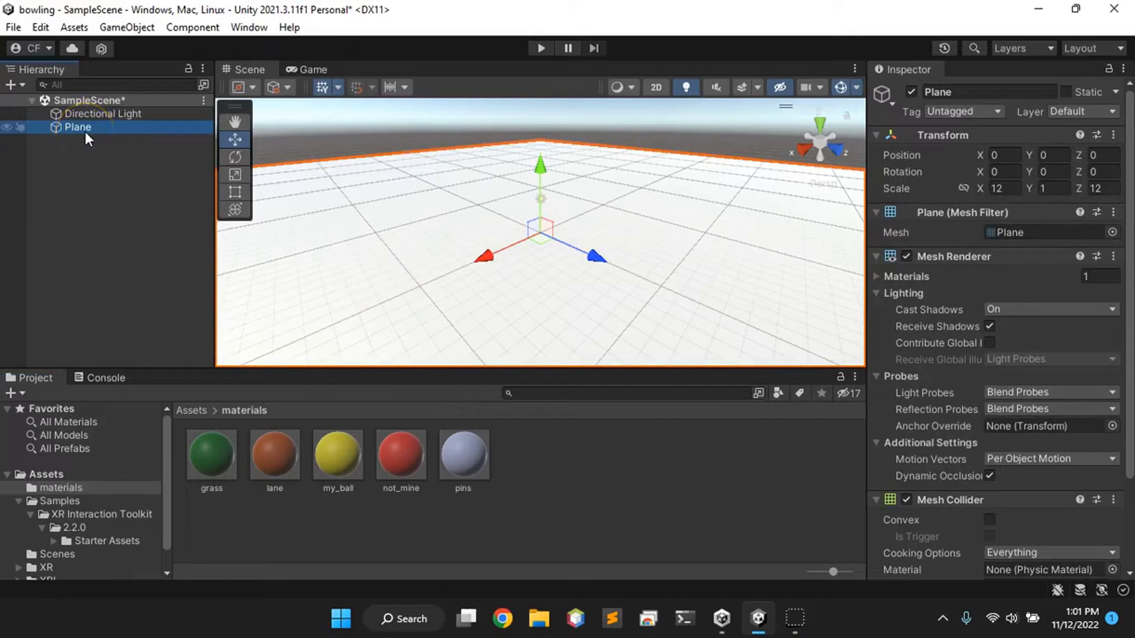
{"action": "scroll", "coordinate": [1032, 307], "scroll_direction": "down", "scroll_amount": 3}
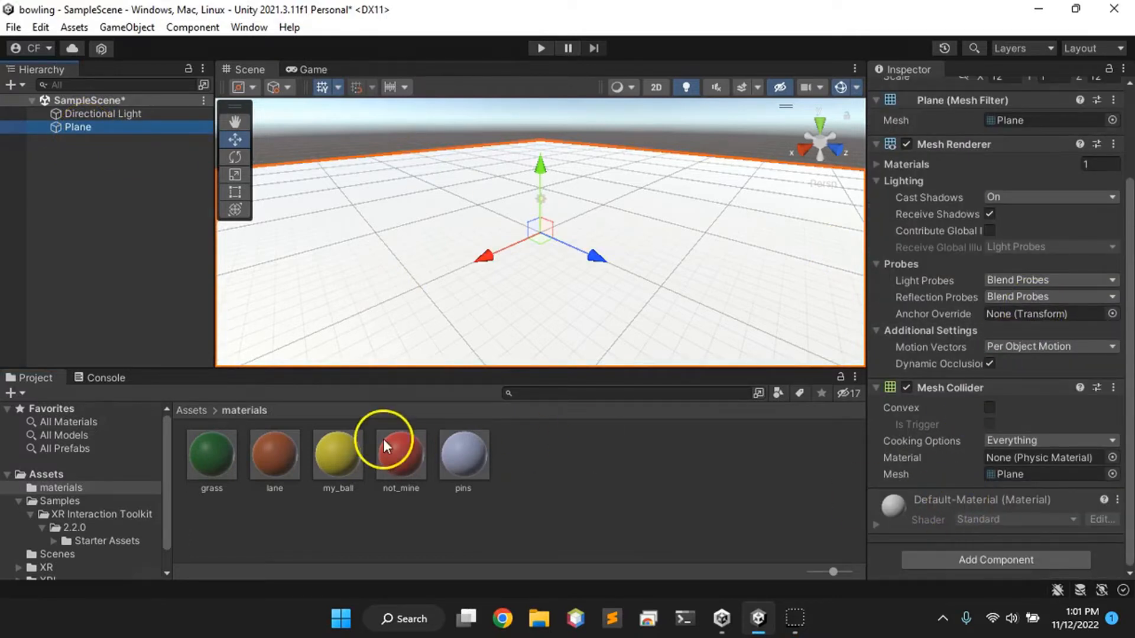
{"action": "left_click_drag", "start_coordinate": [207, 454], "coordinate": [882, 558]}
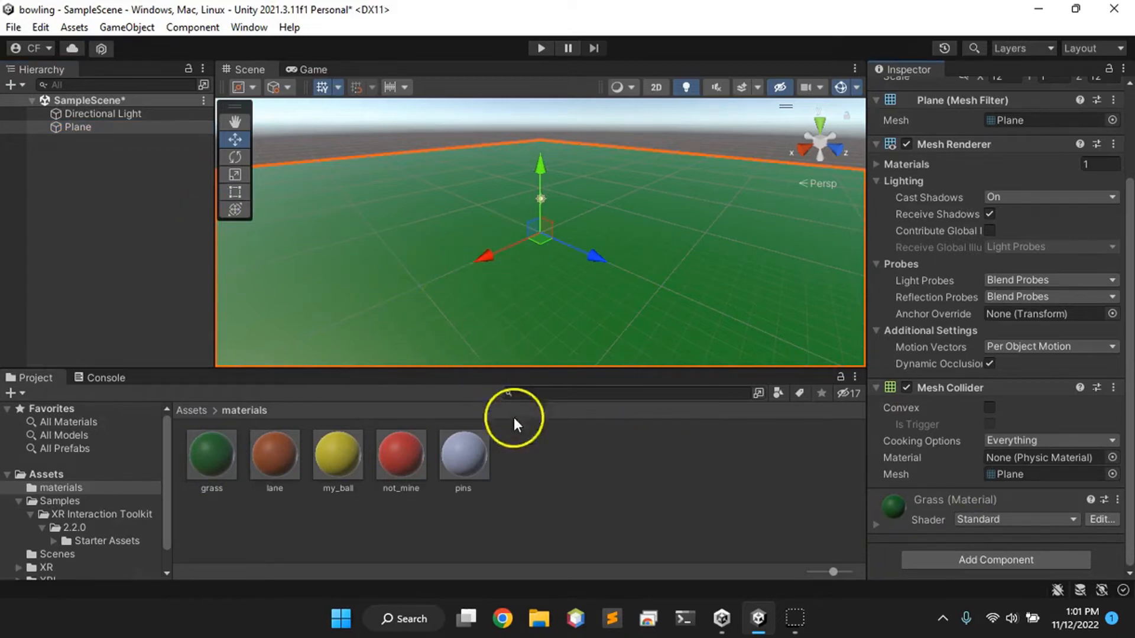
Create a material named hands in the materials folder with a light orange albedo, hex E3AB5B.
{"action": "right_click", "coordinate": [562, 465]}
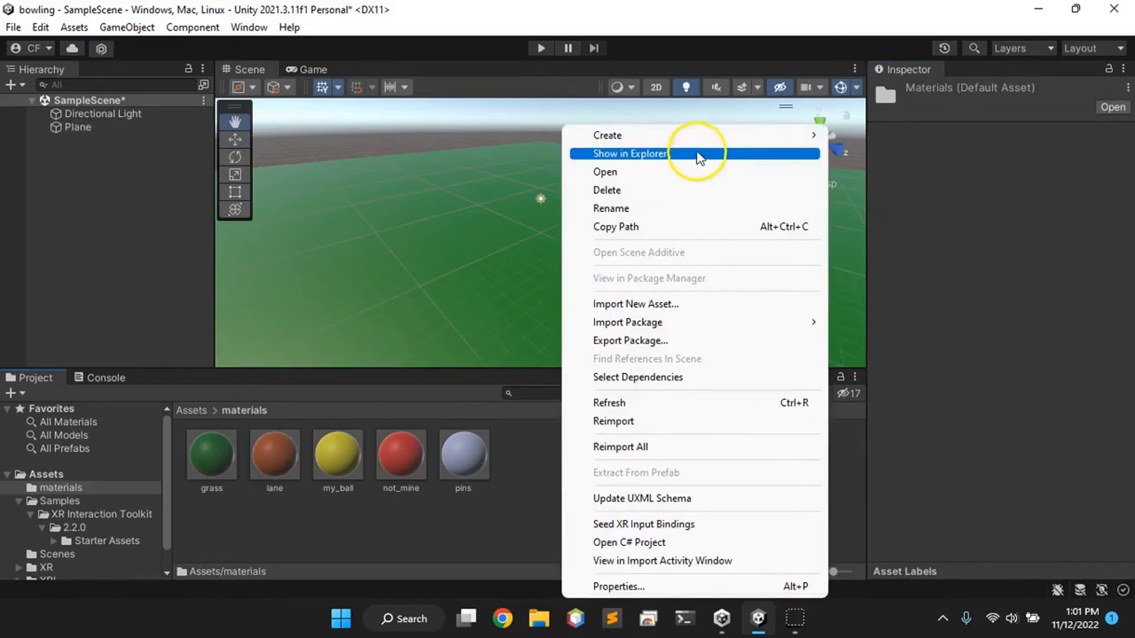
{"action": "mouse_move", "coordinate": [697, 142]}
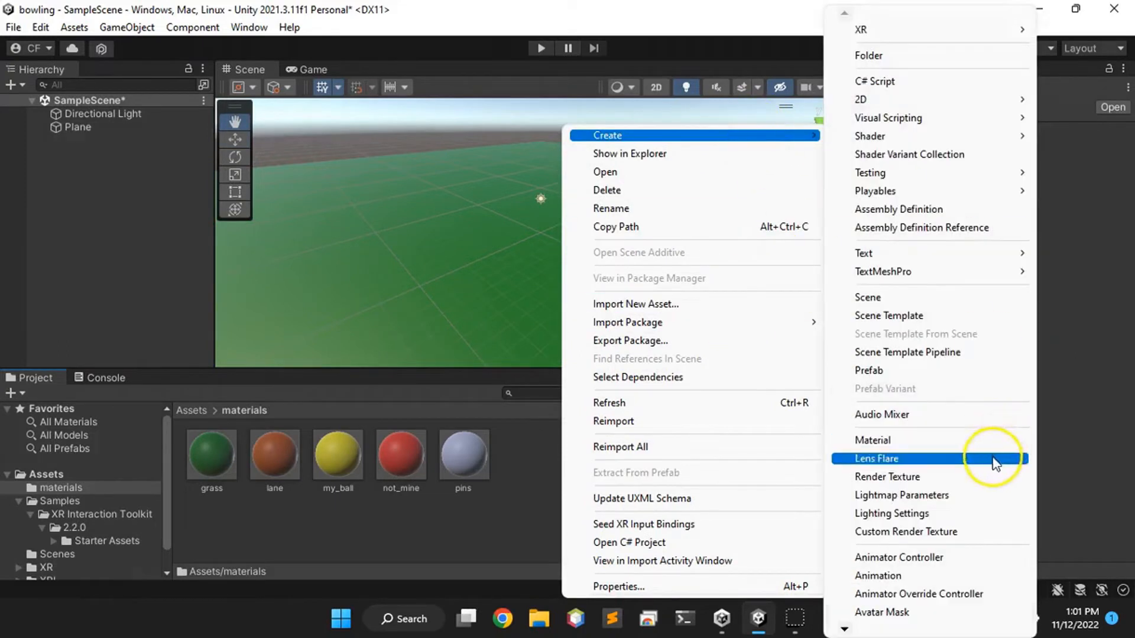
{"action": "left_click", "coordinate": [966, 439]}
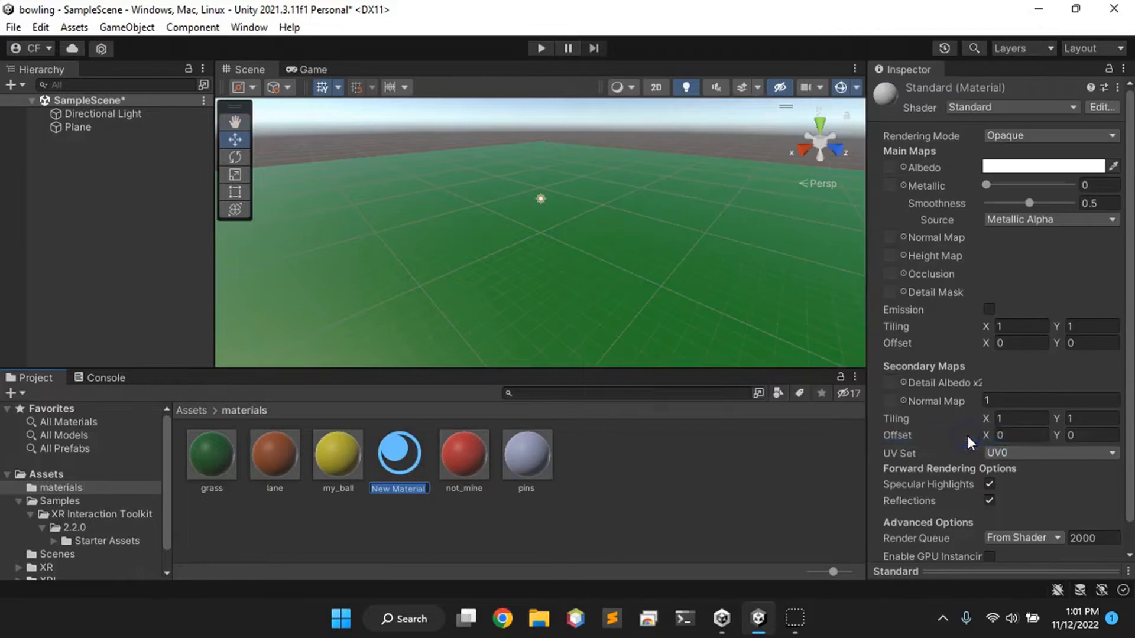
{"action": "left_click", "coordinate": [1040, 167]}
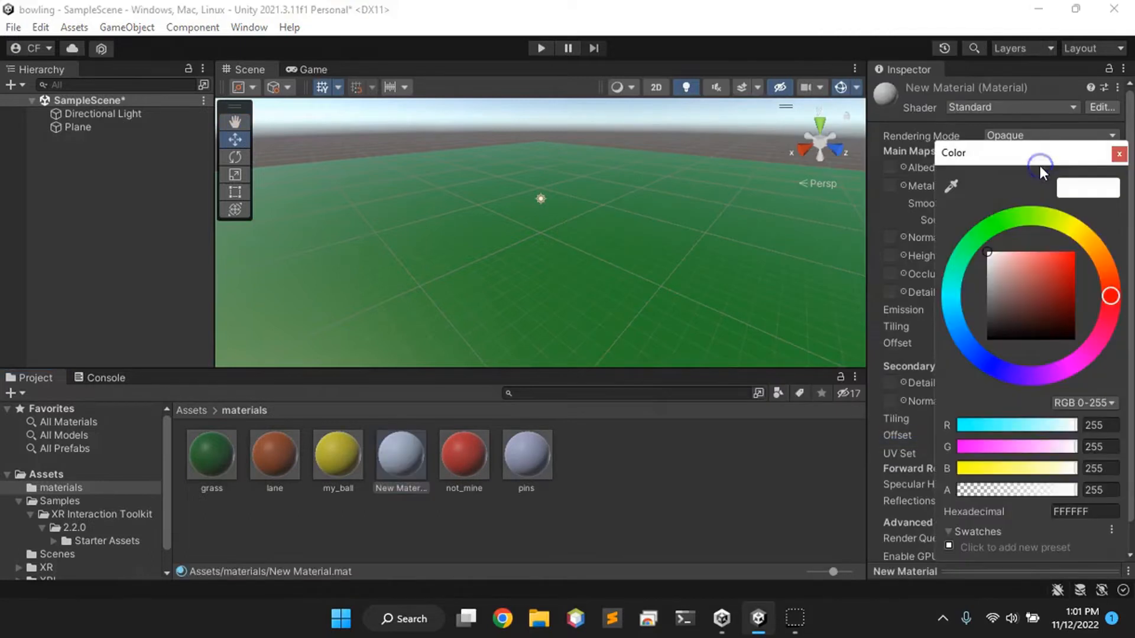
{"action": "left_click", "coordinate": [1097, 250]}
{"action": "left_click", "coordinate": [1066, 275]}
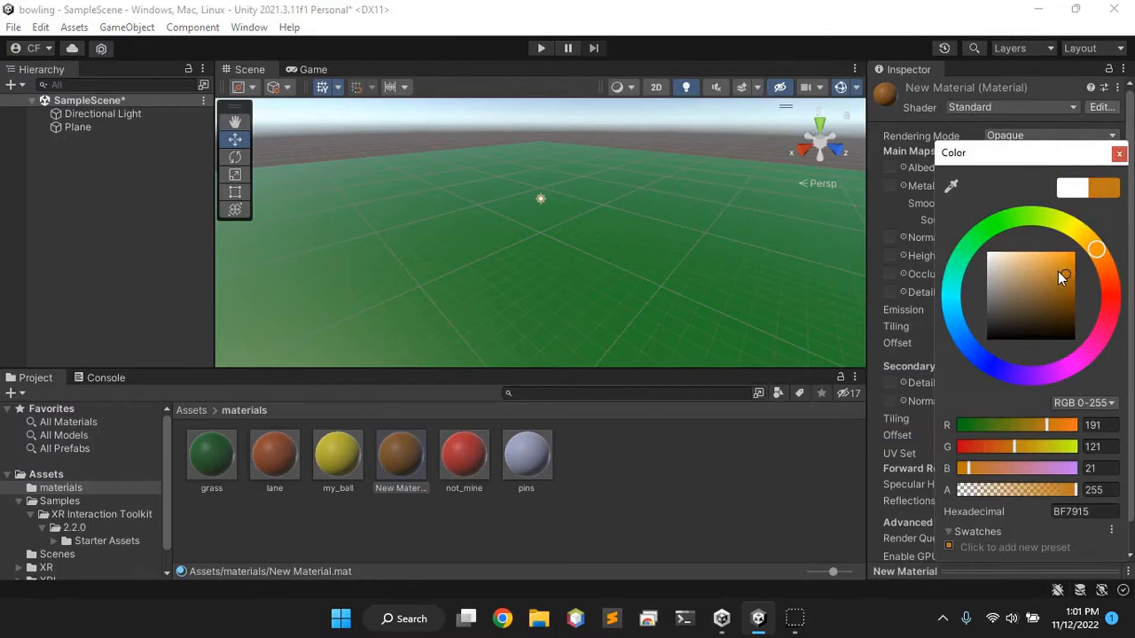
{"action": "left_click", "coordinate": [1041, 261]}
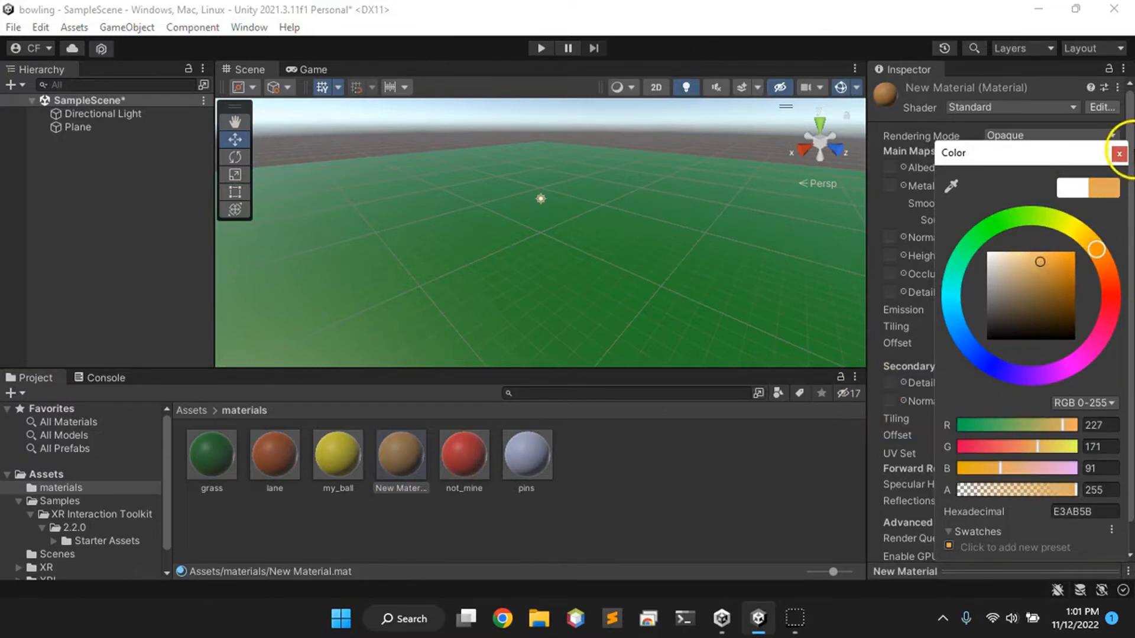
{"action": "left_click", "coordinate": [1119, 154]}
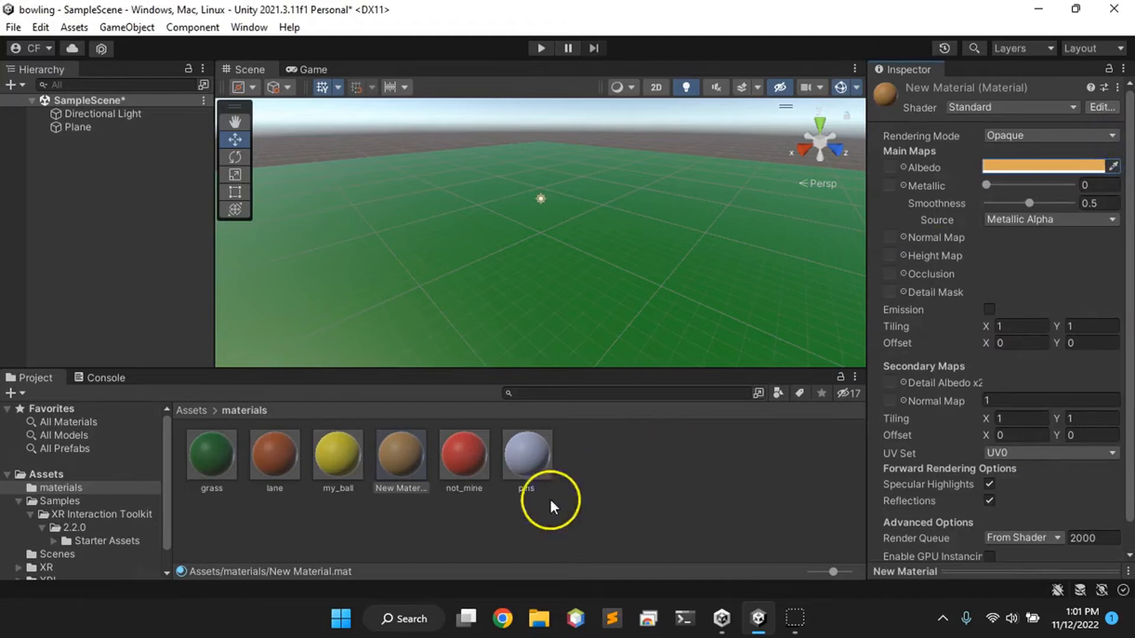
{"action": "left_click", "coordinate": [399, 488]}
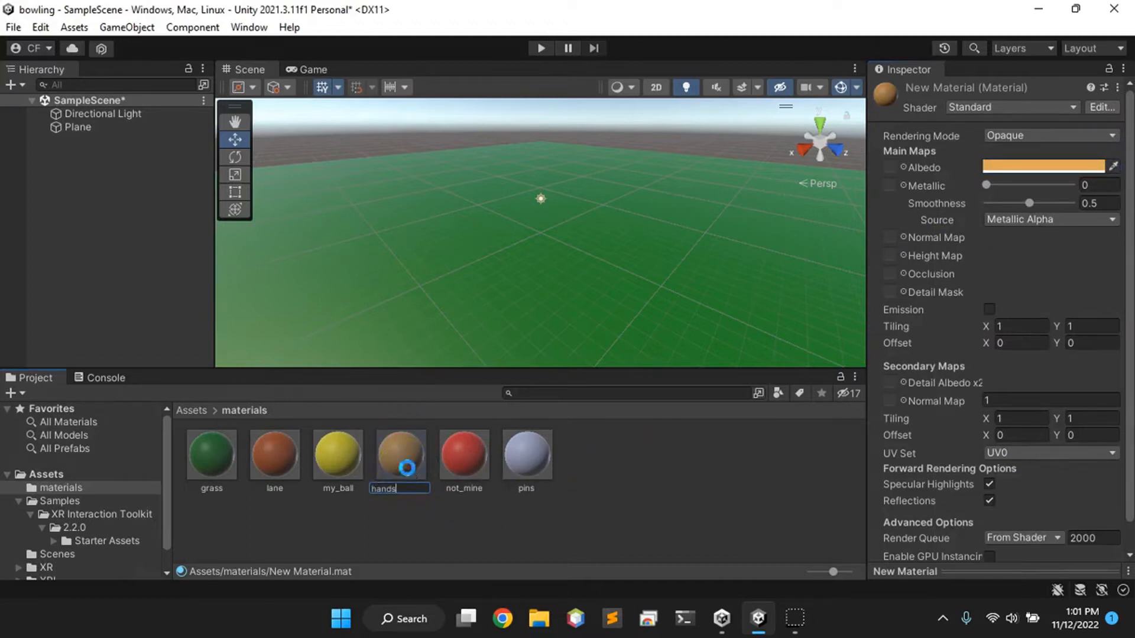
{"action": "key", "text": "Return"}
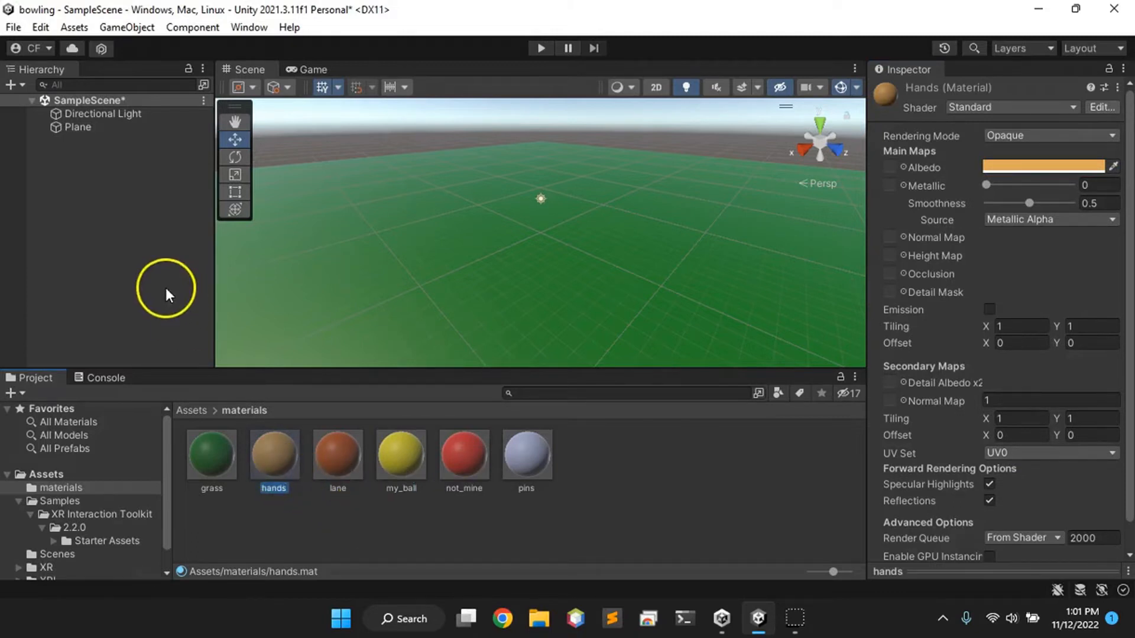
Add an XR Origin (VR) object at the root of SampleScene, keeping its default name.
{"action": "left_click", "coordinate": [104, 236]}
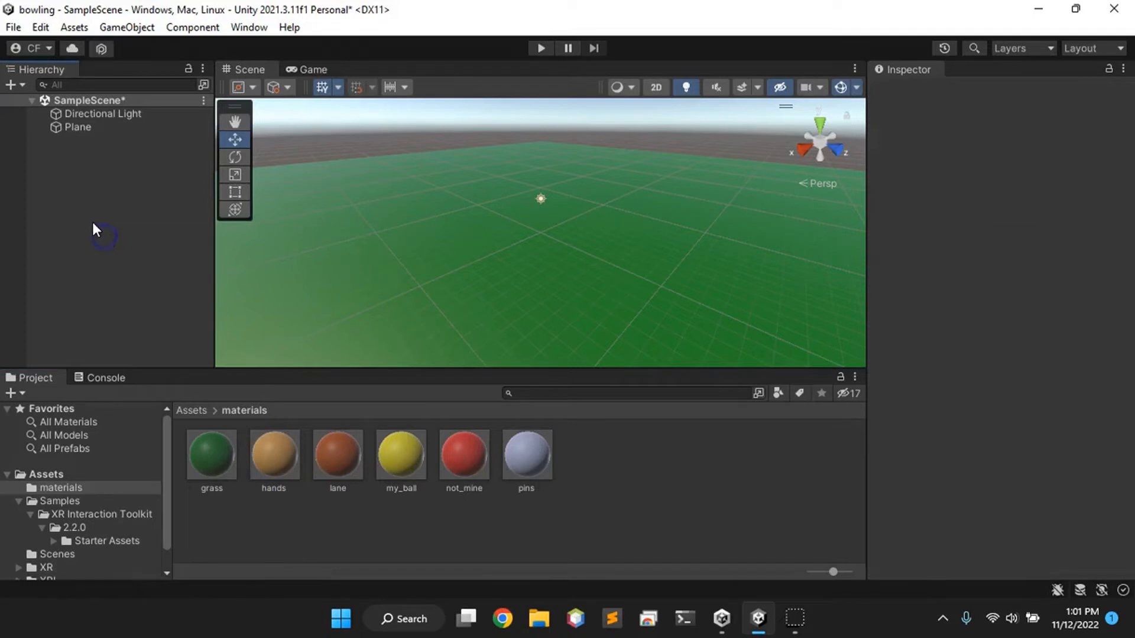
{"action": "right_click", "coordinate": [87, 218]}
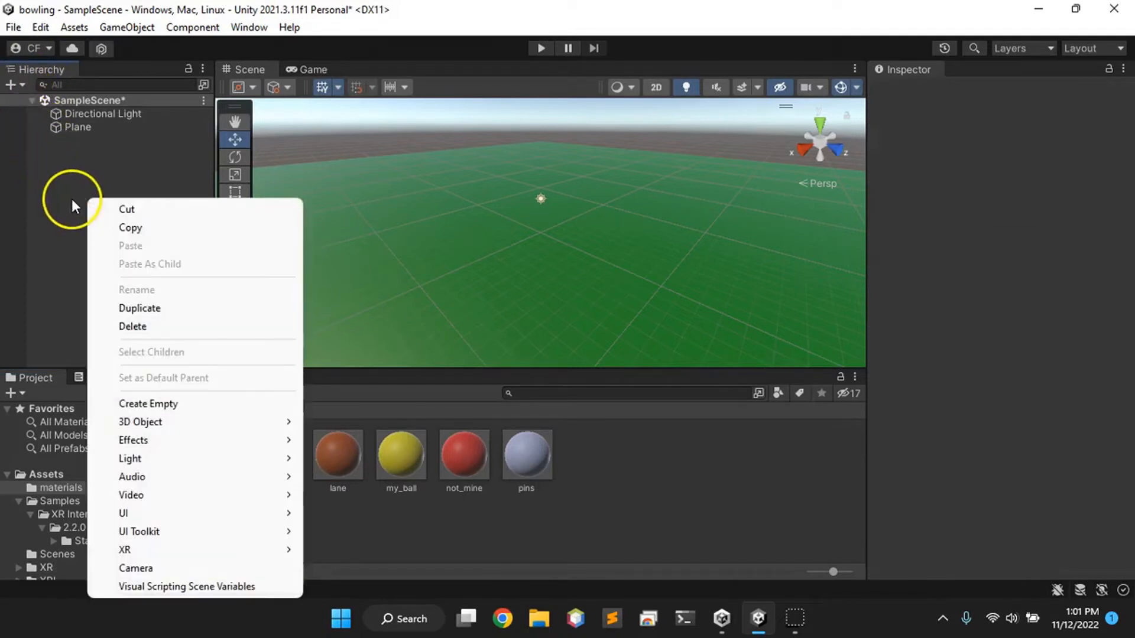
{"action": "left_click", "coordinate": [161, 423]}
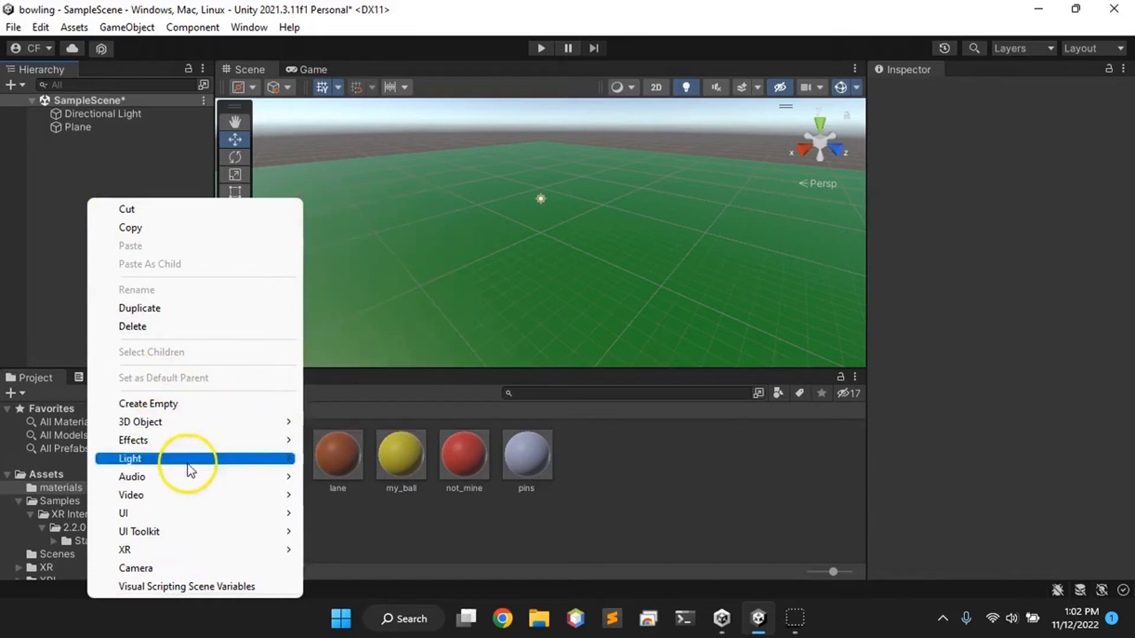
{"action": "mouse_move", "coordinate": [190, 553]}
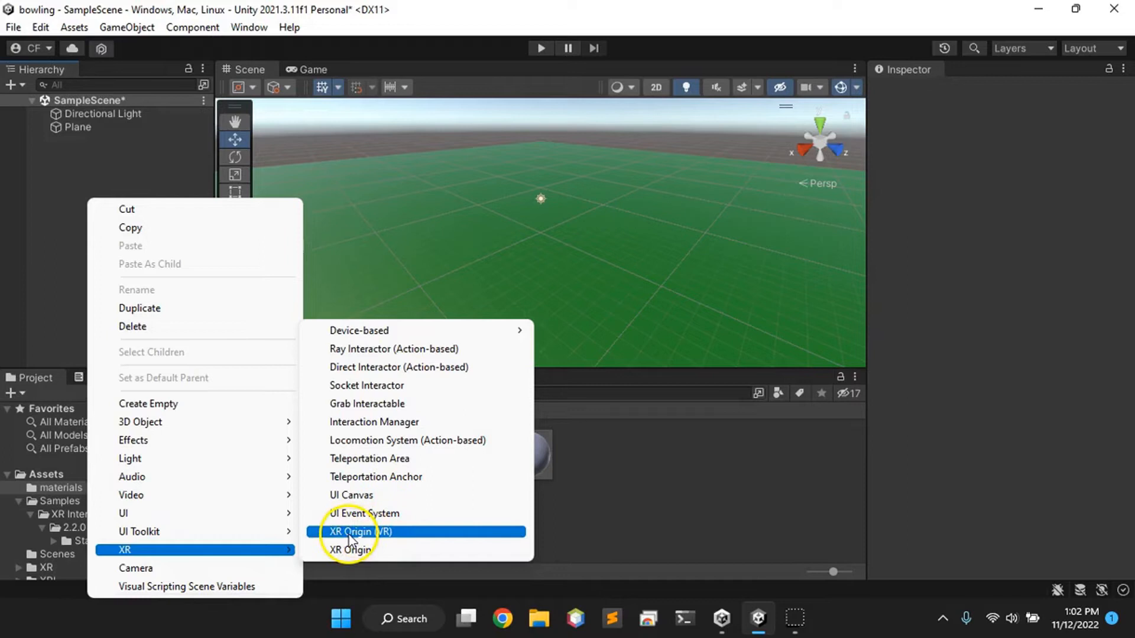
{"action": "left_click", "coordinate": [384, 531]}
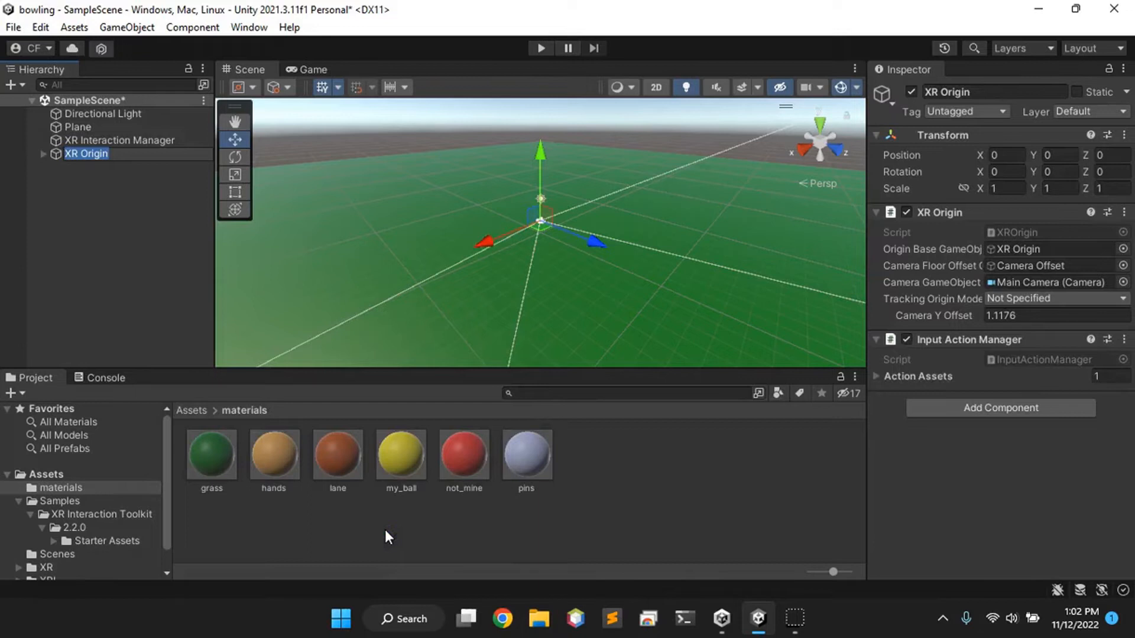
{"action": "key", "text": "Return"}
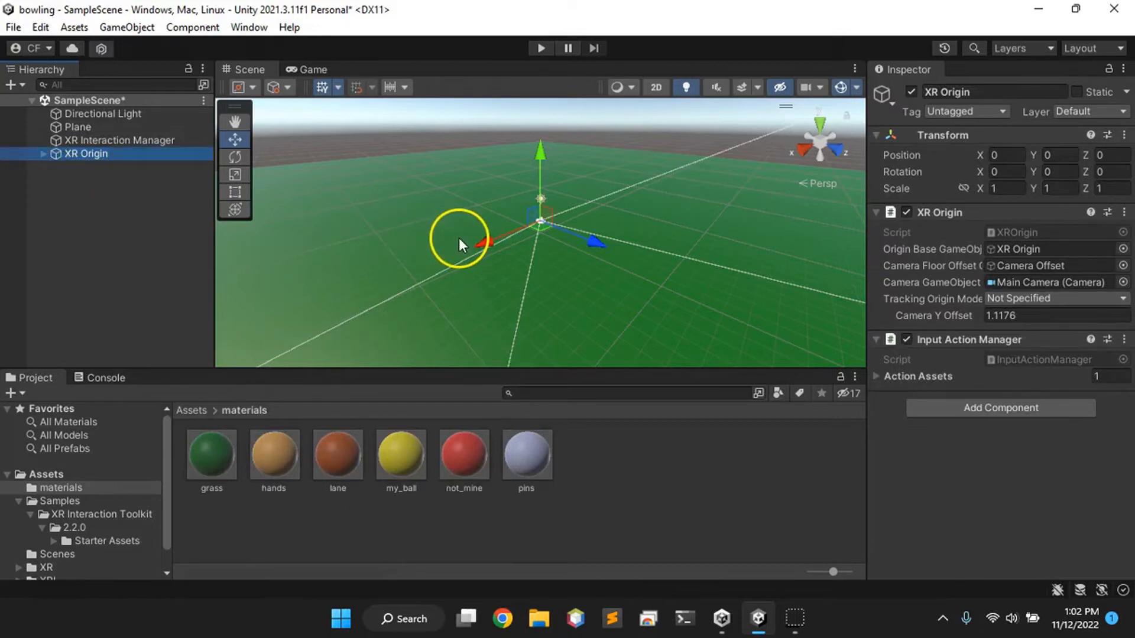
Examine the XR Origin's child objects: Camera Offset with its Y position, Main Camera, and the LeftHand and RightHand Controllers.
{"action": "left_click", "coordinate": [44, 153]}
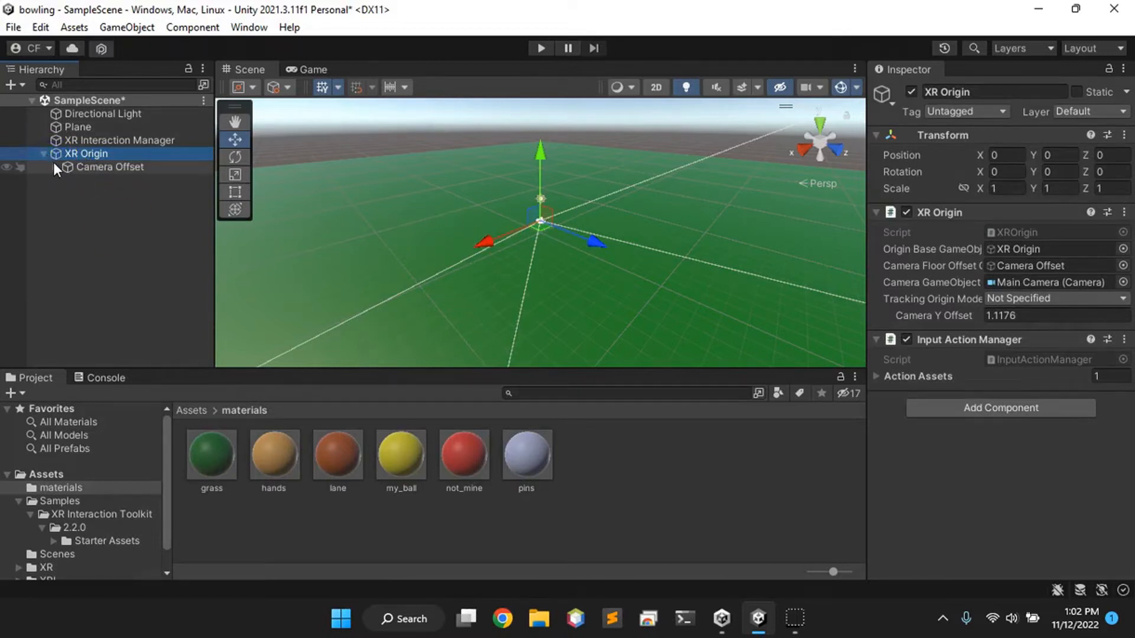
{"action": "left_click", "coordinate": [68, 168]}
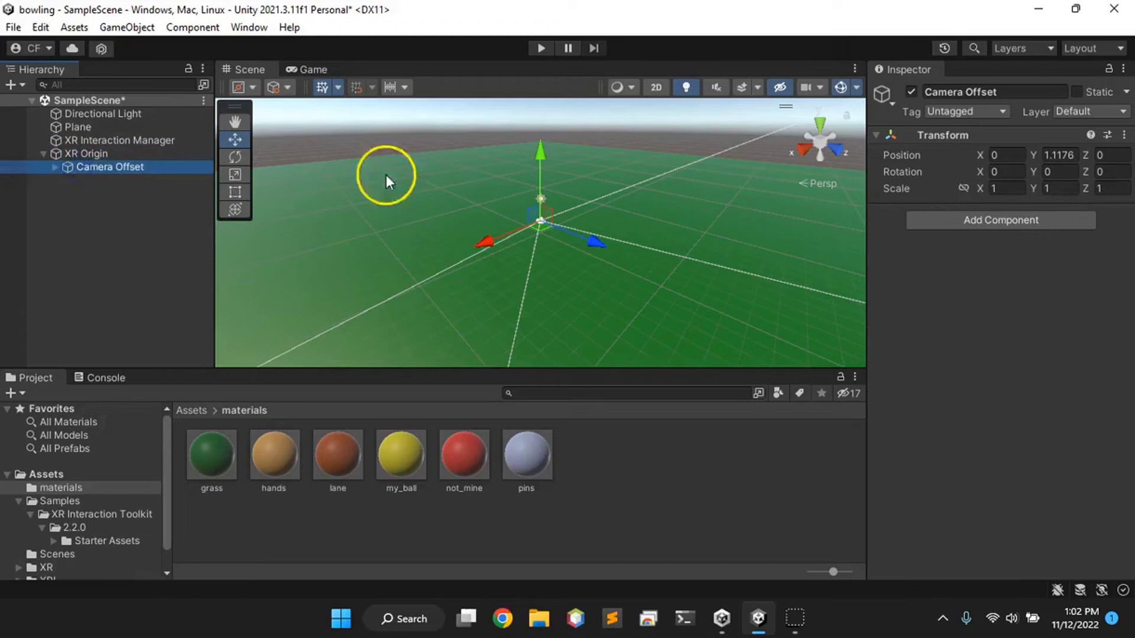
{"action": "left_click", "coordinate": [1059, 155]}
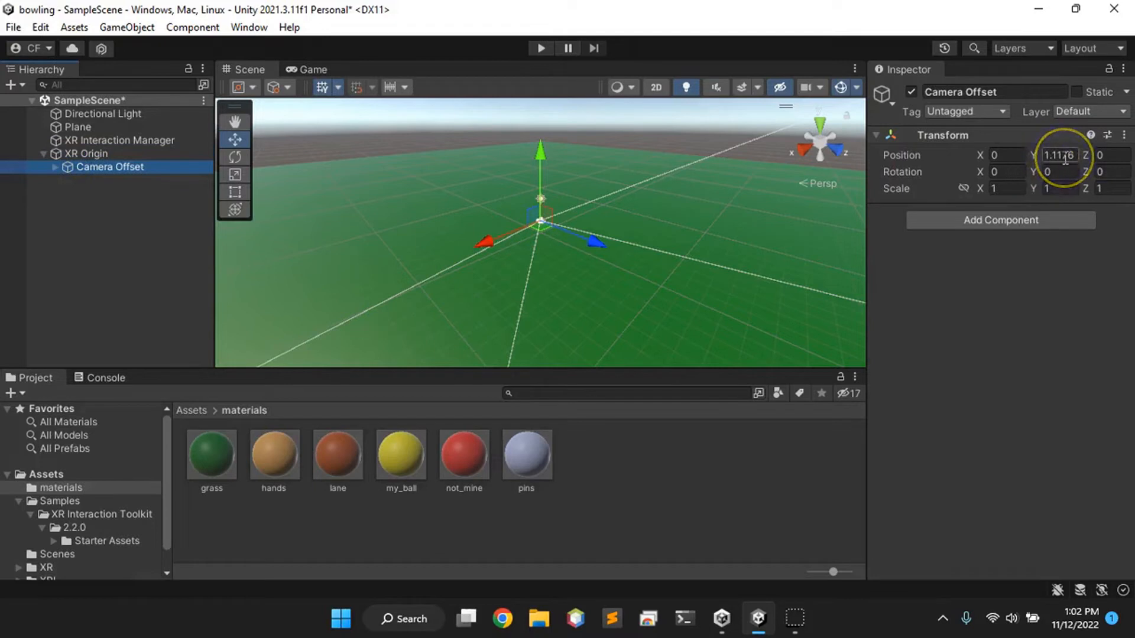
{"action": "left_click", "coordinate": [1059, 155]}
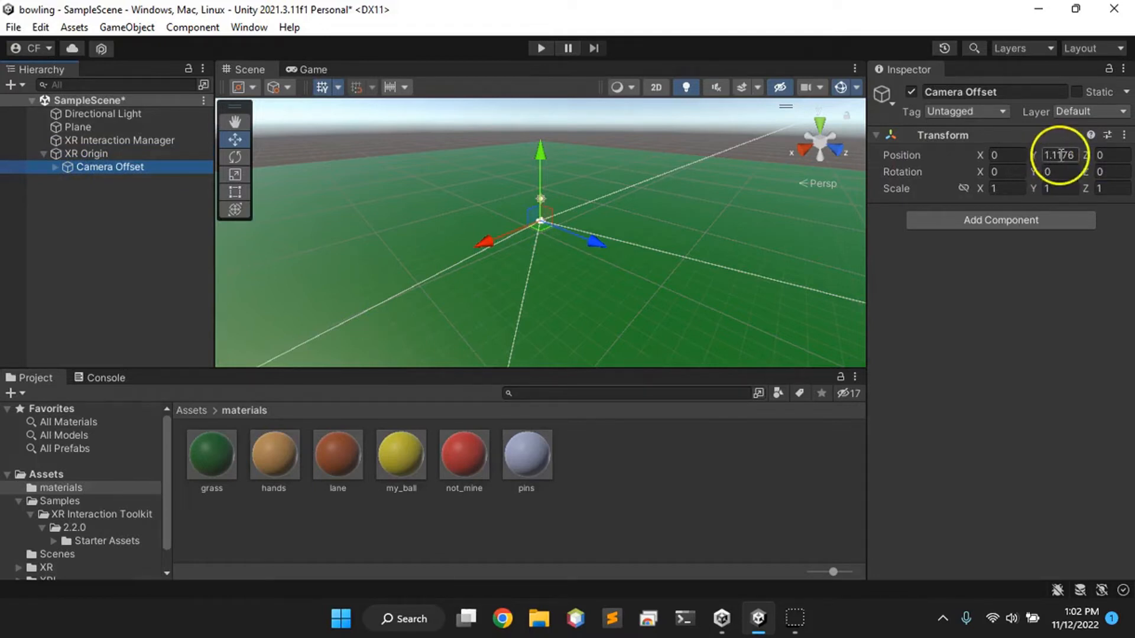
{"action": "left_click", "coordinate": [647, 251]}
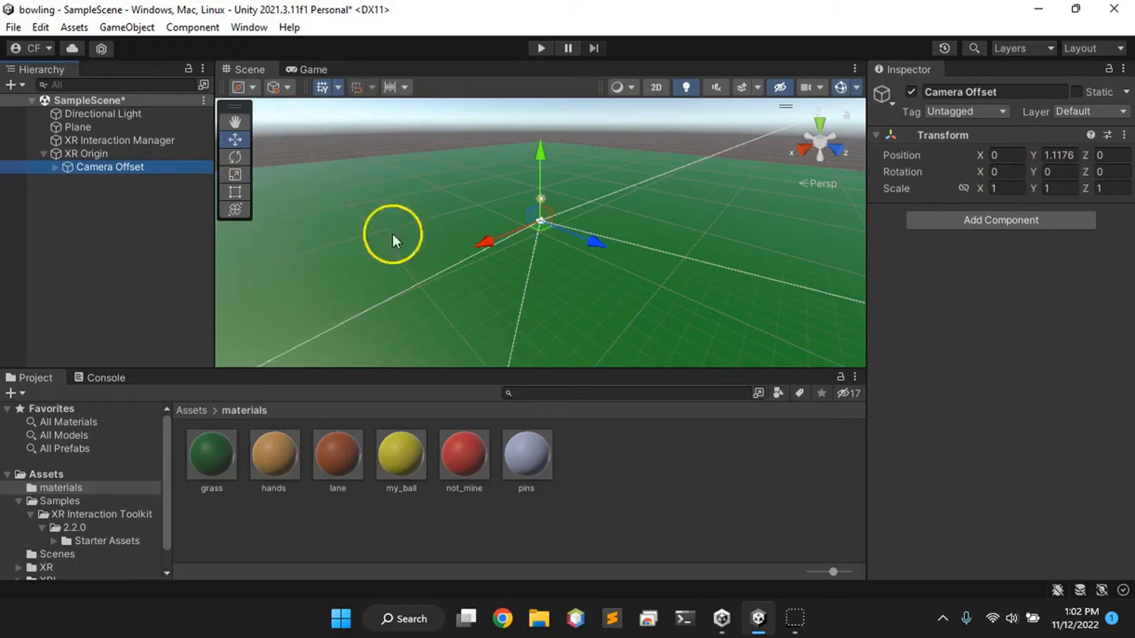
{"action": "left_click", "coordinate": [54, 168]}
{"action": "left_click", "coordinate": [102, 183]}
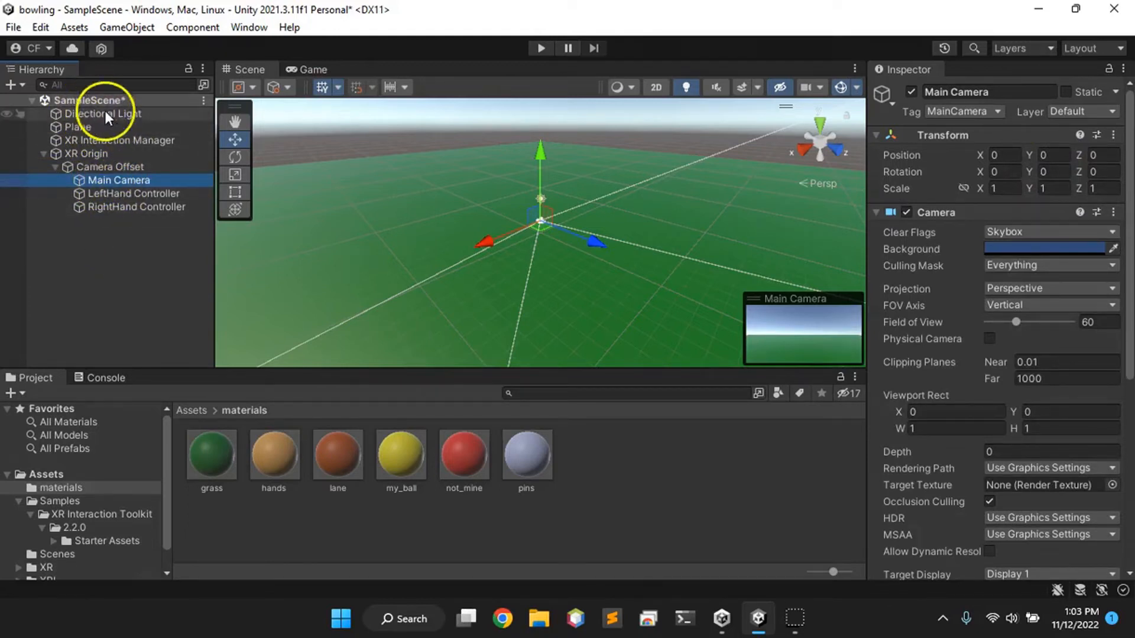
{"action": "left_click", "coordinate": [114, 194]}
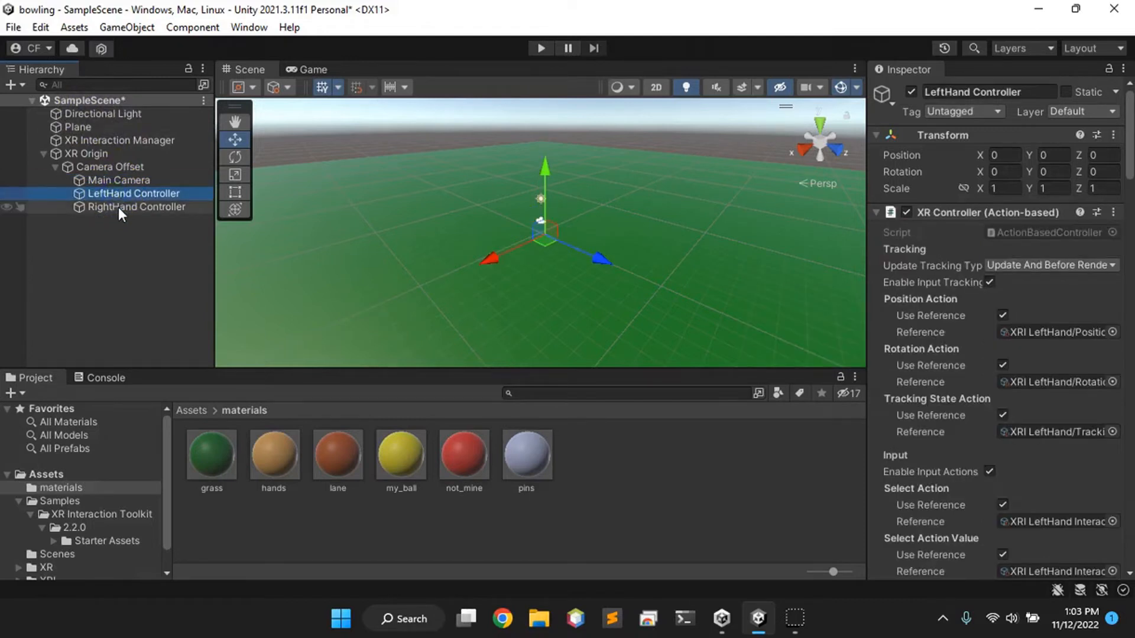
{"action": "left_click", "coordinate": [119, 207]}
Add a 3D sphere as a child of LeftHand Controller and frame it in the scene view.
{"action": "left_click", "coordinate": [127, 194]}
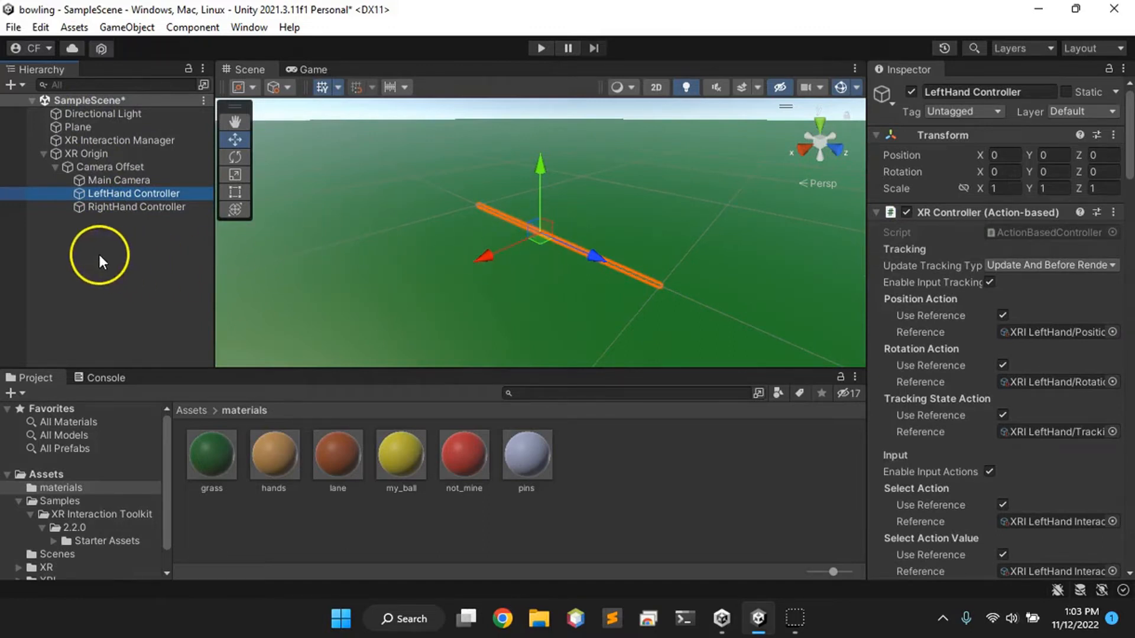
{"action": "right_click", "coordinate": [125, 194]}
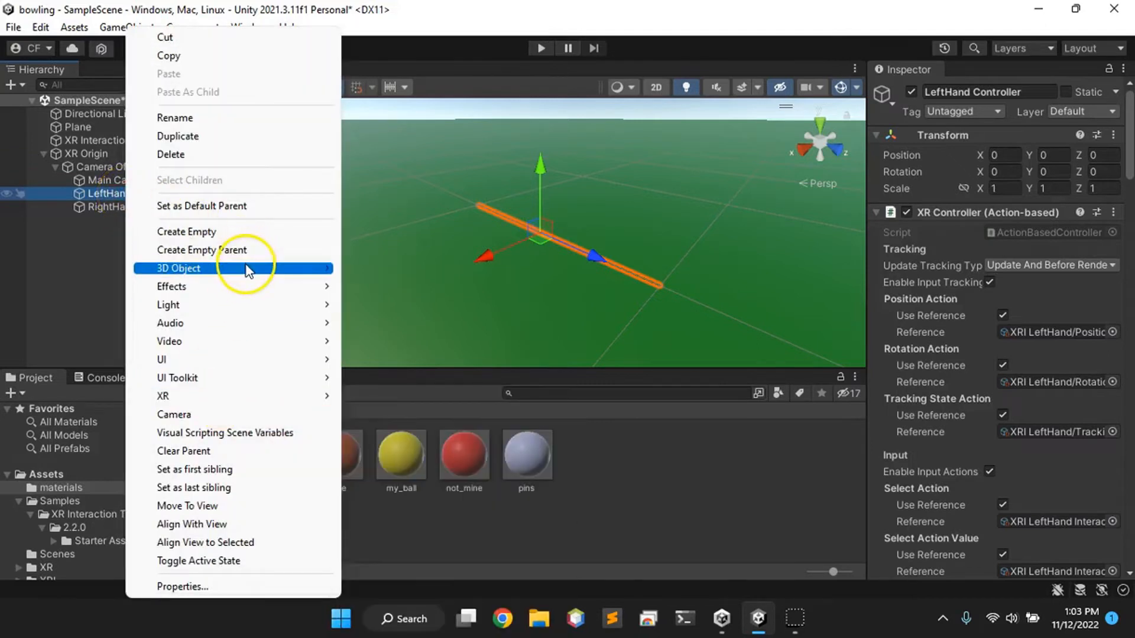
{"action": "mouse_move", "coordinate": [247, 270]}
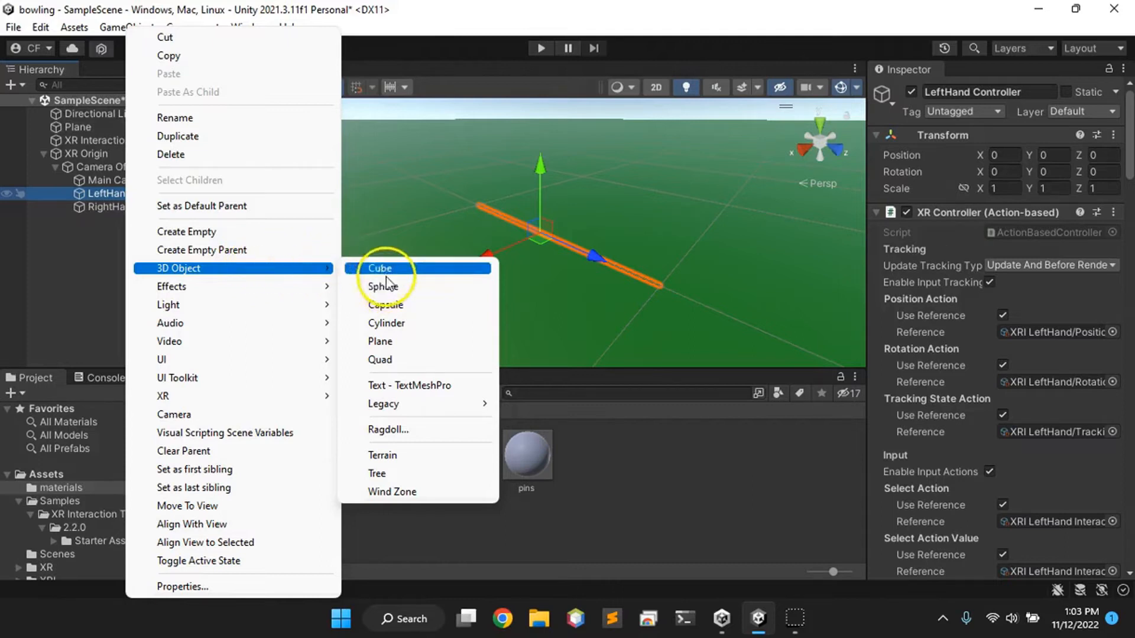
{"action": "left_click", "coordinate": [401, 286]}
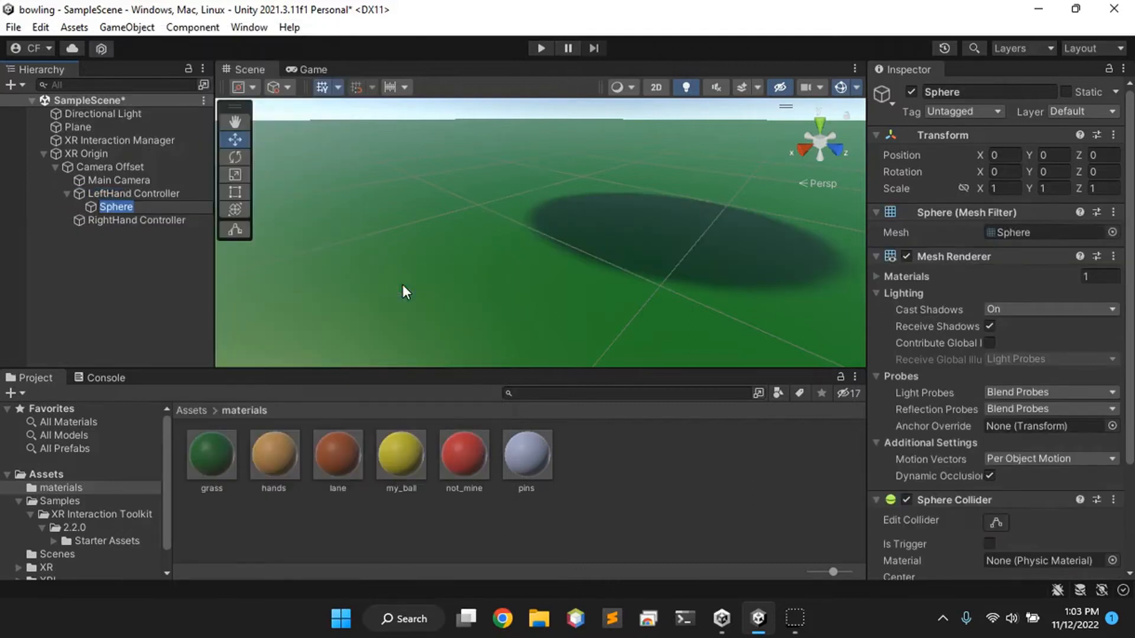
{"action": "key", "text": "f"}
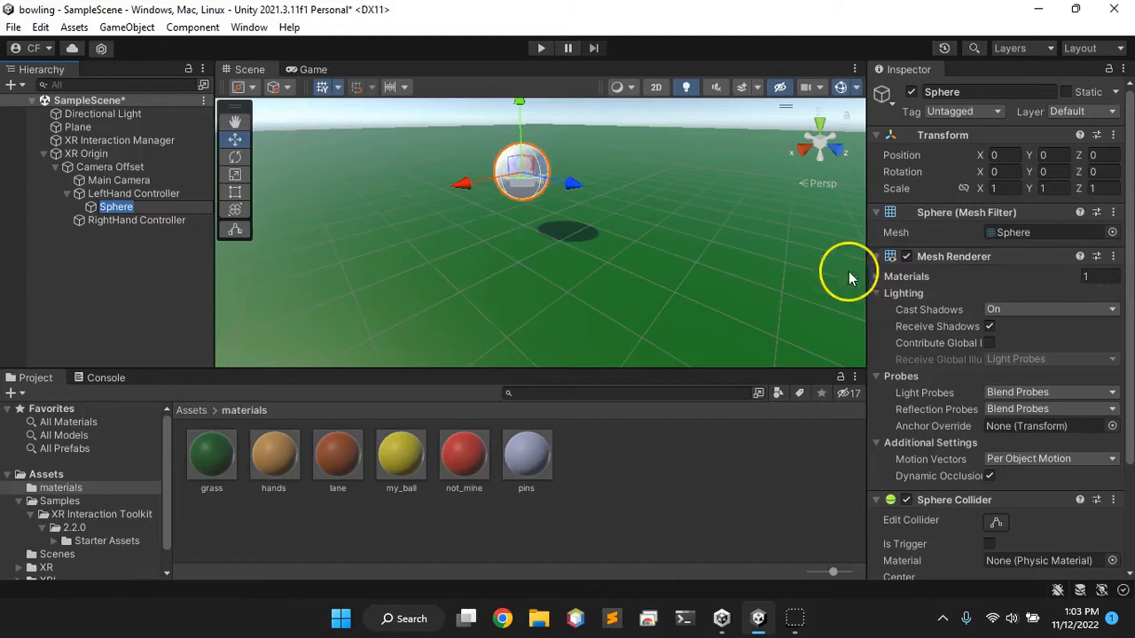
Set the left-hand sphere's scale to 0.2 on the X, Y and Z axes.
{"action": "scroll", "coordinate": [957, 321], "scroll_direction": "down", "scroll_amount": 3}
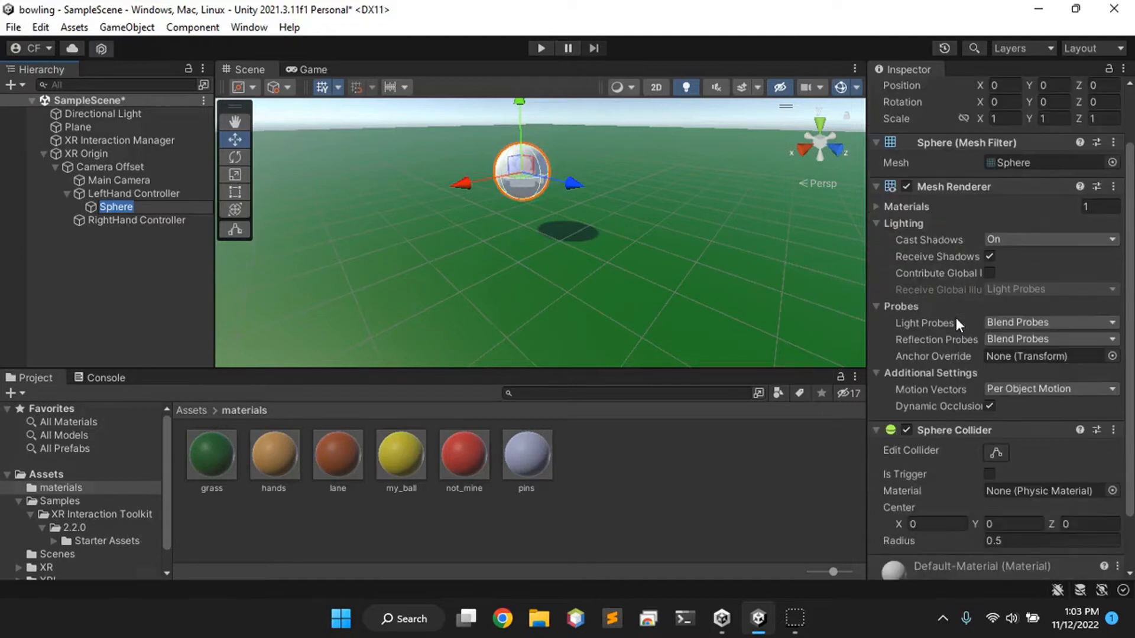
{"action": "scroll", "coordinate": [955, 317], "scroll_direction": "up", "scroll_amount": 3}
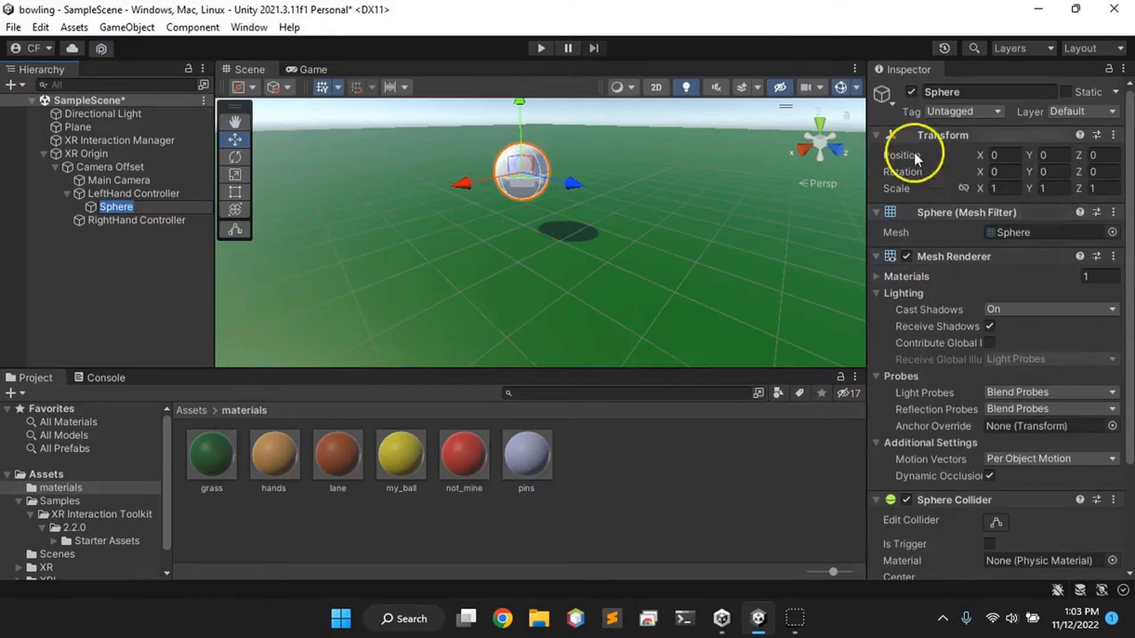
{"action": "left_click", "coordinate": [1003, 188]}
{"action": "type", "text": "0."}
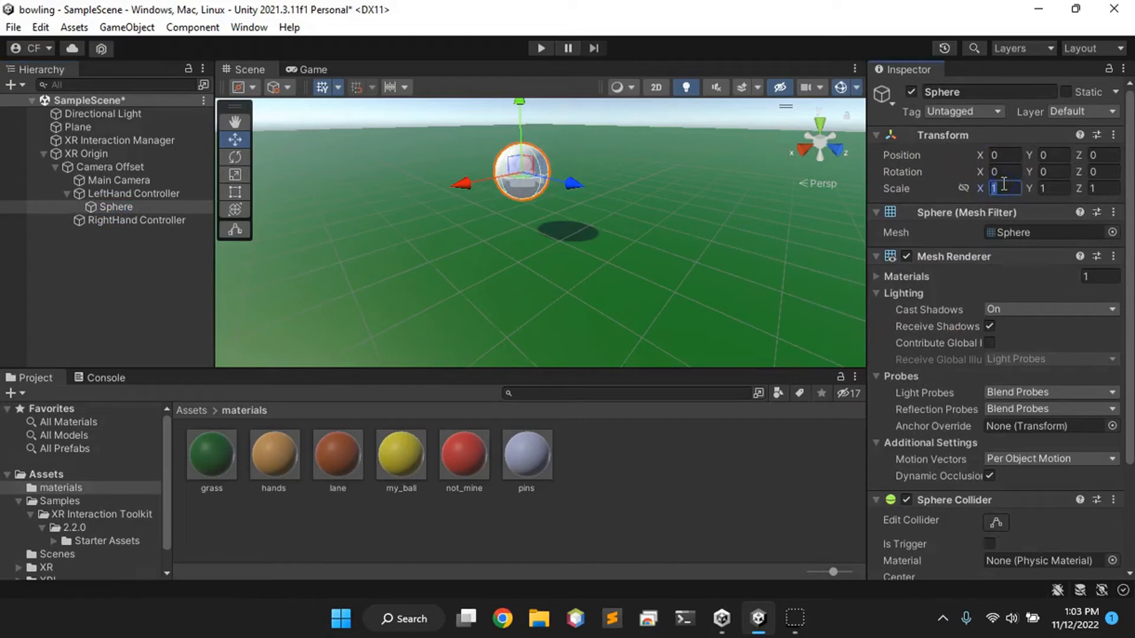
{"action": "type", "text": "3"}
{"action": "key", "text": "Tab"}
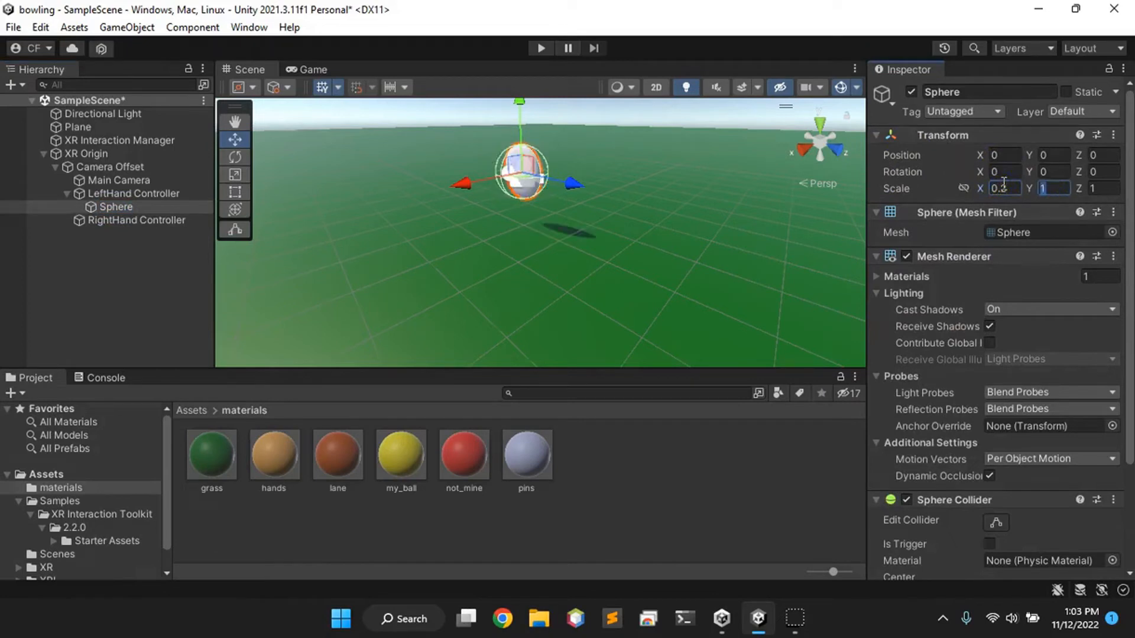
{"action": "type", "text": "0.2"}
{"action": "key", "text": "Tab"}
{"action": "type", "text": "0.2"}
{"action": "left_click", "coordinate": [533, 203]}
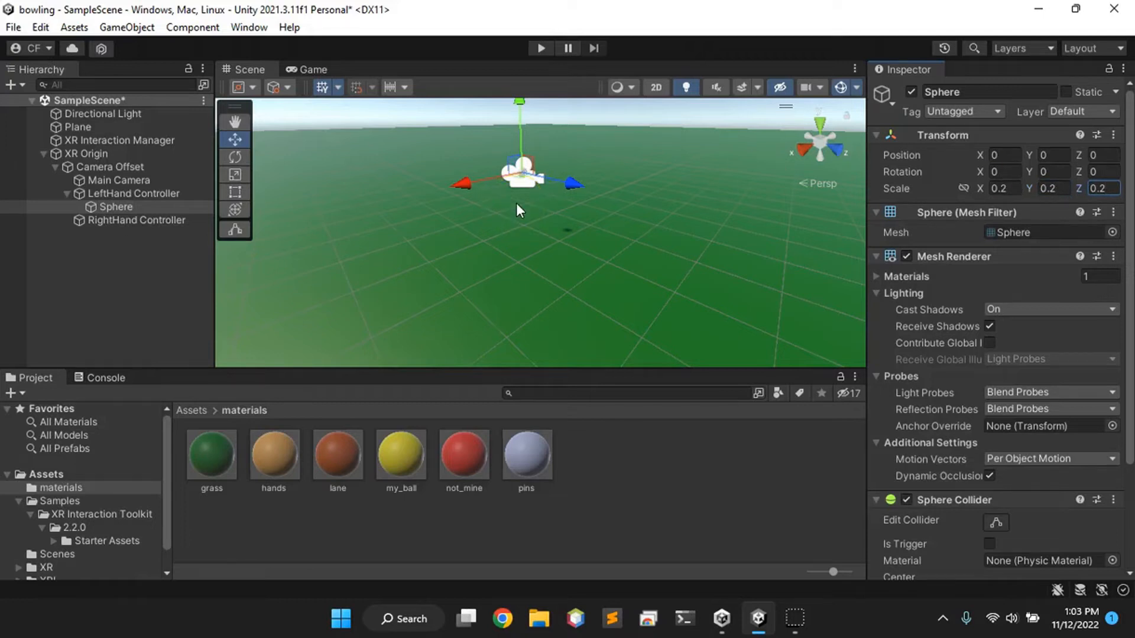
Set the sphere's Sphere Collider radius to 0.2 and apply the hands material to the sphere.
{"action": "scroll", "coordinate": [932, 314], "scroll_direction": "down", "scroll_amount": 3}
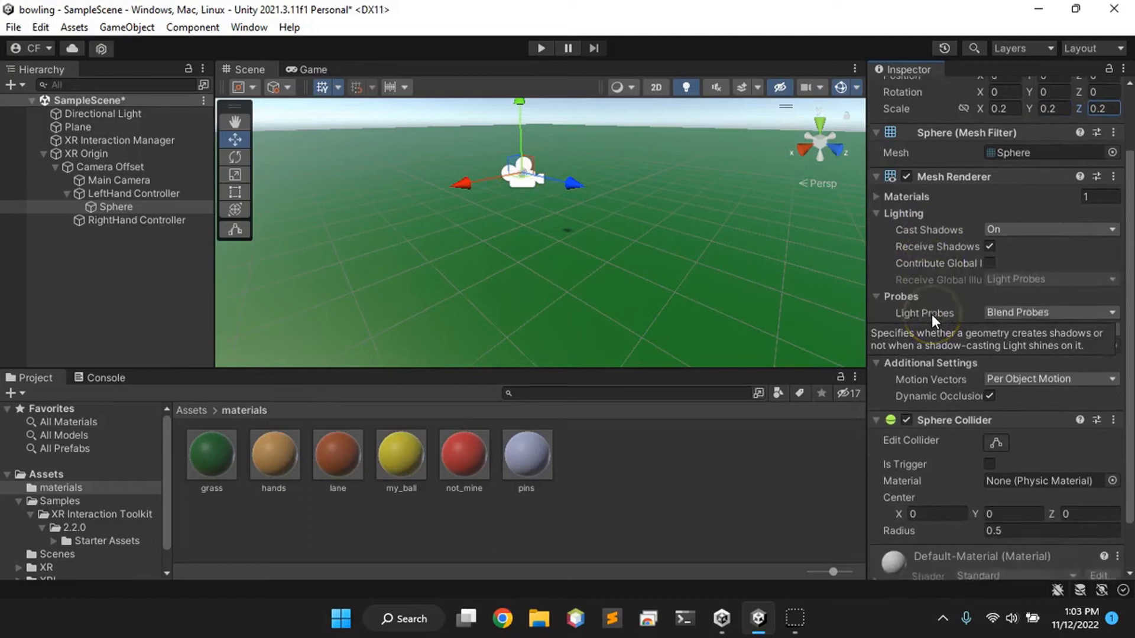
{"action": "scroll", "coordinate": [931, 378], "scroll_direction": "up", "scroll_amount": 3}
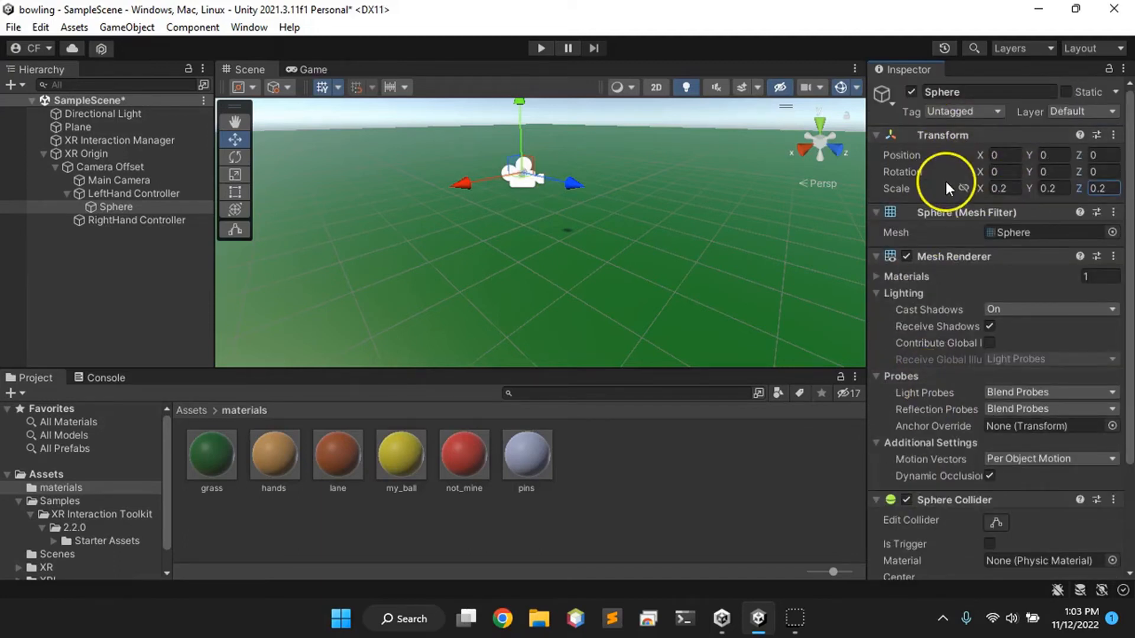
{"action": "scroll", "coordinate": [948, 248], "scroll_direction": "down", "scroll_amount": 3}
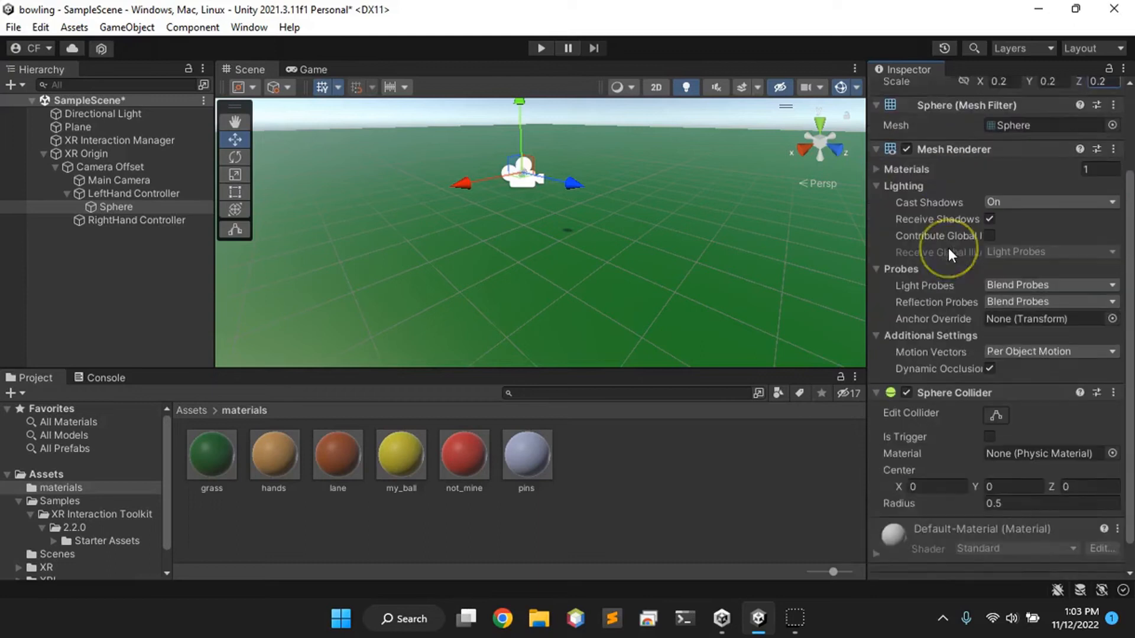
{"action": "left_click", "coordinate": [930, 458]}
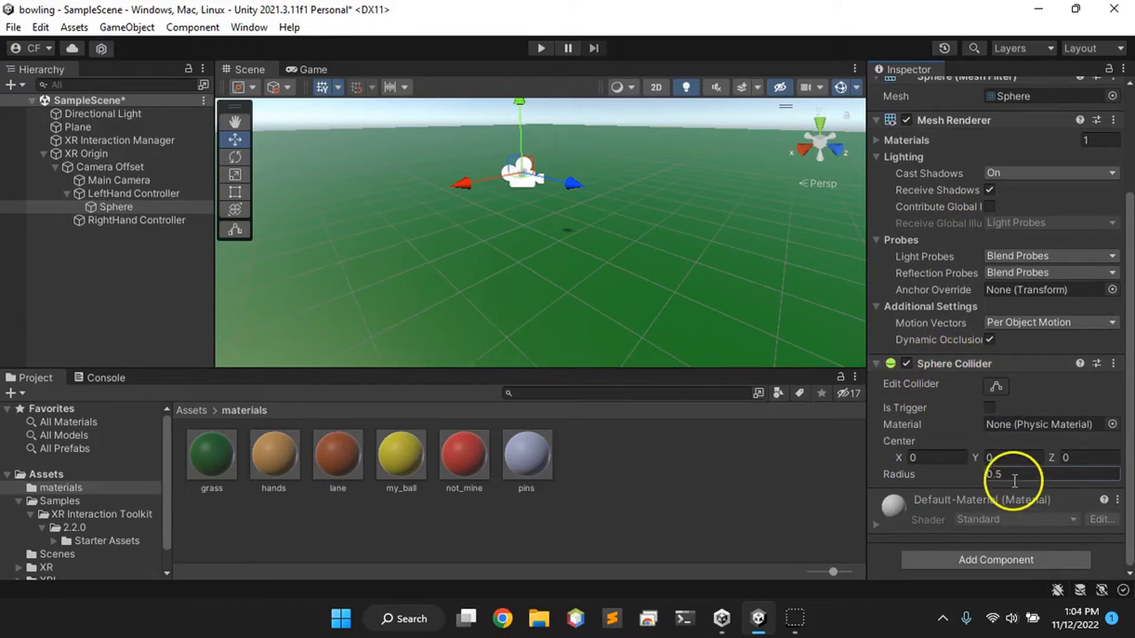
{"action": "type", "text": "0.2"}
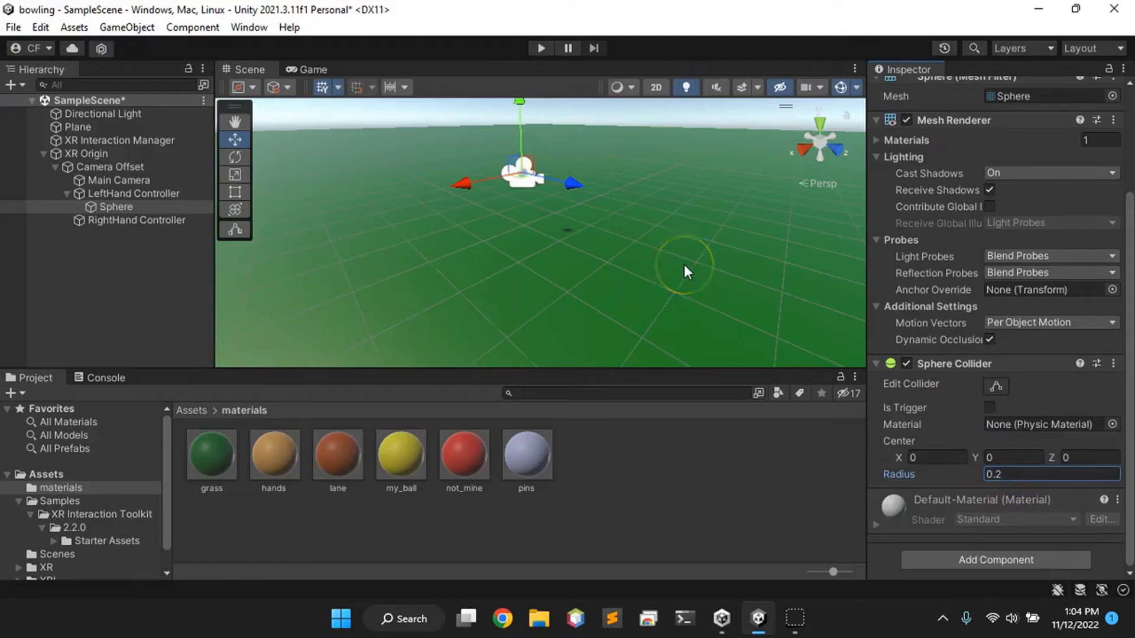
{"action": "left_click_drag", "start_coordinate": [278, 452], "coordinate": [885, 552]}
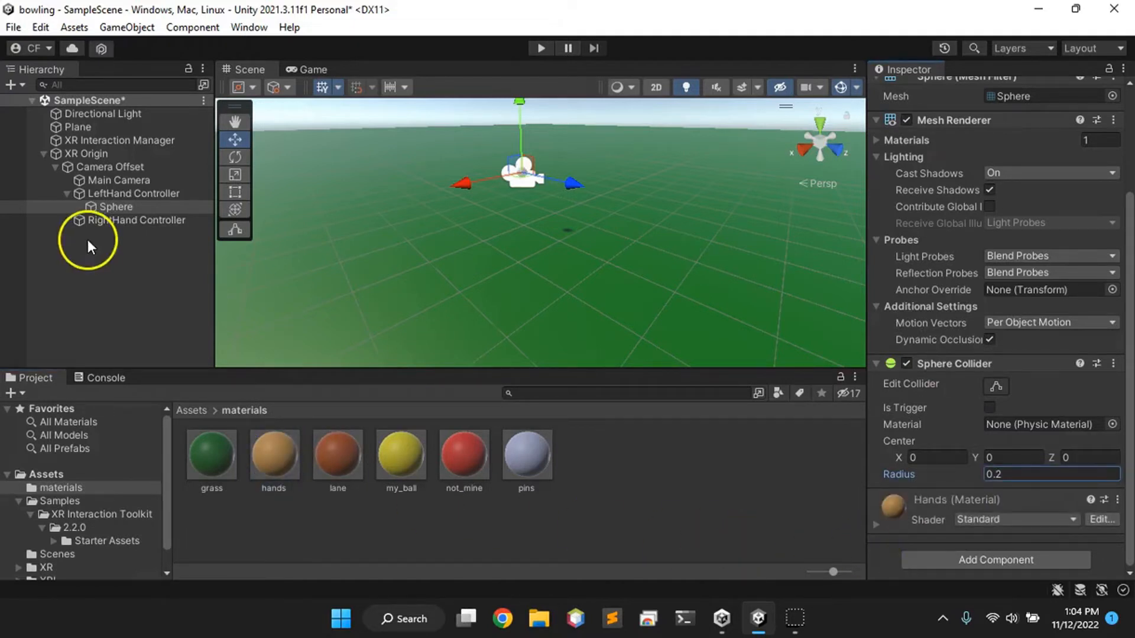
Add a 3D cube as a child of RightHand Controller.
{"action": "left_click", "coordinate": [100, 220]}
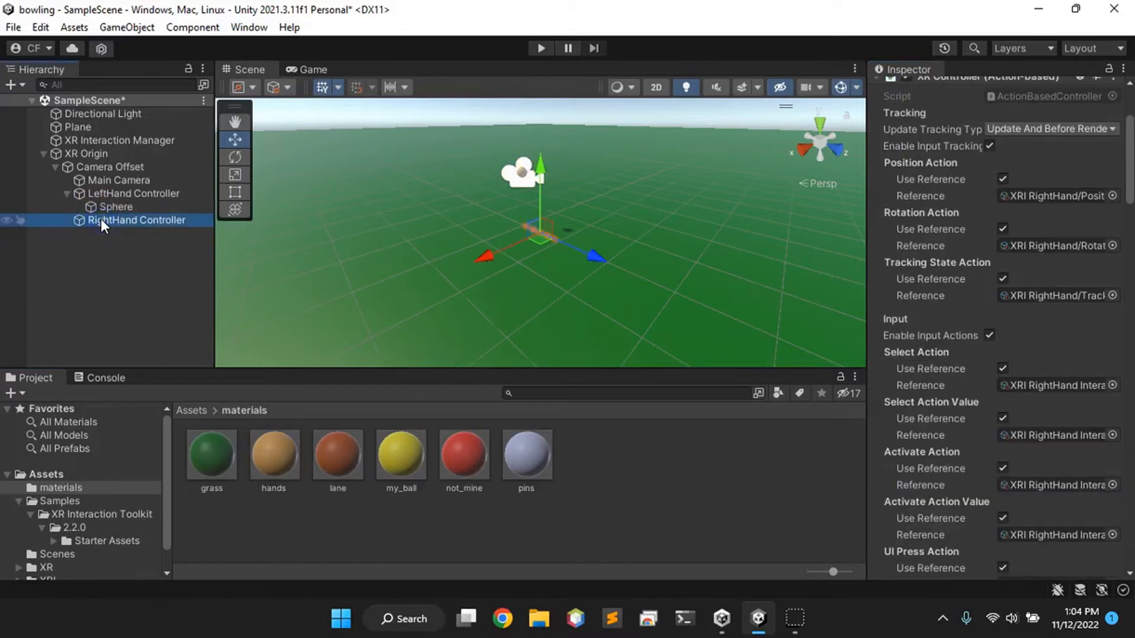
{"action": "right_click", "coordinate": [100, 220]}
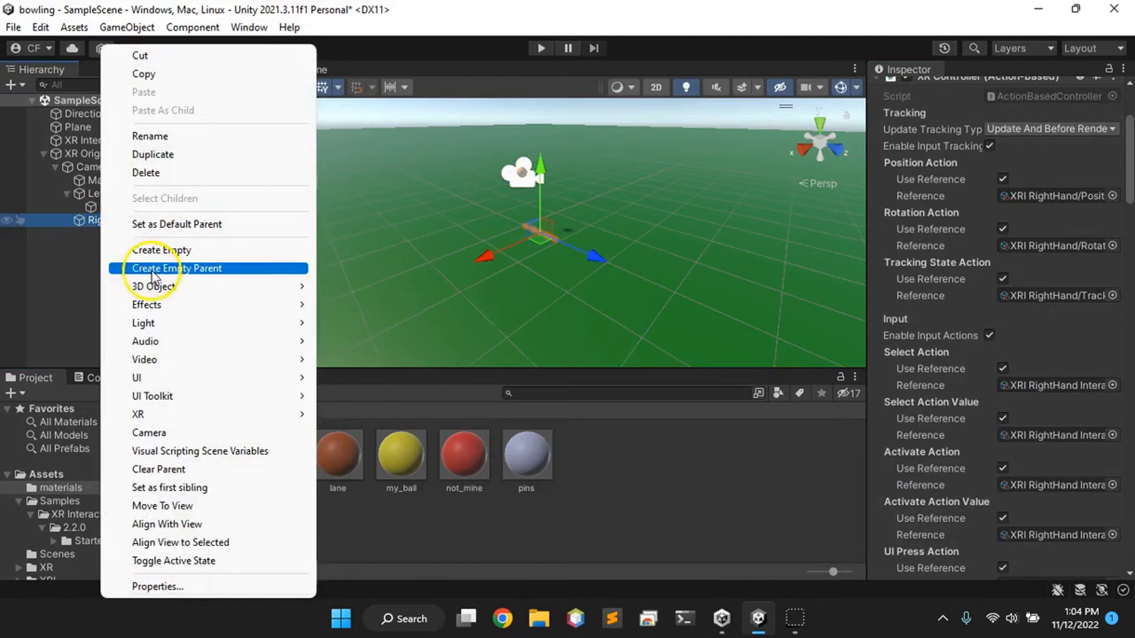
{"action": "mouse_move", "coordinate": [157, 285]}
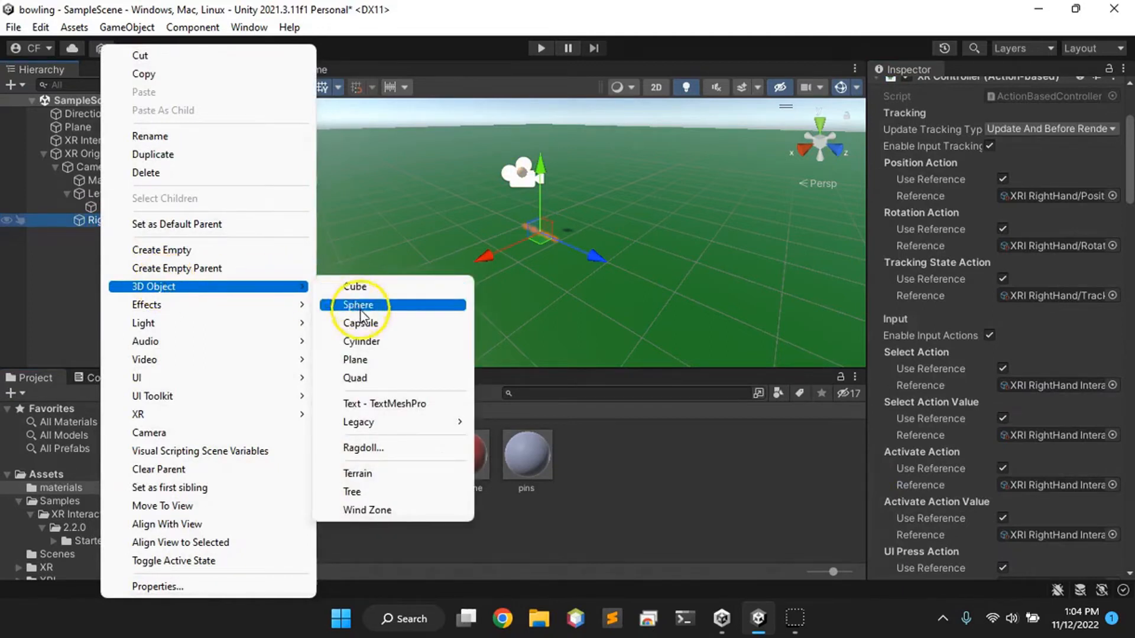
{"action": "left_click", "coordinate": [370, 293]}
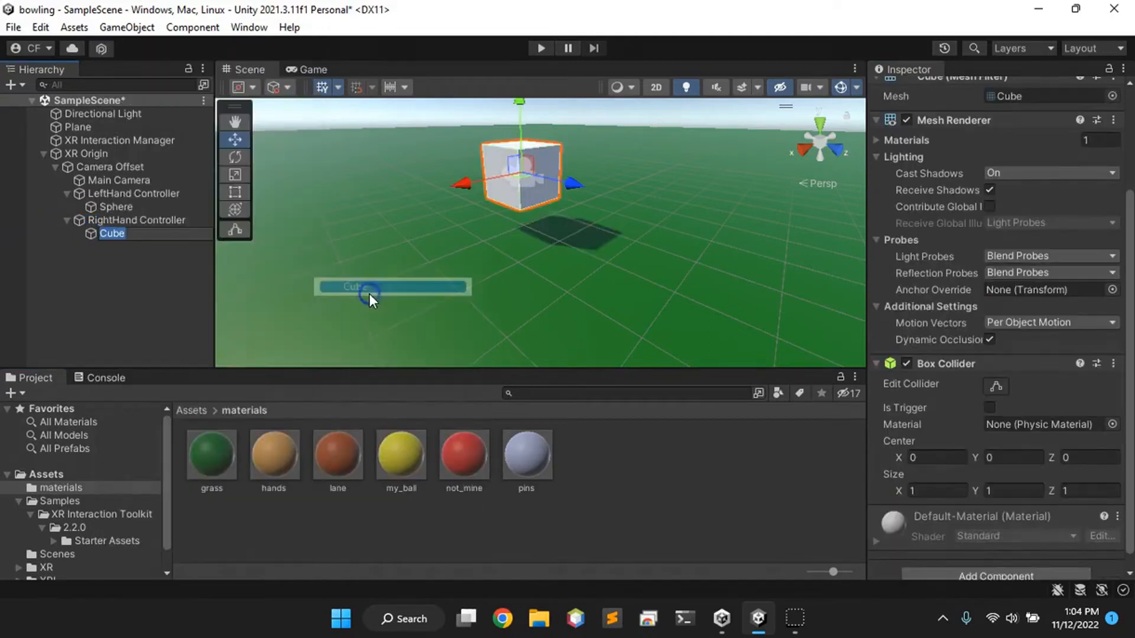
Set the scale of the cube under RightHand Controller to 0.2 on the X, Y and Z axes.
{"action": "scroll", "coordinate": [1072, 203], "scroll_direction": "up", "scroll_amount": 3}
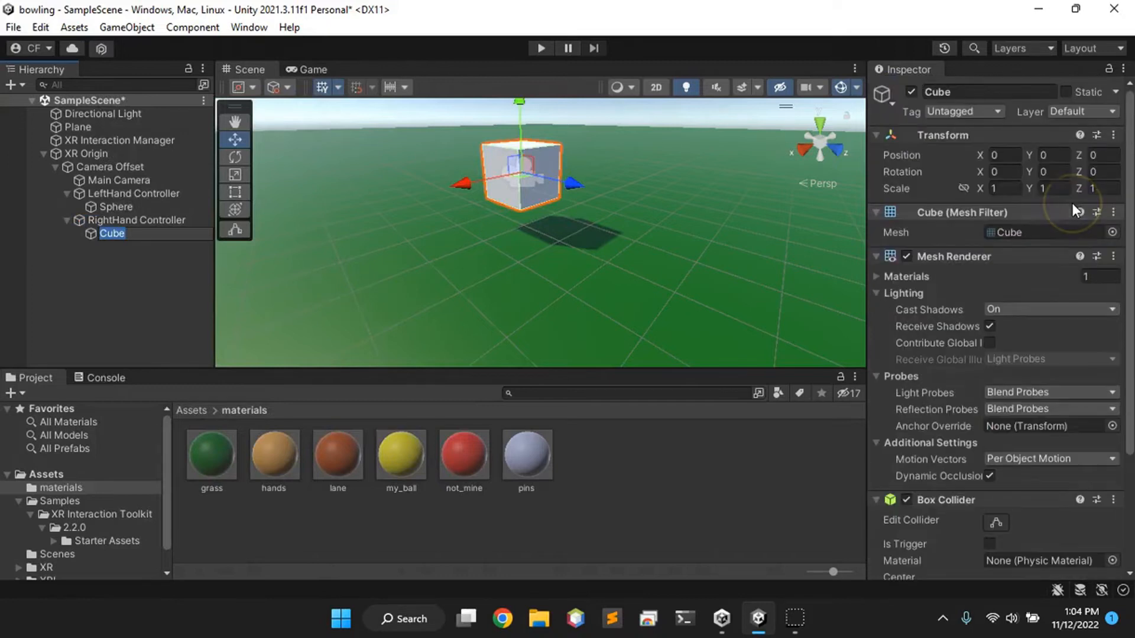
{"action": "left_click", "coordinate": [1013, 188]}
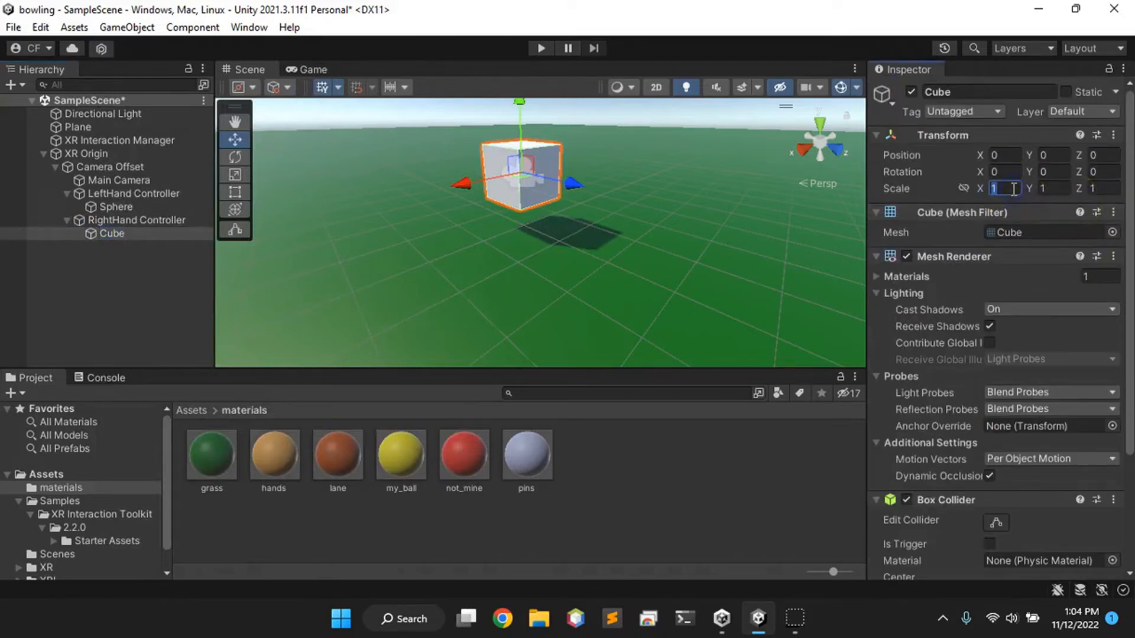
{"action": "type", "text": "0.2"}
{"action": "key", "text": "Tab"}
{"action": "type", "text": "0.20"}
{"action": "key", "text": "Tab"}
{"action": "type", "text": "0.2"}
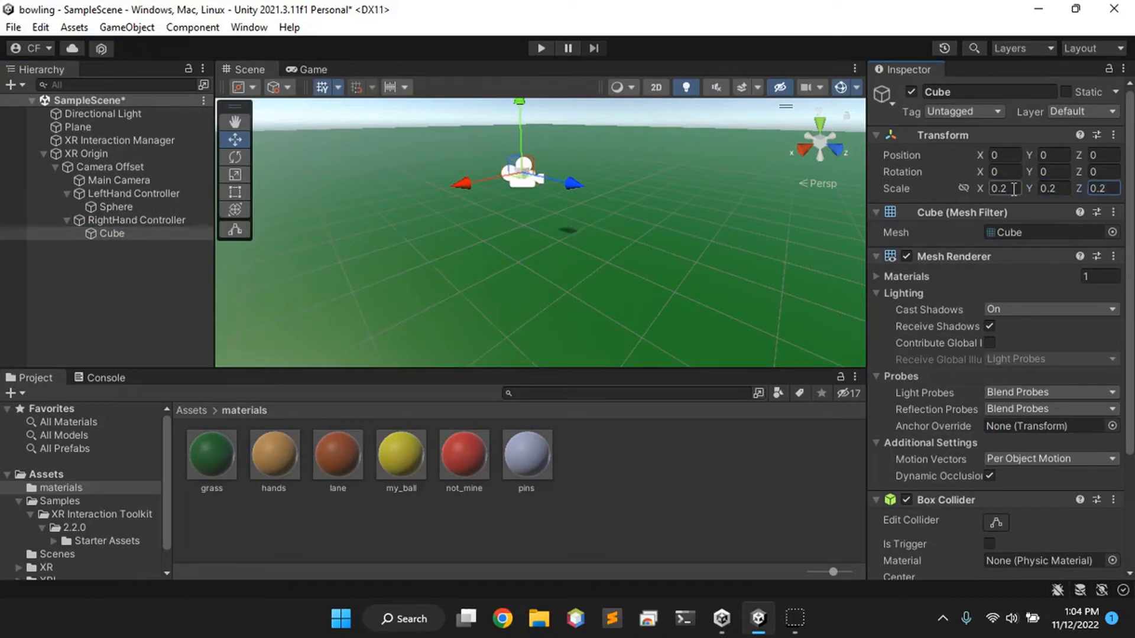
Set the right-hand cube's Box Collider size to 0.2 on the X, Y and Z axes.
{"action": "scroll", "coordinate": [995, 299], "scroll_direction": "down", "scroll_amount": 3}
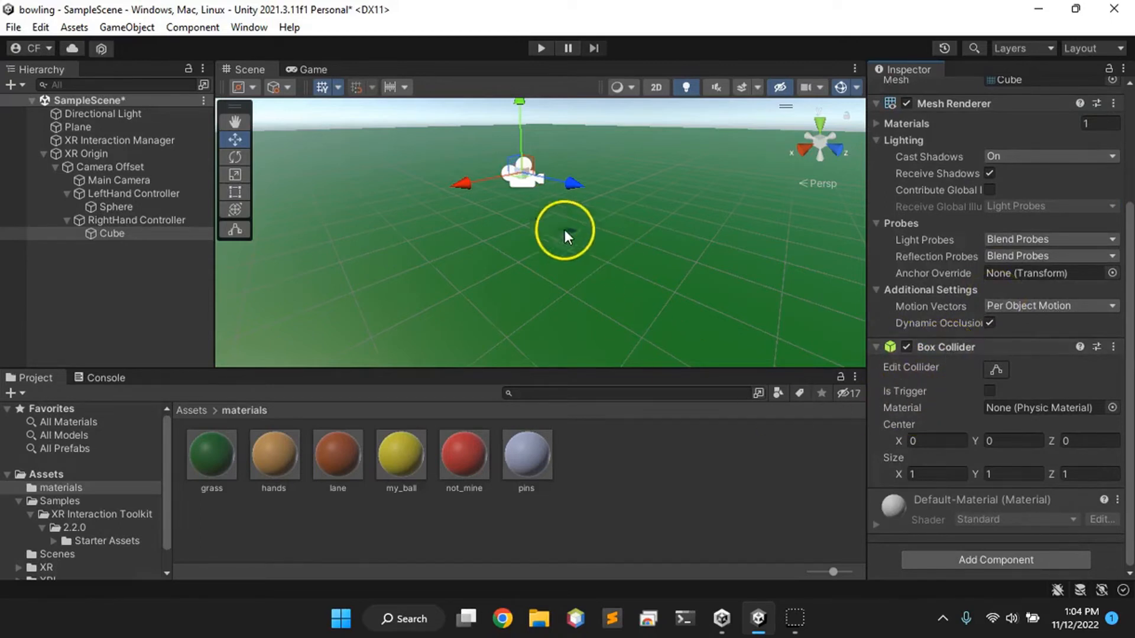
{"action": "left_click", "coordinate": [918, 473]}
{"action": "type", "text": "0.1"}
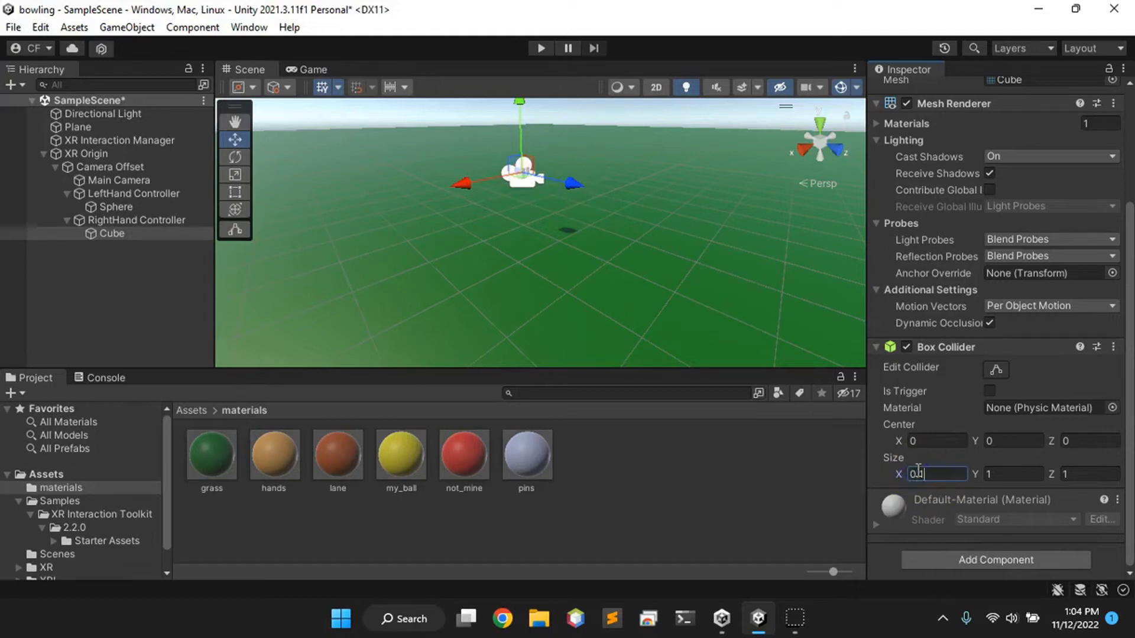
{"action": "type", "text": "2"}
{"action": "key", "text": "Tab"}
{"action": "type", "text": "0.2"}
{"action": "key", "text": "Tab"}
{"action": "type", "text": "0.2"}
{"action": "scroll", "coordinate": [941, 280], "scroll_direction": "up", "scroll_amount": 5}
{"action": "scroll", "coordinate": [941, 280], "scroll_direction": "down", "scroll_amount": 5}
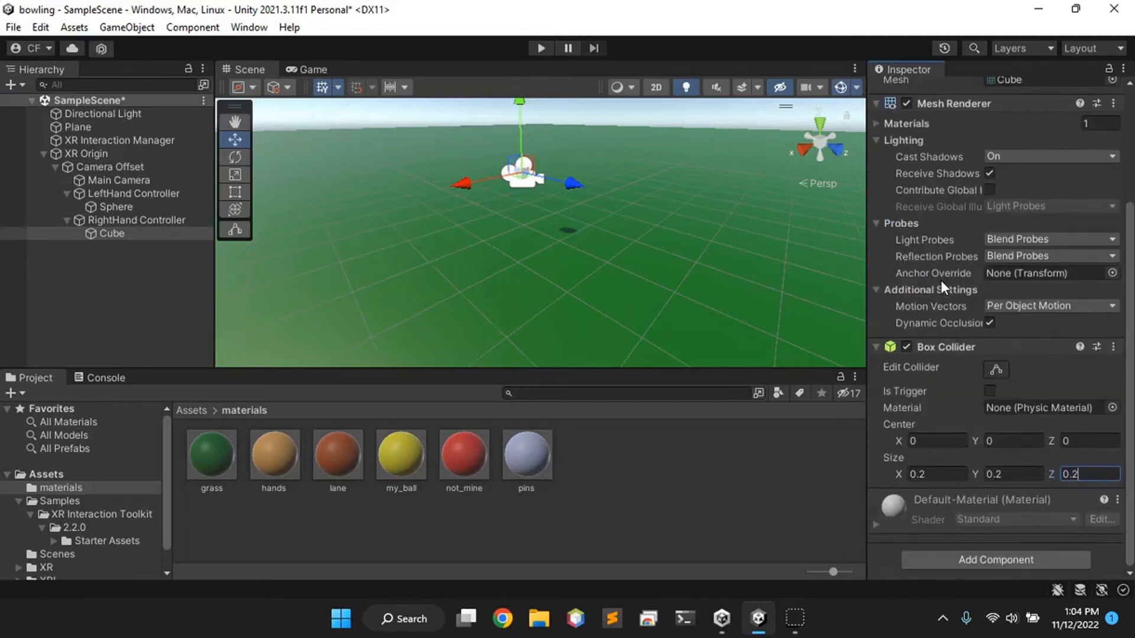
Apply the hands material to the cube under RightHand Controller.
{"action": "left_click", "coordinate": [287, 470]}
{"action": "left_click", "coordinate": [118, 234]}
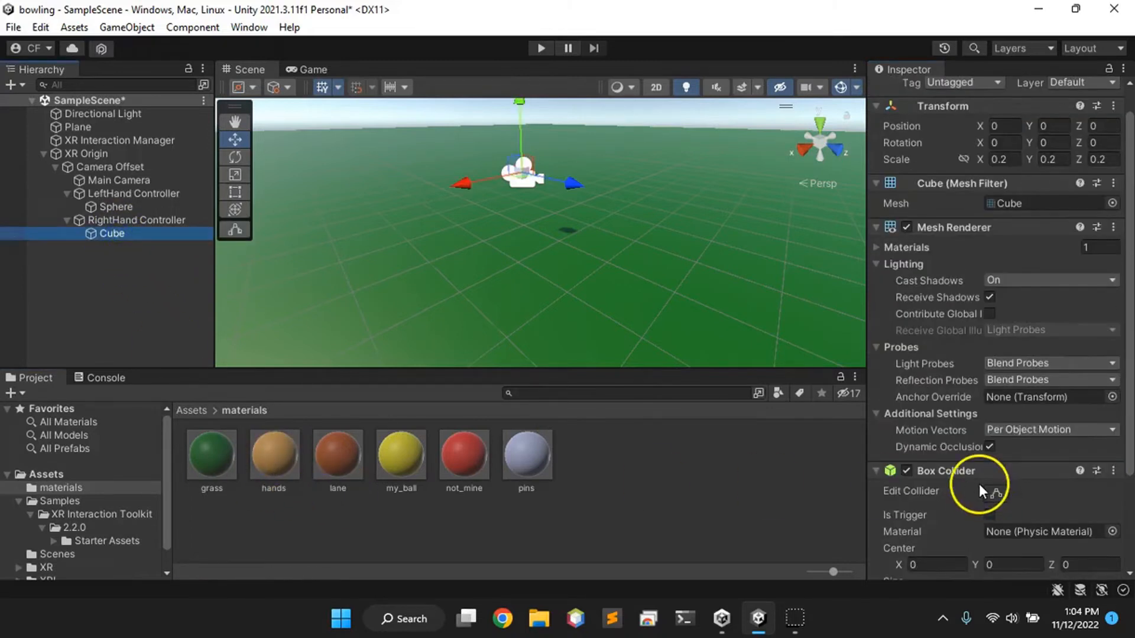
{"action": "scroll", "coordinate": [988, 492], "scroll_direction": "down", "scroll_amount": 4}
{"action": "left_click_drag", "start_coordinate": [277, 462], "coordinate": [889, 557]}
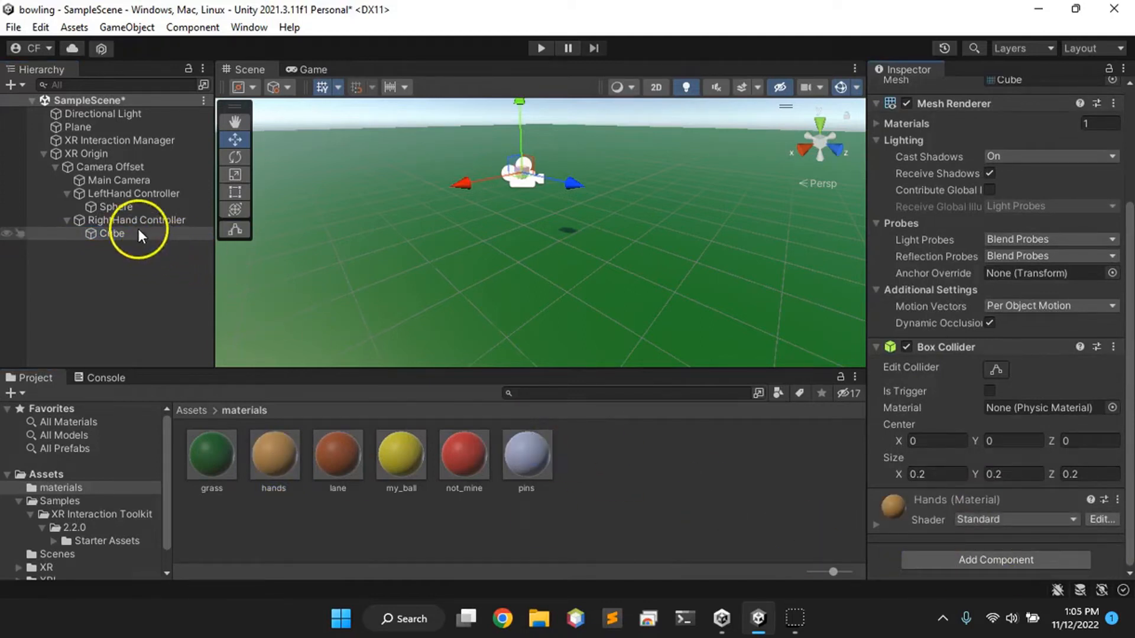
Examine the LeftHand Controller's components, collapsing XR Controller, XR Ray Interactor, Line Renderer and XR Interactor Line Visual.
{"action": "left_click", "coordinate": [134, 199]}
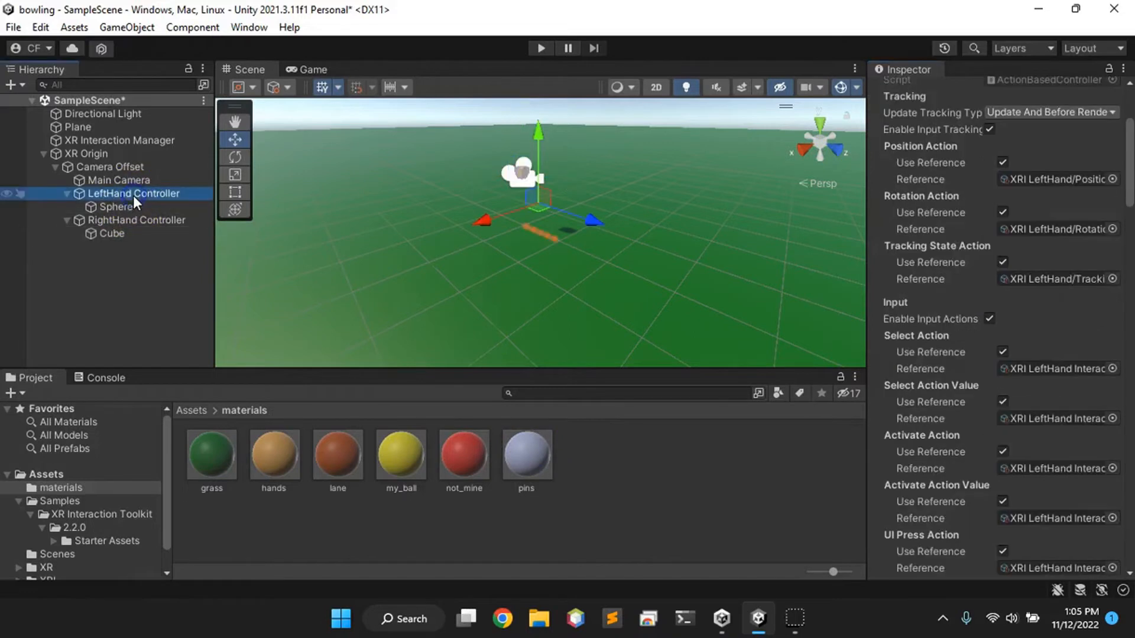
{"action": "scroll", "coordinate": [954, 274], "scroll_direction": "up", "scroll_amount": 5}
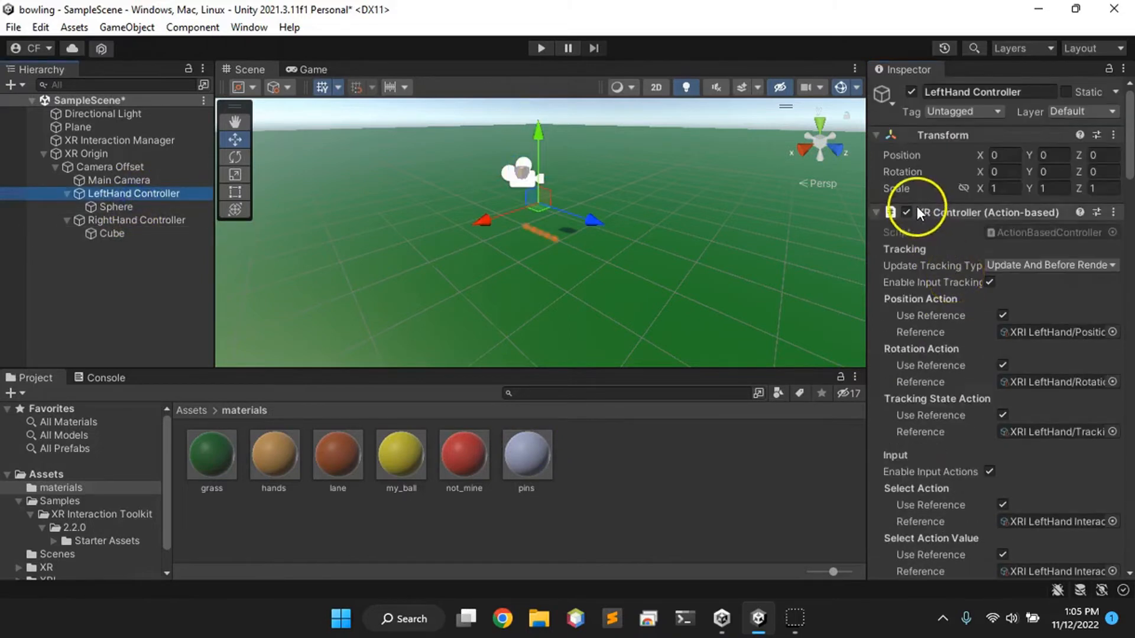
{"action": "left_click", "coordinate": [877, 212]}
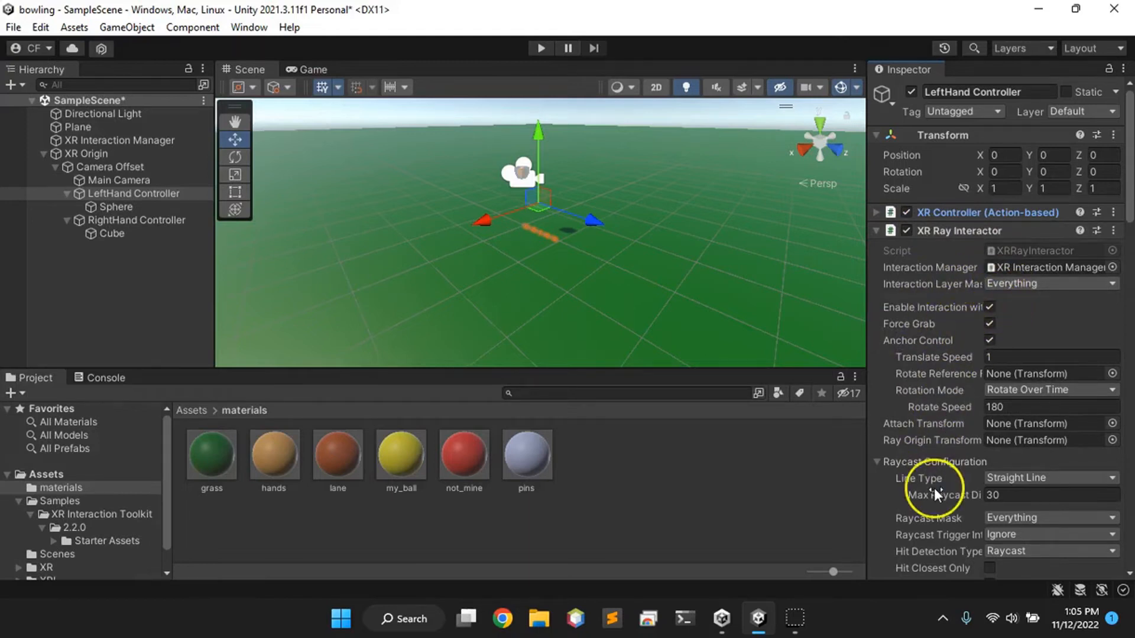
{"action": "scroll", "coordinate": [934, 491], "scroll_direction": "down", "scroll_amount": 10}
{"action": "scroll", "coordinate": [933, 490], "scroll_direction": "up", "scroll_amount": 10}
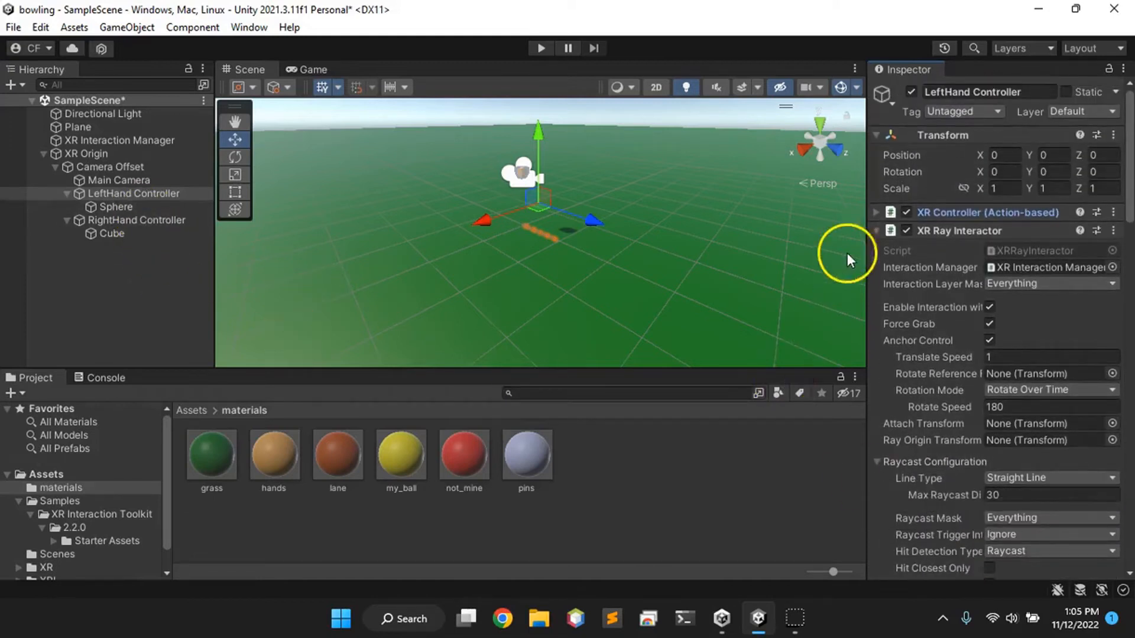
{"action": "left_click", "coordinate": [877, 231]}
{"action": "left_click", "coordinate": [876, 248]}
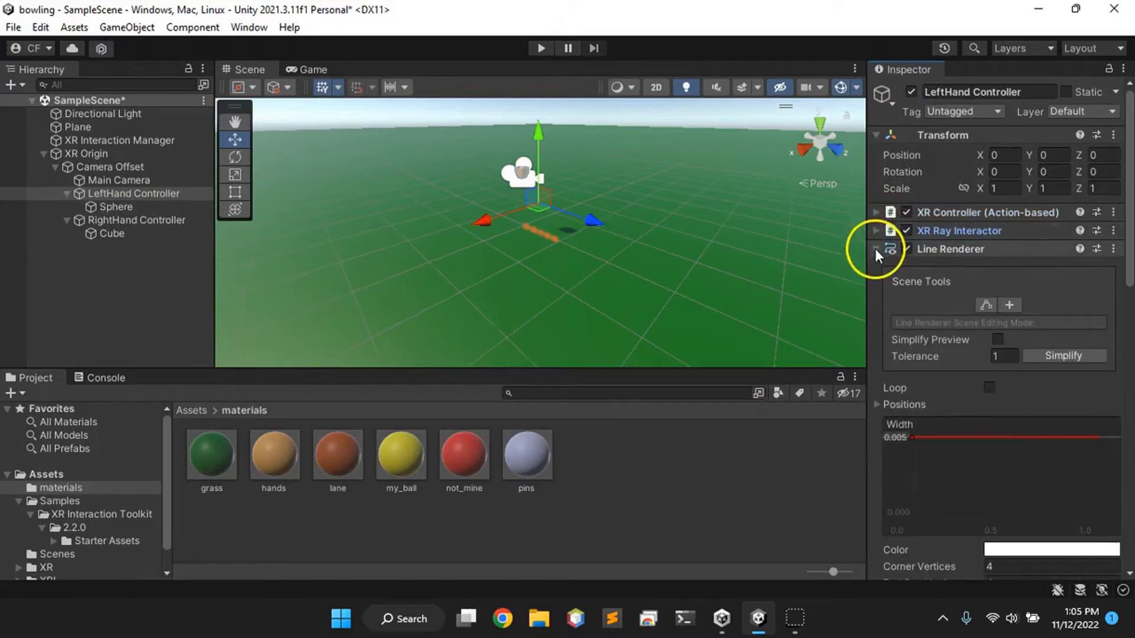
{"action": "left_click", "coordinate": [875, 249]}
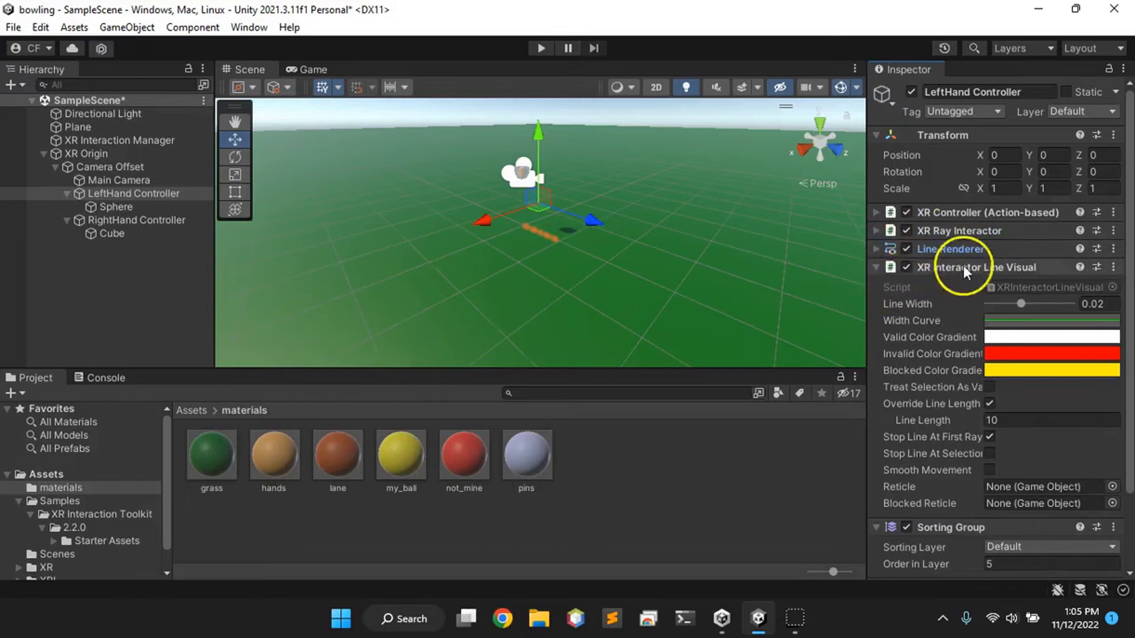
{"action": "left_click", "coordinate": [877, 268]}
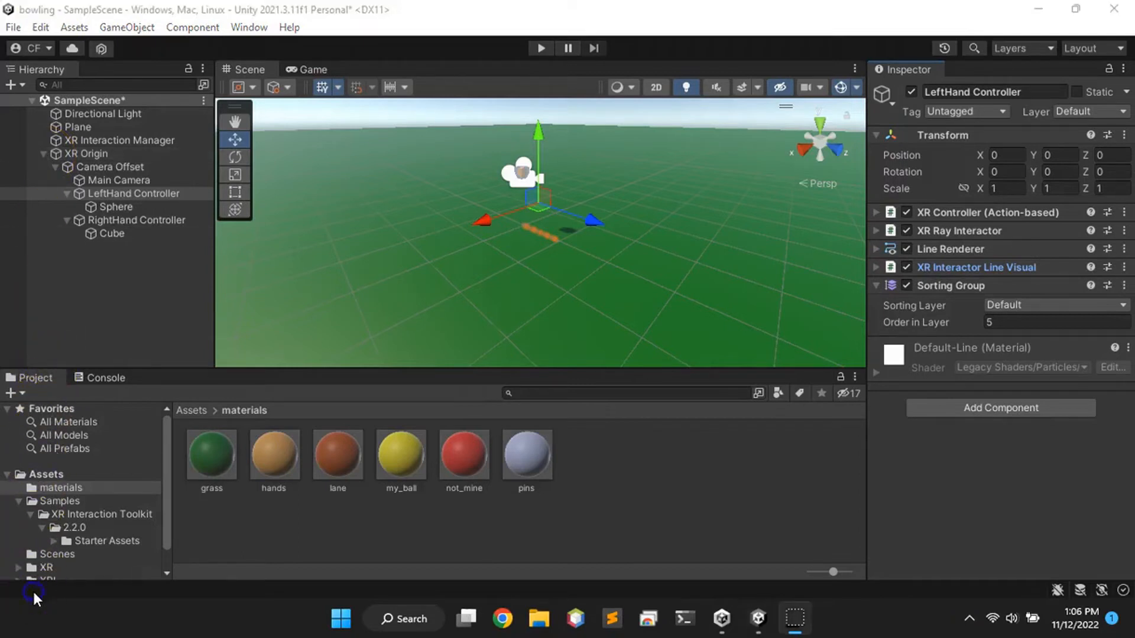
Add a 3D cube at the top level of SampleScene.
{"action": "right_click", "coordinate": [67, 313]}
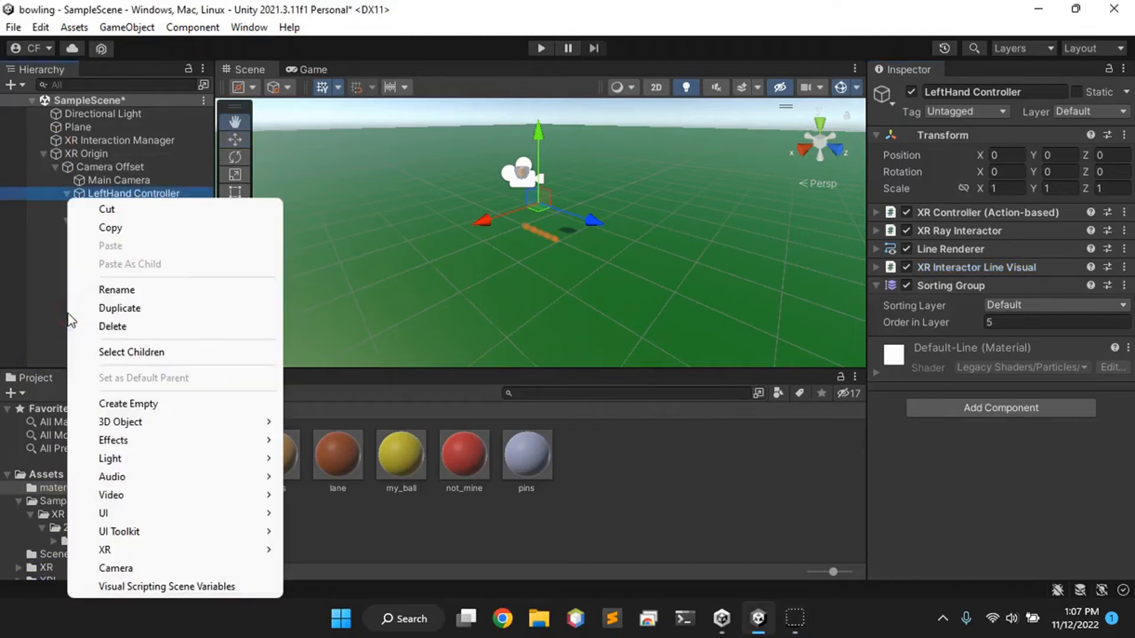
{"action": "mouse_move", "coordinate": [136, 429]}
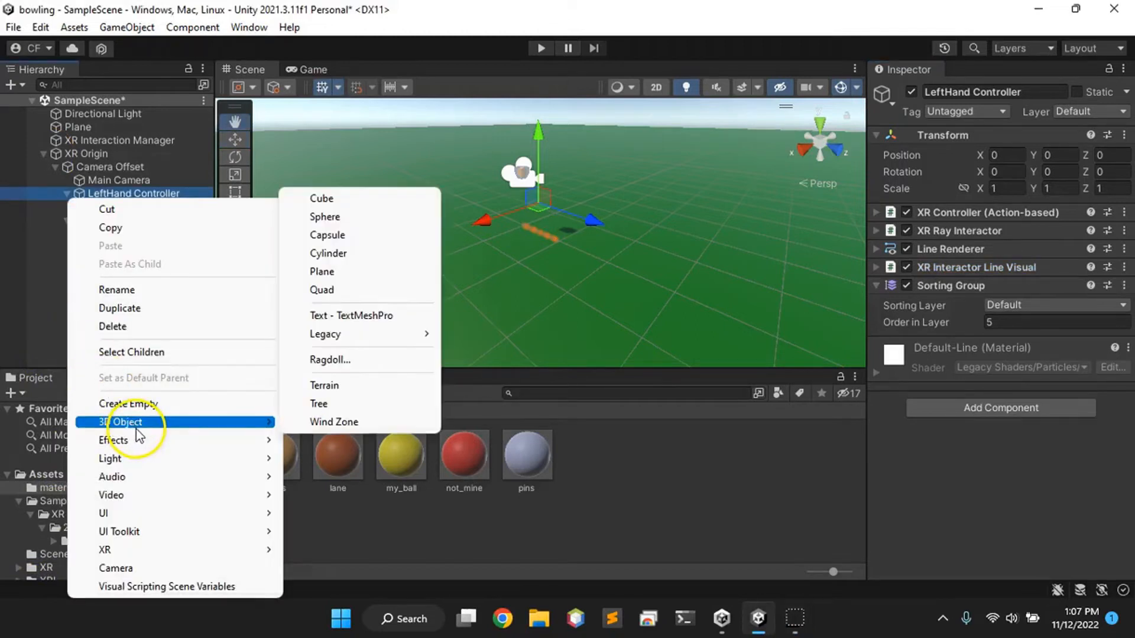
{"action": "left_click", "coordinate": [352, 201]}
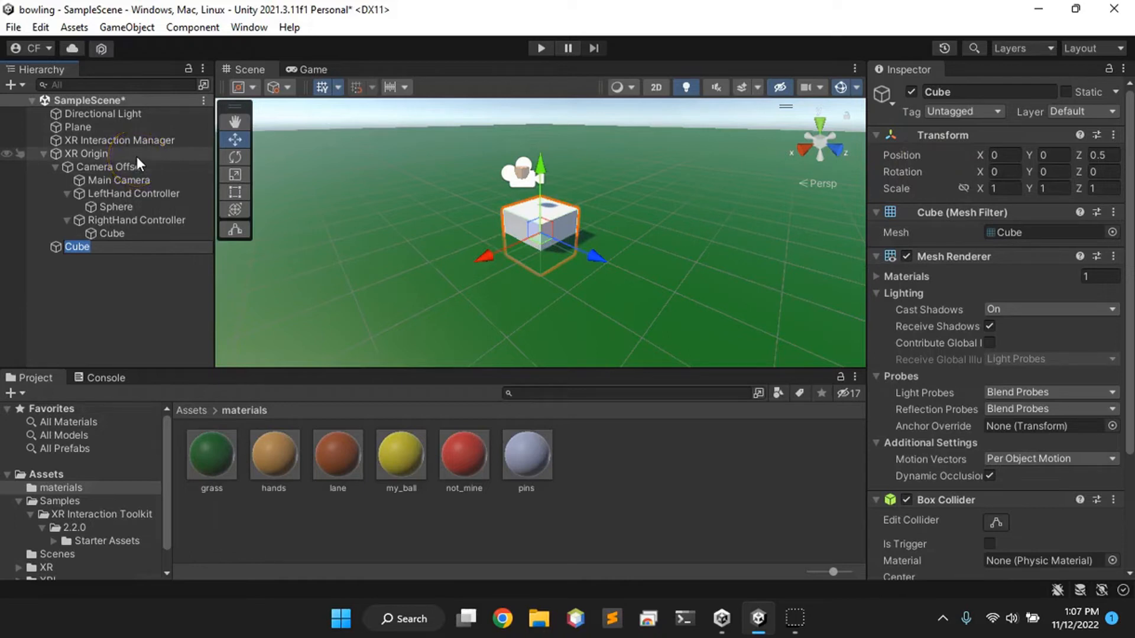
Set the new top-level cube's position to X -0.75, Y 0.5, Z 0.
{"action": "left_click", "coordinate": [1057, 156]}
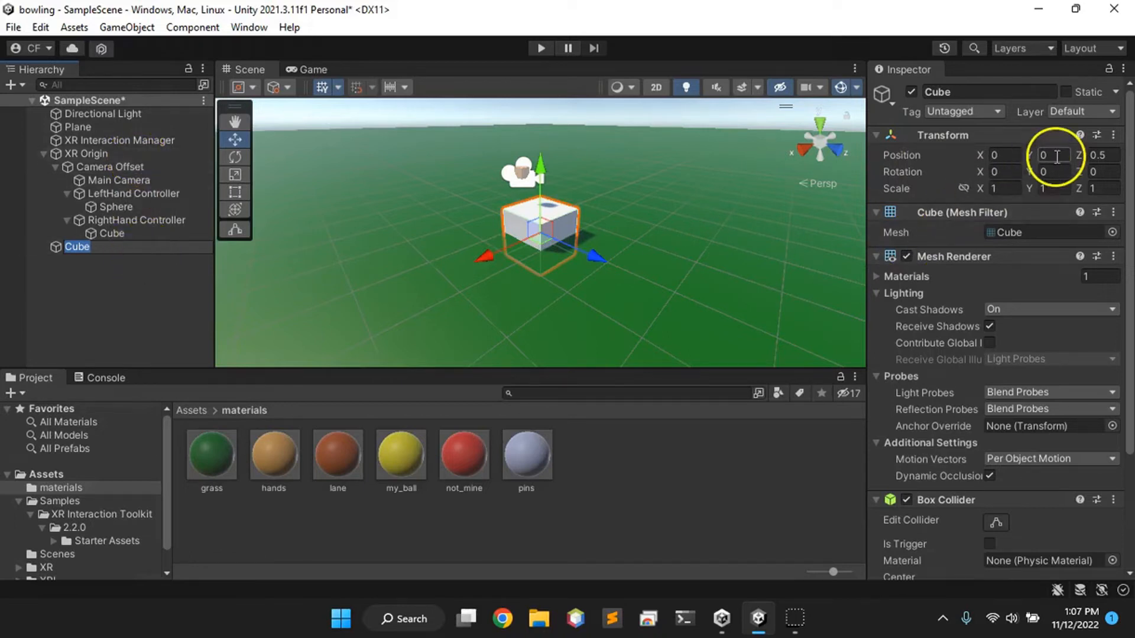
{"action": "left_click", "coordinate": [1105, 156]}
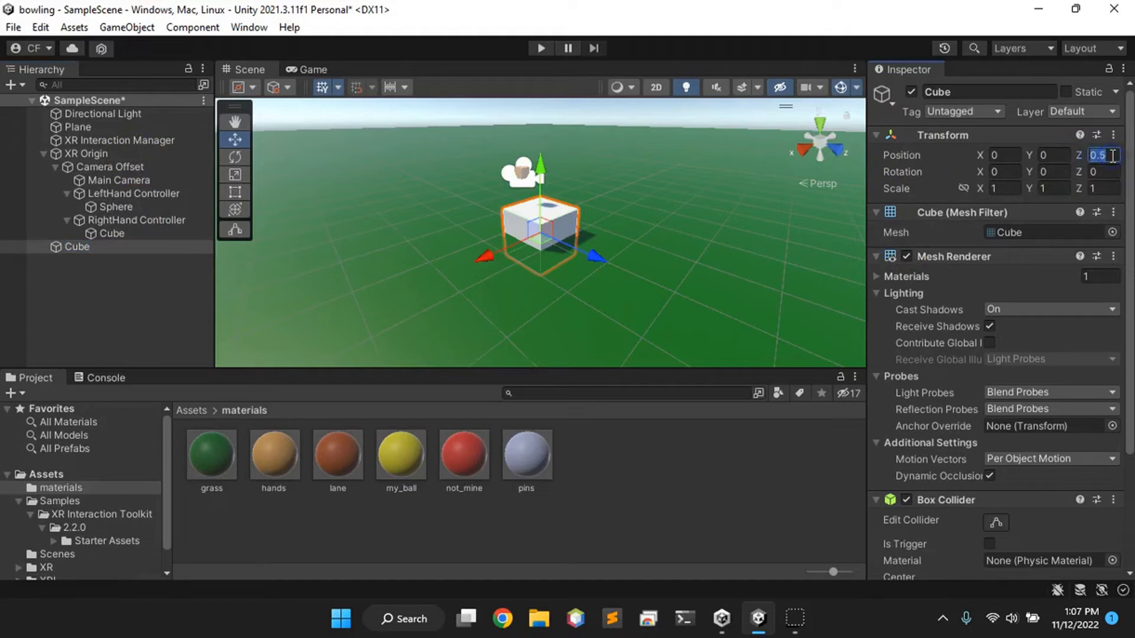
{"action": "type", "text": "0"}
{"action": "key", "text": "shift+Tab"}
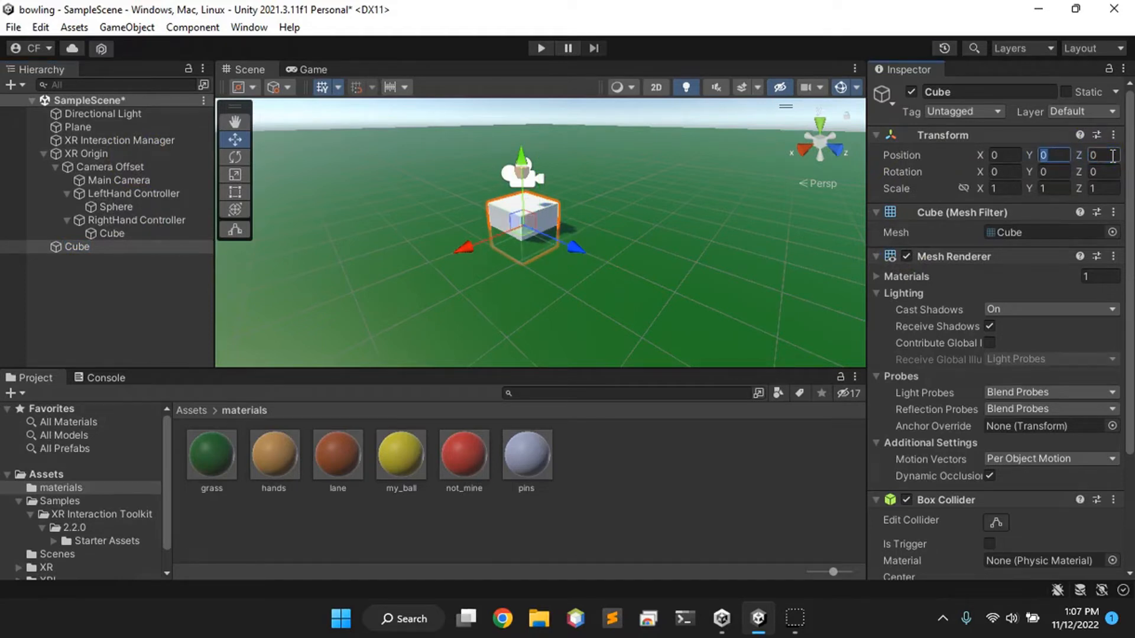
{"action": "key", "text": "shift+Tab"}
{"action": "type", "text": "0.75"}
{"action": "key", "text": "Tab"}
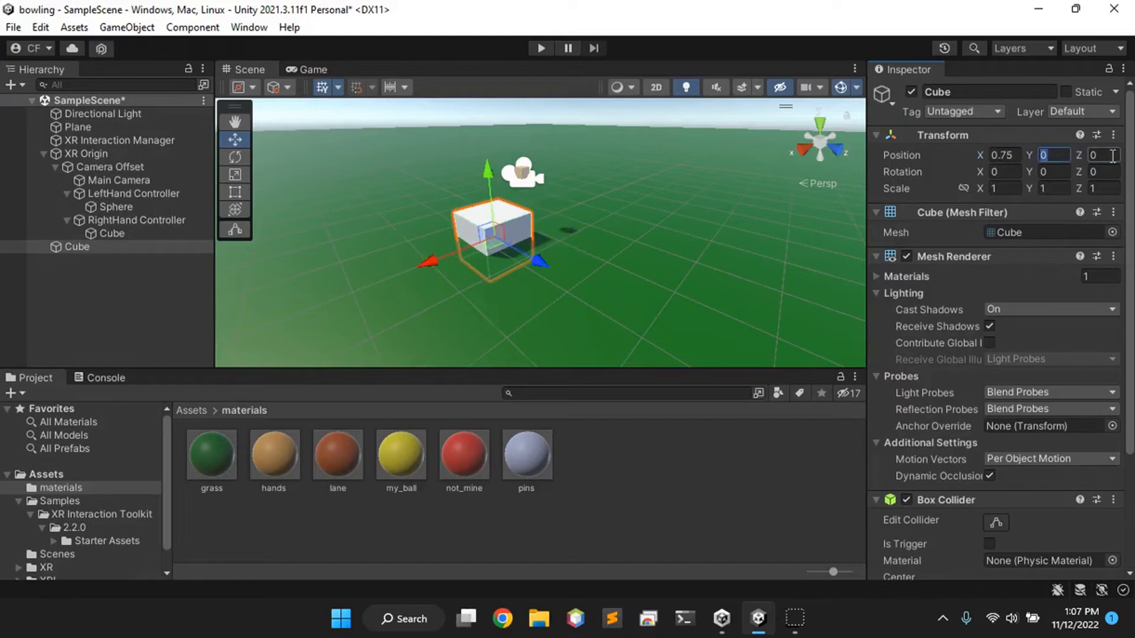
{"action": "key", "text": "shift+Tab"}
{"action": "type", "text": "-"}
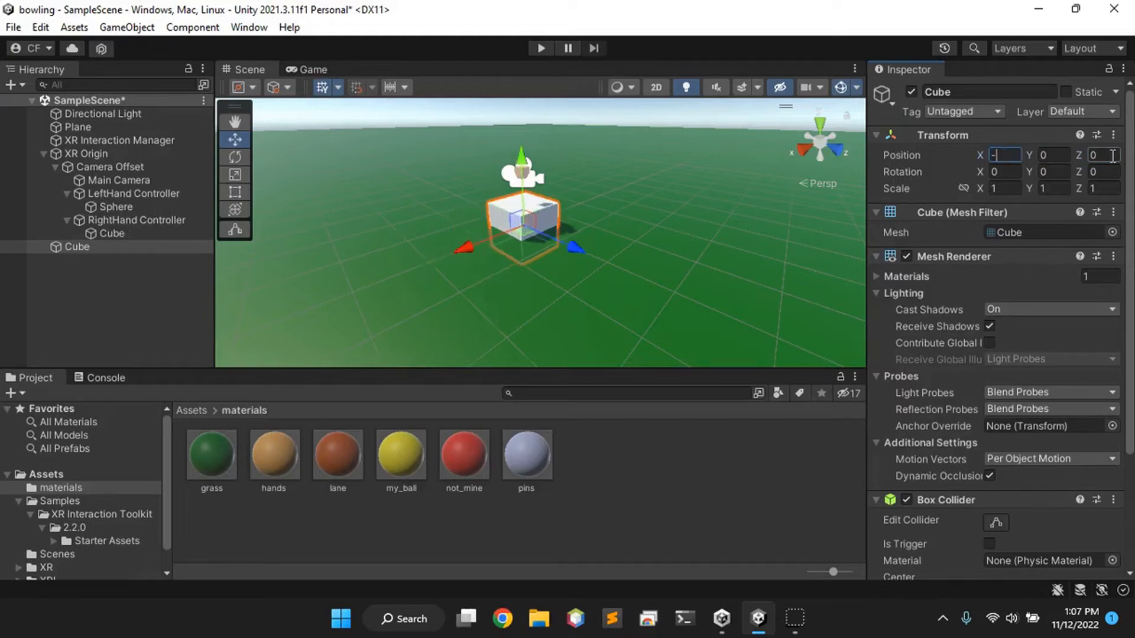
{"action": "type", "text": "0.75"}
{"action": "key", "text": "Tab"}
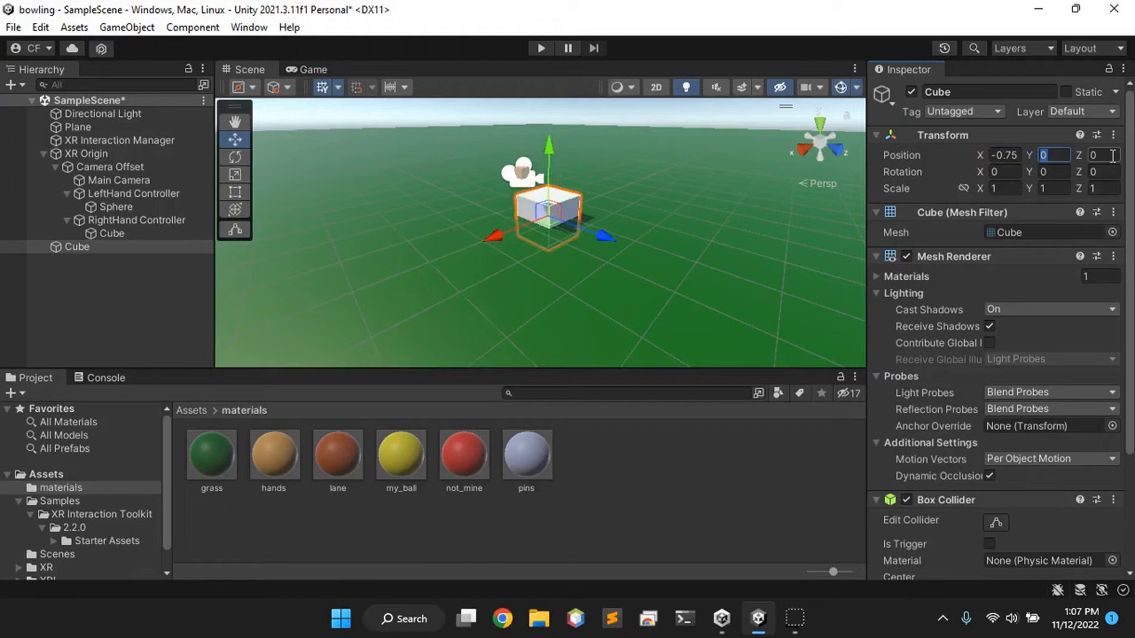
{"action": "type", "text": "0.5"}
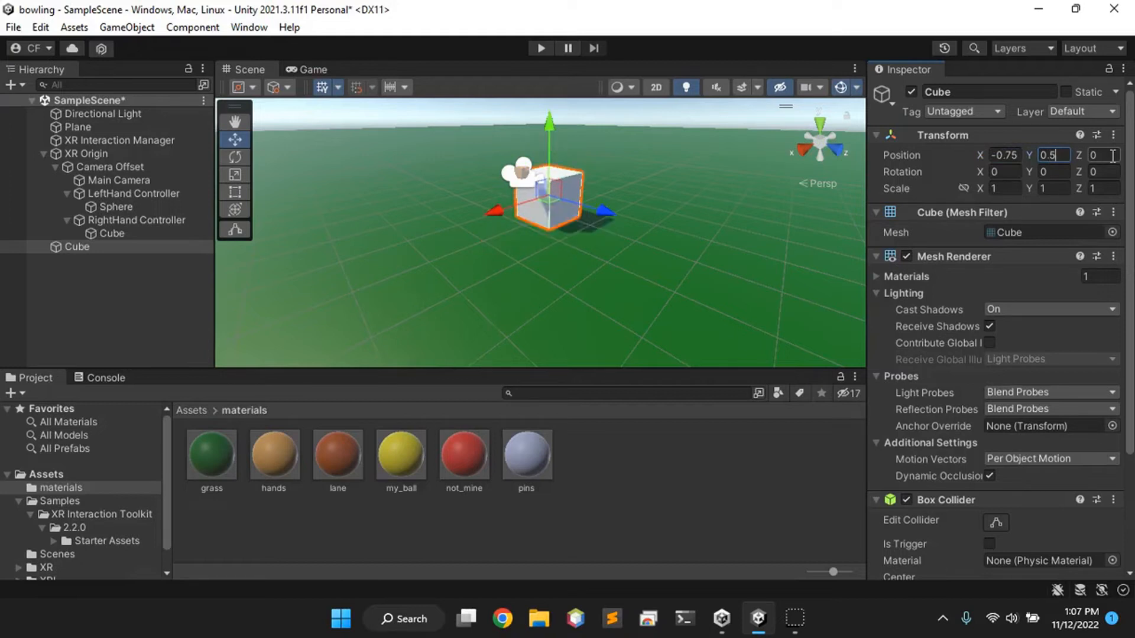
Set the top-level cube's scale to 0.75 on Y and 3 on Z.
{"action": "left_click", "coordinate": [1014, 189]}
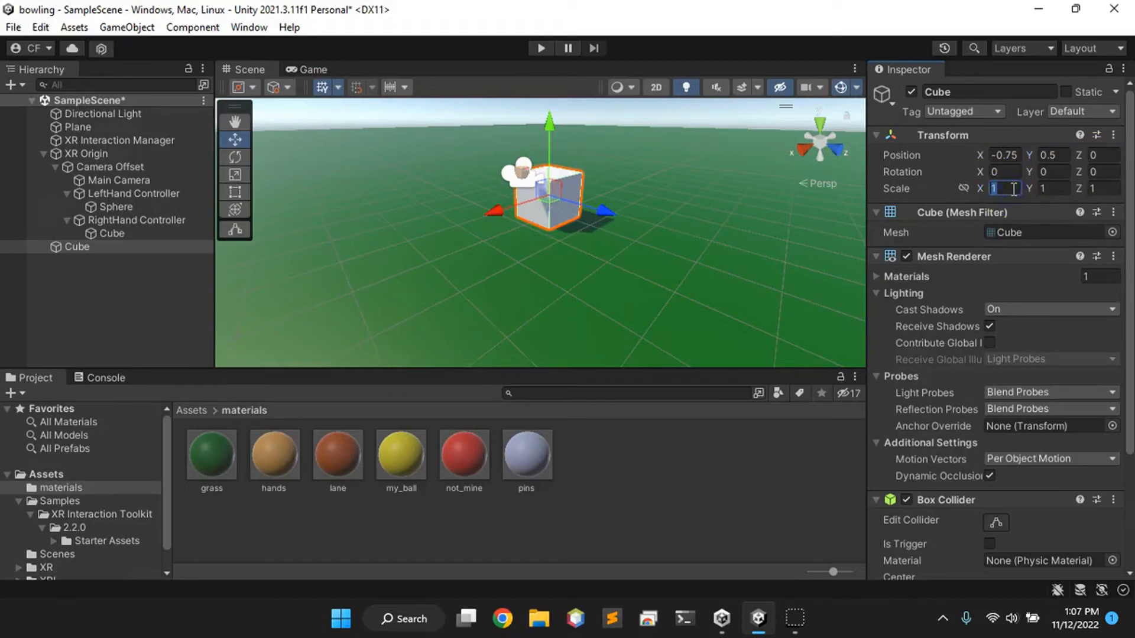
{"action": "key", "text": "Tab"}
{"action": "type", "text": "0.75"}
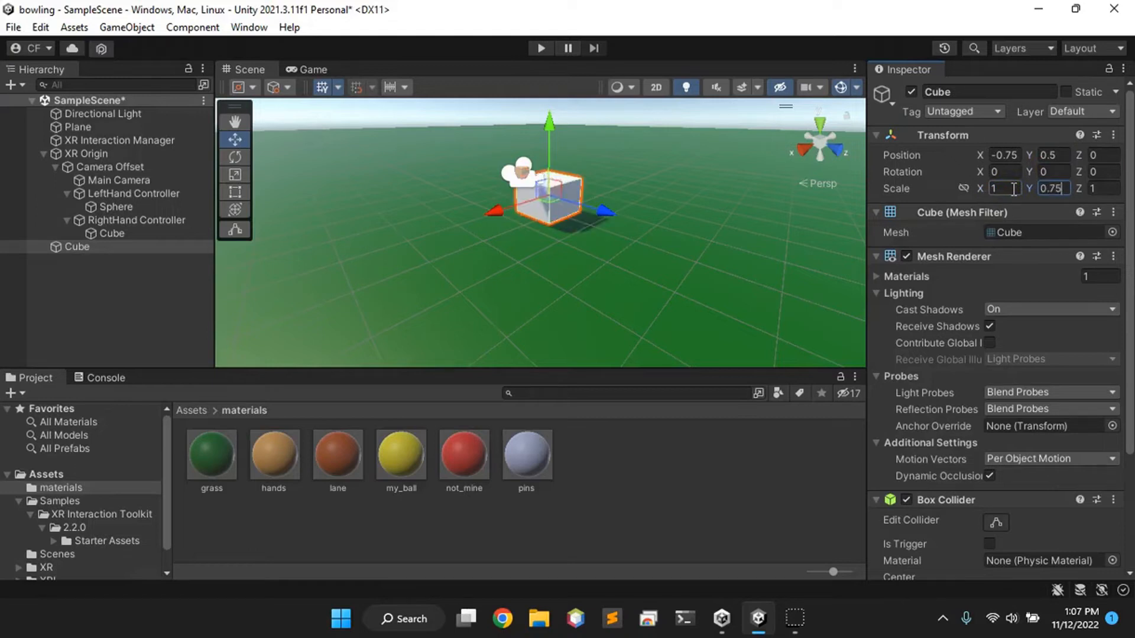
{"action": "key", "text": "Tab"}
{"action": "type", "text": "4"}
{"action": "key", "text": "BackSpace"}
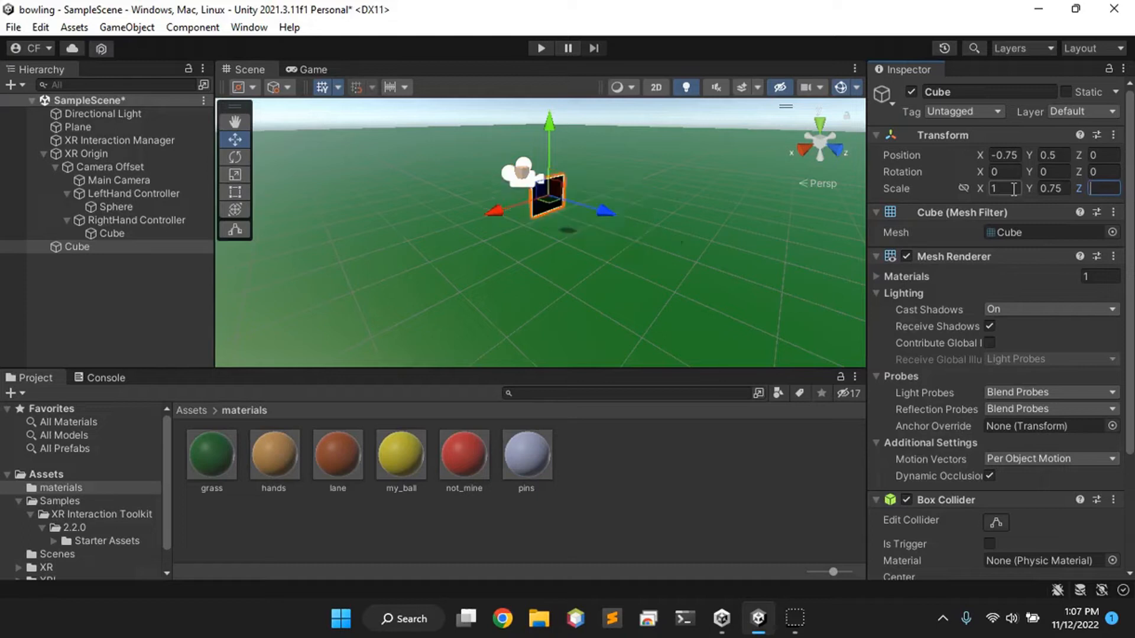
{"action": "type", "text": "3"}
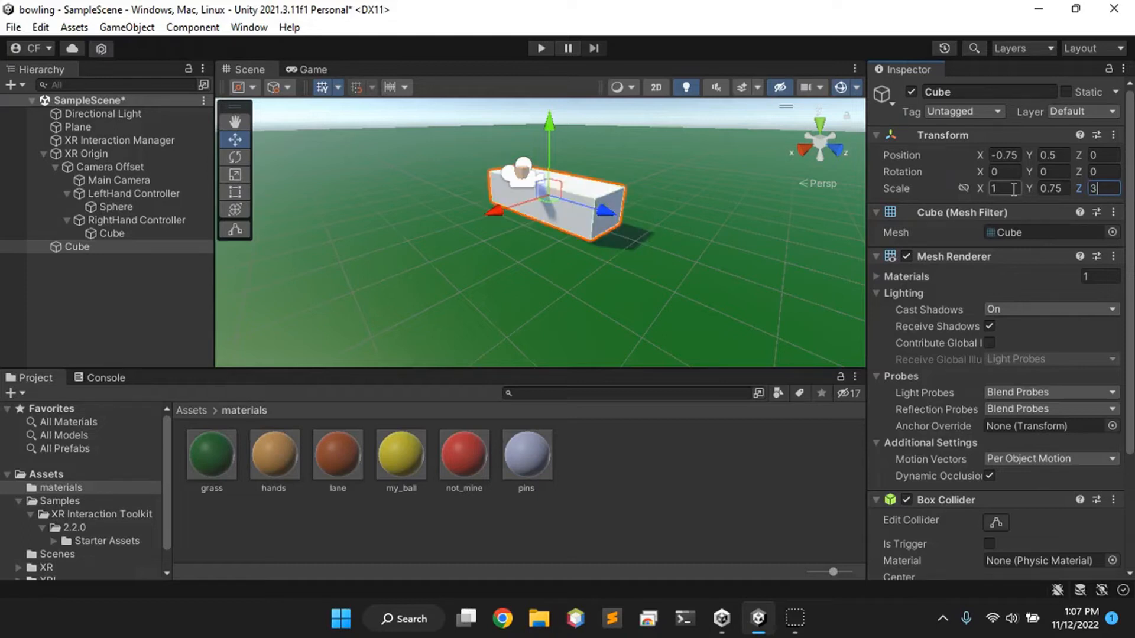
{"action": "left_click", "coordinate": [926, 187]}
Apply the lane material to the top-level cube and rename it rack.
{"action": "scroll", "coordinate": [963, 413], "scroll_direction": "down", "scroll_amount": 3}
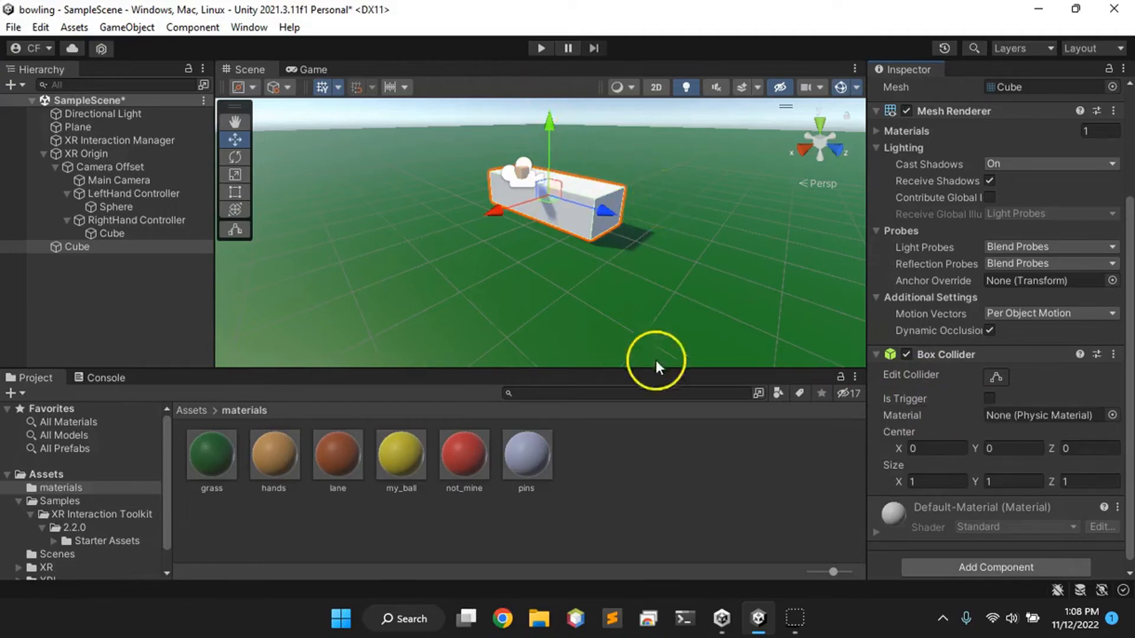
{"action": "left_click_drag", "start_coordinate": [329, 462], "coordinate": [883, 561]}
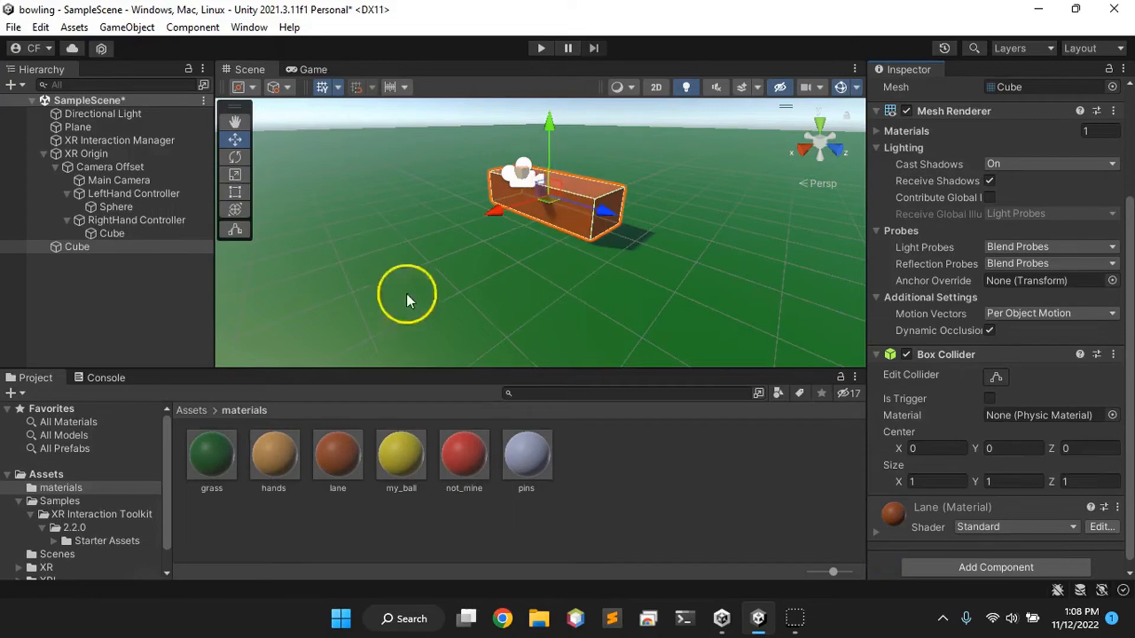
{"action": "left_click", "coordinate": [75, 247]}
{"action": "right_click", "coordinate": [80, 247]}
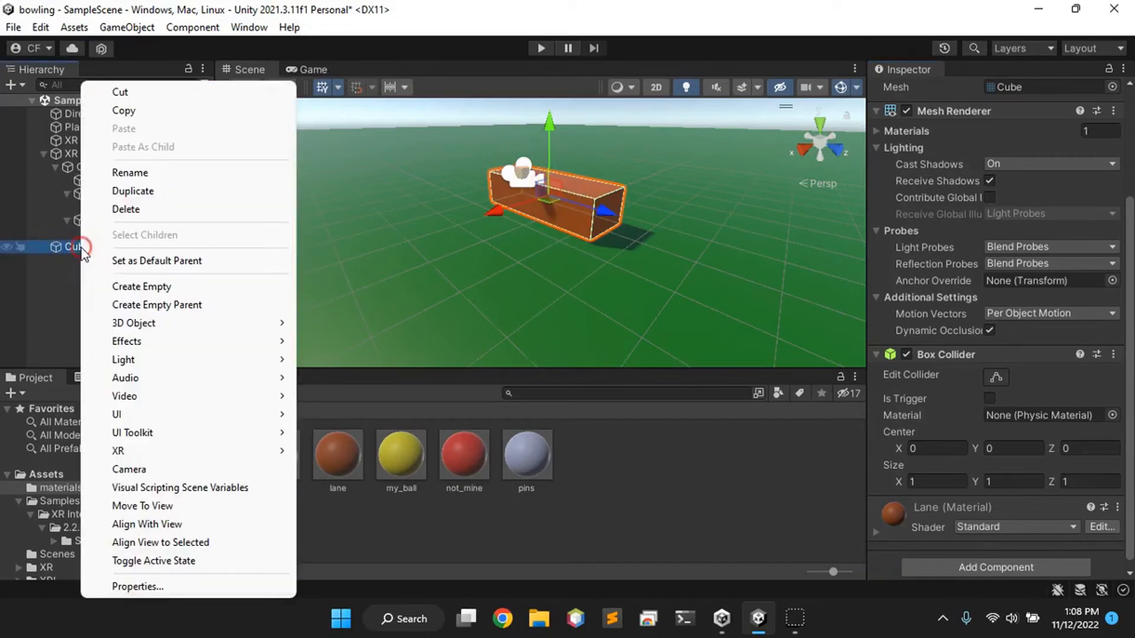
{"action": "left_click", "coordinate": [145, 171]}
{"action": "key", "text": "BackSpace"}
{"action": "type", "text": "rack"}
{"action": "key", "text": "Return"}
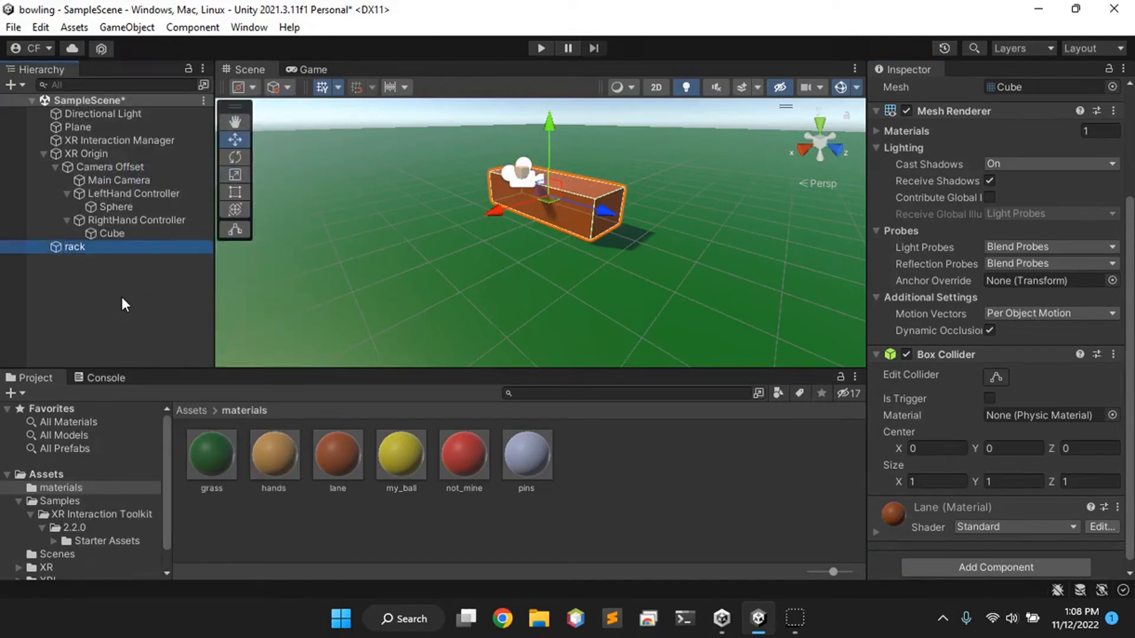
Add another 3D cube at the top level of the scene and name it lane.
{"action": "right_click", "coordinate": [72, 274]}
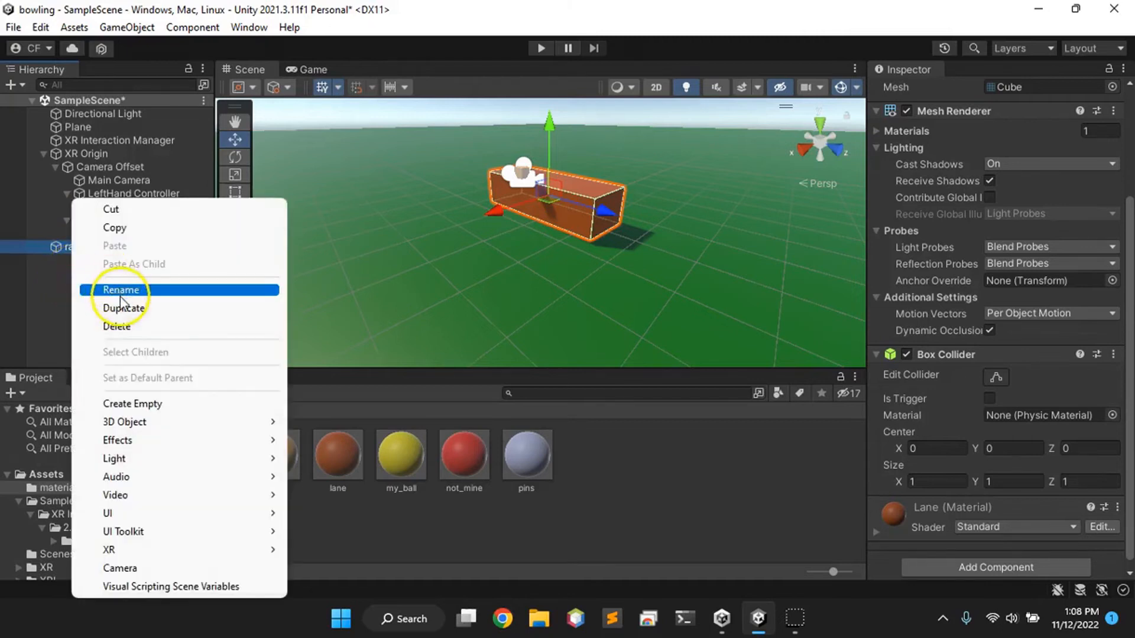
{"action": "mouse_move", "coordinate": [140, 422]}
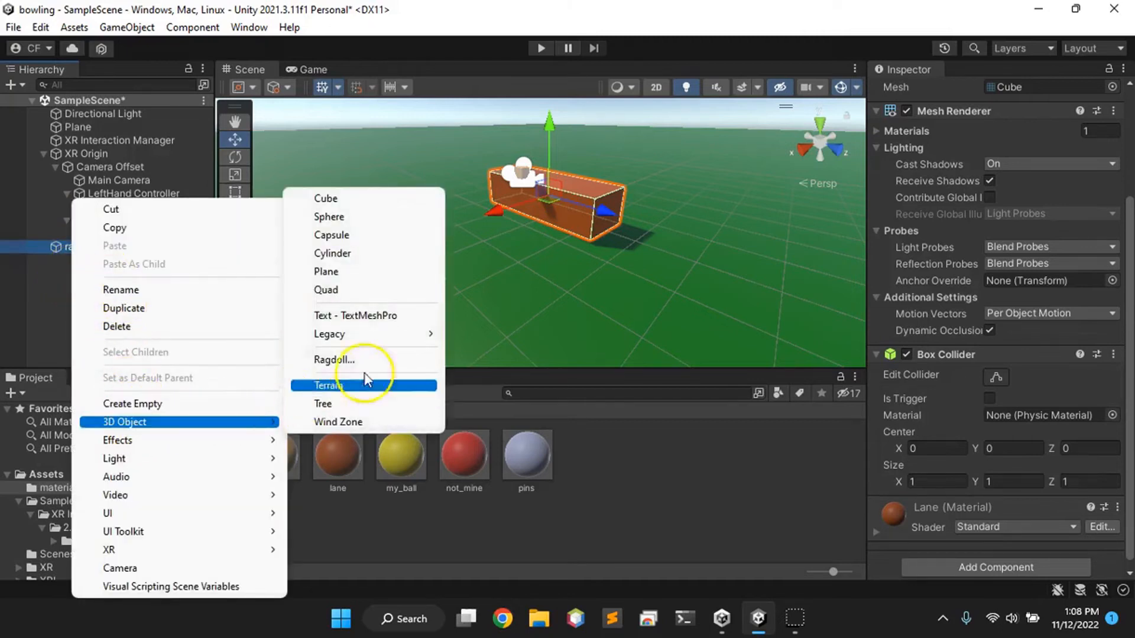
{"action": "left_click", "coordinate": [370, 198]}
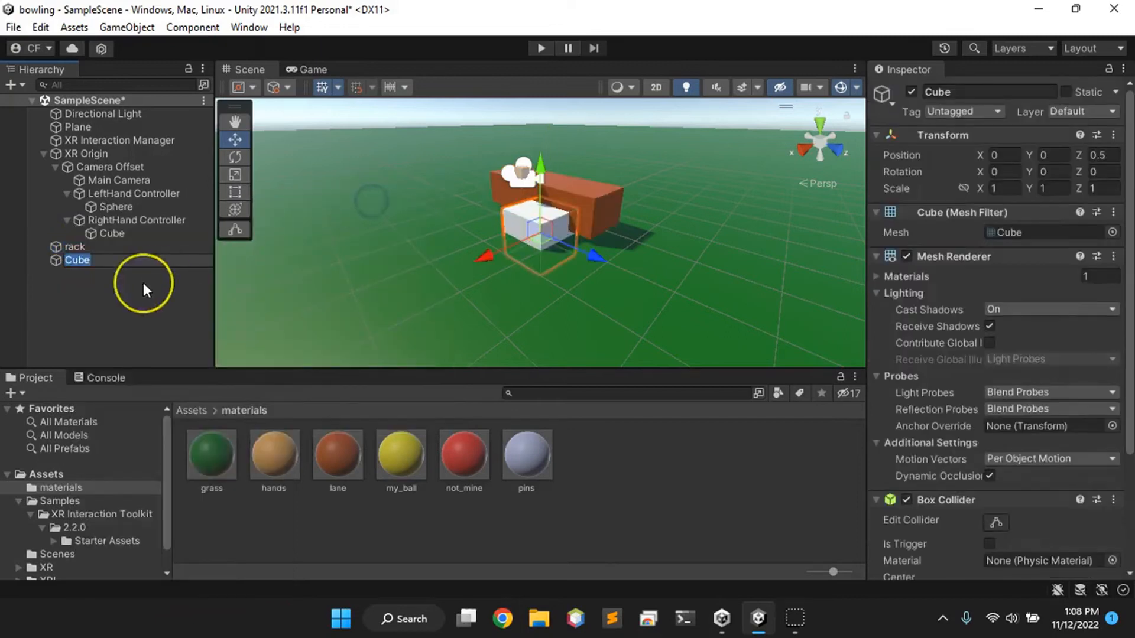
{"action": "type", "text": "lane"}
{"action": "key", "text": "Return"}
{"action": "left_click", "coordinate": [584, 256]}
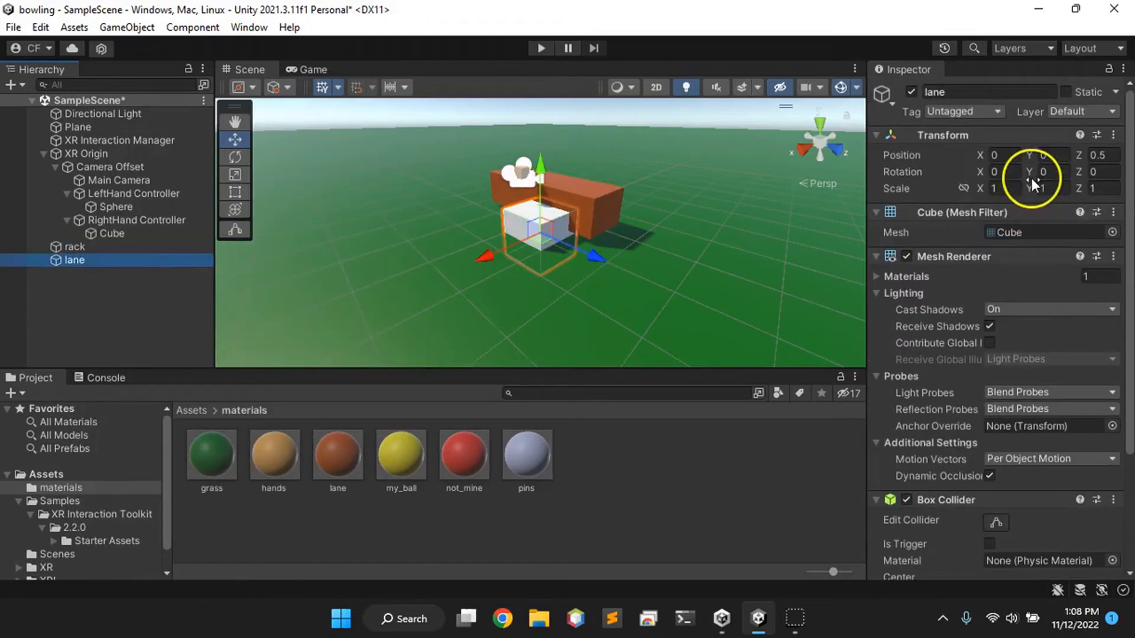
Set the lane cube's scale to 3 on X and 0.5 on Y.
{"action": "left_click", "coordinate": [1045, 156]}
{"action": "left_click", "coordinate": [1048, 188]}
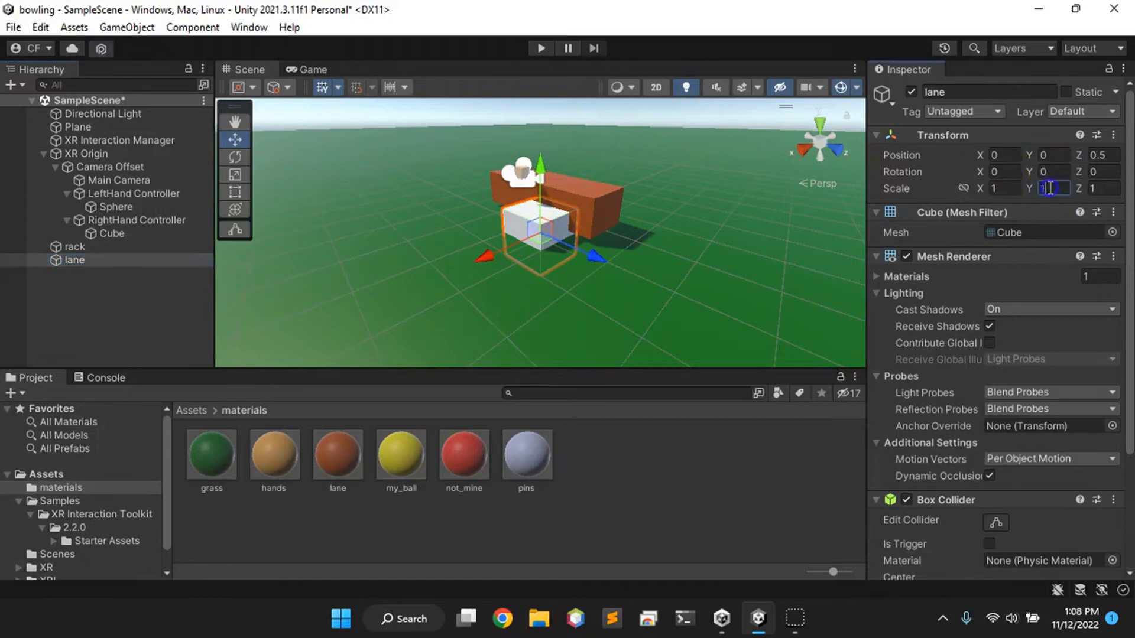
{"action": "type", "text": "0.5"}
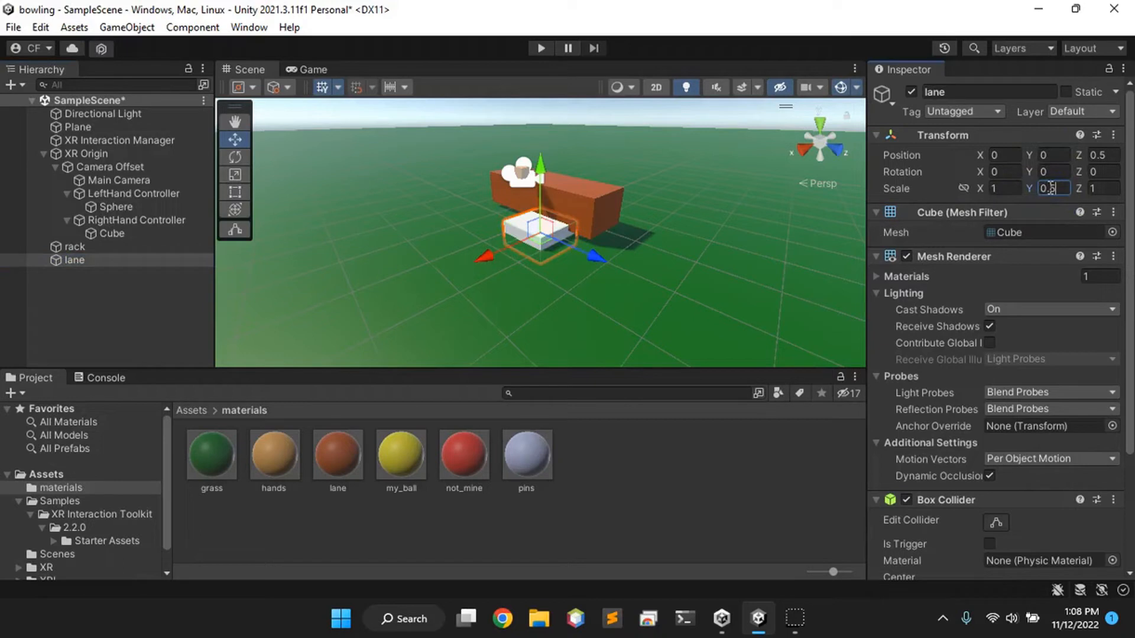
{"action": "left_click", "coordinate": [1008, 188]}
{"action": "type", "text": "2"}
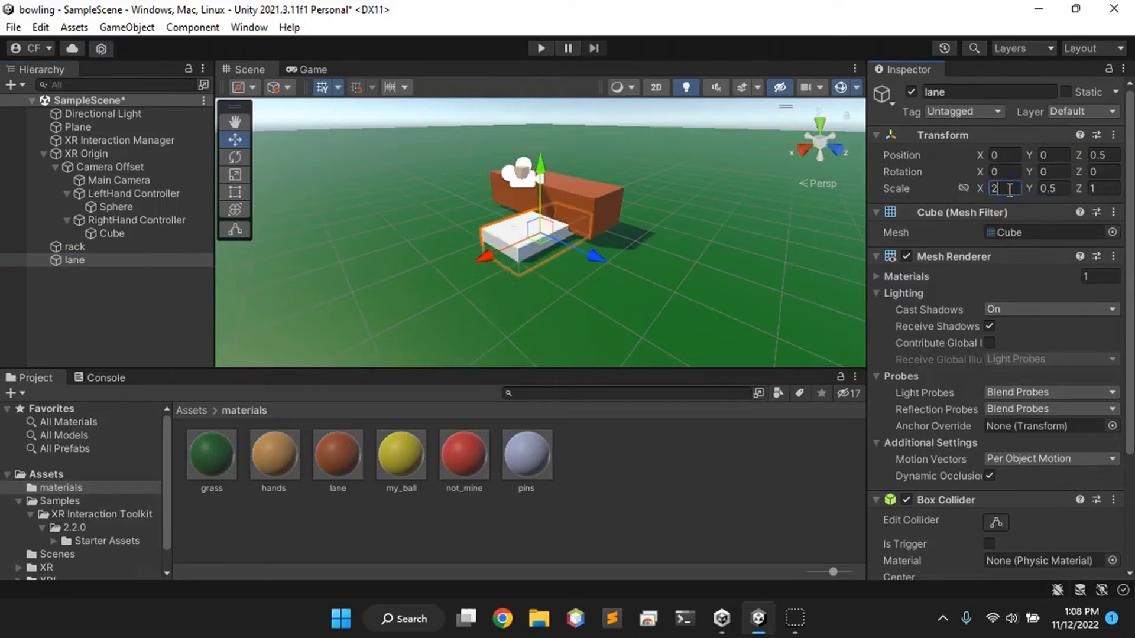
{"action": "key", "text": "BackSpace"}
{"action": "type", "text": "3"}
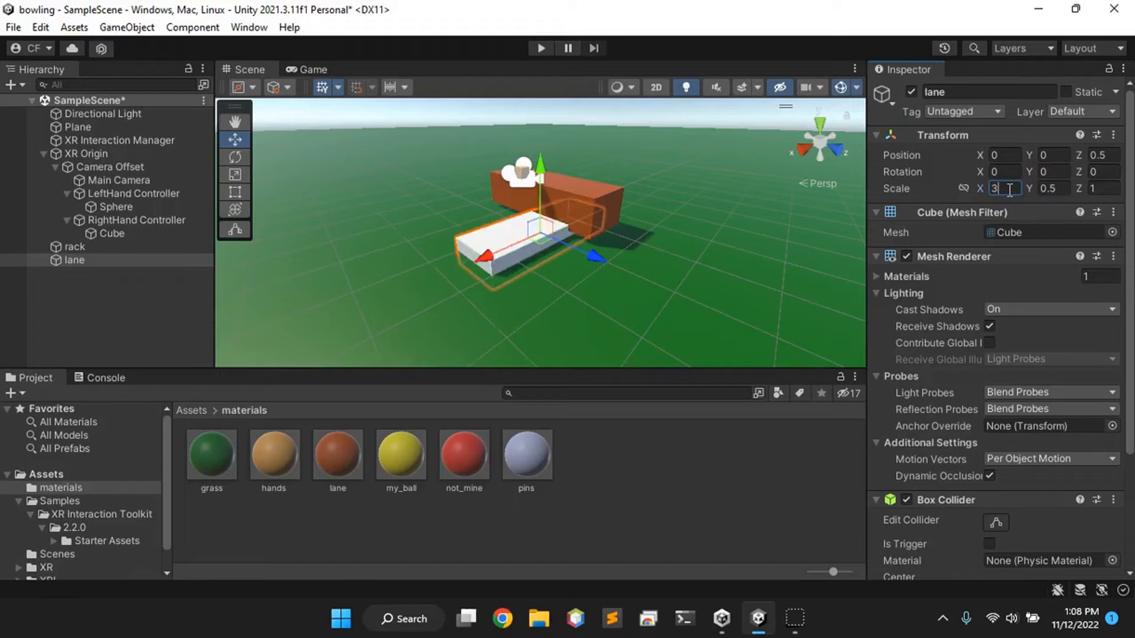
Flatten the lane to a Y scale of 0.25 and stretch it to a Z scale of 9.
{"action": "left_click", "coordinate": [1115, 189]}
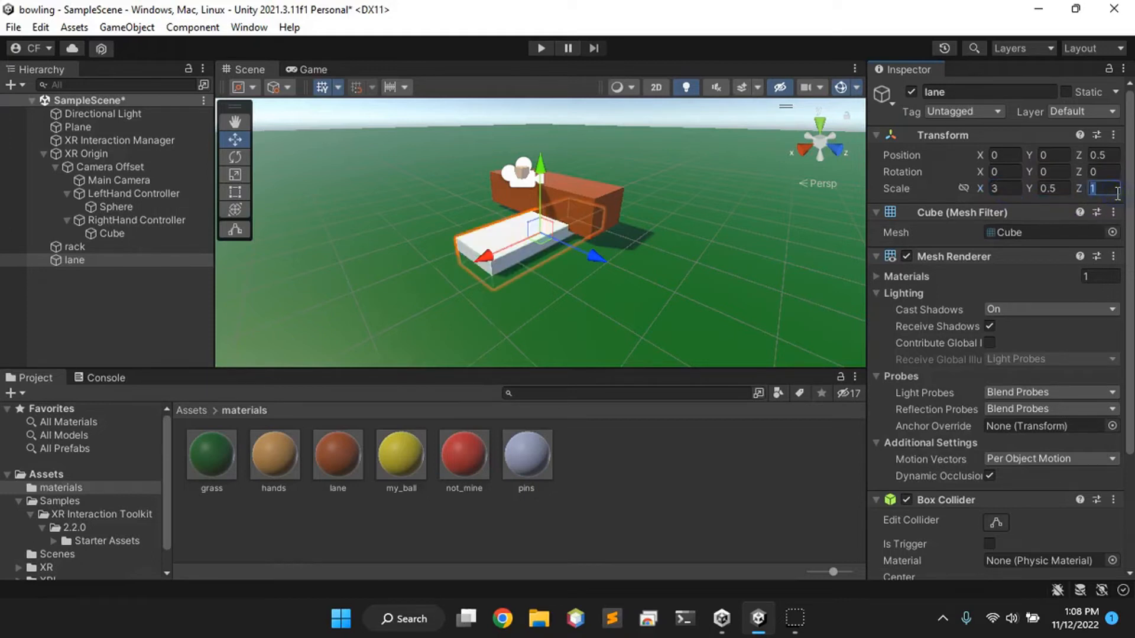
{"action": "left_click", "coordinate": [1067, 189]}
{"action": "double_click", "coordinate": [1068, 189]}
{"action": "type", "text": "0.25"}
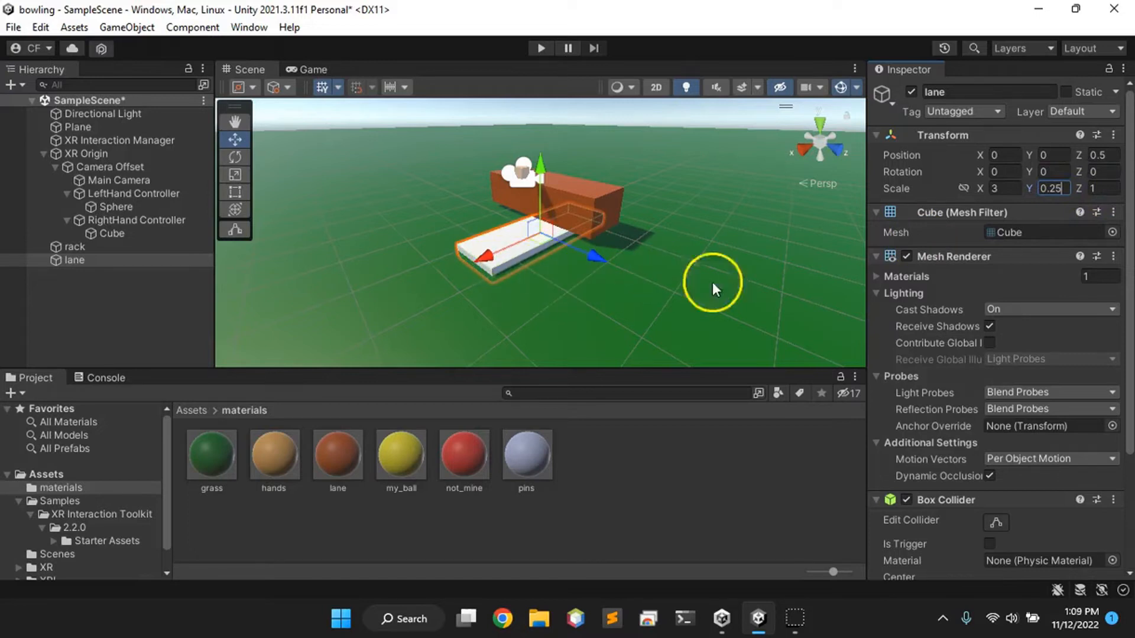
{"action": "left_click", "coordinate": [1102, 189]}
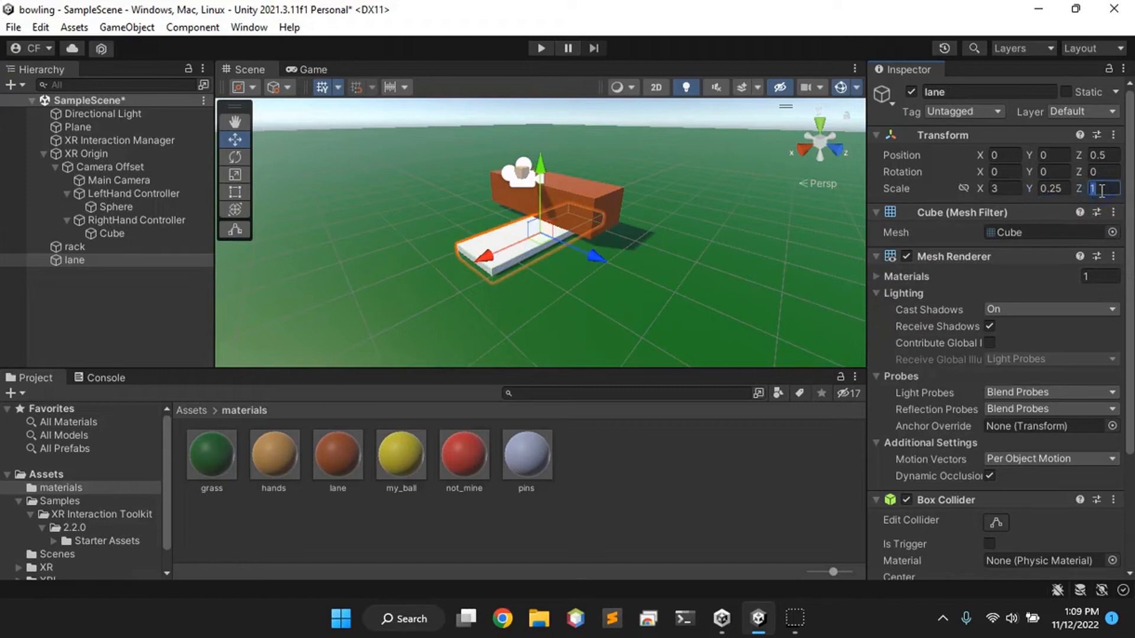
{"action": "type", "text": "9"}
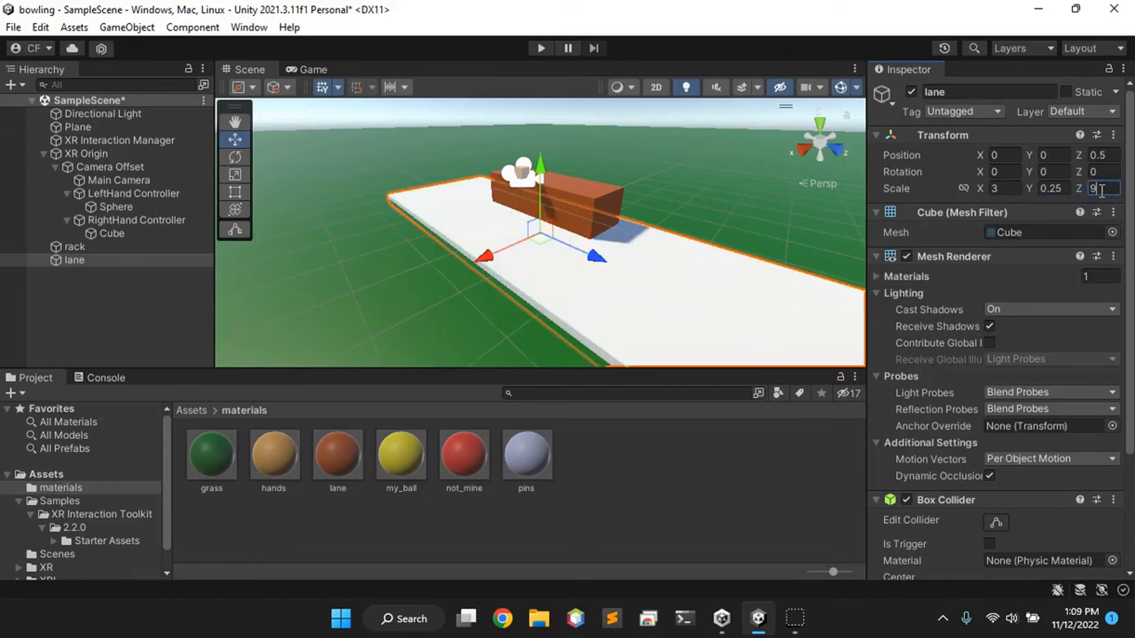
Move the lane forward along the Z axis to a position of about 2.86.
{"action": "scroll", "coordinate": [594, 241], "scroll_direction": "down", "scroll_amount": 5}
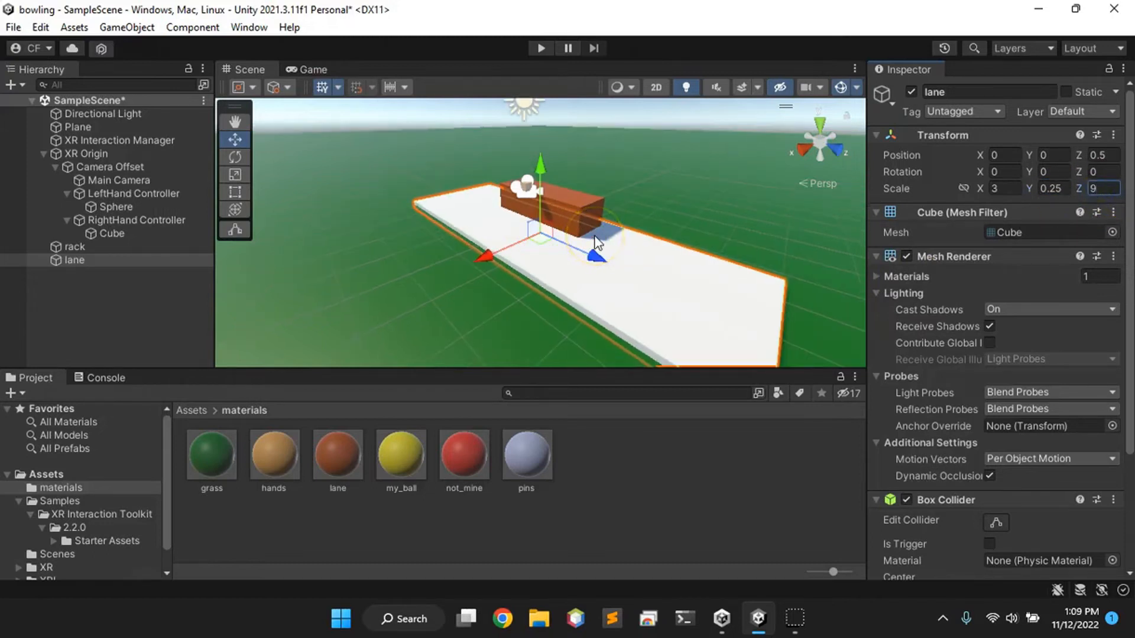
{"action": "left_click_drag", "start_coordinate": [594, 255], "coordinate": [698, 302]}
{"action": "scroll", "coordinate": [699, 304], "scroll_direction": "down", "scroll_amount": 4}
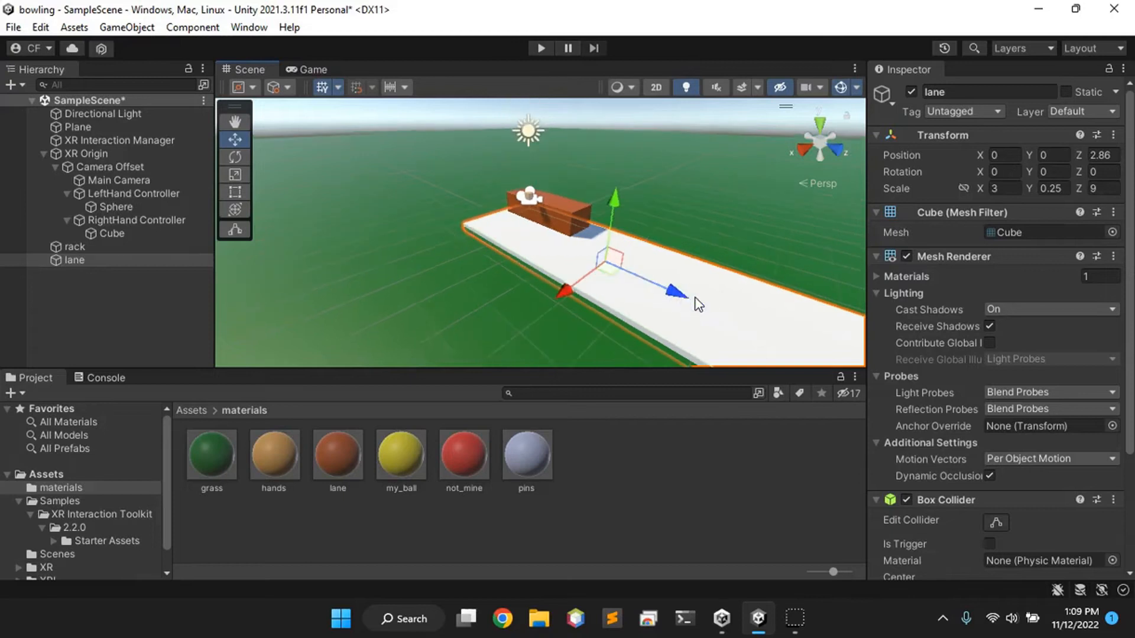
Set the lane's Z scale to 12 after trying 15, and assign the lane material to it.
{"action": "left_click", "coordinate": [1105, 188]}
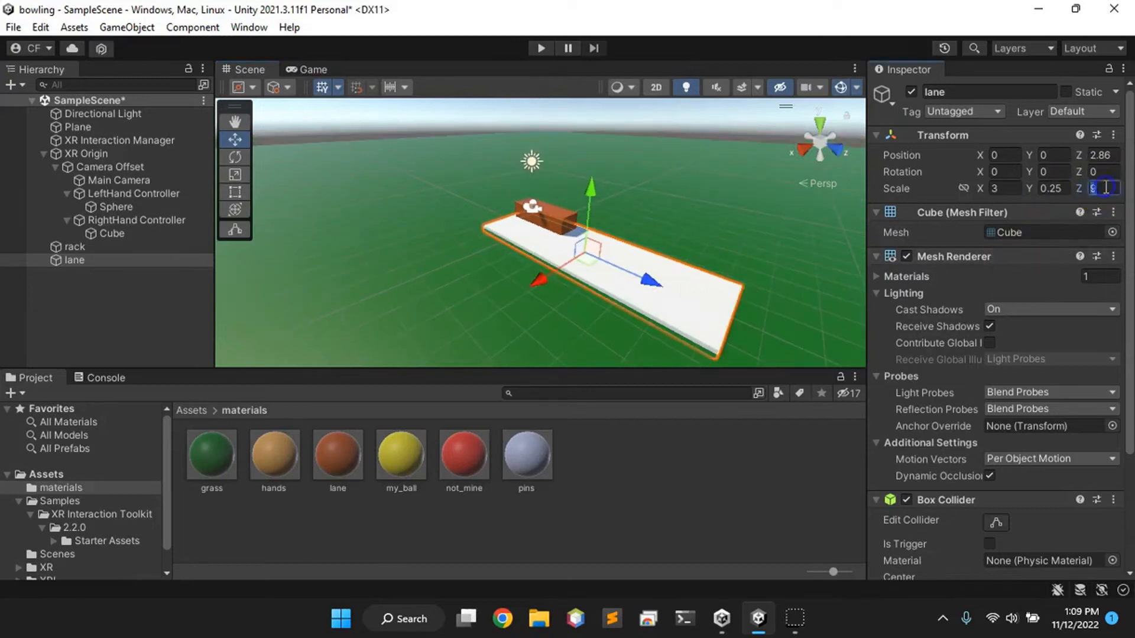
{"action": "type", "text": "15"}
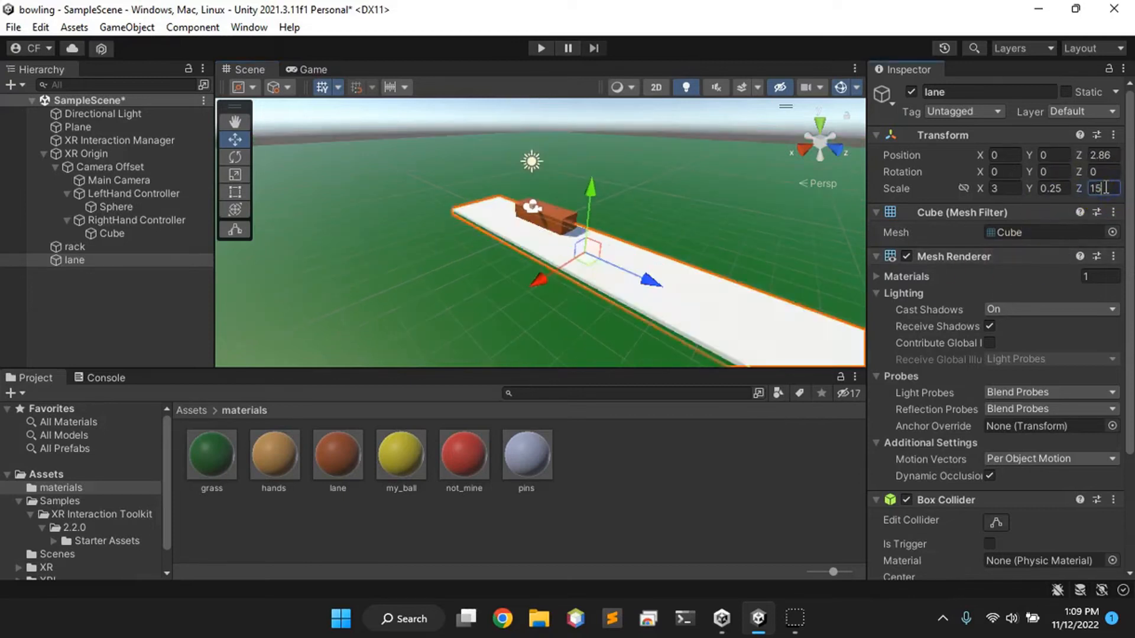
{"action": "scroll", "coordinate": [1106, 187], "scroll_direction": "down", "scroll_amount": 4}
{"action": "scroll", "coordinate": [1107, 186], "scroll_direction": "up", "scroll_amount": 4}
{"action": "left_click", "coordinate": [1109, 183]}
{"action": "type", "text": "12"}
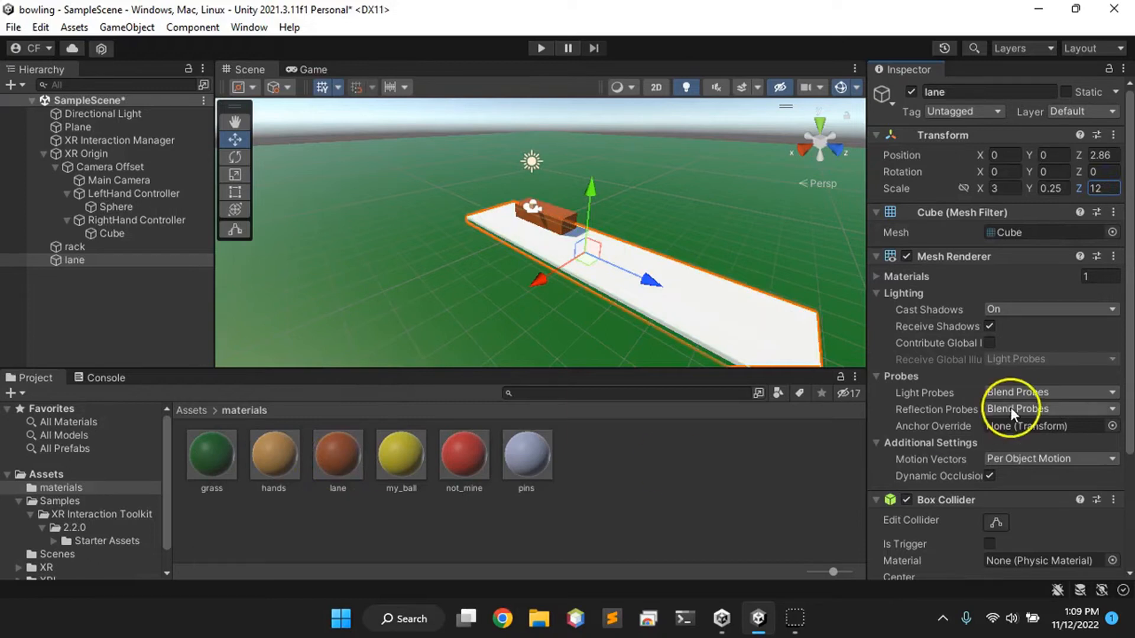
{"action": "scroll", "coordinate": [971, 414], "scroll_direction": "down", "scroll_amount": 3}
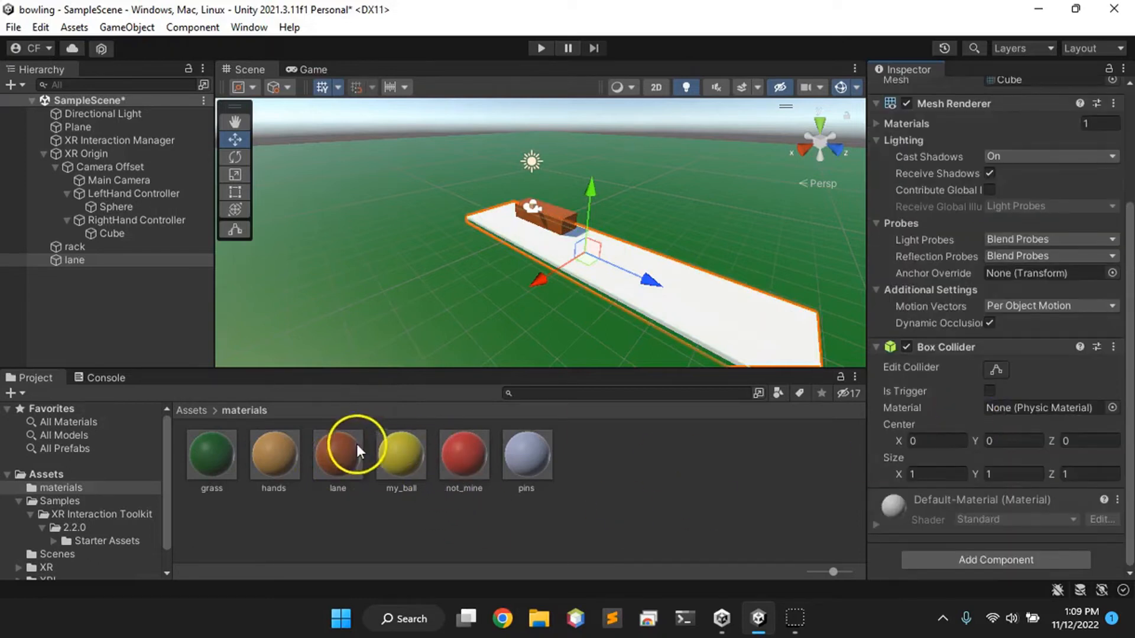
{"action": "left_click_drag", "start_coordinate": [350, 448], "coordinate": [892, 559]}
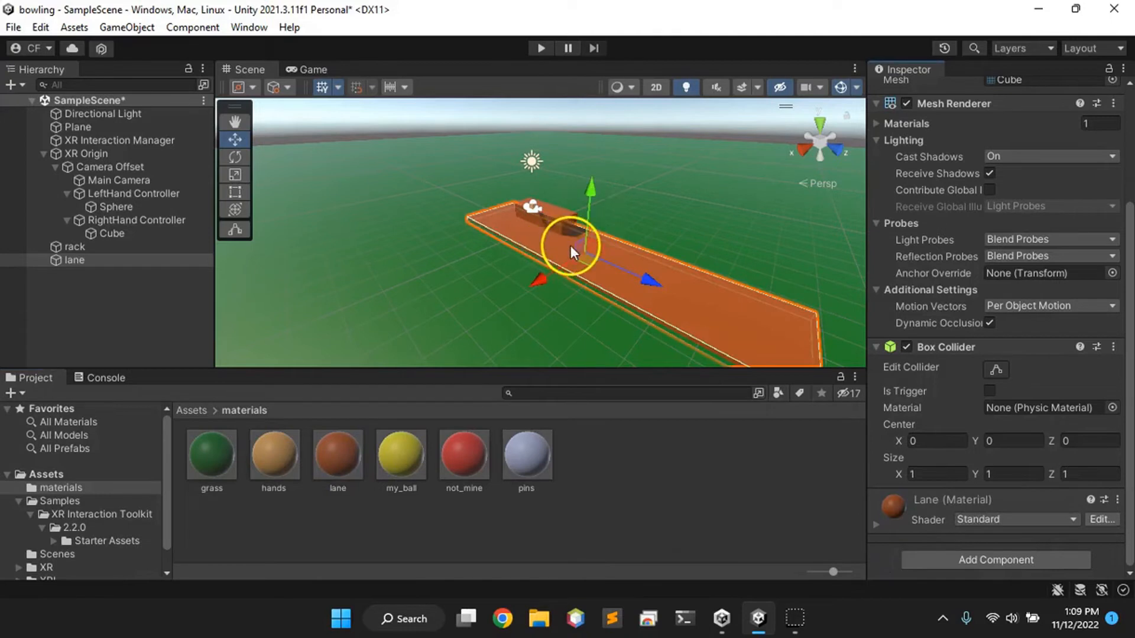
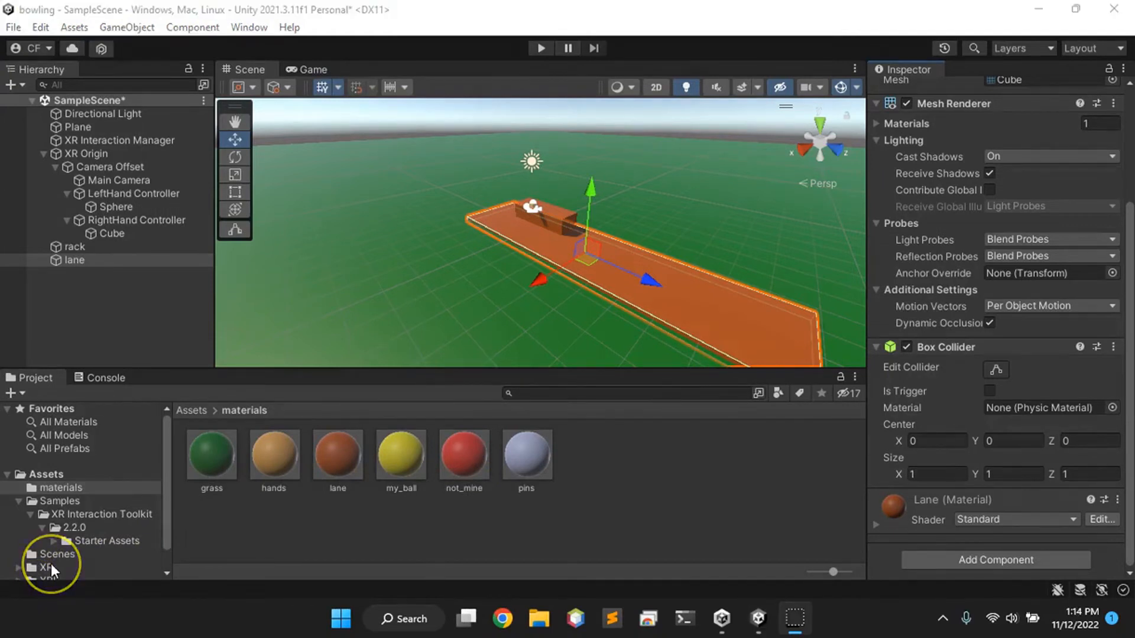
Create a 3D sphere at the scene's root level and name it not_mine.
{"action": "right_click", "coordinate": [84, 319]}
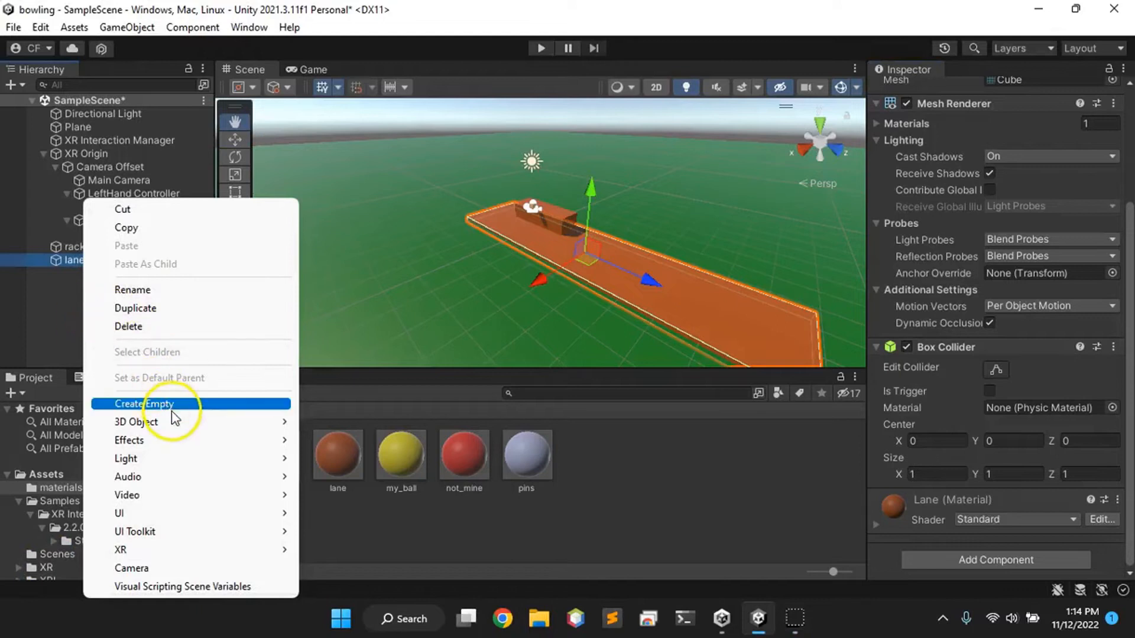
{"action": "mouse_move", "coordinate": [177, 423]}
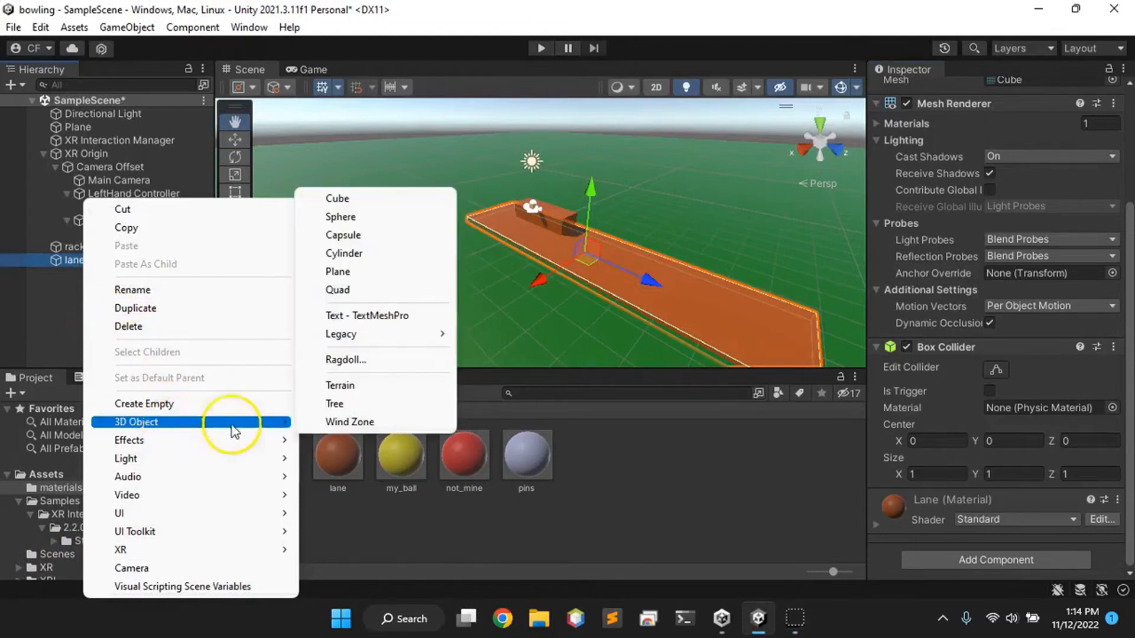
{"action": "left_click", "coordinate": [368, 220]}
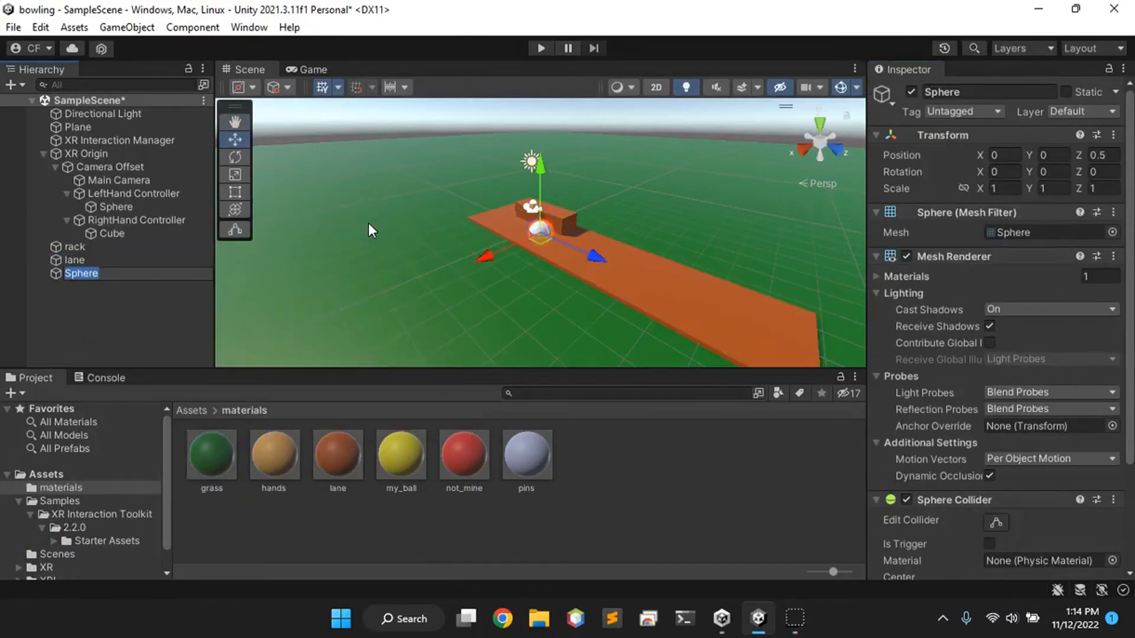
{"action": "type", "text": "no"}
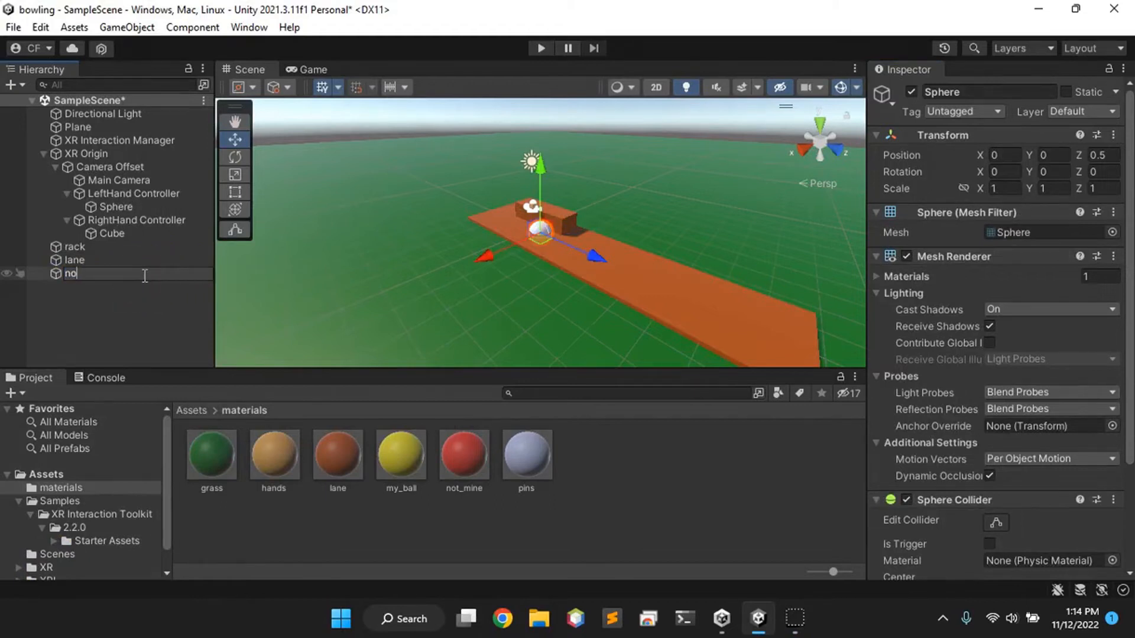
{"action": "type", "text": "t_mine"}
{"action": "key", "text": "Return"}
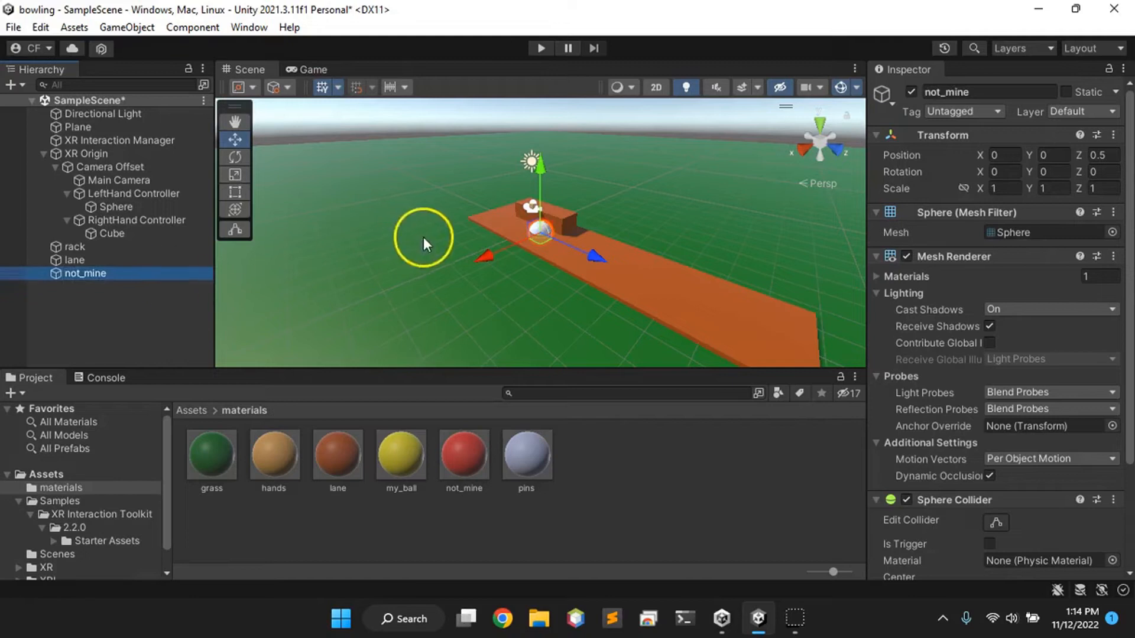
Set the not_mine sphere's scale to 0.75 on X, Y and Z.
{"action": "left_click", "coordinate": [1005, 188]}
{"action": "type", "text": "0."}
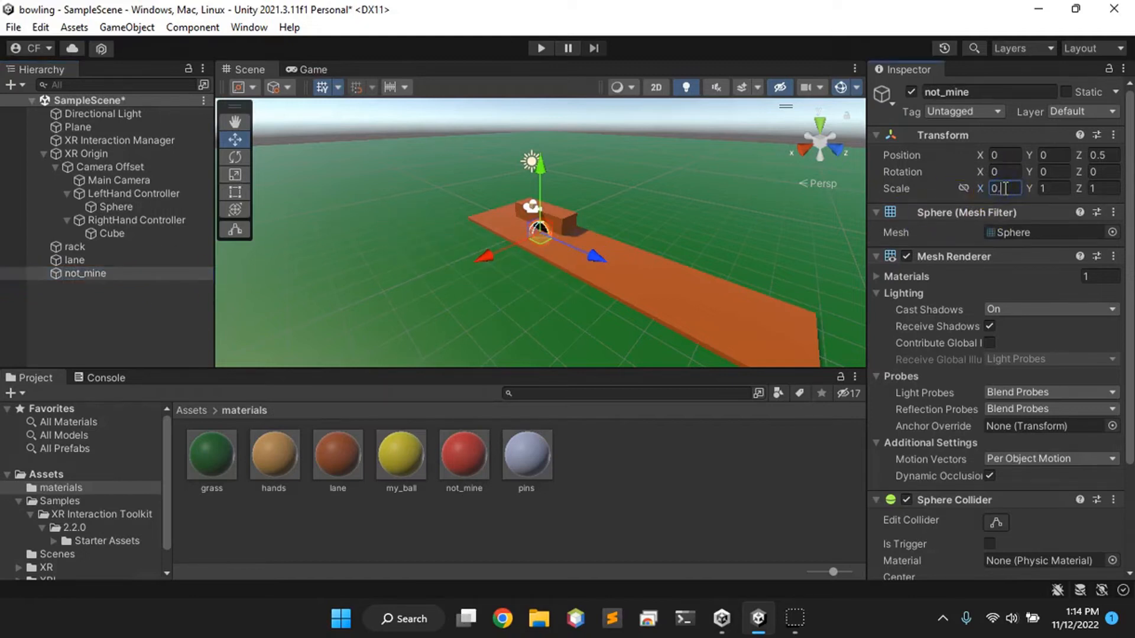
{"action": "type", "text": "75"}
{"action": "key", "text": "Tab"}
{"action": "type", "text": "0.75"}
{"action": "key", "text": "Tab"}
{"action": "type", "text": "0.75"}
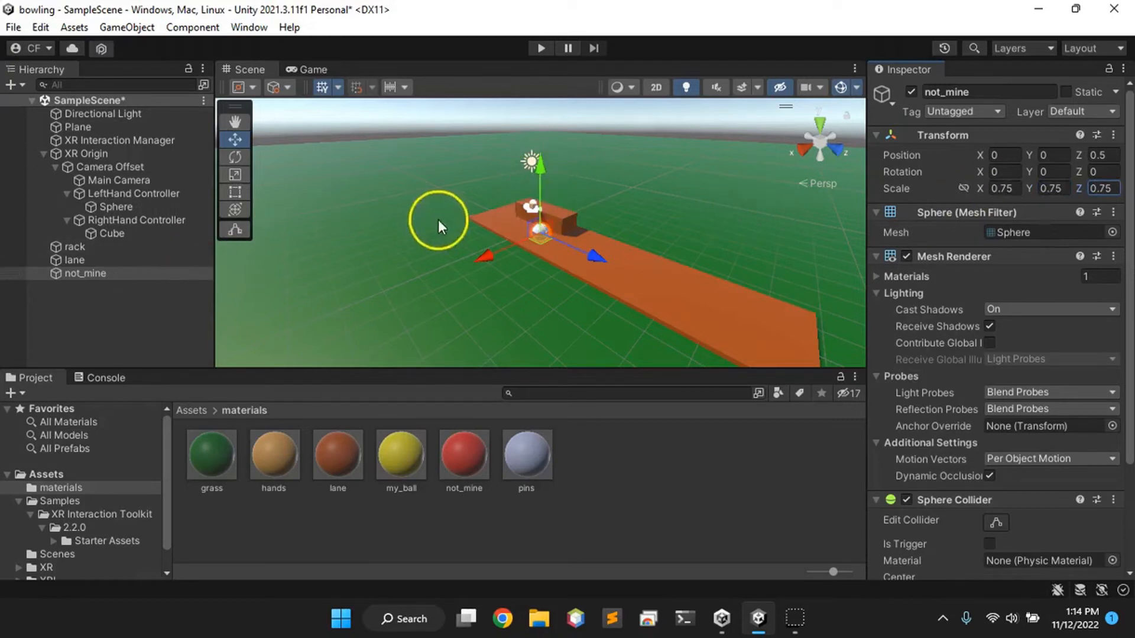
Move the not_mine sphere up above the rack, to about -0.36 on X and 1.34 on Y.
{"action": "scroll", "coordinate": [534, 272], "scroll_direction": "up", "scroll_amount": 5}
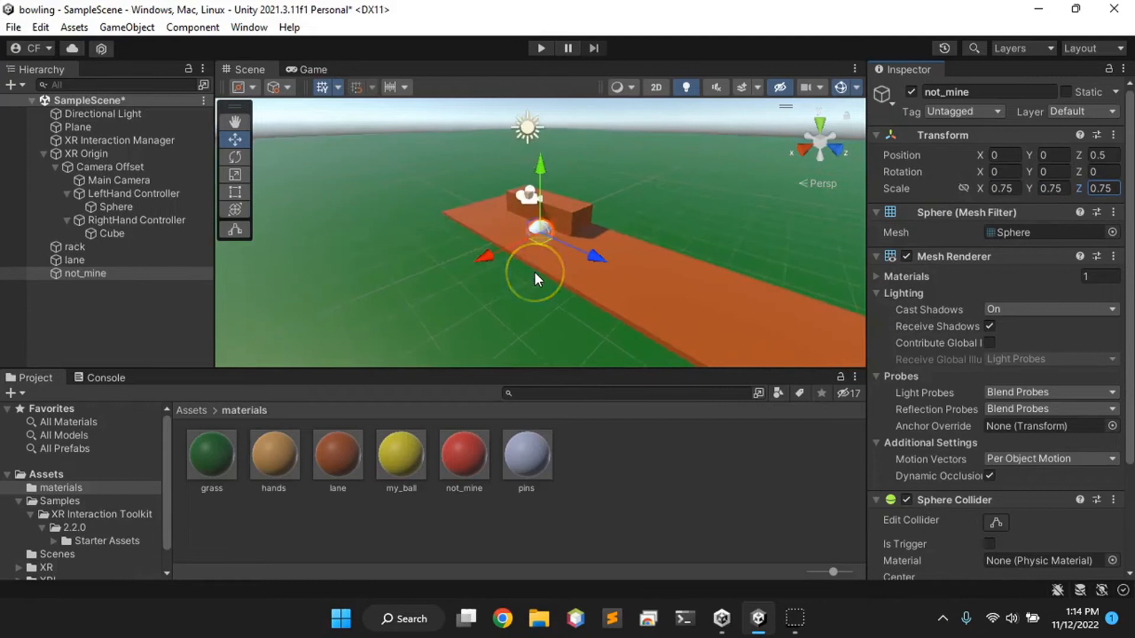
{"action": "left_click_drag", "start_coordinate": [541, 168], "coordinate": [534, 61]}
{"action": "left_click_drag", "start_coordinate": [482, 147], "coordinate": [503, 136]}
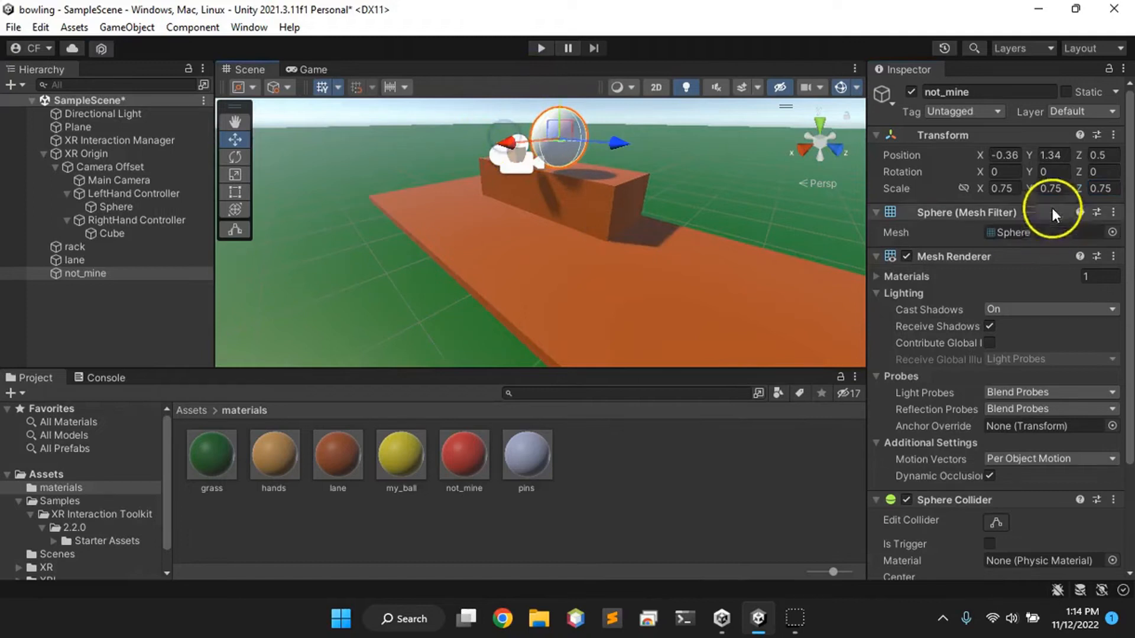
Shrink the not_mine sphere to a scale of 0.5 on X, Y and Z.
{"action": "left_click", "coordinate": [1003, 188]}
{"action": "type", "text": "0.5"}
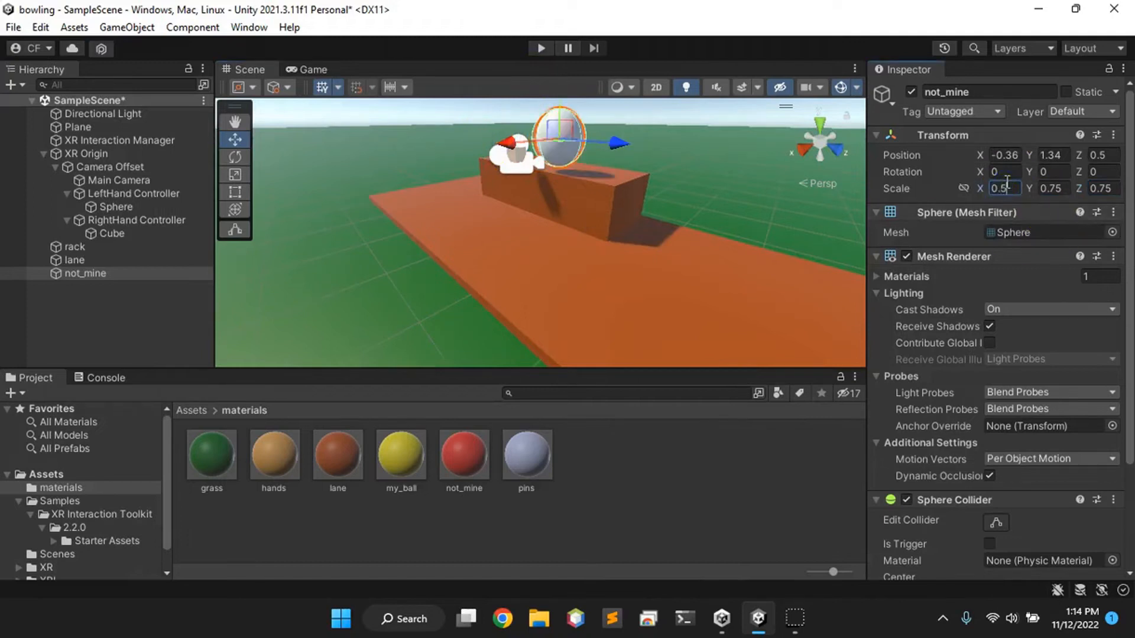
{"action": "key", "text": "Tab"}
{"action": "type", "text": "0.5"}
{"action": "key", "text": "Tab"}
{"action": "type", "text": "0.5"}
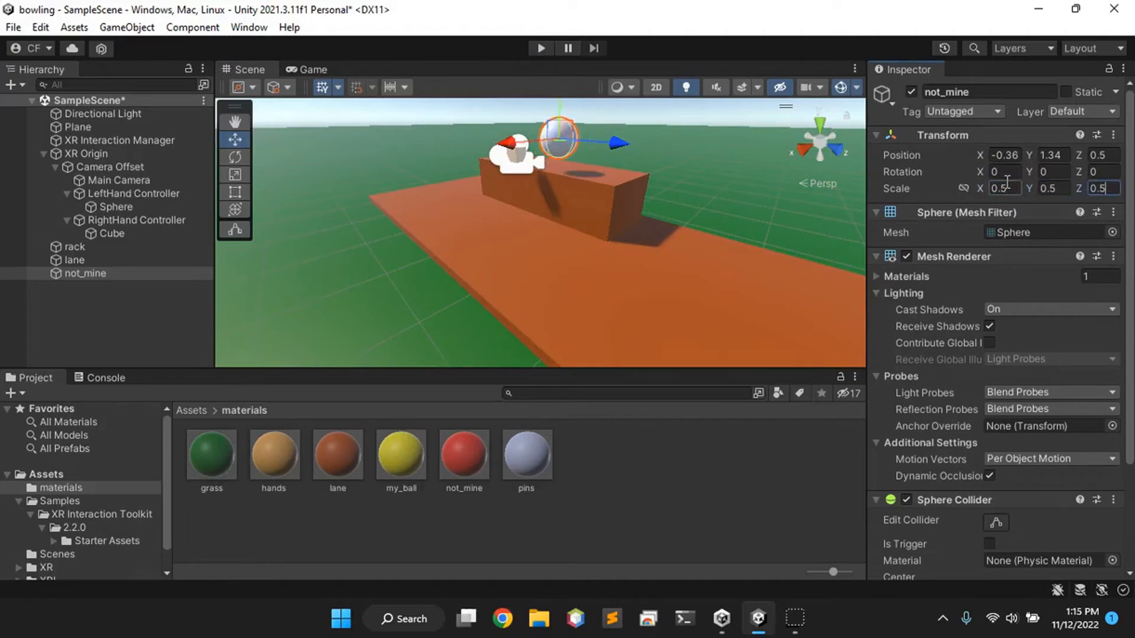
Lower the not_mine sphere onto the rack and shift it to about X -0.56, Y 1.11, Z 0.18.
{"action": "scroll", "coordinate": [678, 195], "scroll_direction": "down", "scroll_amount": 3}
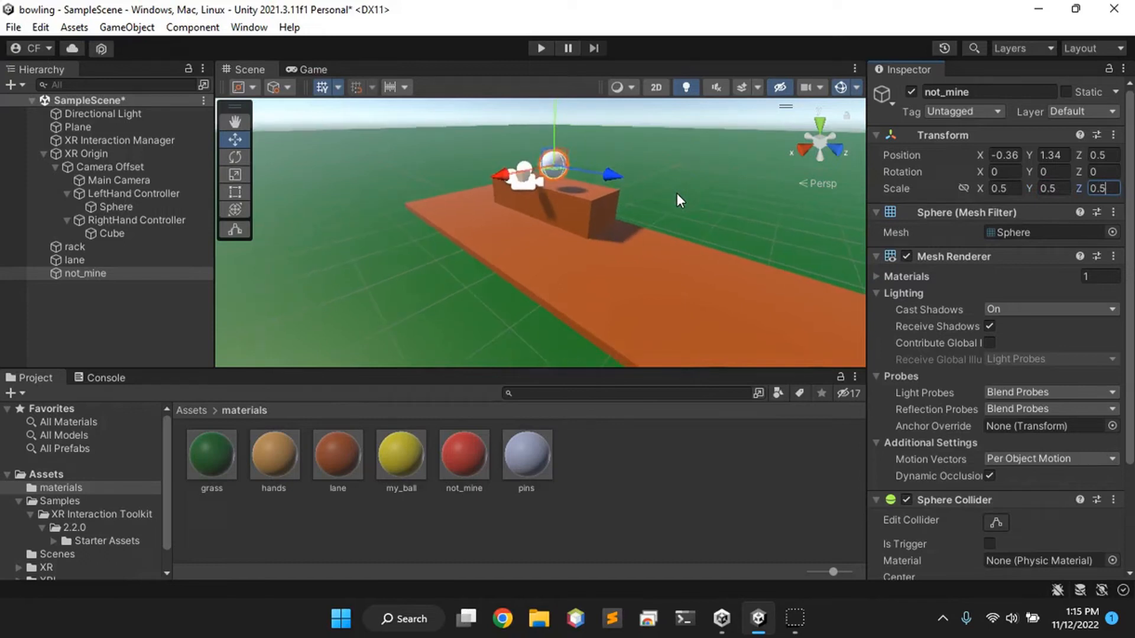
{"action": "scroll", "coordinate": [583, 207], "scroll_direction": "down", "scroll_amount": 3}
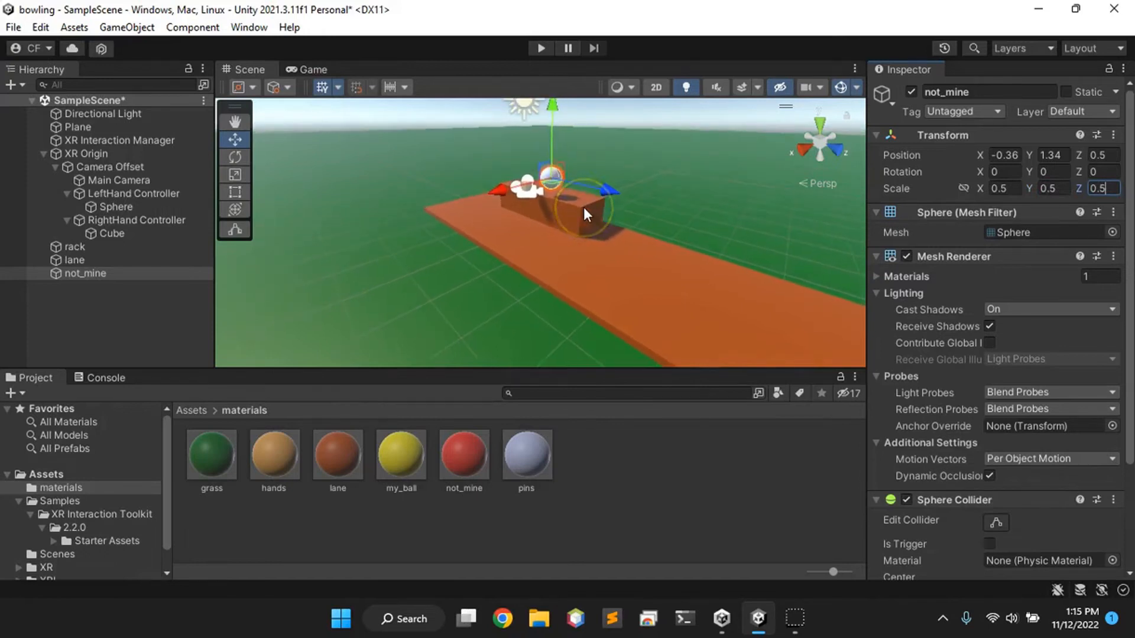
{"action": "left_click_drag", "start_coordinate": [556, 103], "coordinate": [555, 111]}
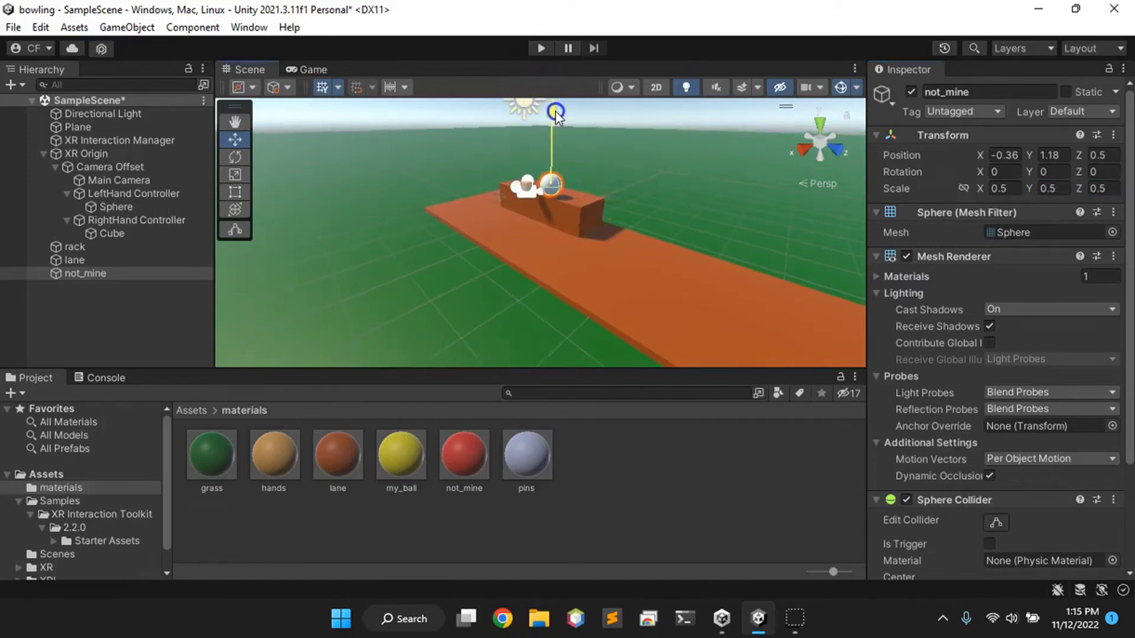
{"action": "double_click", "coordinate": [86, 272]}
{"action": "left_click_drag", "start_coordinate": [473, 254], "coordinate": [532, 225]}
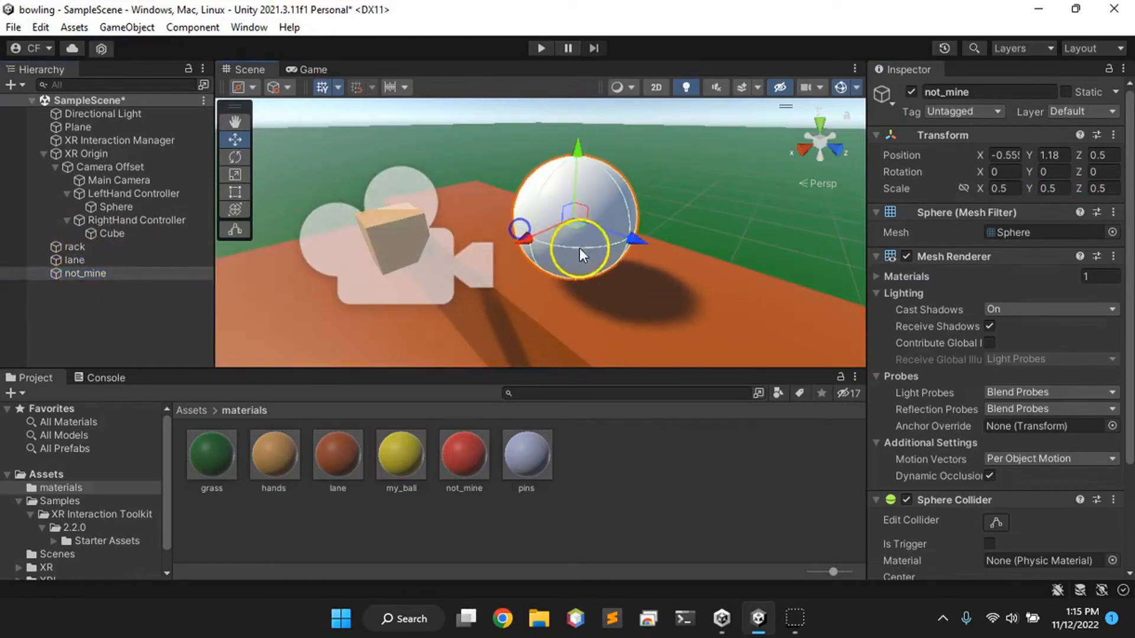
{"action": "left_click_drag", "start_coordinate": [639, 239], "coordinate": [574, 219]}
{"action": "mouse_move", "coordinate": [519, 129]}
{"action": "left_mouse_down"}
{"action": "mouse_move", "coordinate": [522, 172]}
{"action": "mouse_move", "coordinate": [526, 140]}
{"action": "left_mouse_up"}
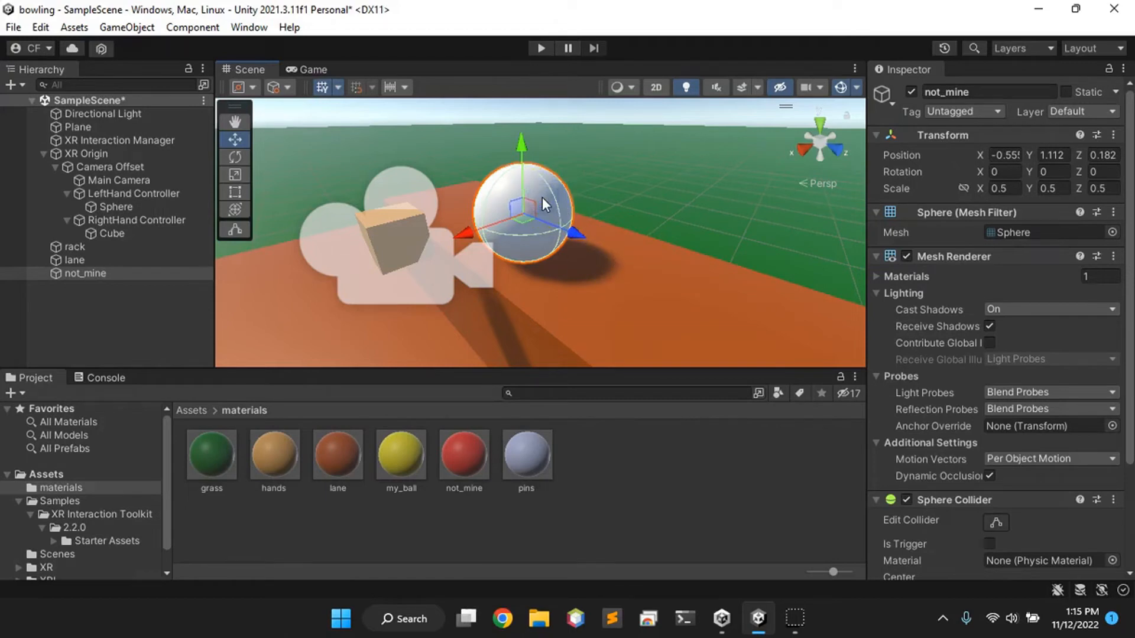
Duplicate the not_mine sphere as my_ball and move the copy along the rack to about 0.95 on Z.
{"action": "key", "text": "ctrl+d"}
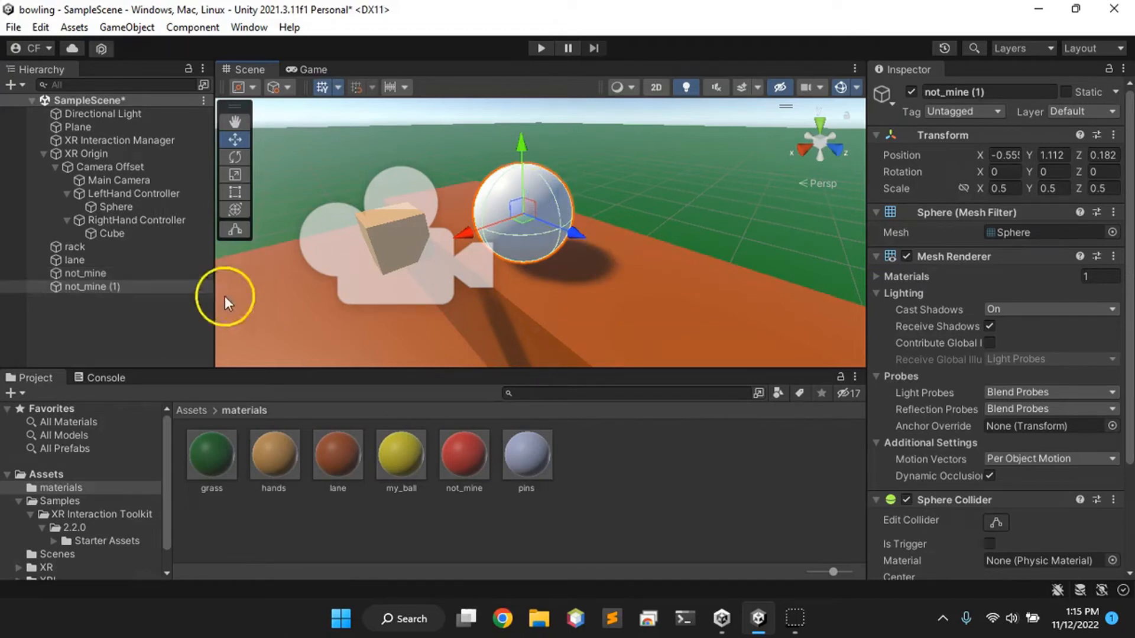
{"action": "left_click", "coordinate": [96, 289]}
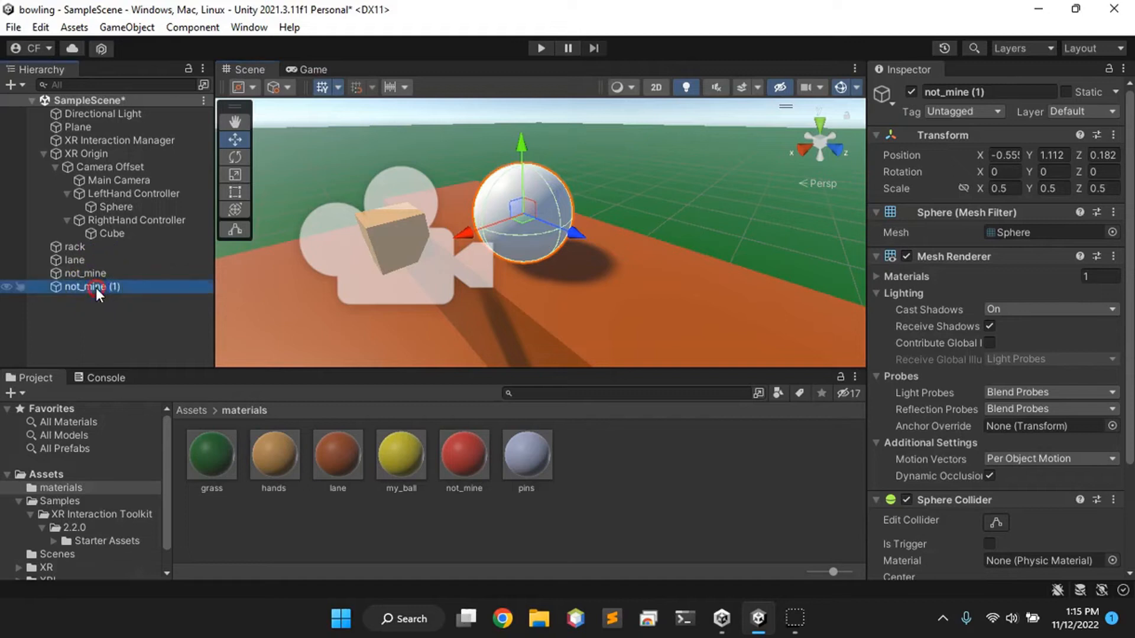
{"action": "right_click", "coordinate": [96, 288]}
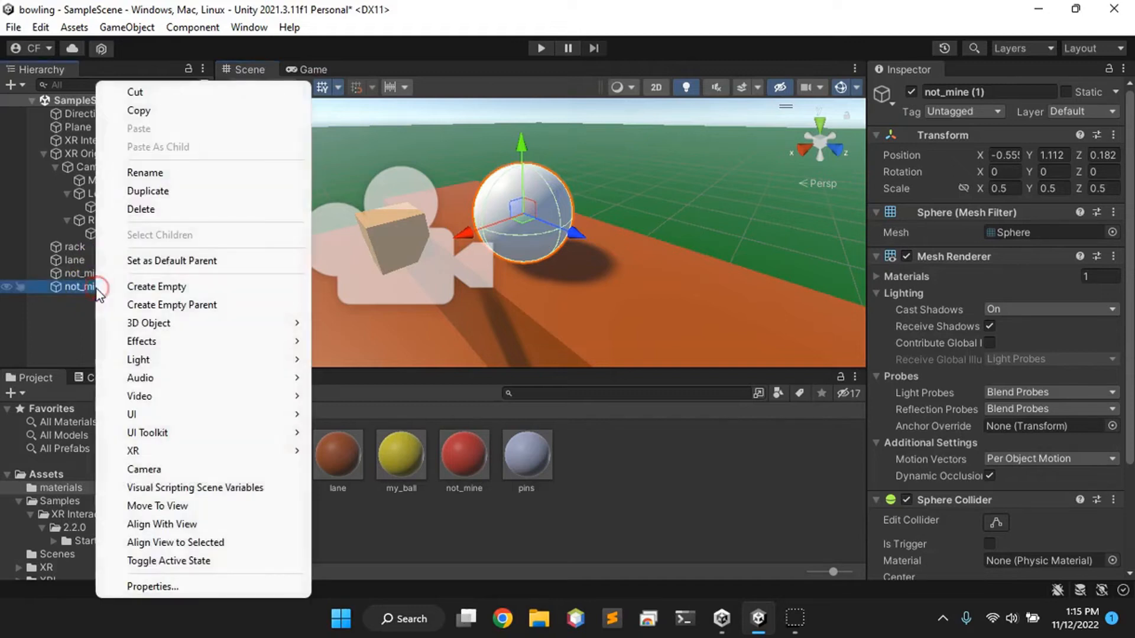
{"action": "left_click", "coordinate": [179, 179]}
{"action": "type", "text": "my_"}
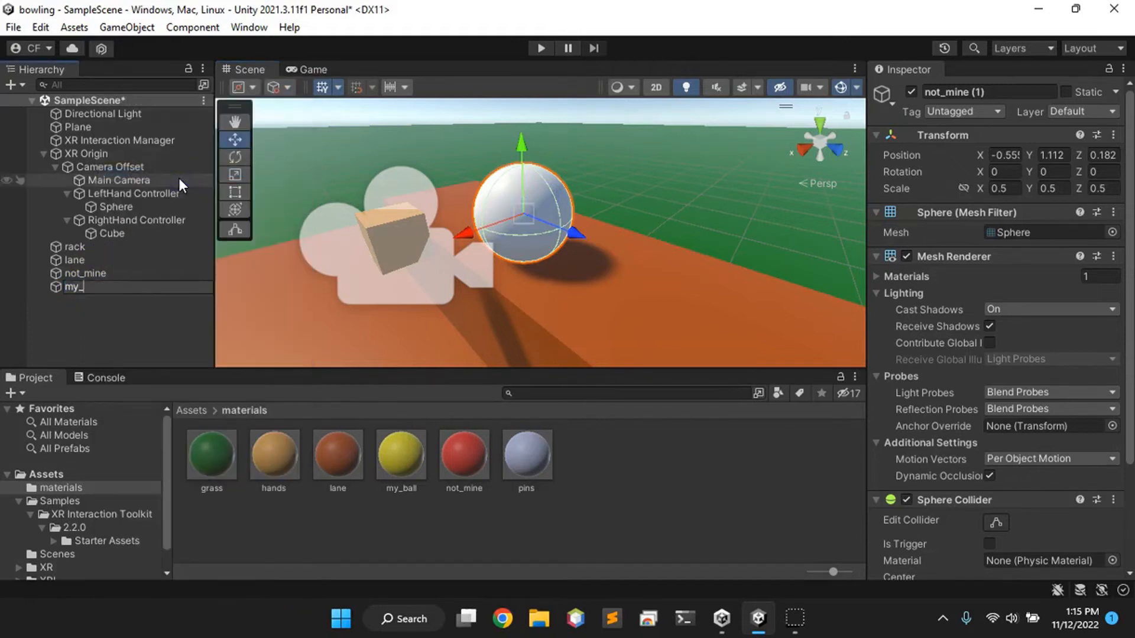
{"action": "type", "text": "ball"}
{"action": "key", "text": "Return"}
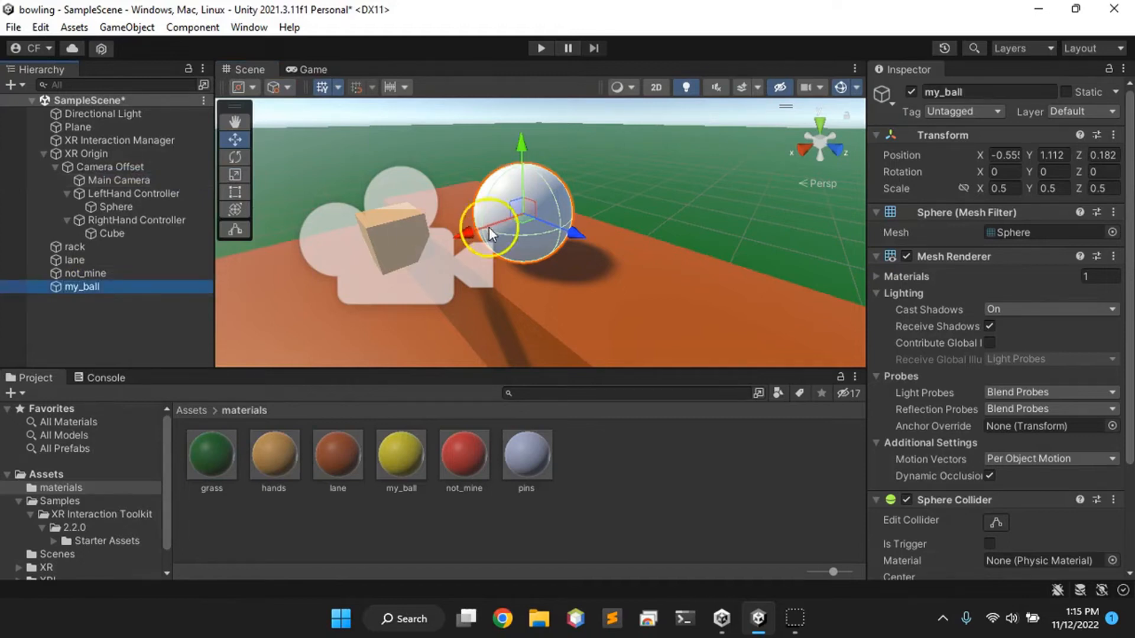
{"action": "left_click_drag", "start_coordinate": [576, 232], "coordinate": [771, 306]}
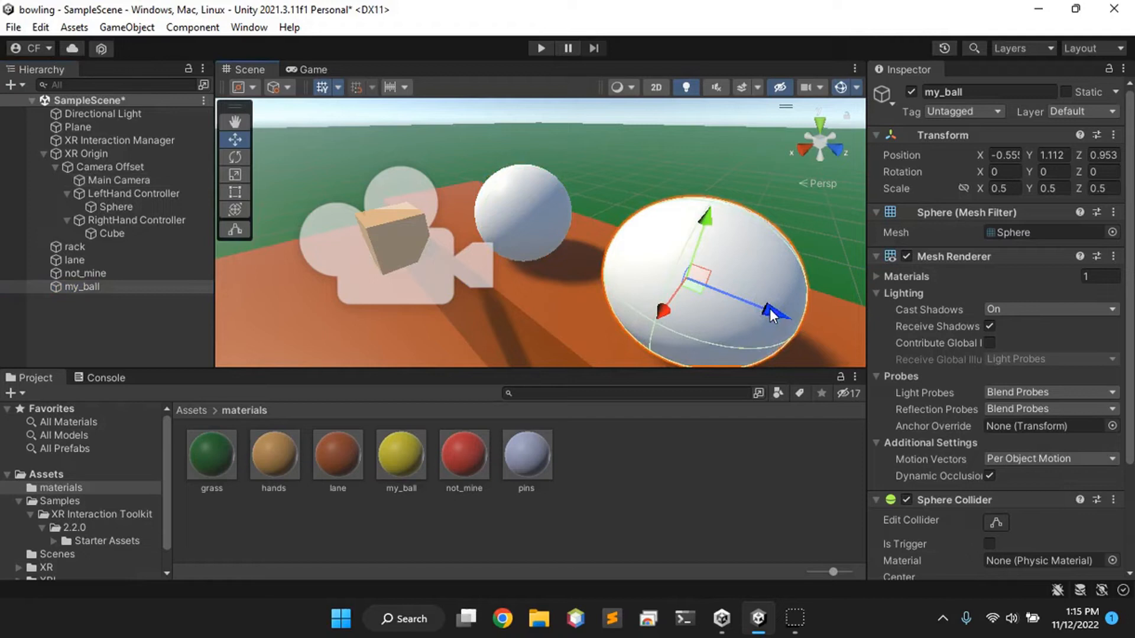
{"action": "left_click", "coordinate": [814, 480]}
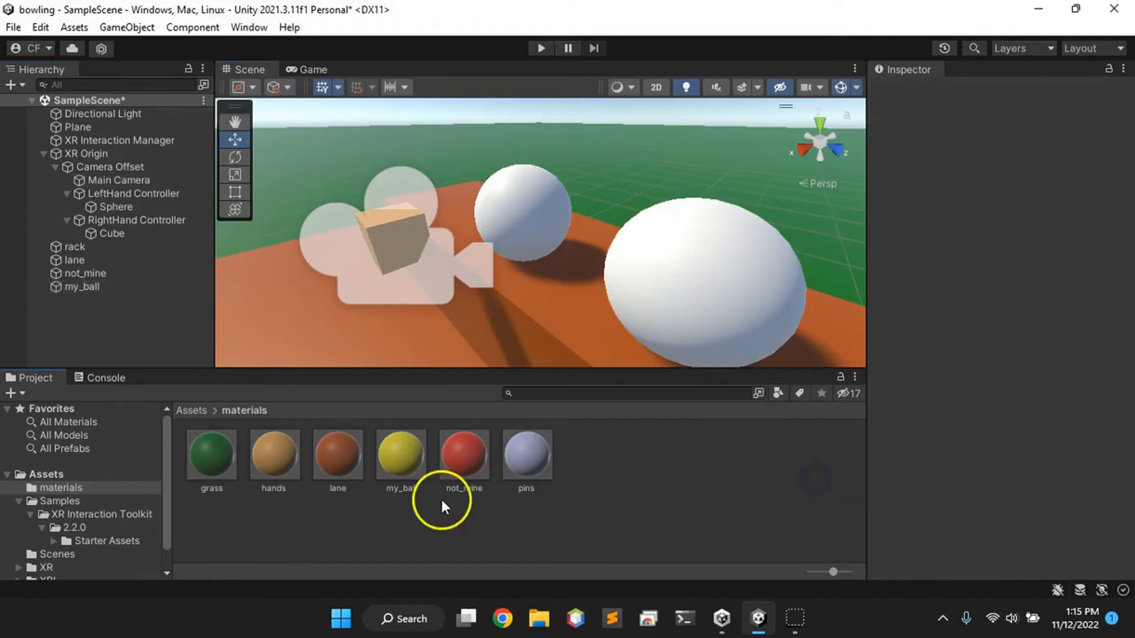
Apply the red not_mine material to the not_mine sphere and the yellow my_ball material to the my_ball sphere.
{"action": "left_click", "coordinate": [94, 275]}
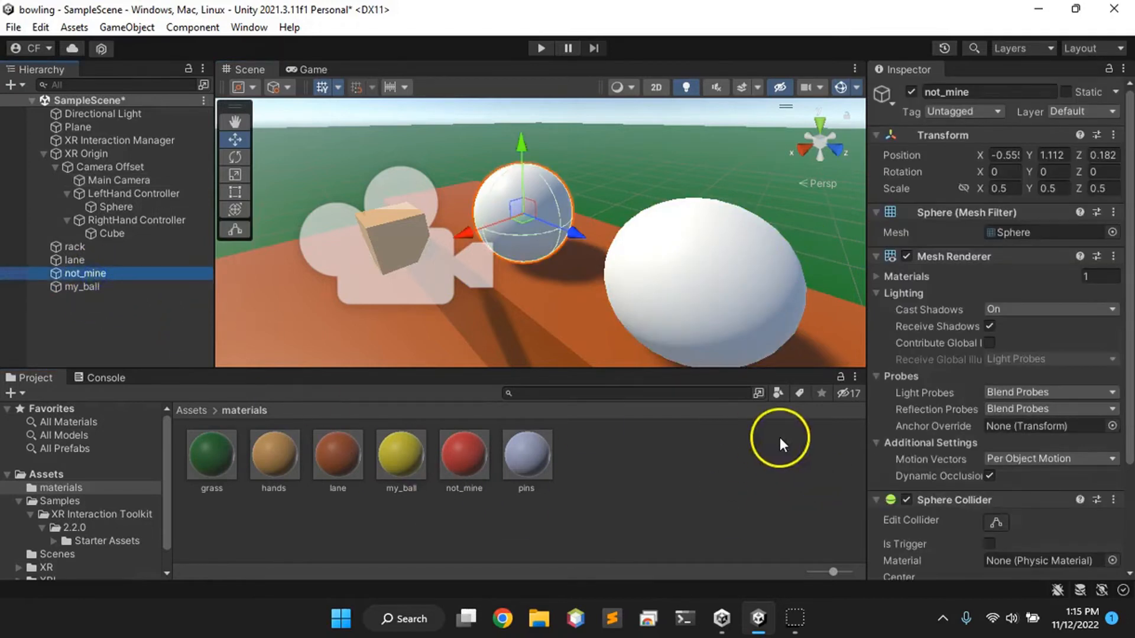
{"action": "scroll", "coordinate": [960, 378], "scroll_direction": "down", "scroll_amount": 5}
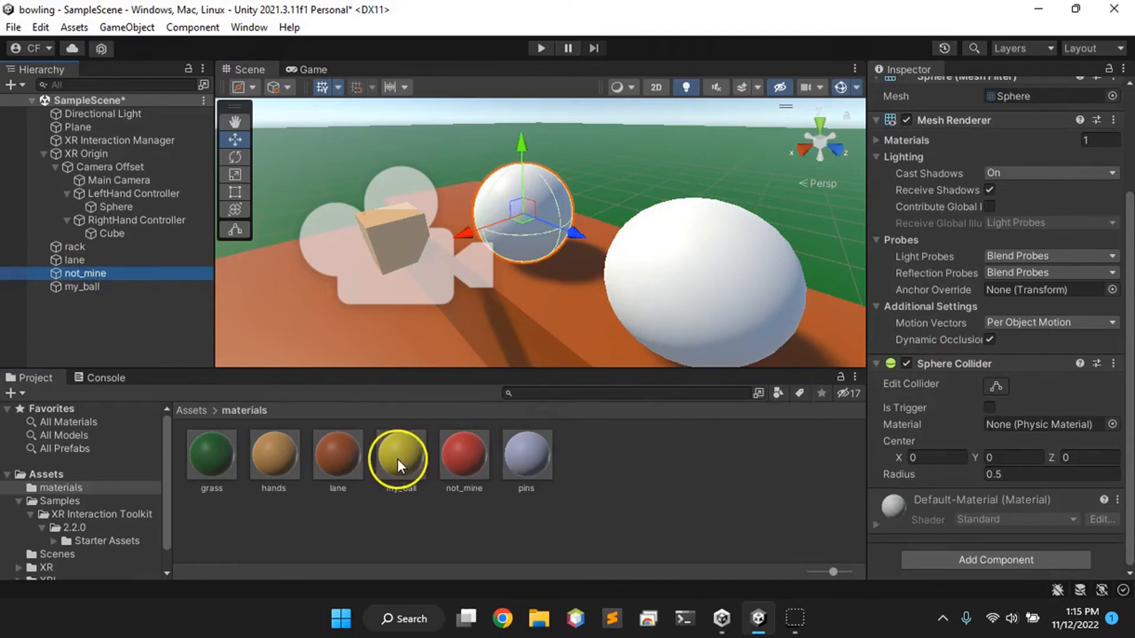
{"action": "left_click_drag", "start_coordinate": [453, 462], "coordinate": [882, 552]}
{"action": "left_click", "coordinate": [684, 257]}
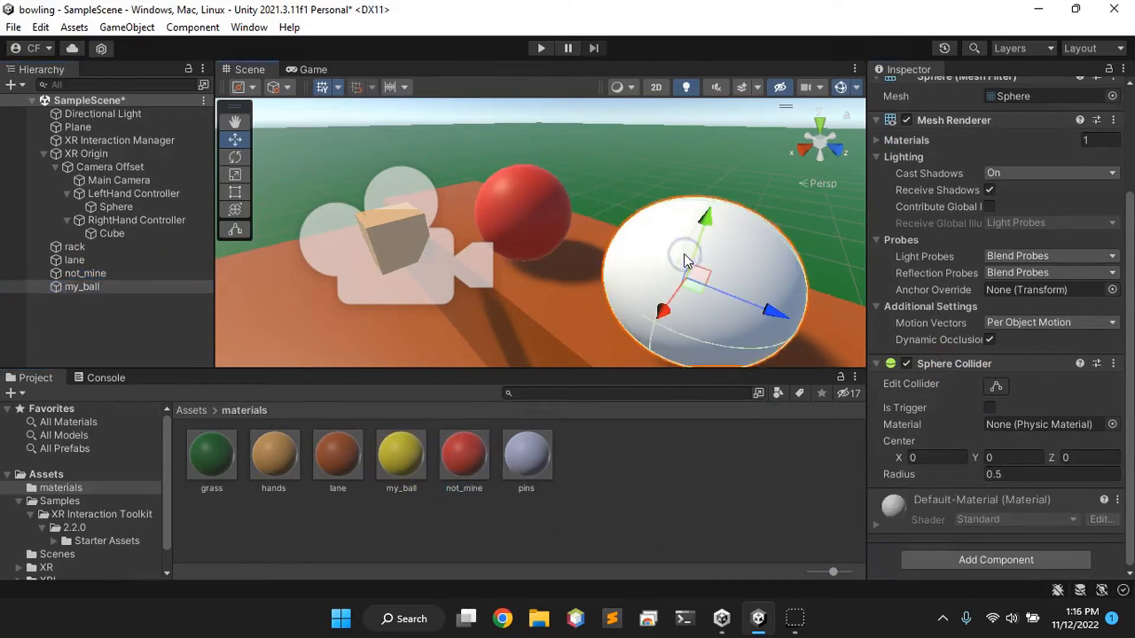
{"action": "left_click_drag", "start_coordinate": [396, 458], "coordinate": [888, 562]}
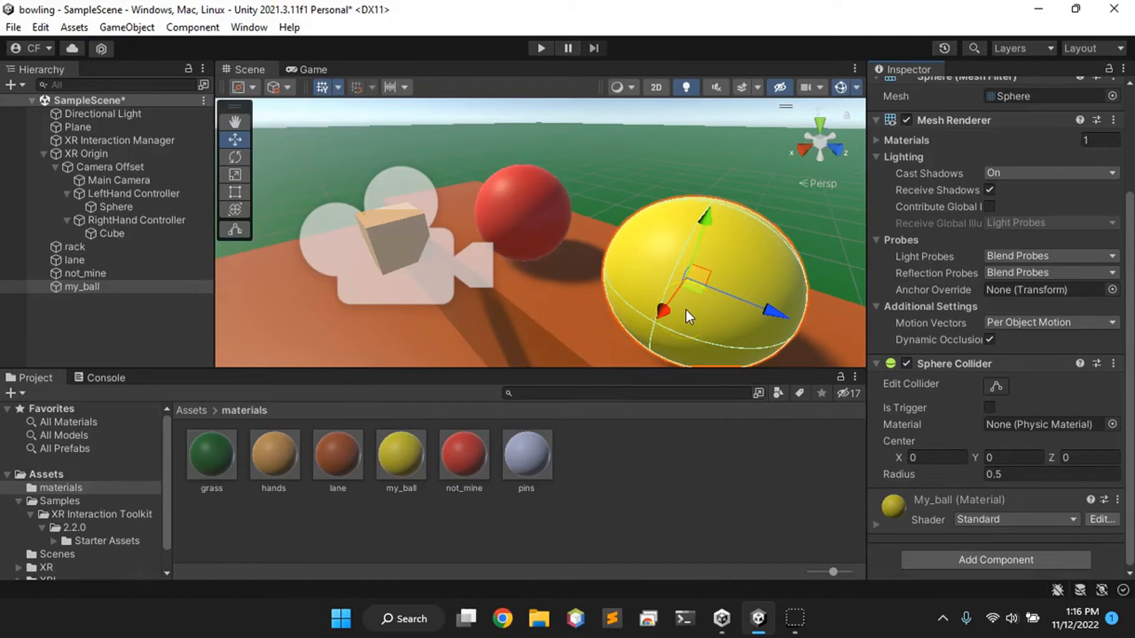
Add a Rigidbody component to the my_ball sphere.
{"action": "scroll", "coordinate": [939, 335], "scroll_direction": "up", "scroll_amount": 4}
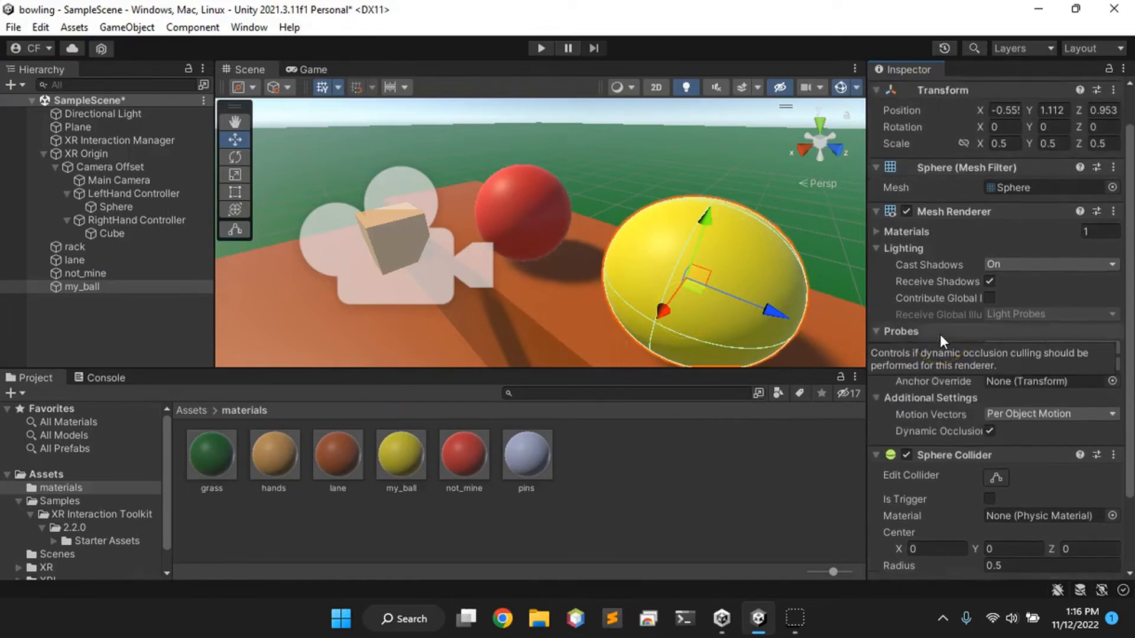
{"action": "scroll", "coordinate": [940, 335], "scroll_direction": "down", "scroll_amount": 4}
{"action": "left_click", "coordinate": [949, 557]}
{"action": "key", "text": "BackSpace"}
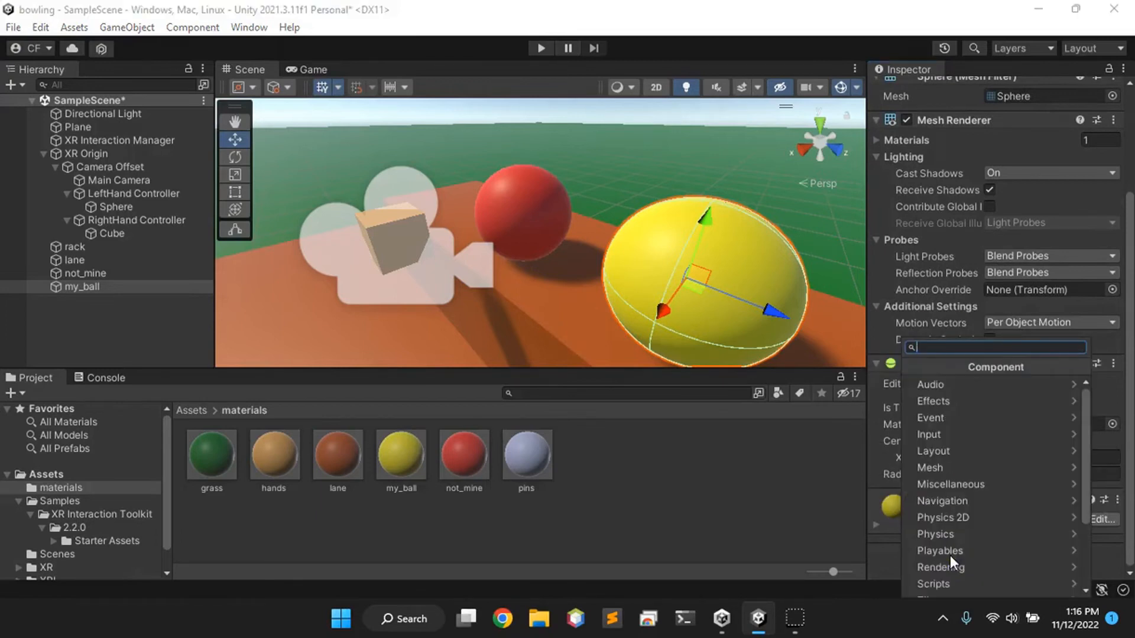
{"action": "type", "text": "rig"}
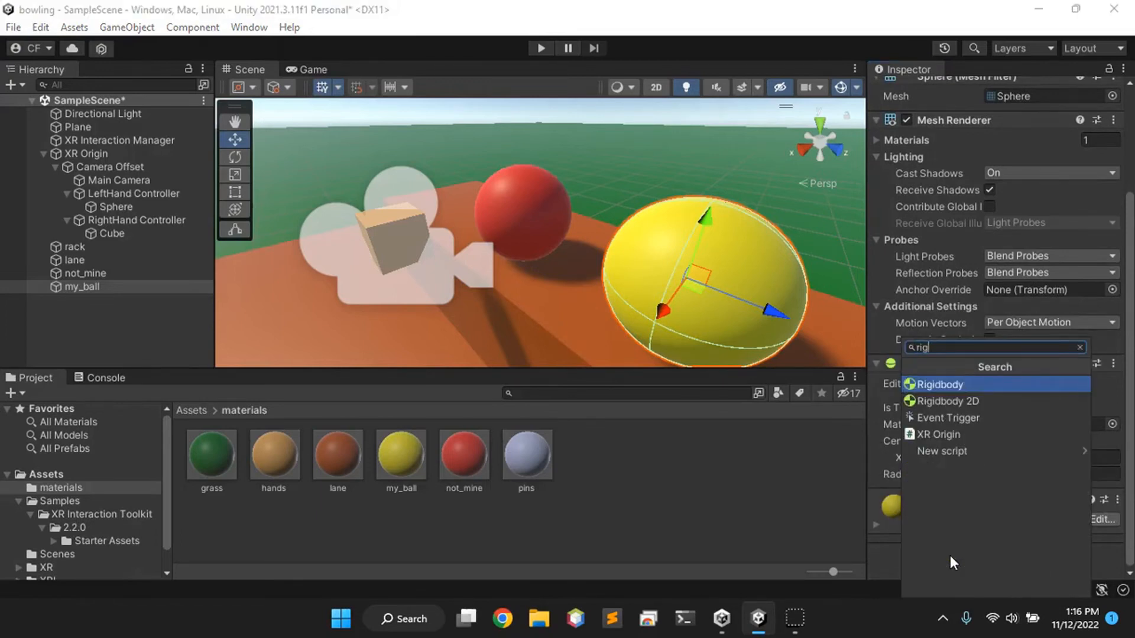
{"action": "left_click", "coordinate": [940, 385]}
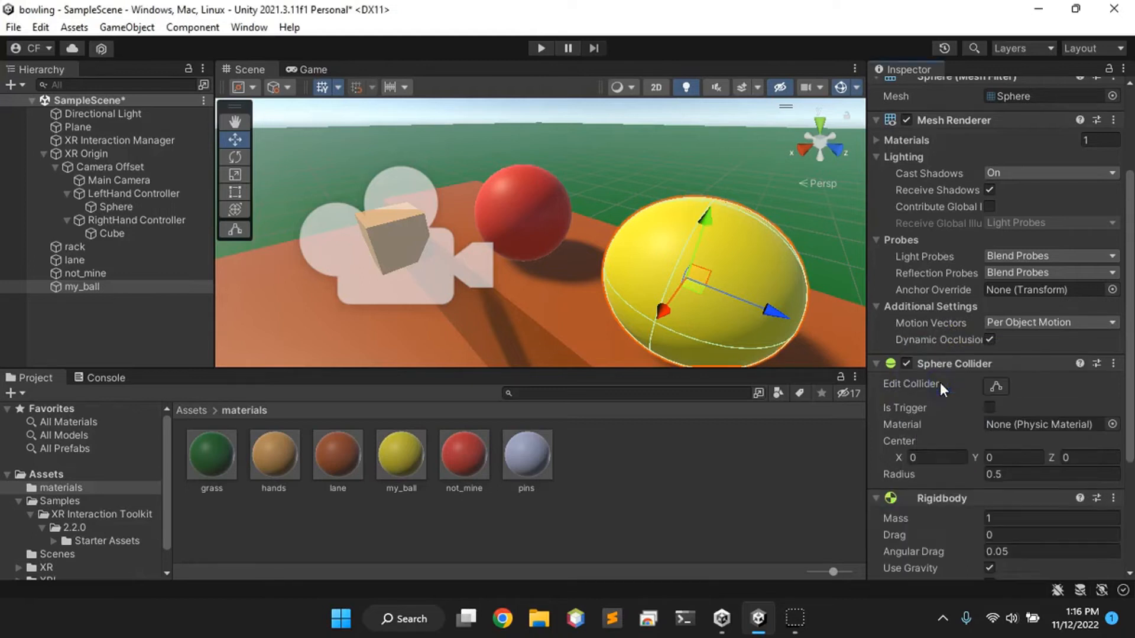
Set the my_ball Rigidbody's mass to 9 and its angular drag to 0.0001.
{"action": "scroll", "coordinate": [940, 382], "scroll_direction": "down", "scroll_amount": 5}
{"action": "left_click", "coordinate": [997, 360]}
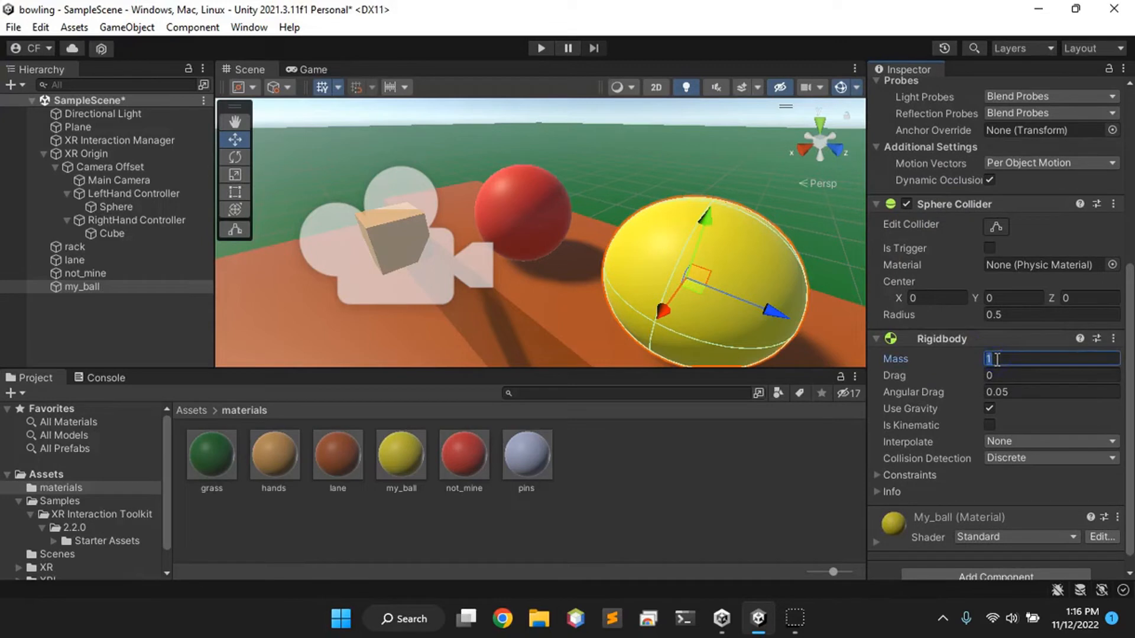
{"action": "type", "text": "9"}
{"action": "left_click", "coordinate": [1006, 392]}
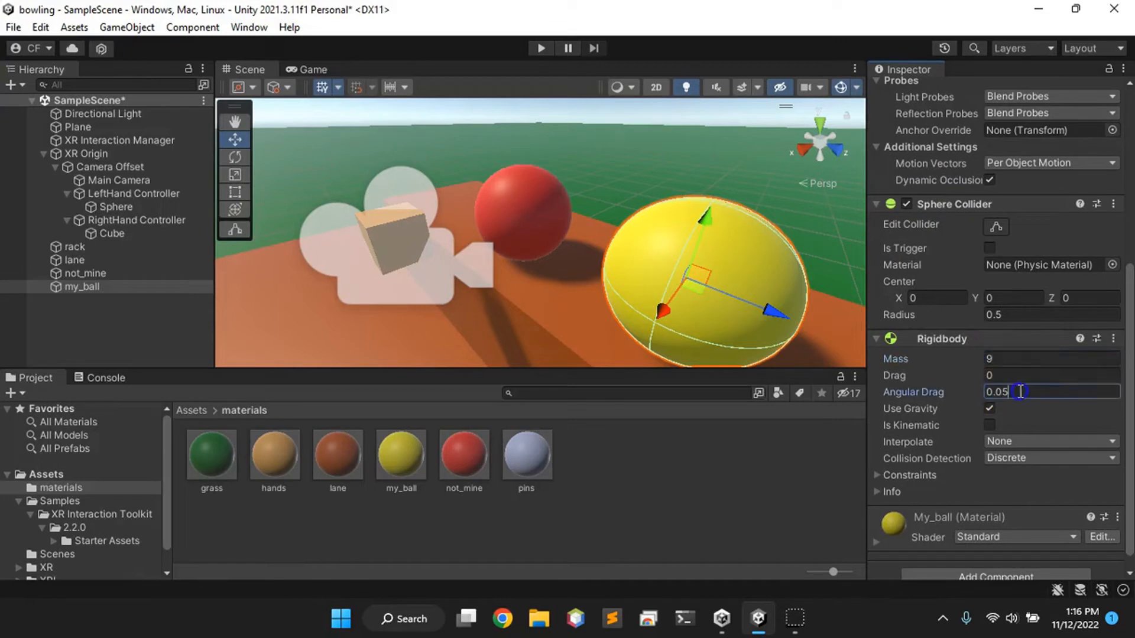
{"action": "left_click", "coordinate": [1019, 392]}
{"action": "key", "text": "BackSpace"}
{"action": "type", "text": "001"}
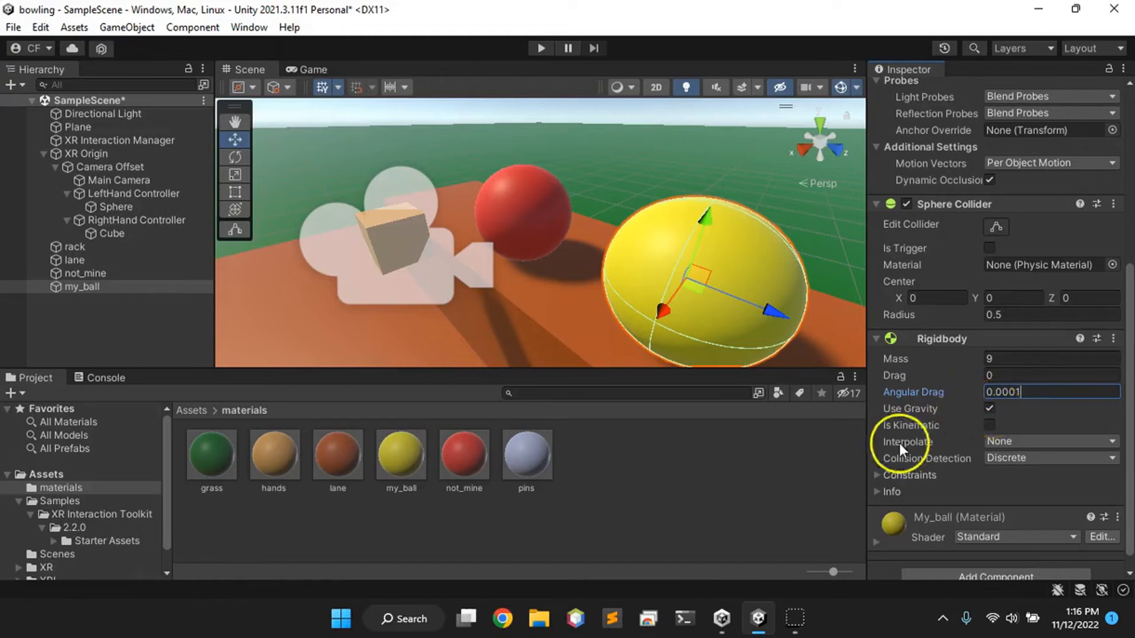
{"action": "scroll", "coordinate": [897, 457], "scroll_direction": "down", "scroll_amount": 1}
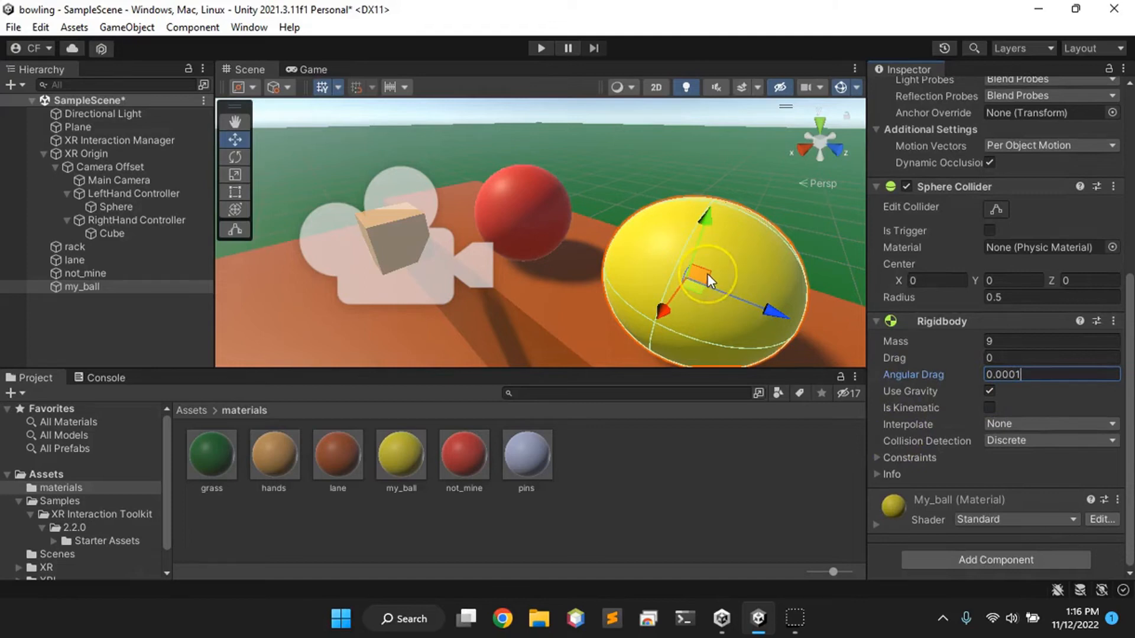
Create a cube and move it to the far end of the lane, at about X 0.34 and Z 7.92.
{"action": "left_click", "coordinate": [528, 191]}
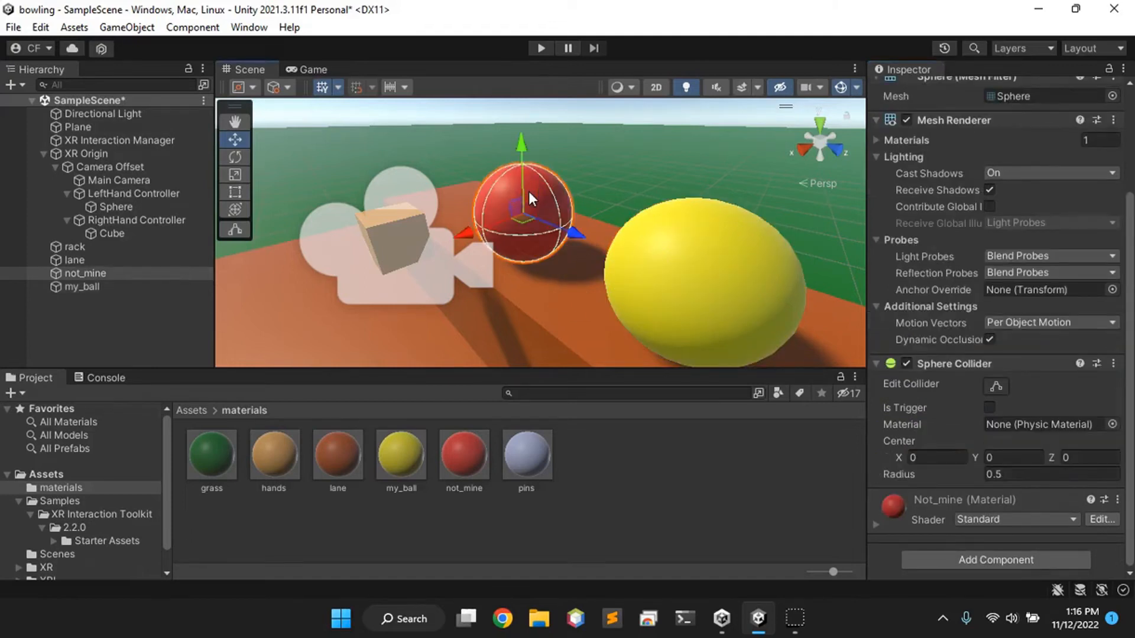
{"action": "scroll", "coordinate": [548, 296], "scroll_direction": "down", "scroll_amount": 8}
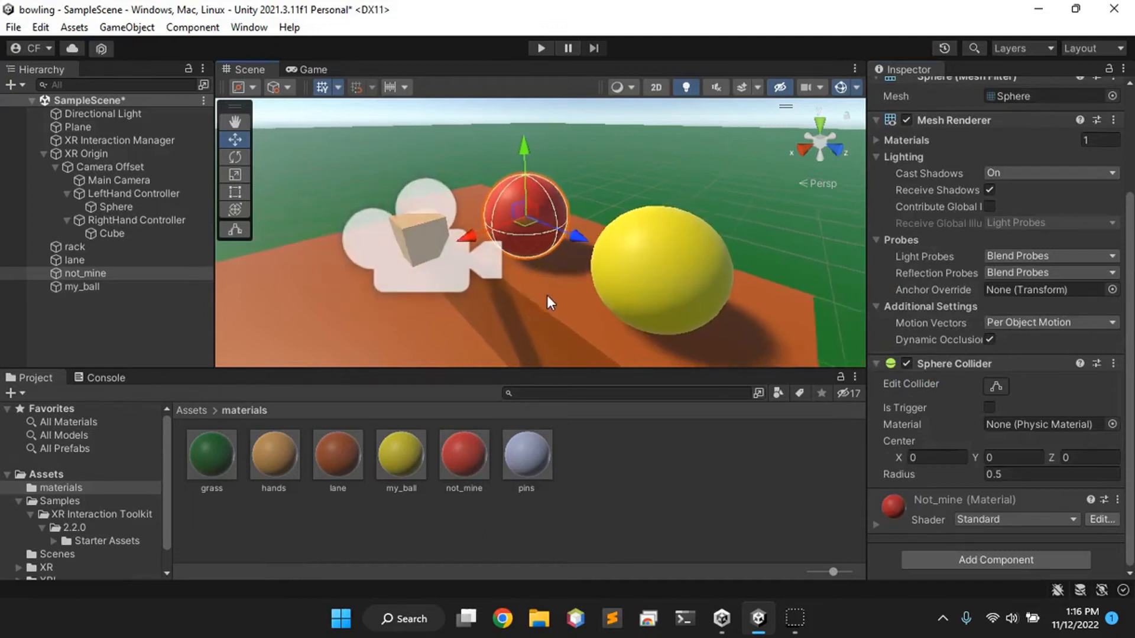
{"action": "scroll", "coordinate": [548, 295], "scroll_direction": "down", "scroll_amount": 8}
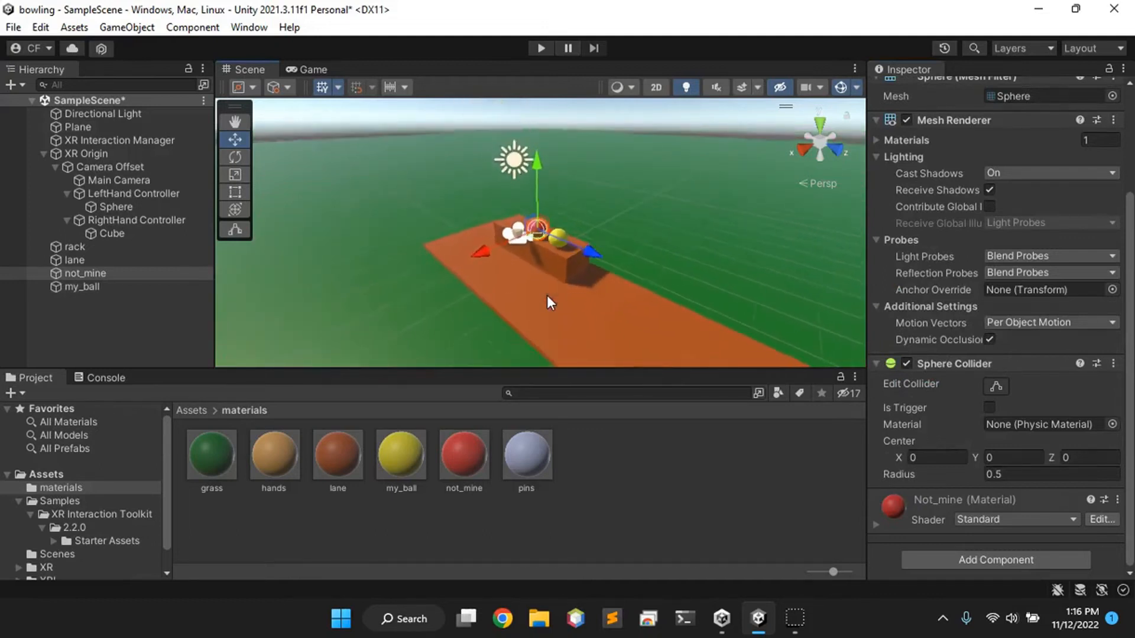
{"action": "scroll", "coordinate": [547, 301], "scroll_direction": "down", "scroll_amount": 2}
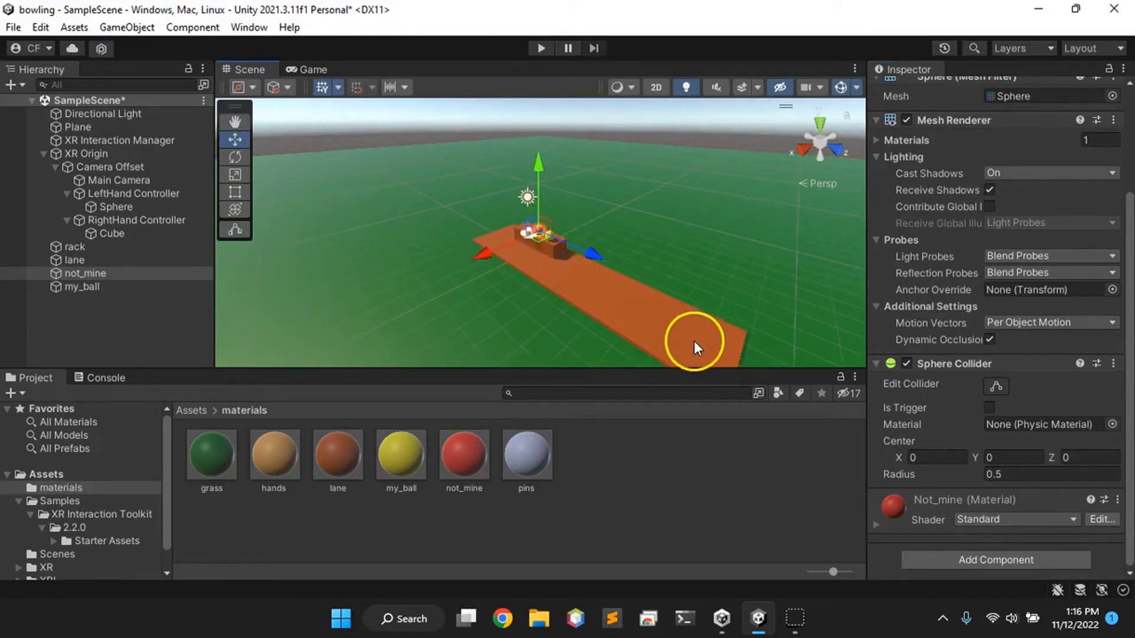
{"action": "left_click", "coordinate": [116, 327]}
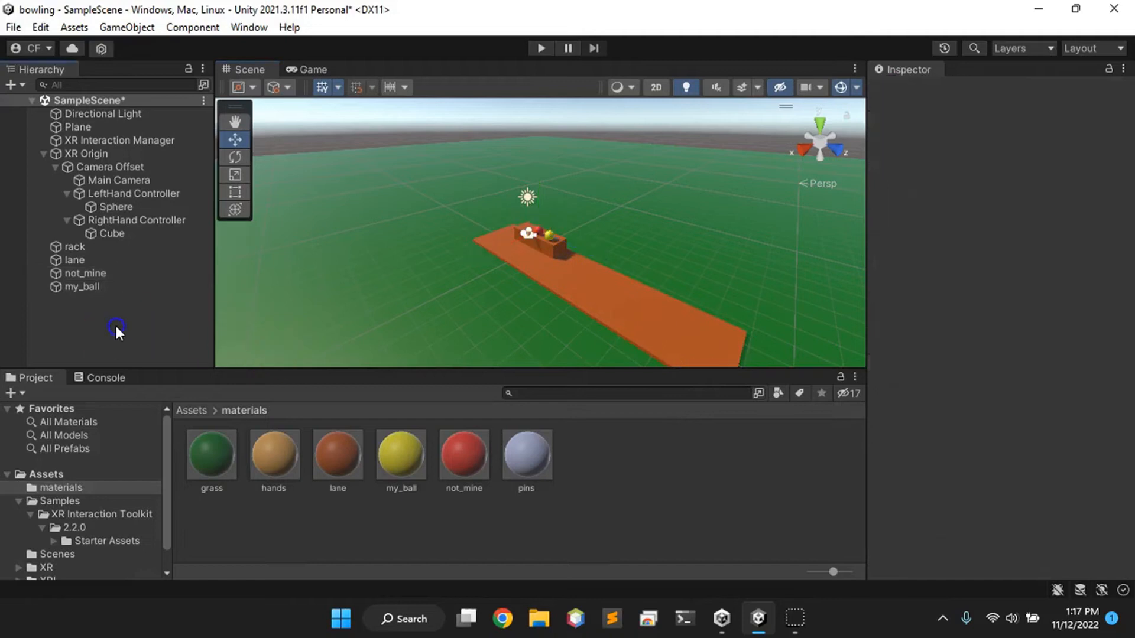
{"action": "right_click", "coordinate": [116, 328]}
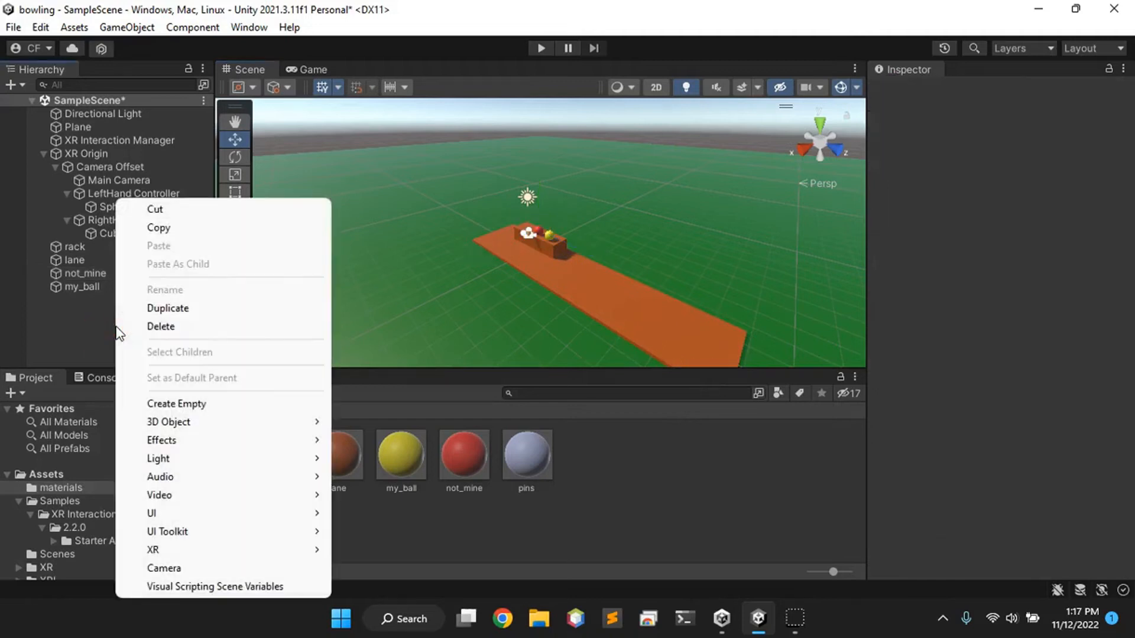
{"action": "mouse_move", "coordinate": [190, 424]}
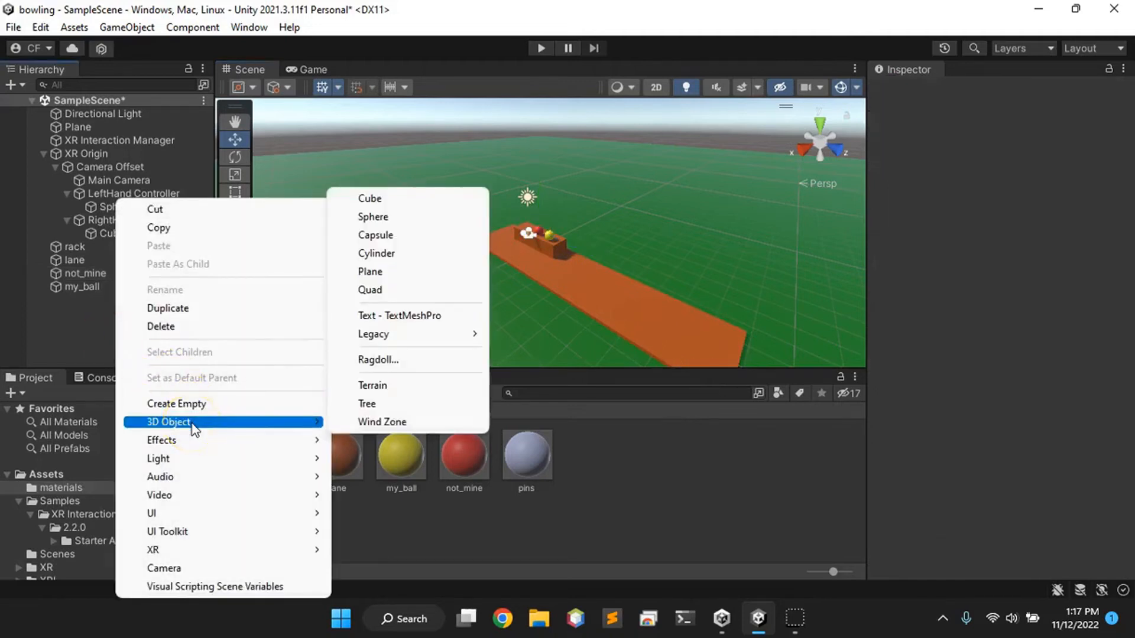
{"action": "left_click", "coordinate": [402, 204]}
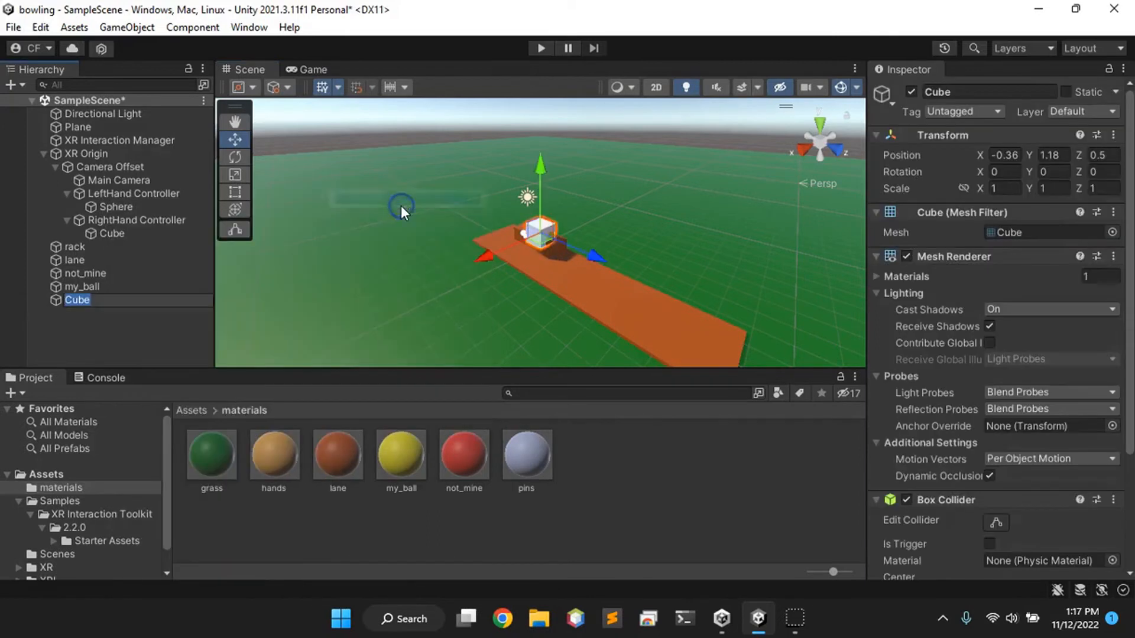
{"action": "left_click_drag", "start_coordinate": [597, 257], "coordinate": [806, 356]}
{"action": "left_click_drag", "start_coordinate": [701, 349], "coordinate": [740, 320]}
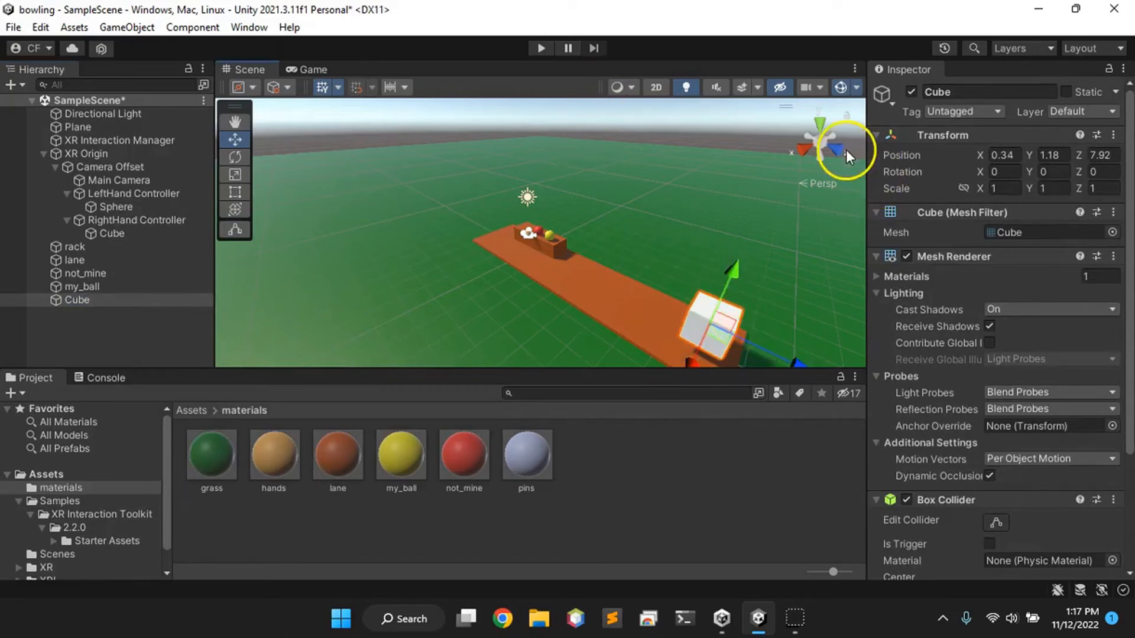
Set the new cube's scale to 0.2 on X and Z, viewing it from above.
{"action": "left_click", "coordinate": [818, 118]}
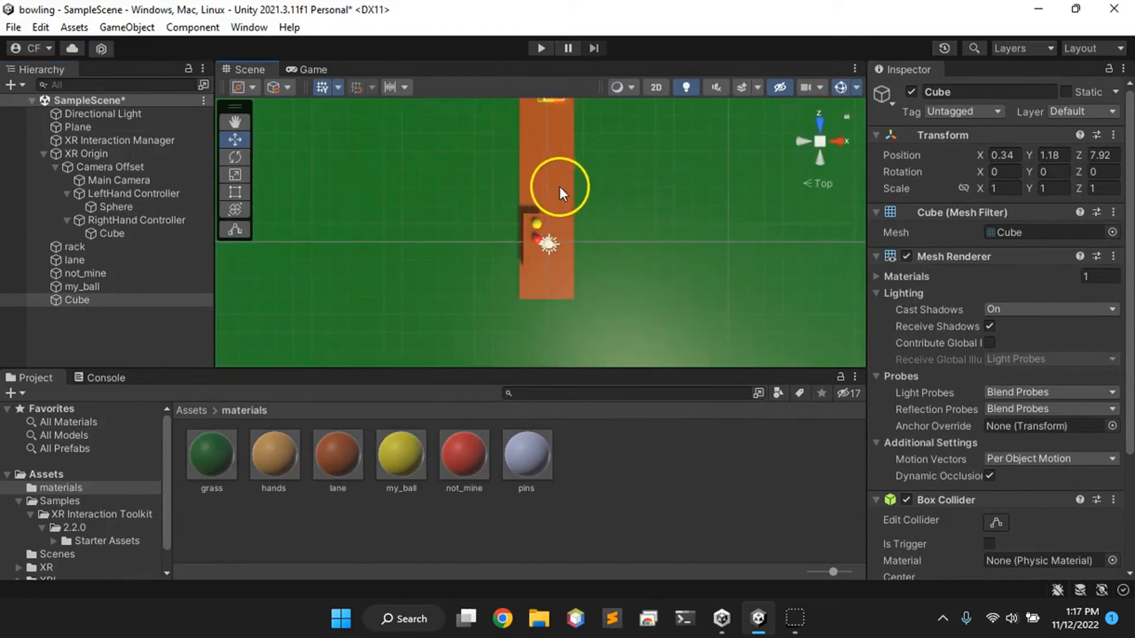
{"action": "scroll", "coordinate": [563, 188], "scroll_direction": "down", "scroll_amount": 2}
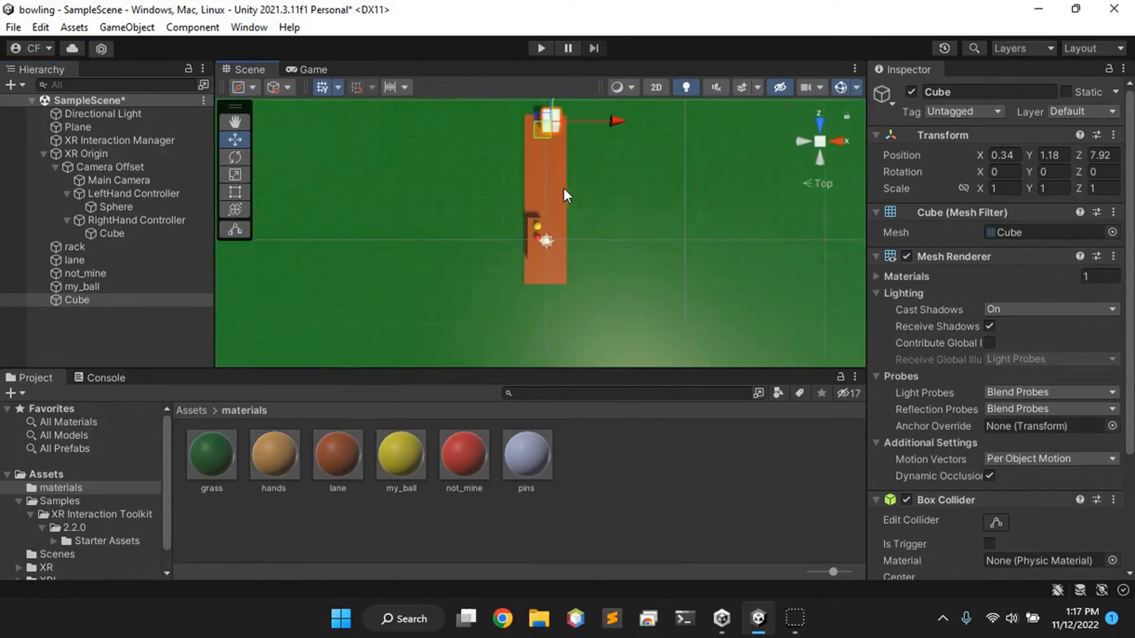
{"action": "double_click", "coordinate": [81, 300]}
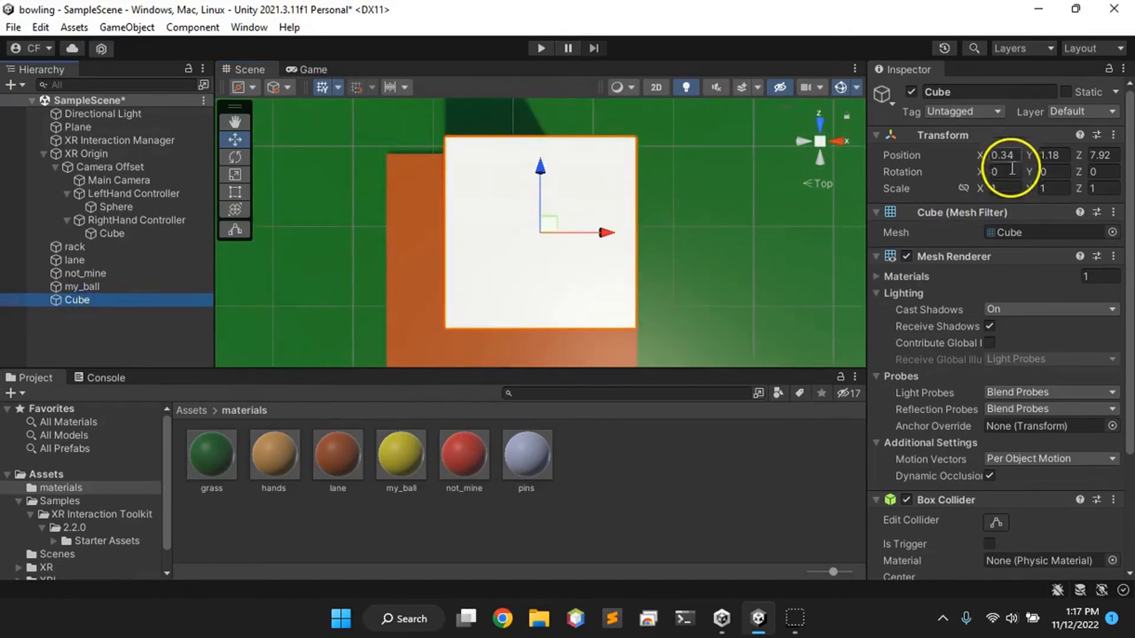
{"action": "left_click", "coordinate": [1005, 189]}
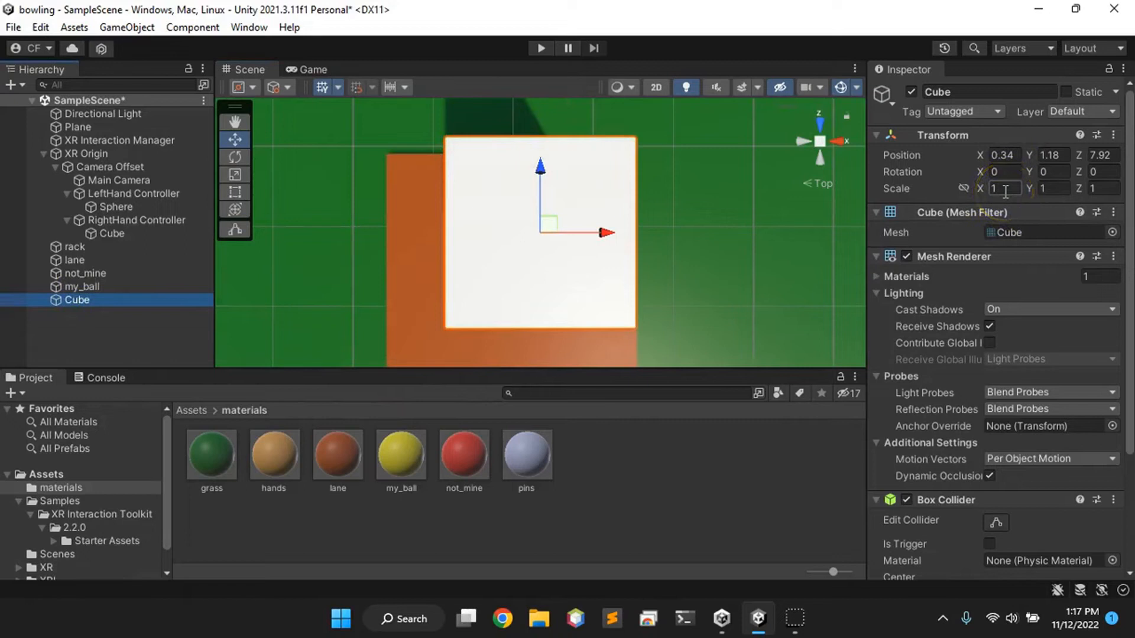
{"action": "left_click", "coordinate": [1005, 189]}
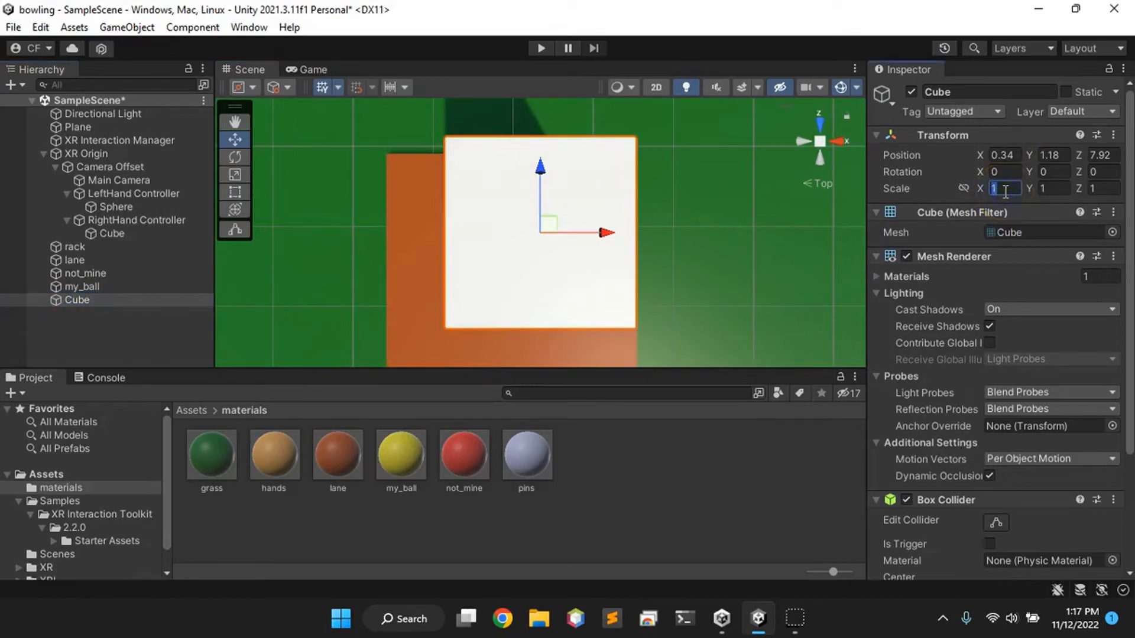
{"action": "type", "text": "0.2"}
{"action": "key", "text": "Tab"}
{"action": "key", "text": "Tab"}
{"action": "type", "text": "0."}
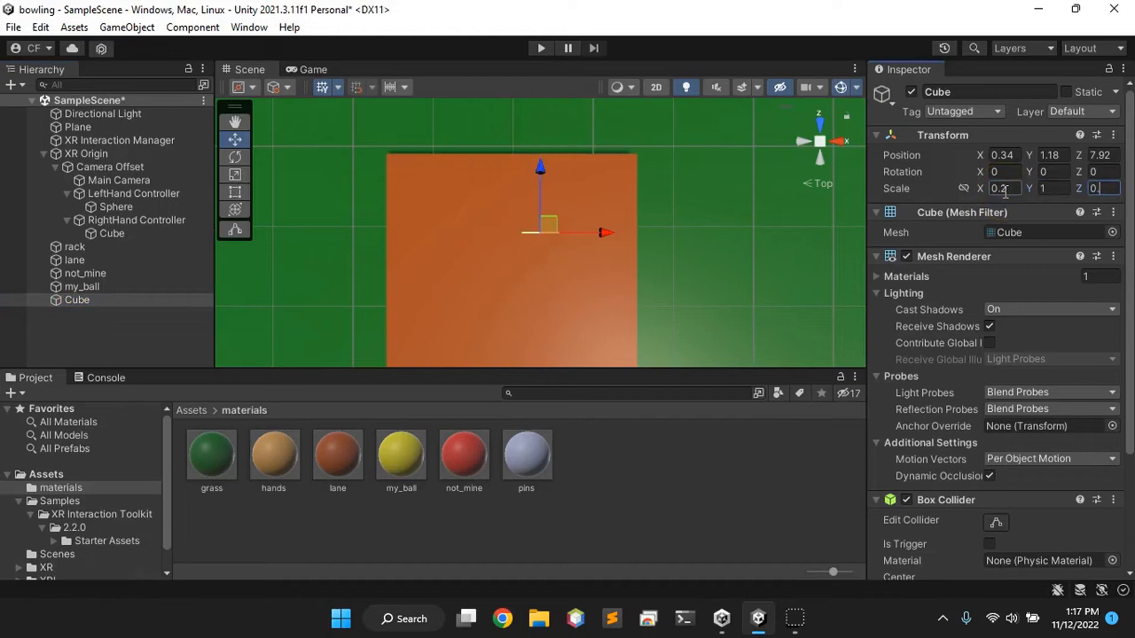
{"action": "type", "text": "2"}
{"action": "key", "text": "Tab"}
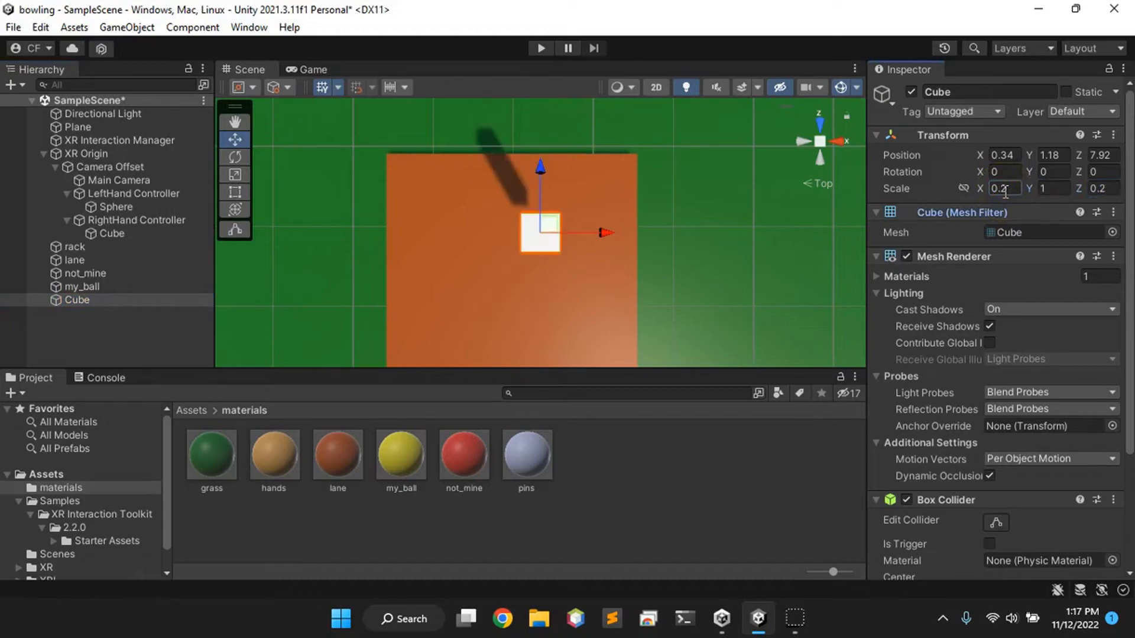
Set the cube's Y scale to 0.8 so it has the proportions of a pin.
{"action": "left_click", "coordinate": [1049, 188]}
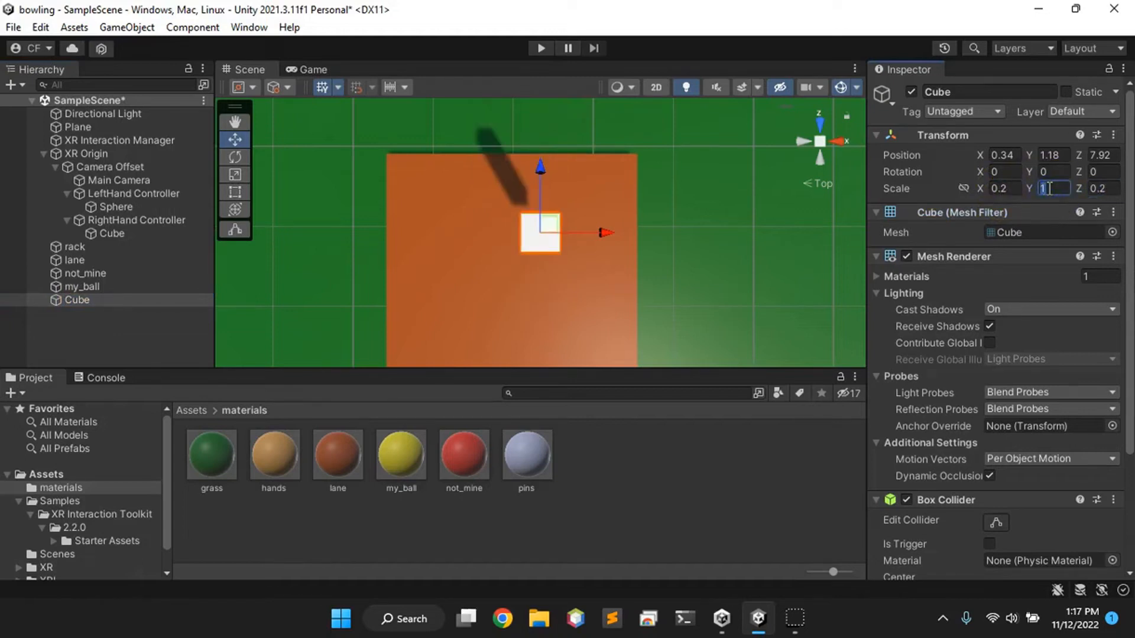
{"action": "key", "text": "BackSpace"}
{"action": "type", "text": "0."}
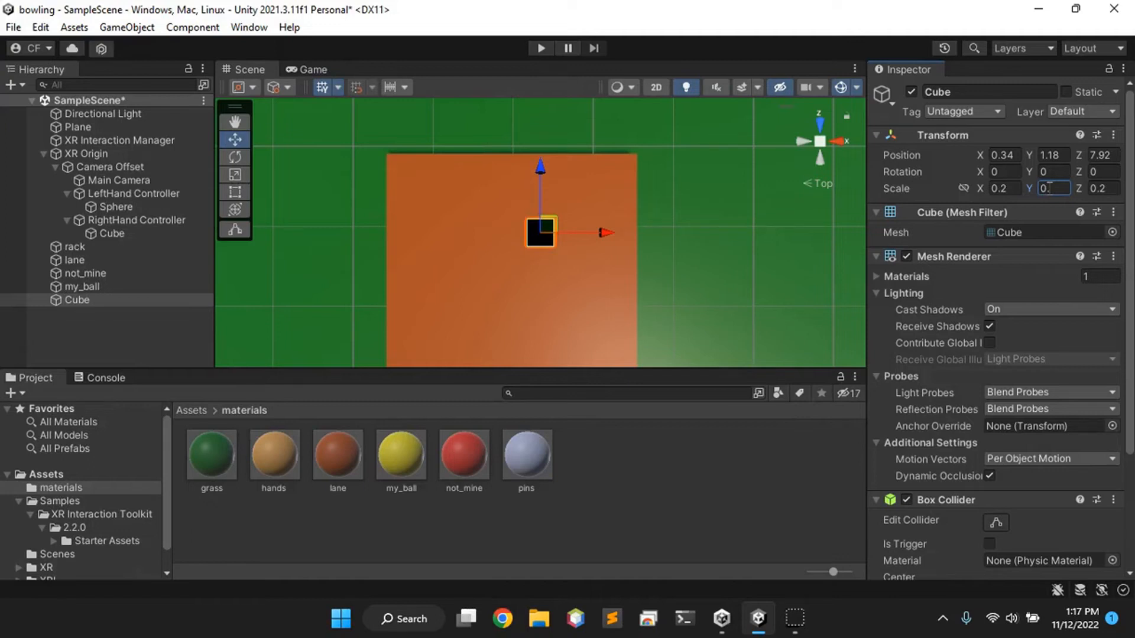
{"action": "type", "text": "5"}
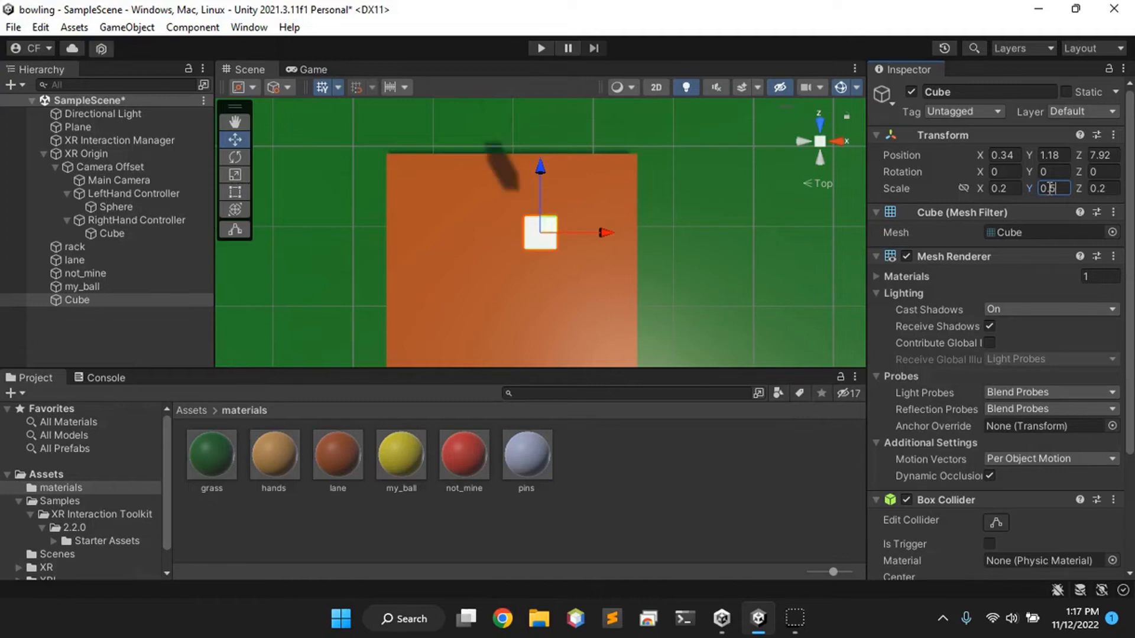
{"action": "key", "text": "BackSpace"}
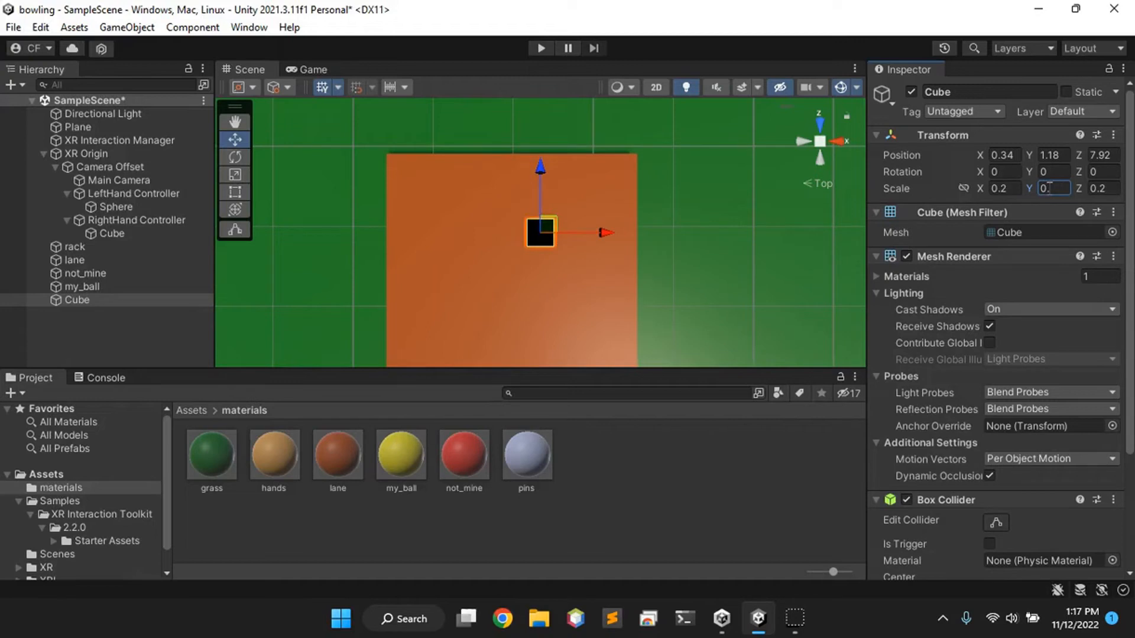
{"action": "type", "text": "8"}
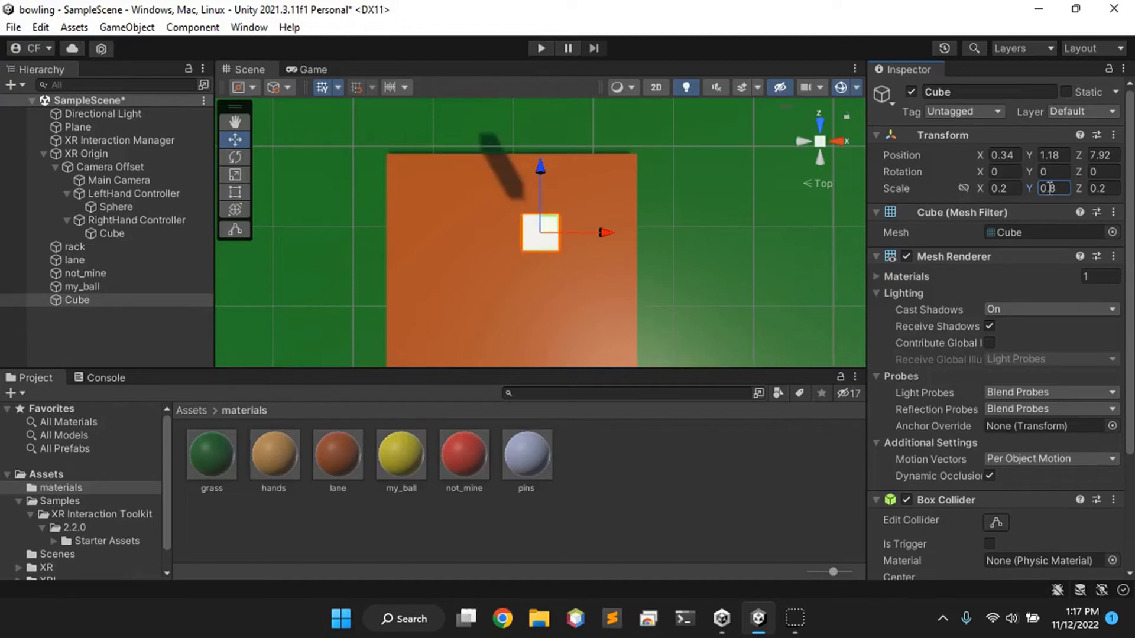
Lower the cube onto the lane and slide it back from the end, to about Y 0.607 and Z 6.821.
{"action": "key", "text": "alt"}
{"action": "left_click_drag", "start_coordinate": [673, 271], "coordinate": [528, 114], "text": "alt"}
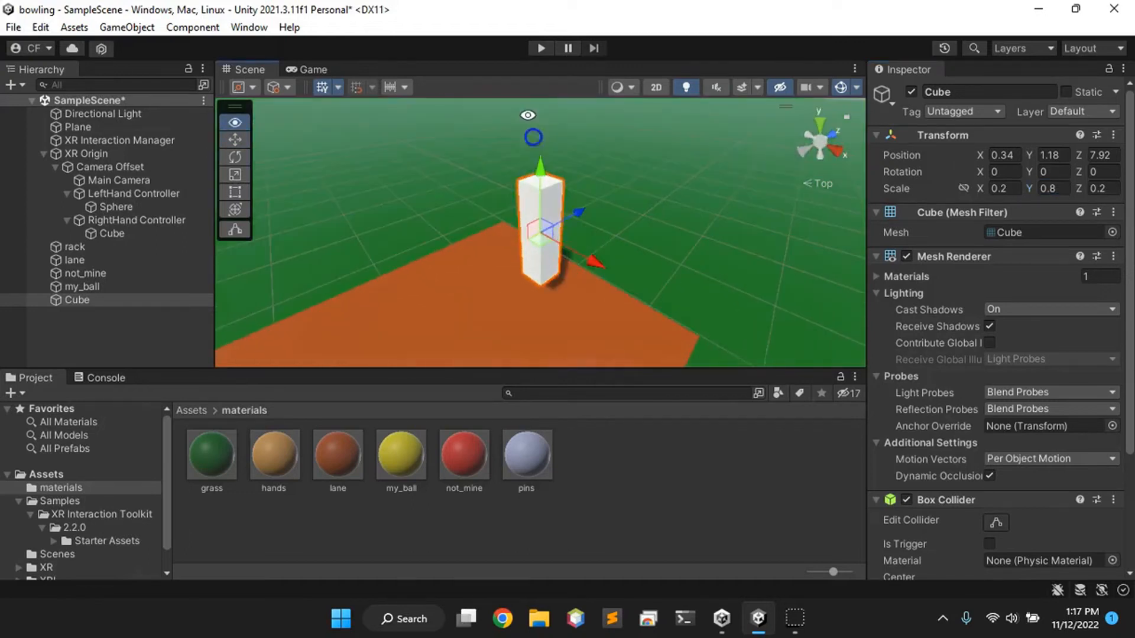
{"action": "left_click_drag", "start_coordinate": [573, 313], "coordinate": [517, 212], "text": "alt"}
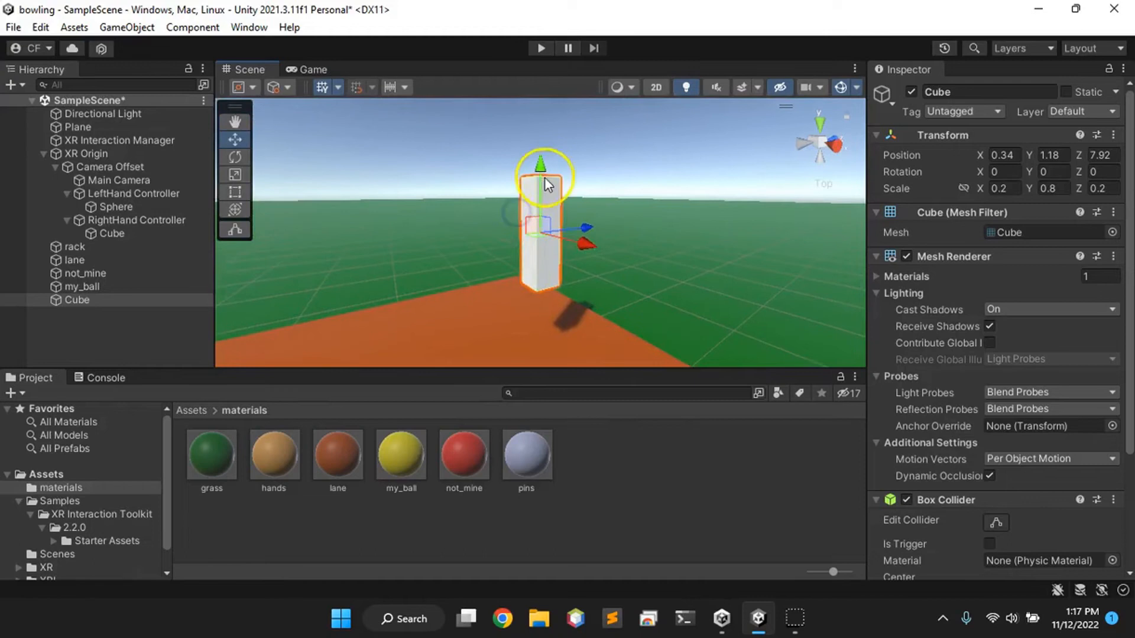
{"action": "left_click_drag", "start_coordinate": [540, 166], "coordinate": [499, 338]}
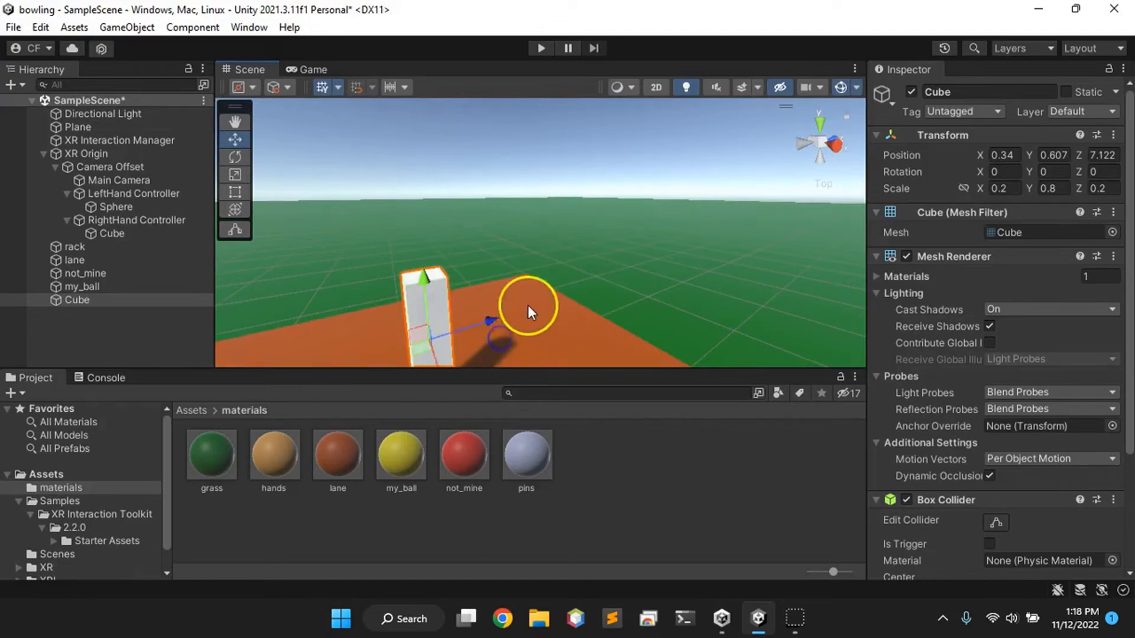
{"action": "scroll", "coordinate": [528, 305], "scroll_direction": "down", "scroll_amount": 3}
{"action": "left_click_drag", "start_coordinate": [533, 279], "coordinate": [510, 288]}
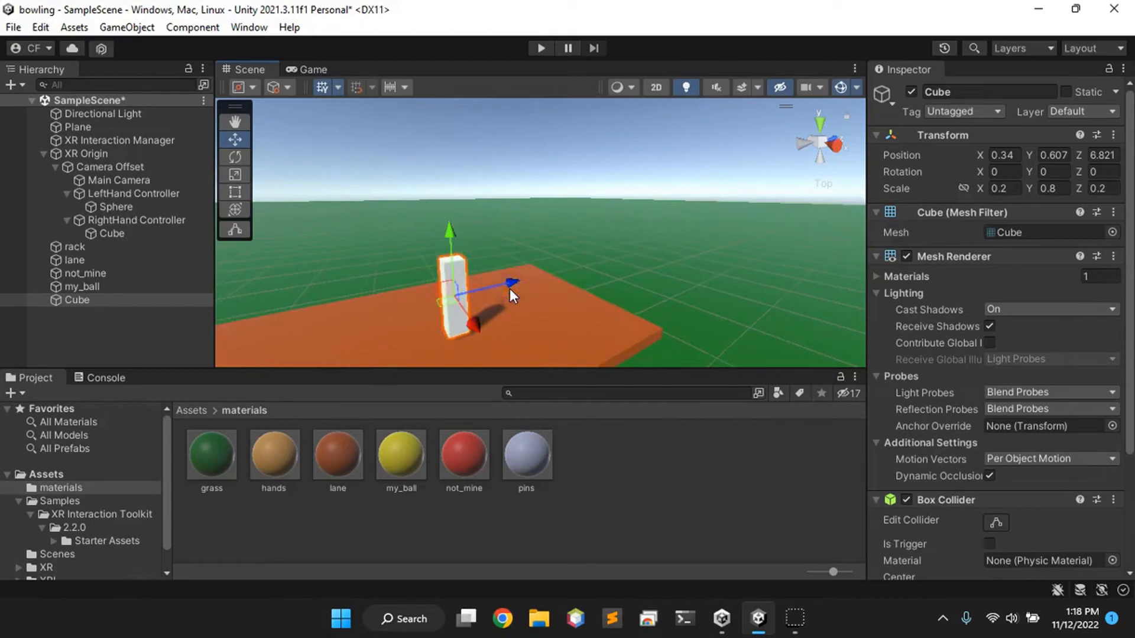
Set the cube's Box Collider size to 0.2 on X, 0.8 on Y and 0.2 on Z.
{"action": "left_click", "coordinate": [960, 381]}
{"action": "scroll", "coordinate": [960, 381], "scroll_direction": "down", "scroll_amount": 3}
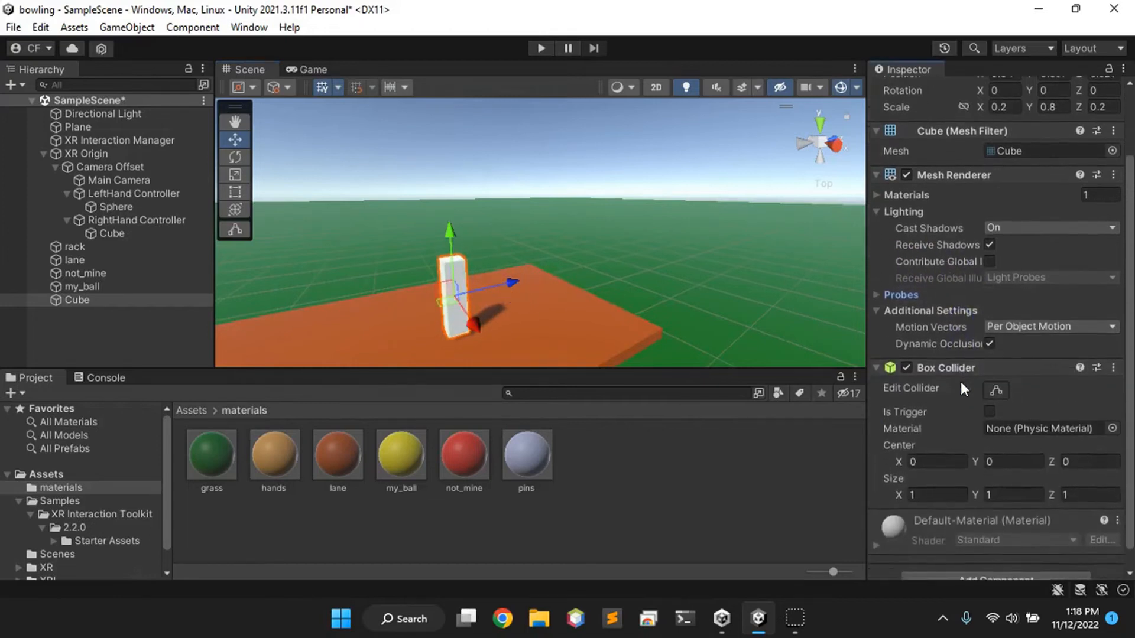
{"action": "scroll", "coordinate": [962, 384], "scroll_direction": "down", "scroll_amount": 1}
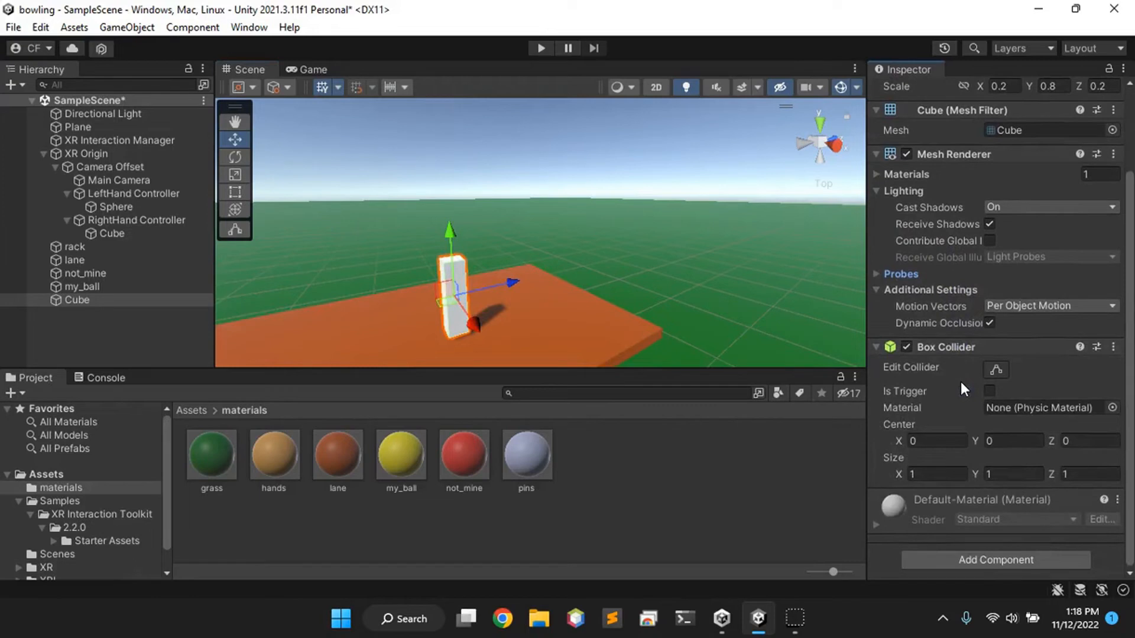
{"action": "scroll", "coordinate": [970, 397], "scroll_direction": "up", "scroll_amount": 5}
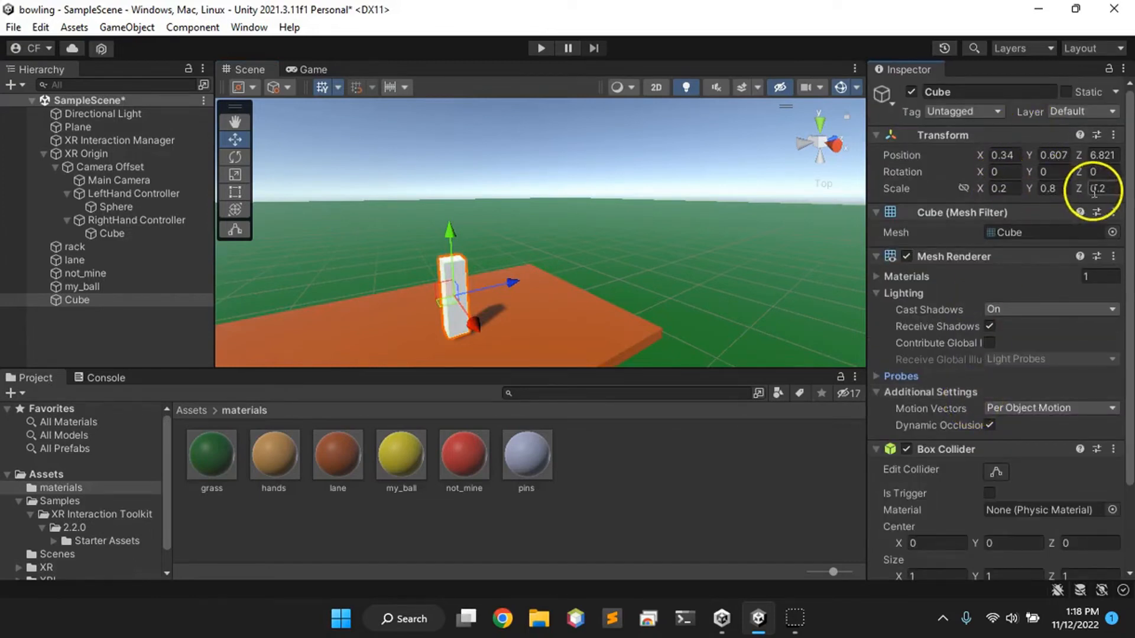
{"action": "scroll", "coordinate": [1026, 335], "scroll_direction": "down", "scroll_amount": 5}
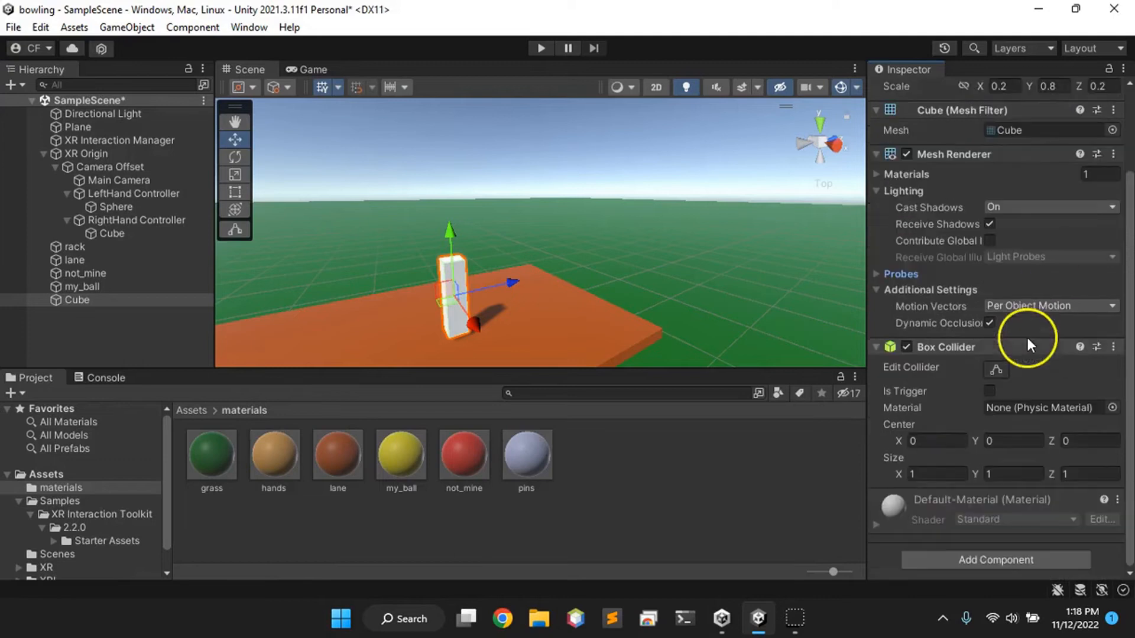
{"action": "left_click", "coordinate": [923, 474]}
{"action": "type", "text": "0."}
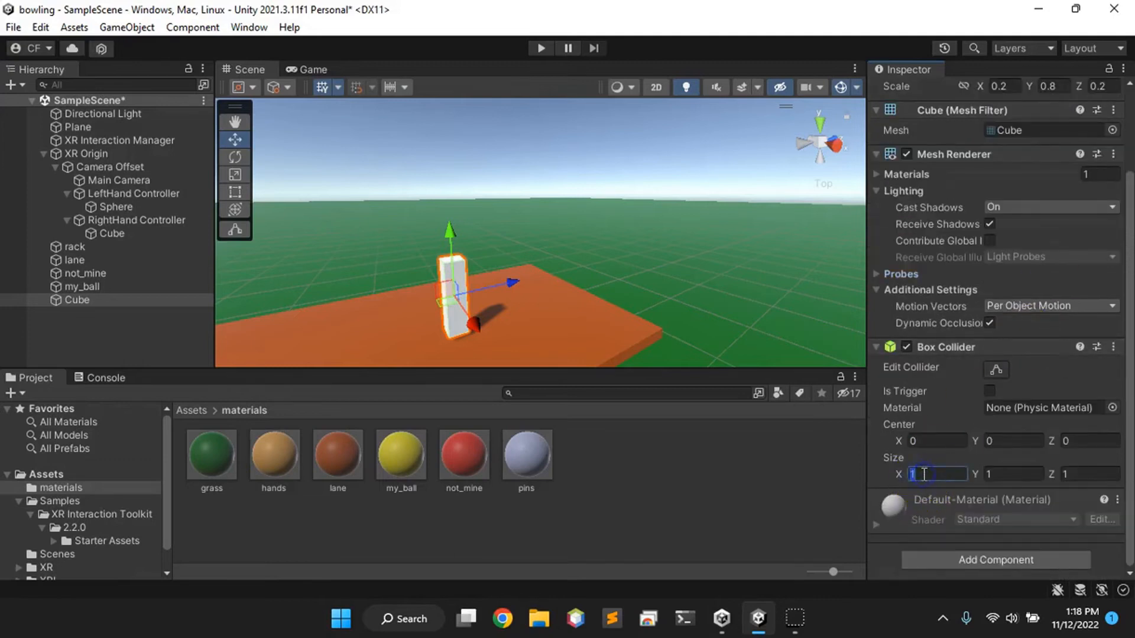
{"action": "type", "text": "2"}
{"action": "key", "text": "Tab"}
{"action": "type", "text": "0.8"}
{"action": "key", "text": "Tab"}
{"action": "type", "text": "0.2"}
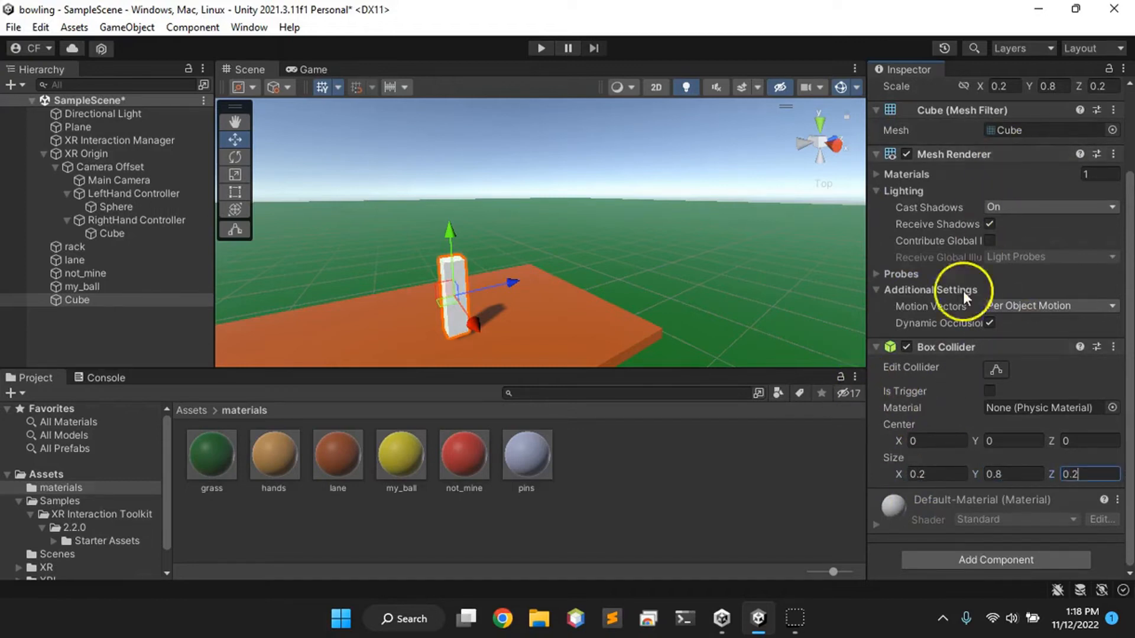
Apply the pins material to the cube.
{"action": "scroll", "coordinate": [939, 336], "scroll_direction": "up", "scroll_amount": 2}
{"action": "scroll", "coordinate": [938, 336], "scroll_direction": "down", "scroll_amount": 2}
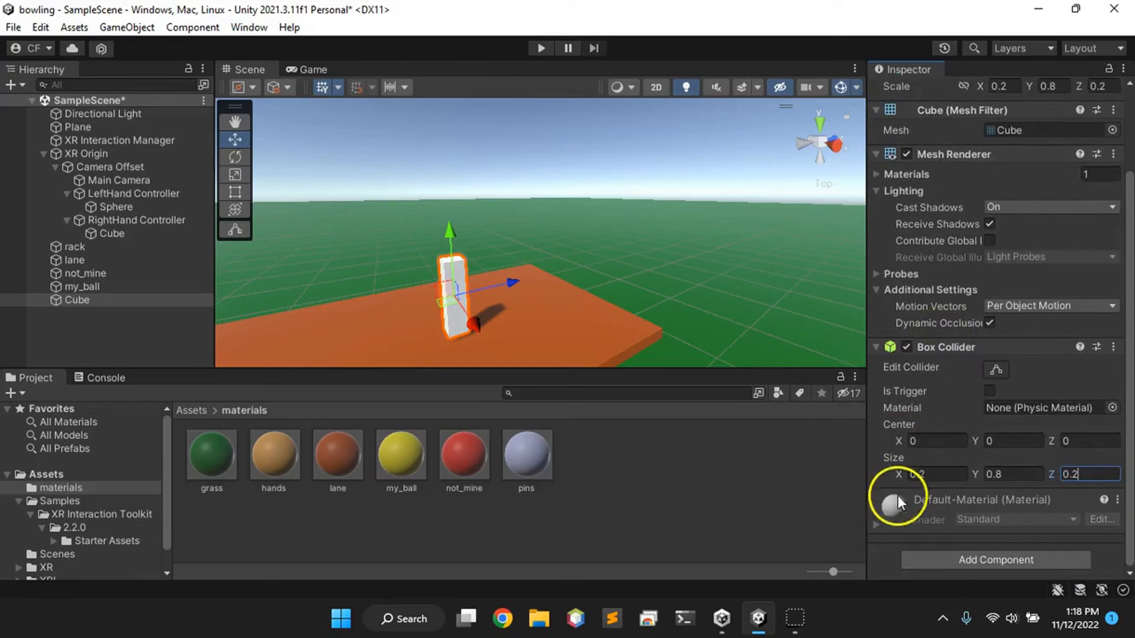
{"action": "left_click_drag", "start_coordinate": [549, 456], "coordinate": [881, 542]}
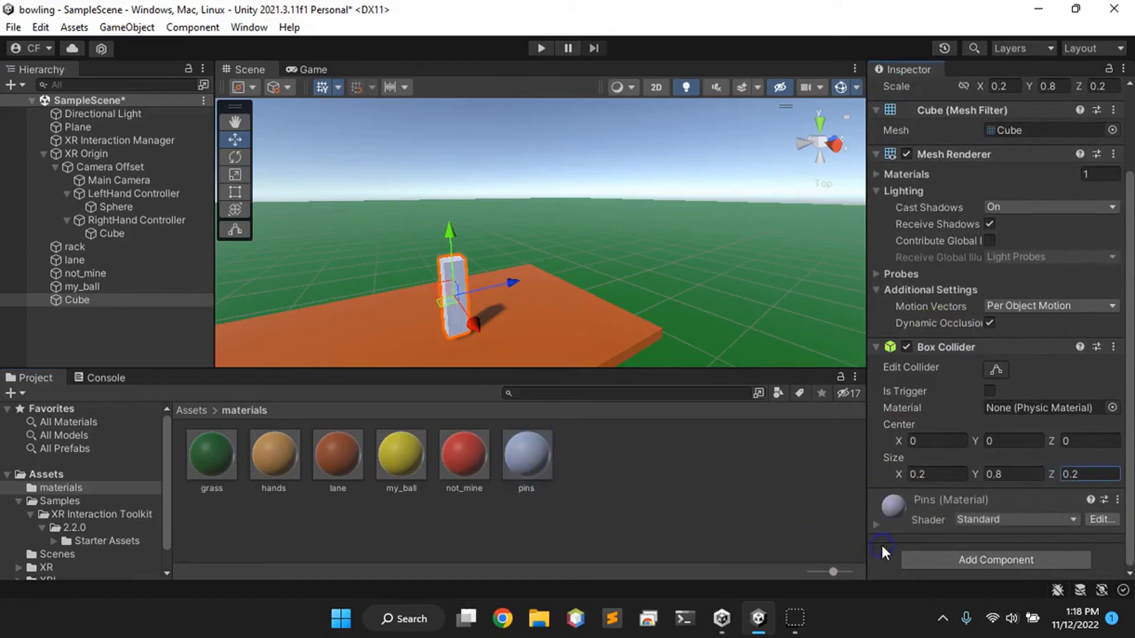
Add a Rigidbody component to the pin cube and turn off its gravity.
{"action": "left_click", "coordinate": [921, 557]}
{"action": "type", "text": "rig"}
{"action": "left_click", "coordinate": [944, 386]}
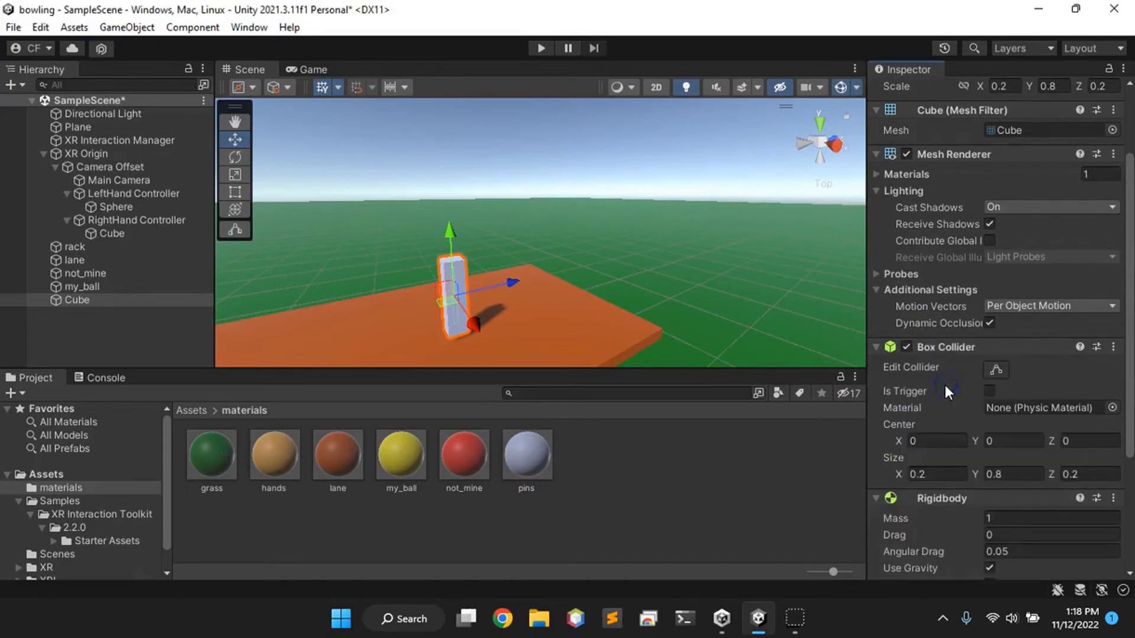
{"action": "scroll", "coordinate": [945, 384], "scroll_direction": "down", "scroll_amount": 5}
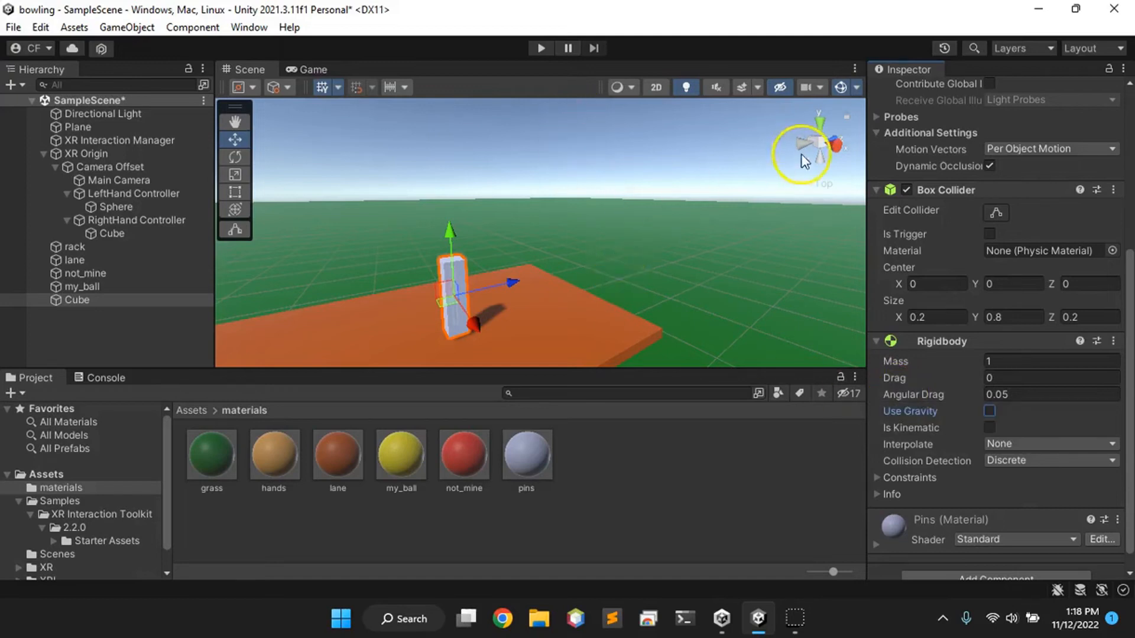
Centre the pin across the lane and duplicate it twice to place a row of two pins behind it.
{"action": "left_click", "coordinate": [819, 122]}
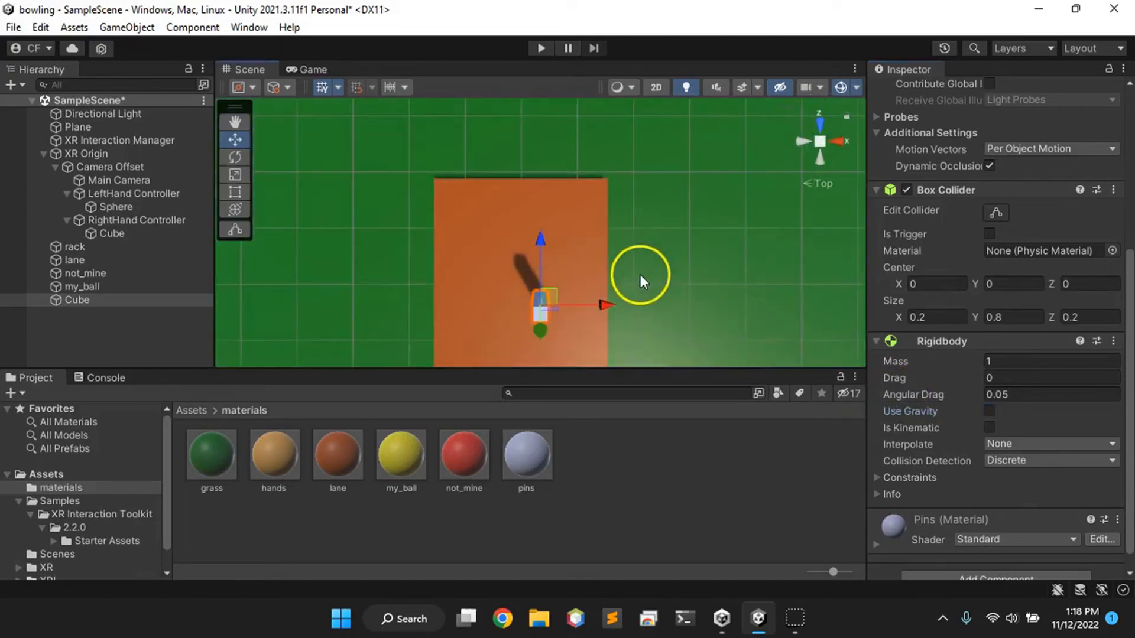
{"action": "left_click_drag", "start_coordinate": [605, 305], "coordinate": [587, 306]}
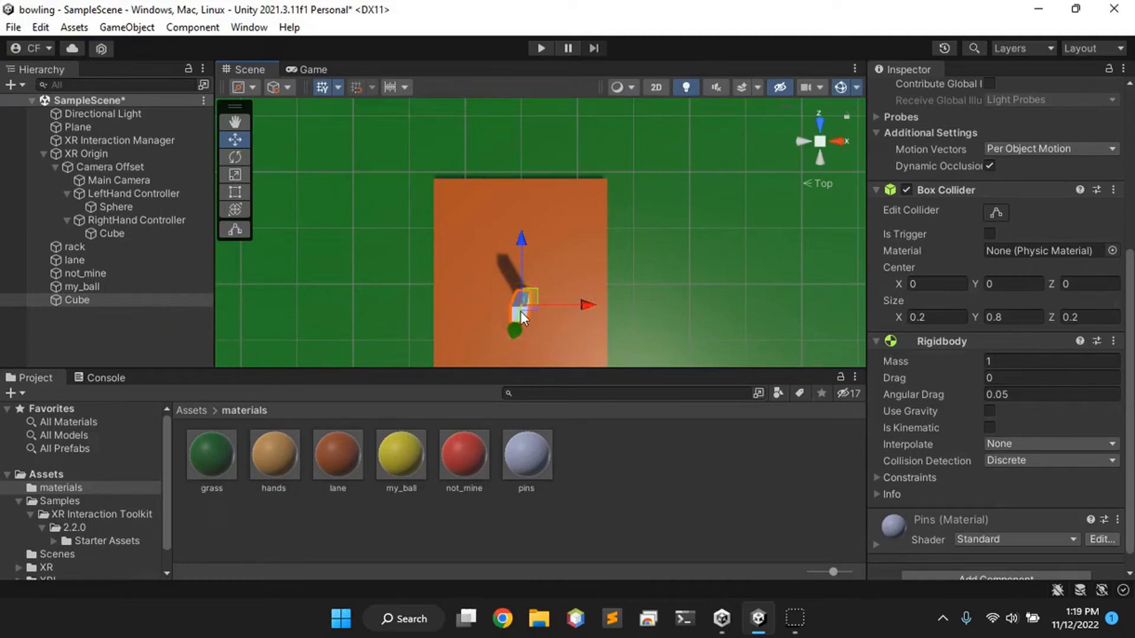
{"action": "key", "text": "ctrl+d"}
{"action": "left_click_drag", "start_coordinate": [519, 250], "coordinate": [520, 217]}
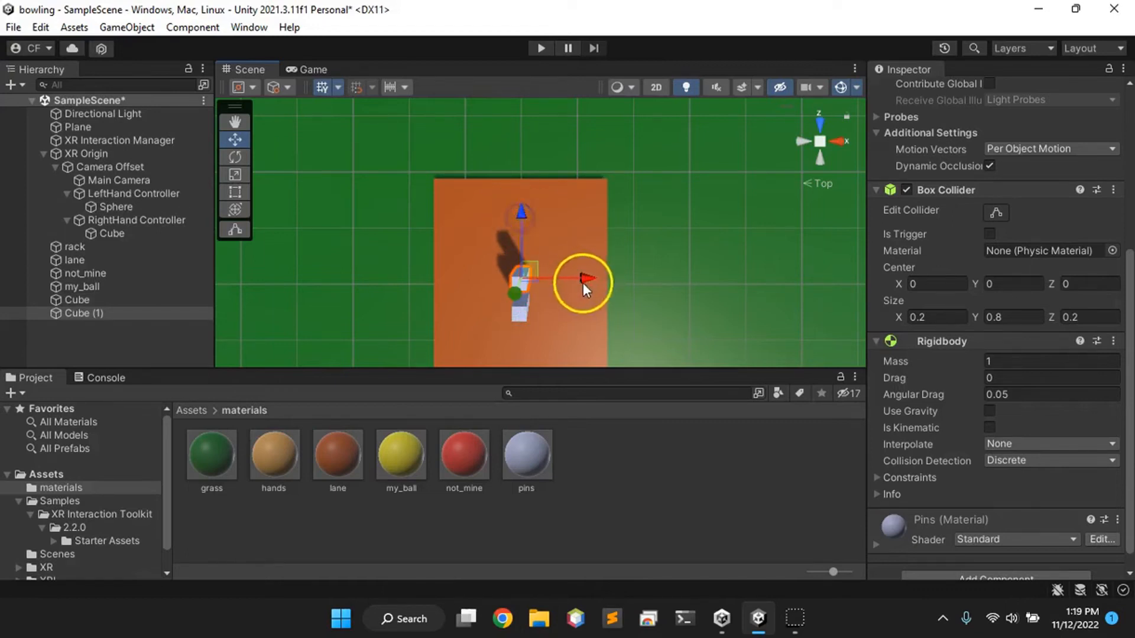
{"action": "left_click_drag", "start_coordinate": [586, 275], "coordinate": [605, 274]}
{"action": "key", "text": "ctrl+d"}
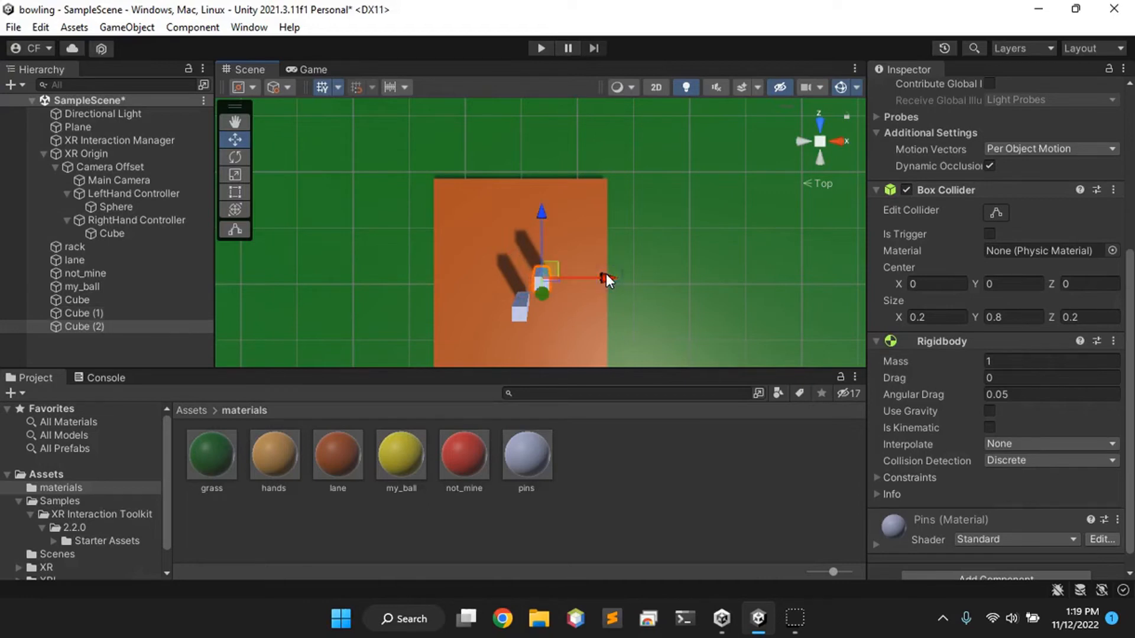
{"action": "left_click_drag", "start_coordinate": [605, 274], "coordinate": [566, 275]}
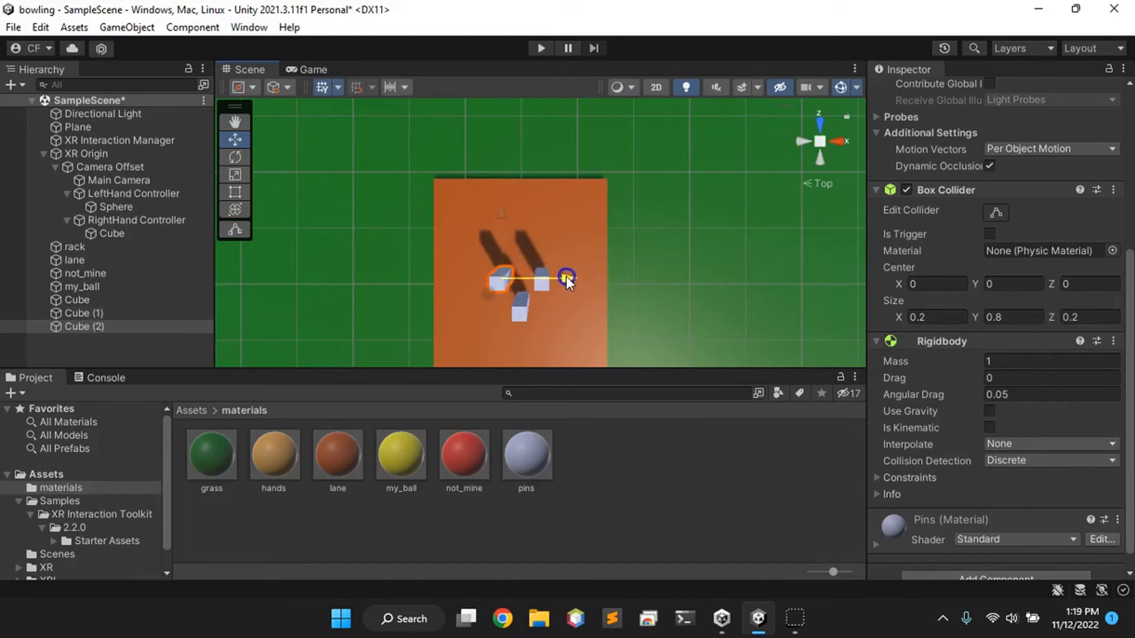
Duplicate the pin three more times to form a third row of three pins behind the second row.
{"action": "key", "text": "ctrl+d"}
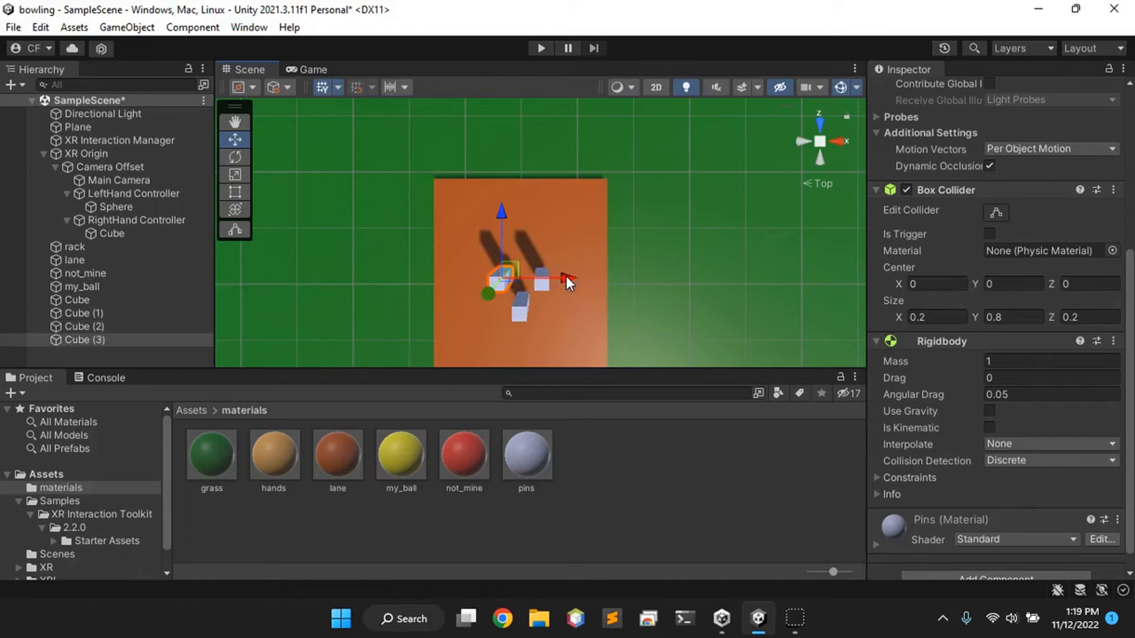
{"action": "left_click_drag", "start_coordinate": [502, 219], "coordinate": [502, 196]}
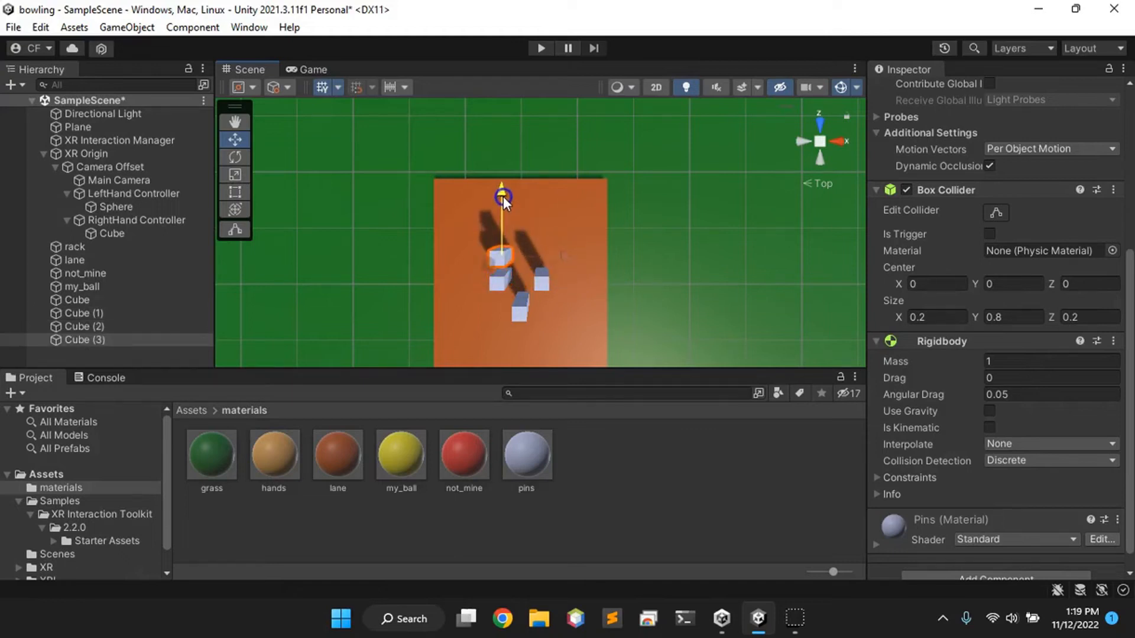
{"action": "left_click_drag", "start_coordinate": [566, 255], "coordinate": [629, 254]}
{"action": "key", "text": "ctrl+d"}
{"action": "key", "text": "ctrl+d"}
Inspect the six-pin triangle and the whole lane with the ball rack from low and side angles.
{"action": "right_click_drag", "start_coordinate": [674, 282], "coordinate": [686, 106], "text": "alt"}
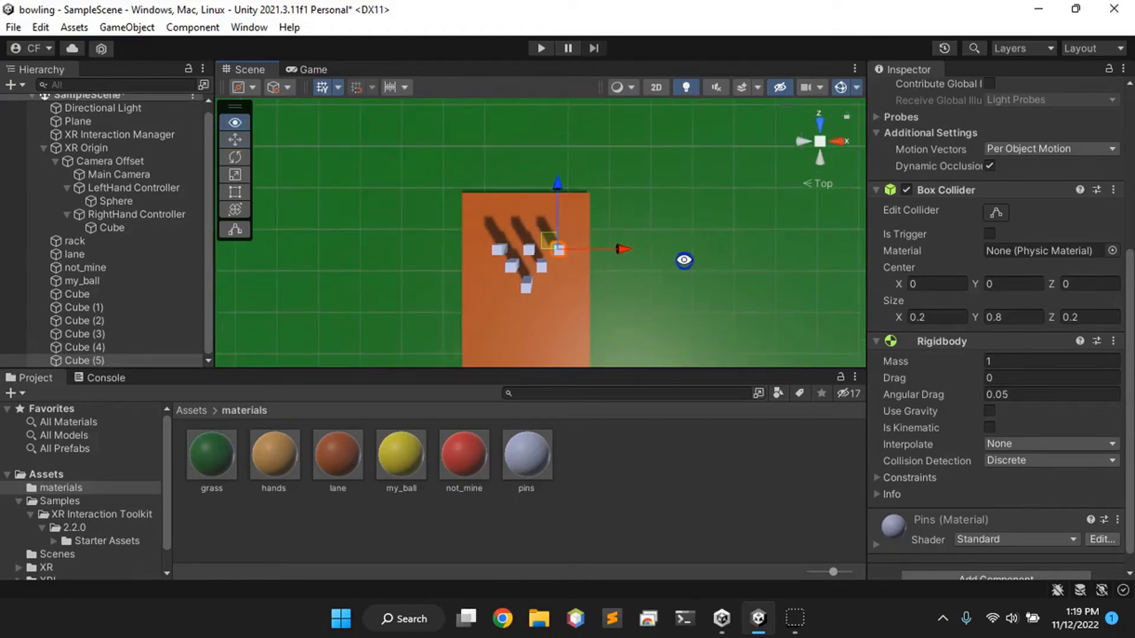
{"action": "left_click_drag", "start_coordinate": [682, 231], "coordinate": [669, 145], "text": "alt"}
{"action": "left_click_drag", "start_coordinate": [682, 290], "coordinate": [651, 170], "text": "alt"}
{"action": "left_click_drag", "start_coordinate": [660, 225], "coordinate": [663, 266], "text": "alt"}
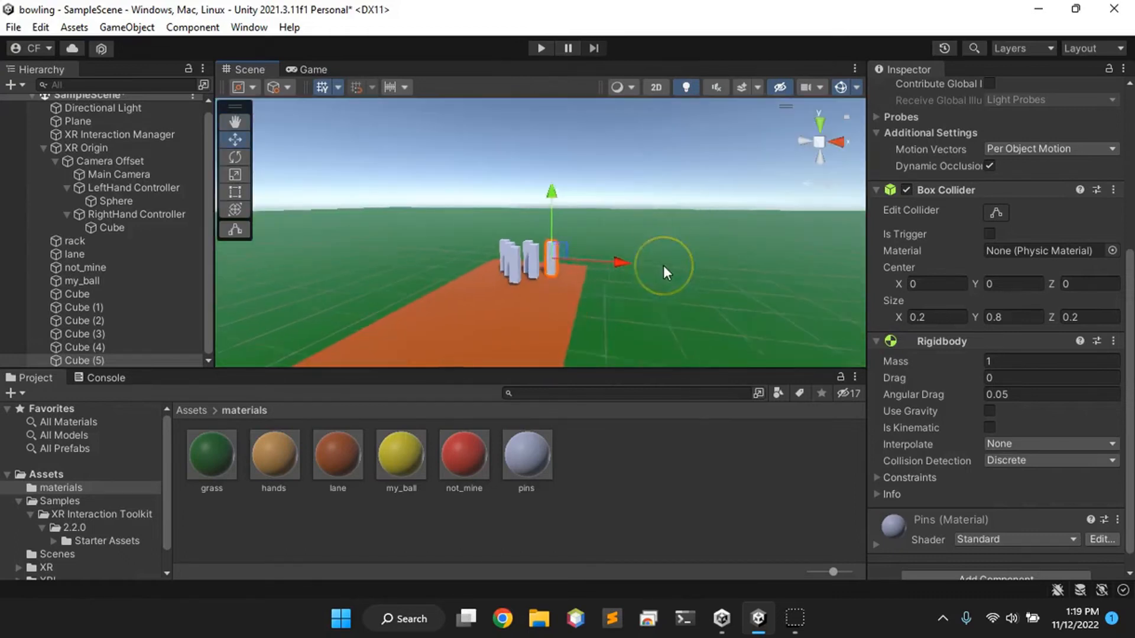
{"action": "scroll", "coordinate": [664, 265], "scroll_direction": "down", "scroll_amount": 3}
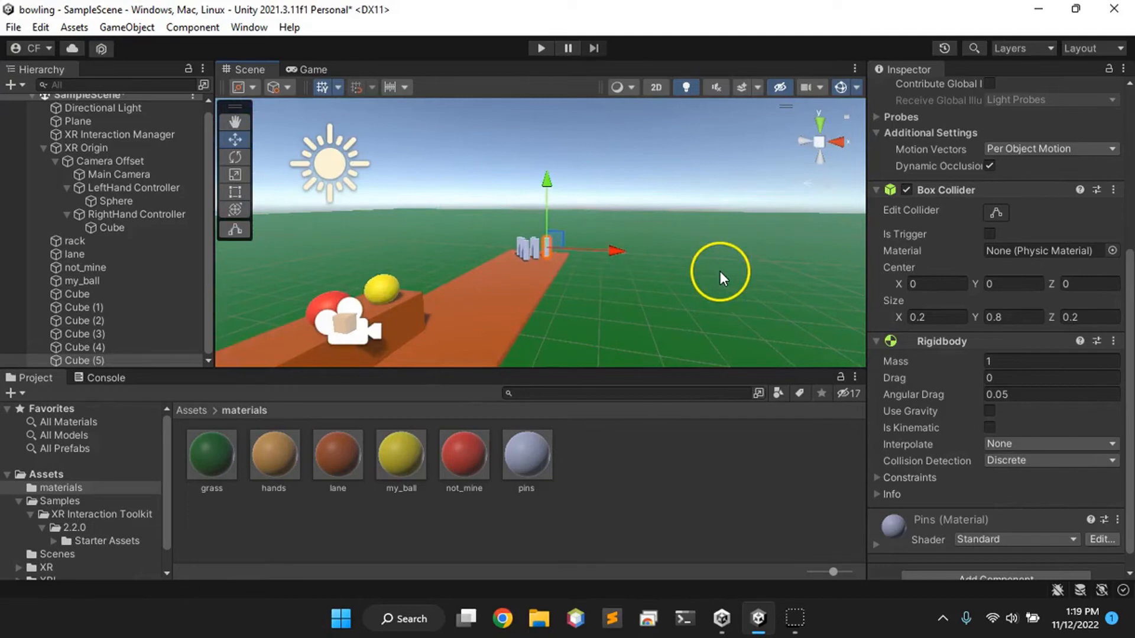
{"action": "left_click_drag", "start_coordinate": [720, 271], "coordinate": [469, 286], "text": "alt"}
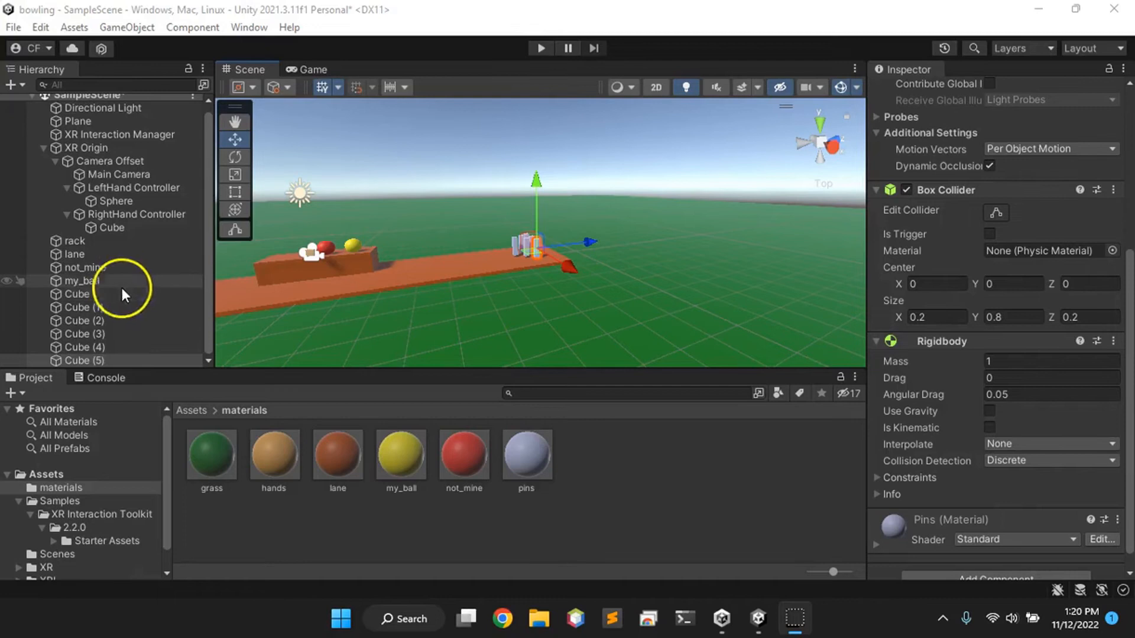
{"action": "left_click", "coordinate": [98, 282]}
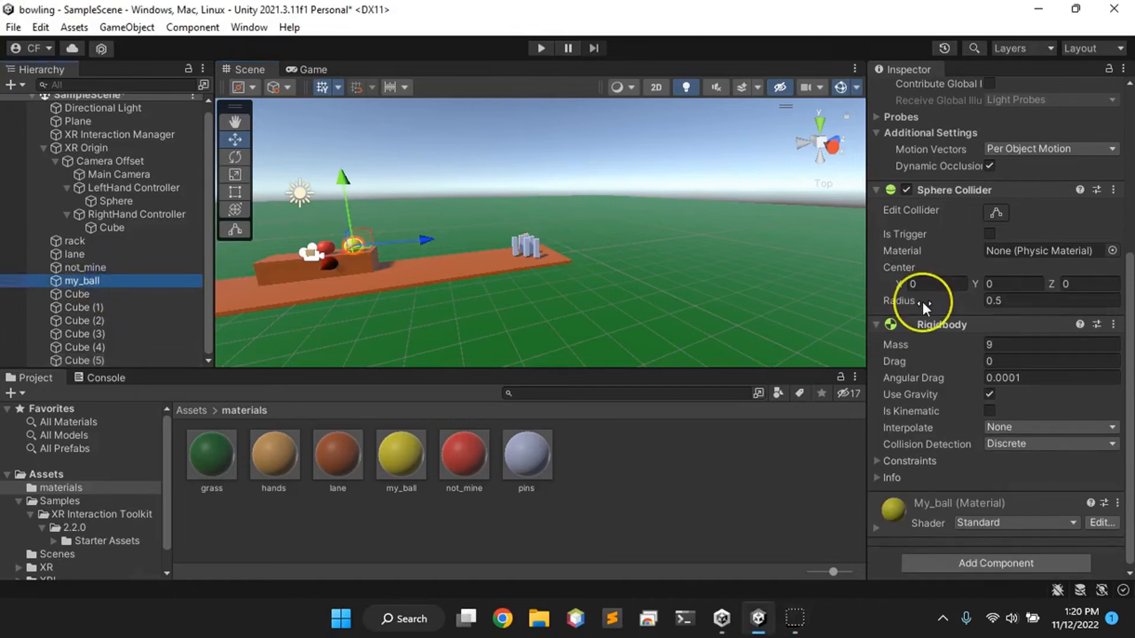
{"action": "scroll", "coordinate": [921, 300], "scroll_direction": "down", "scroll_amount": 1}
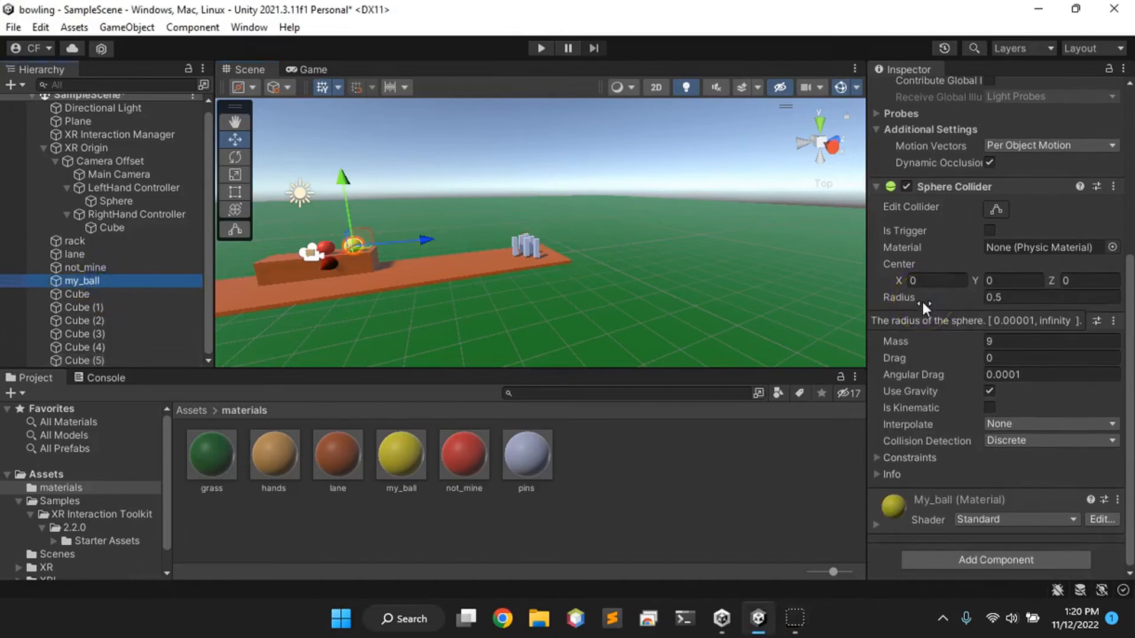
{"action": "left_click", "coordinate": [938, 561]}
{"action": "key", "text": "BackSpace"}
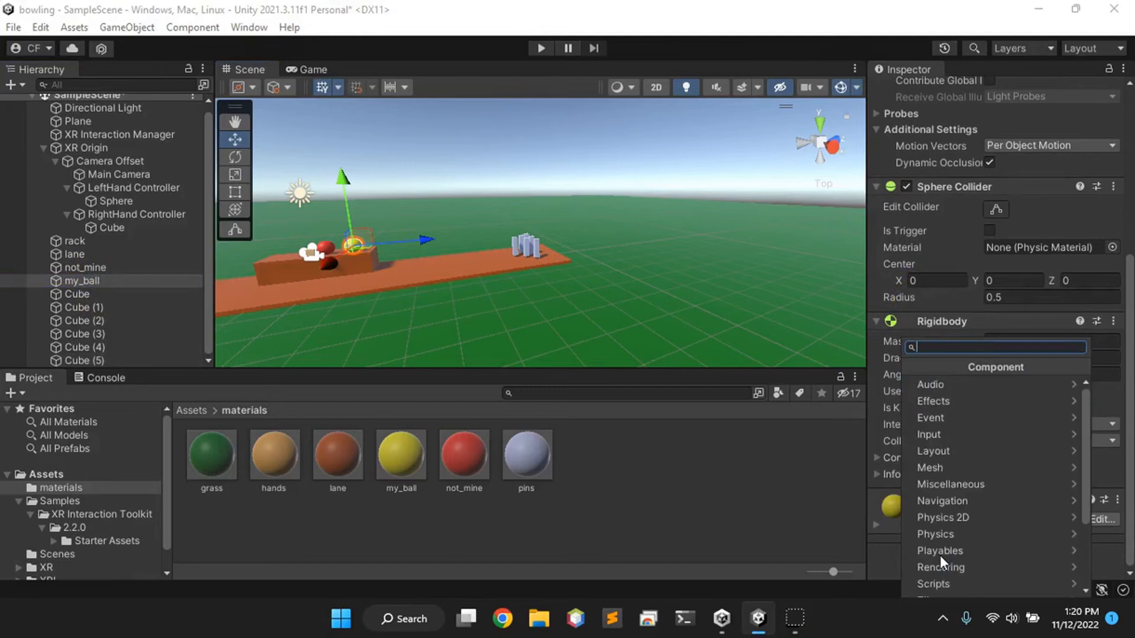
{"action": "type", "text": "inter"}
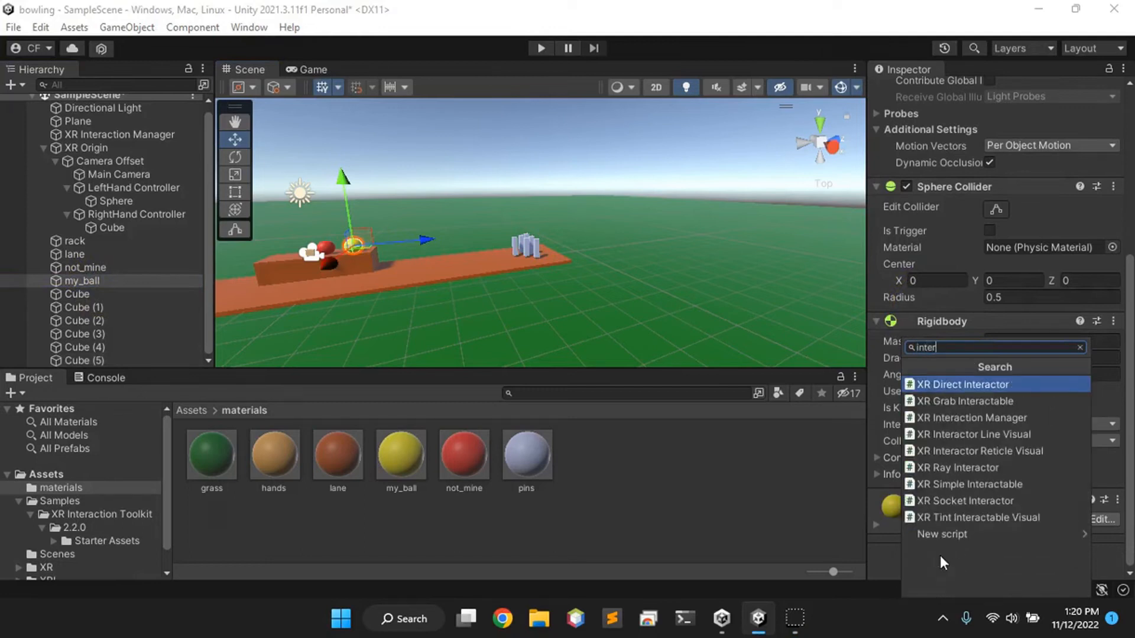
{"action": "key", "text": "BackSpace"}
{"action": "key", "text": "BackSpace"}
{"action": "key", "text": "BackSpace"}
{"action": "key", "text": "BackSpace"}
{"action": "key", "text": "BackSpace"}
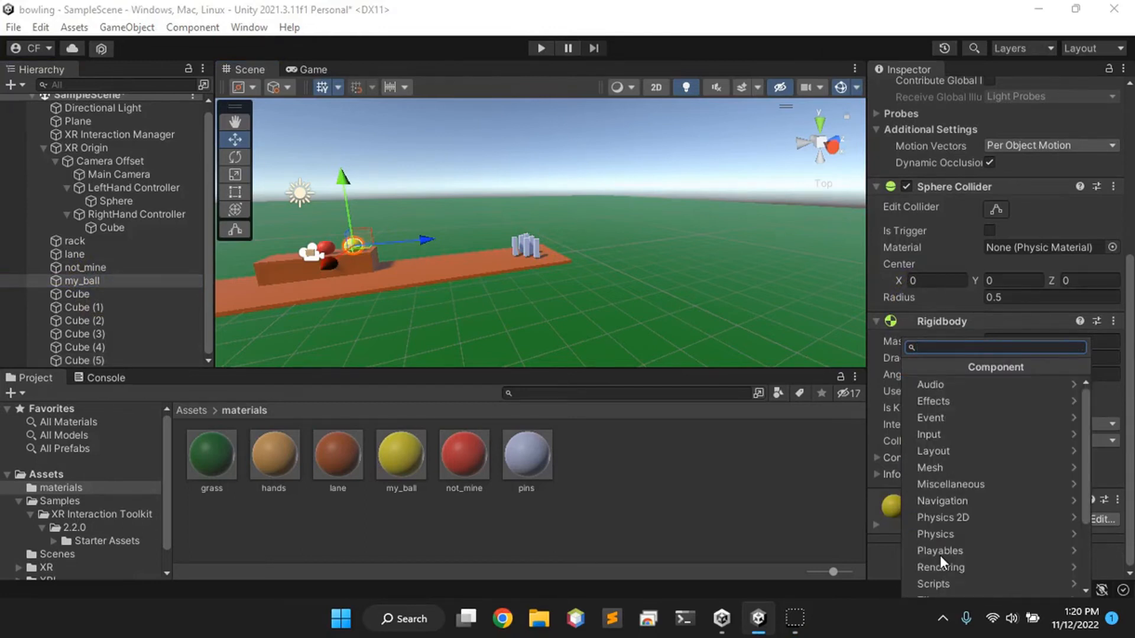
{"action": "left_click", "coordinate": [141, 187]}
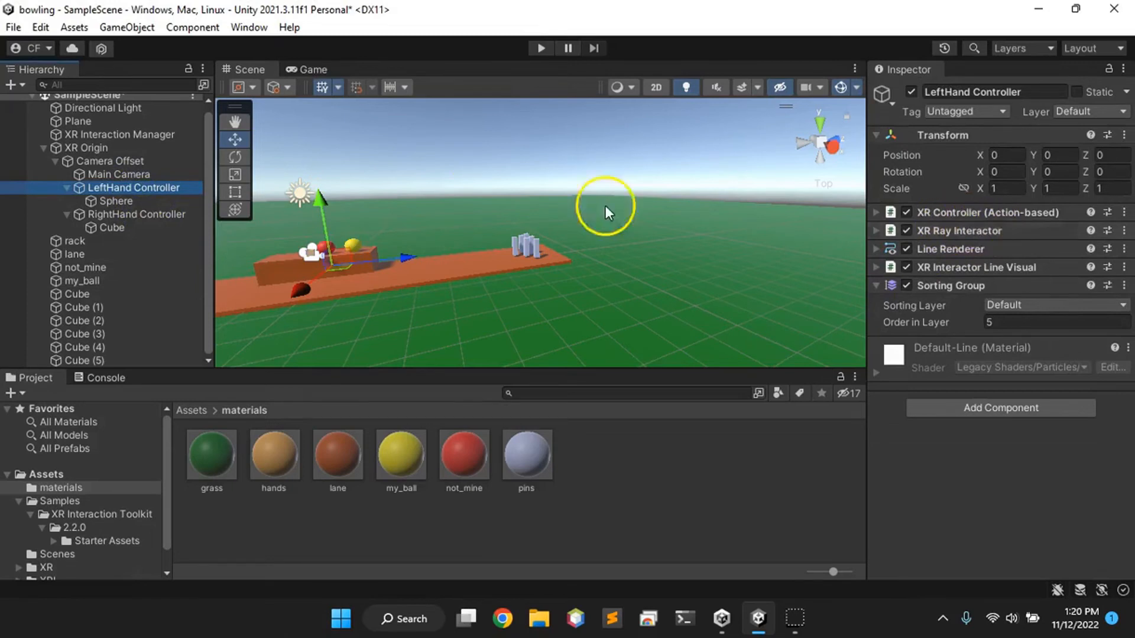
Add an XR Grab Interactable component to the my_ball object.
{"action": "left_click", "coordinate": [104, 280]}
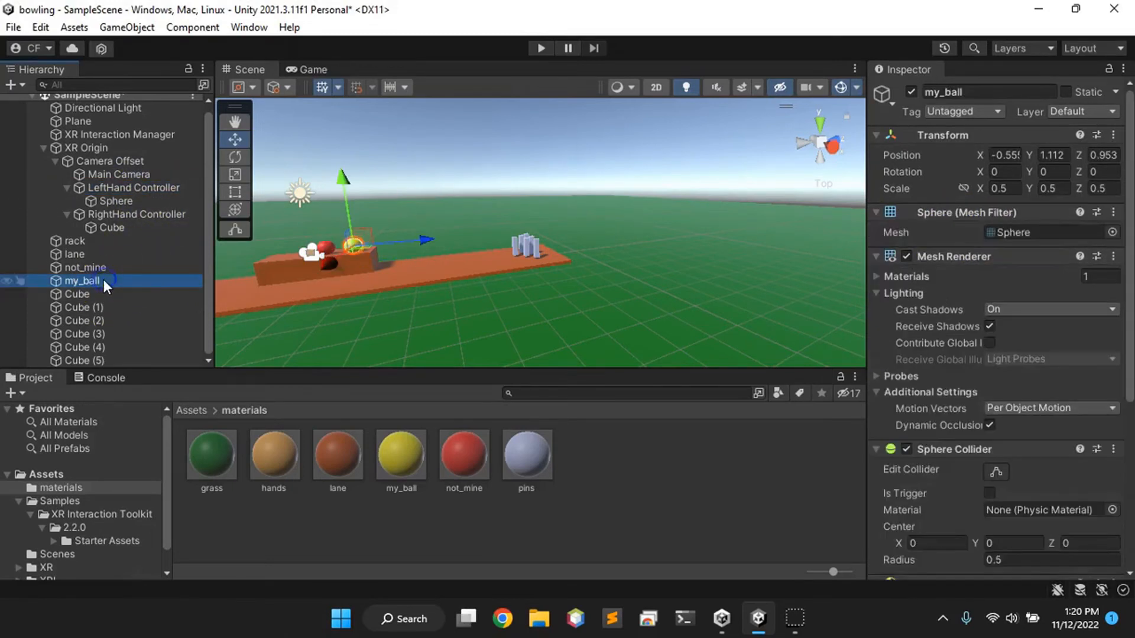
{"action": "scroll", "coordinate": [973, 390], "scroll_direction": "down", "scroll_amount": 3}
{"action": "scroll", "coordinate": [973, 392], "scroll_direction": "down", "scroll_amount": 3}
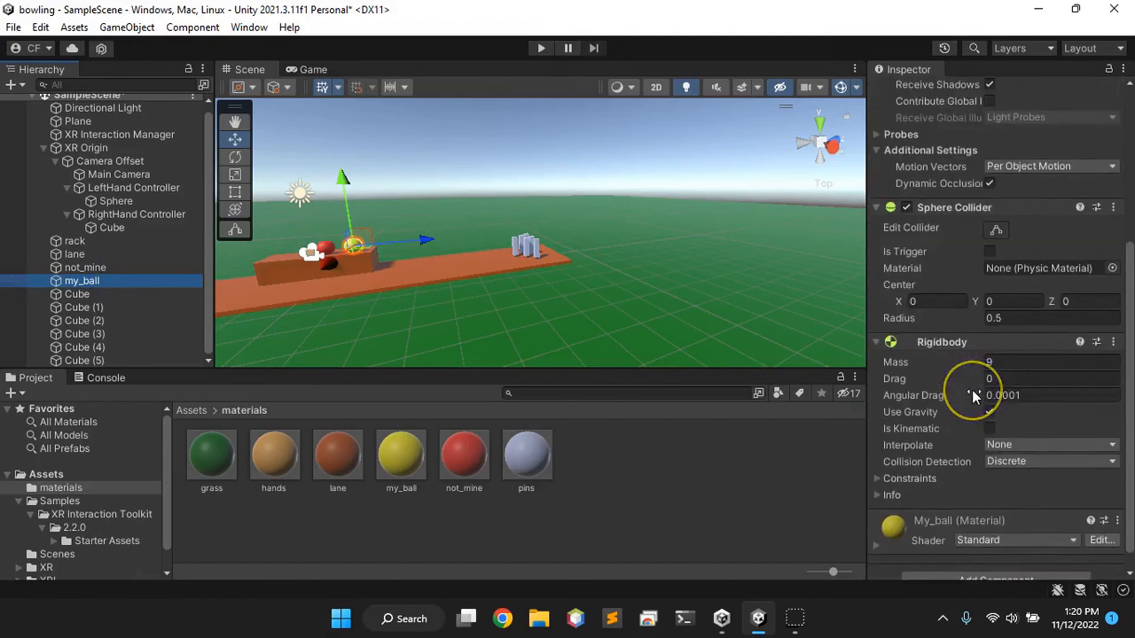
{"action": "scroll", "coordinate": [973, 391], "scroll_direction": "down", "scroll_amount": 1}
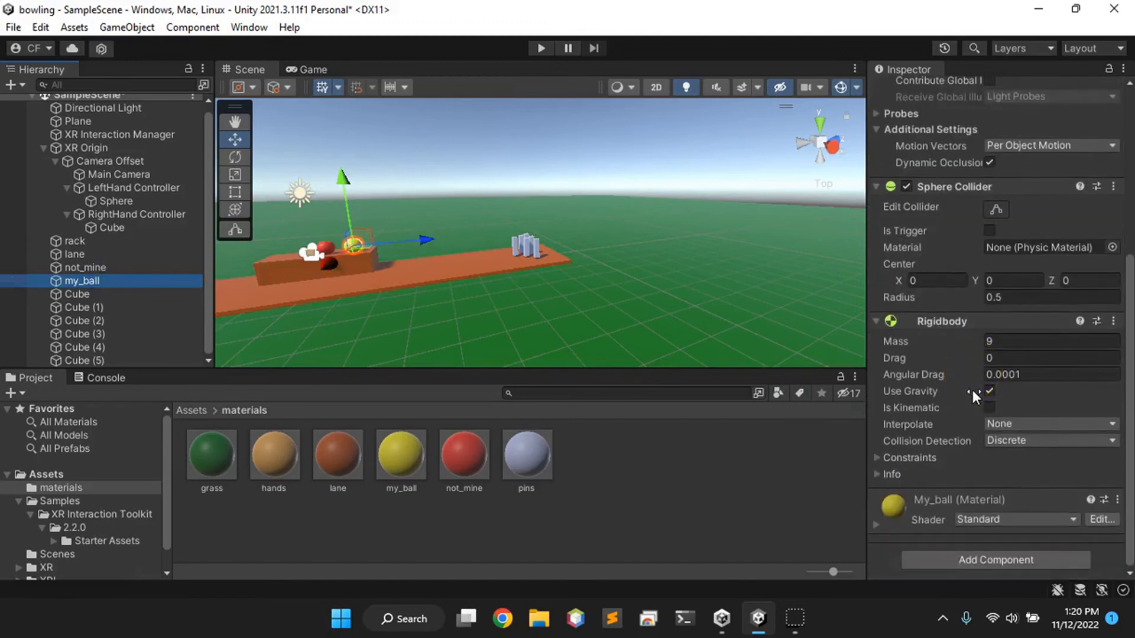
{"action": "left_click", "coordinate": [943, 556]}
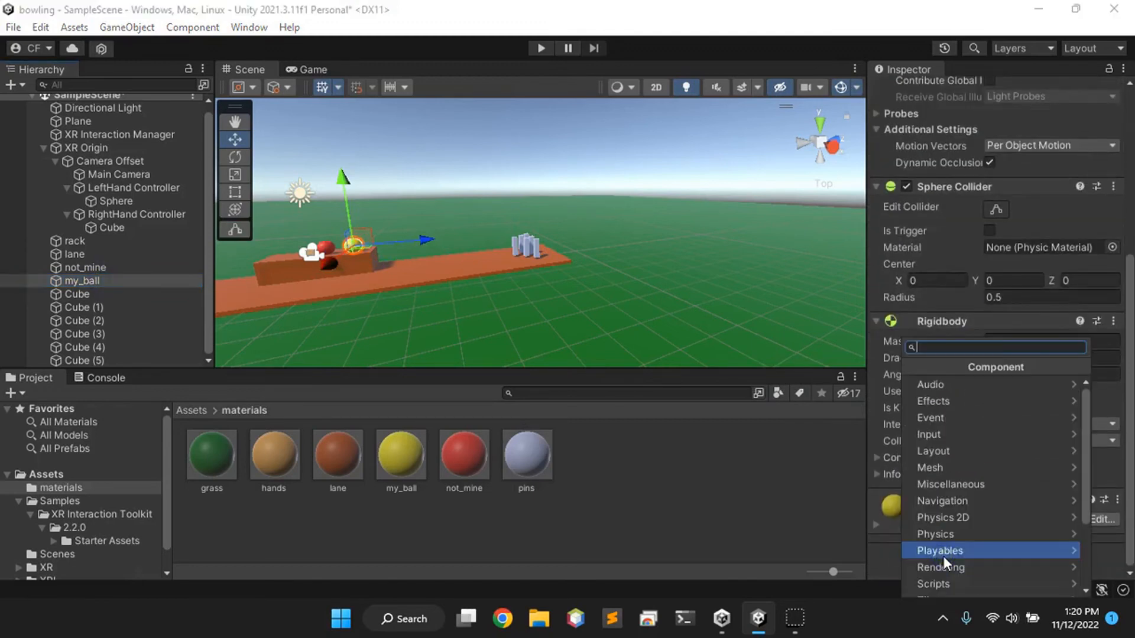
{"action": "type", "text": "inter"}
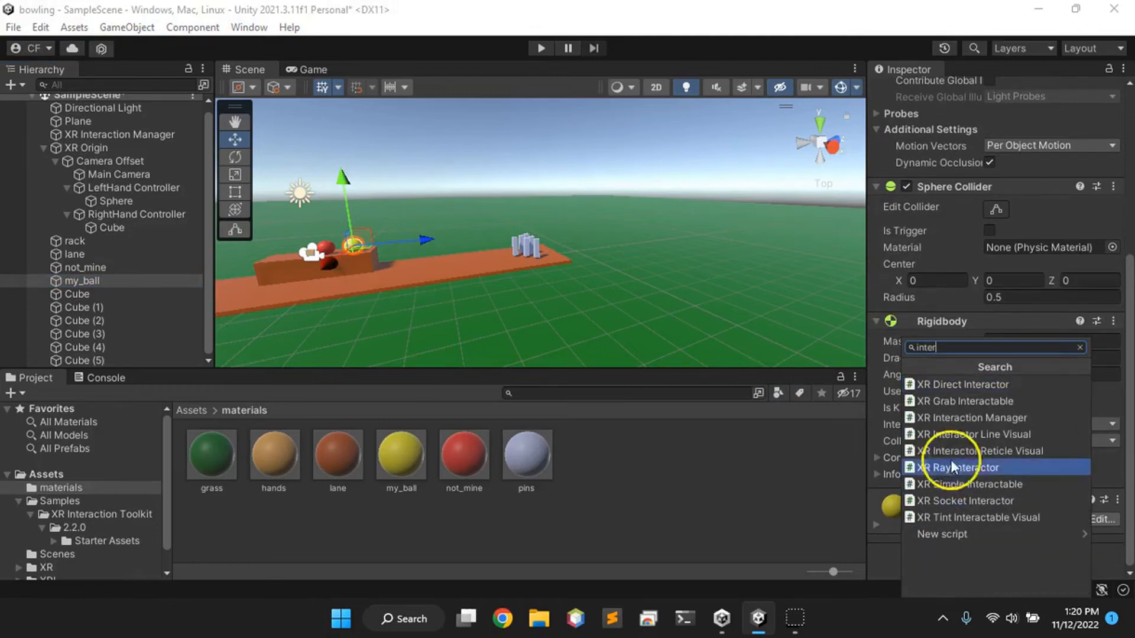
{"action": "left_click", "coordinate": [943, 389]}
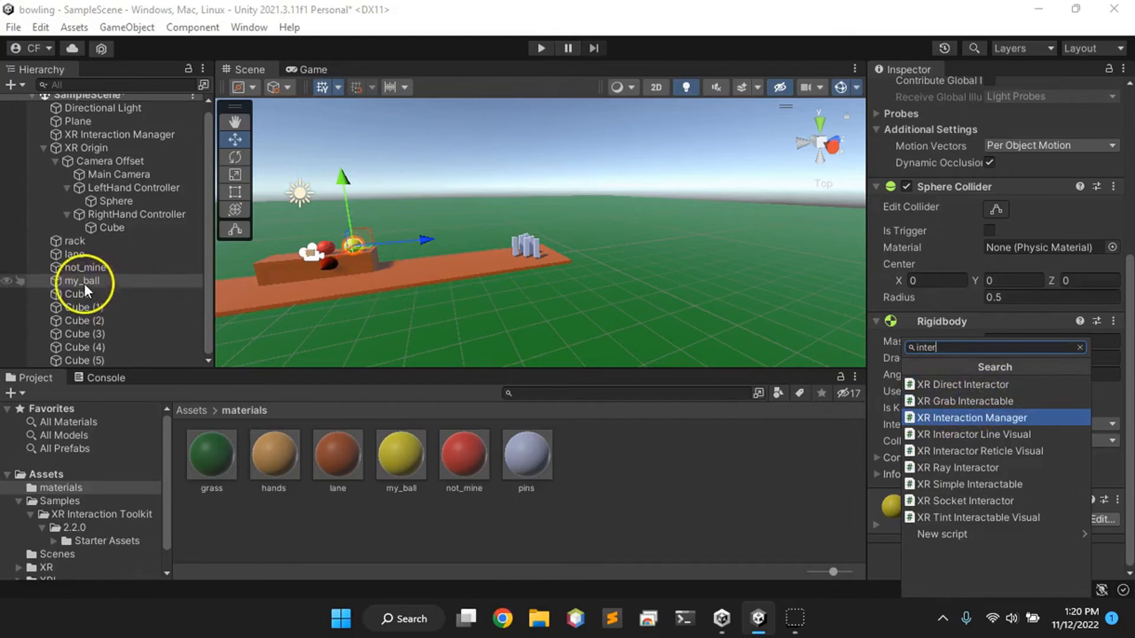
{"action": "left_click", "coordinate": [952, 402]}
Review the XR Grab Interactable settings of my_ball, including movement, tracking and throw options, together with its Rigidbody settings.
{"action": "scroll", "coordinate": [953, 402], "scroll_direction": "down", "scroll_amount": 3}
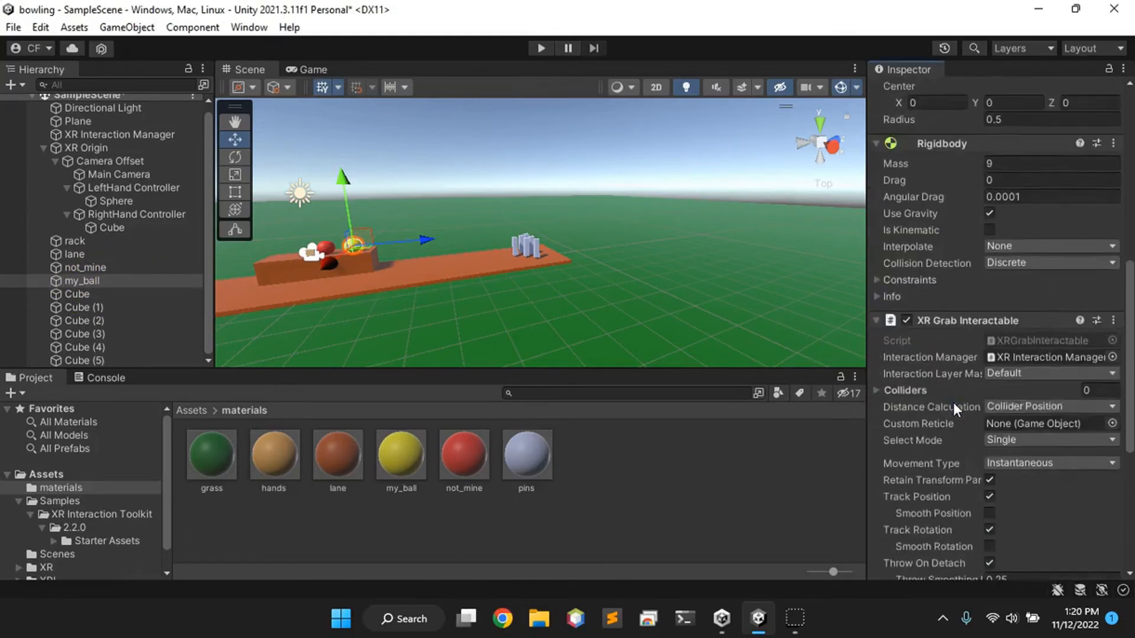
{"action": "scroll", "coordinate": [953, 403], "scroll_direction": "down", "scroll_amount": 5}
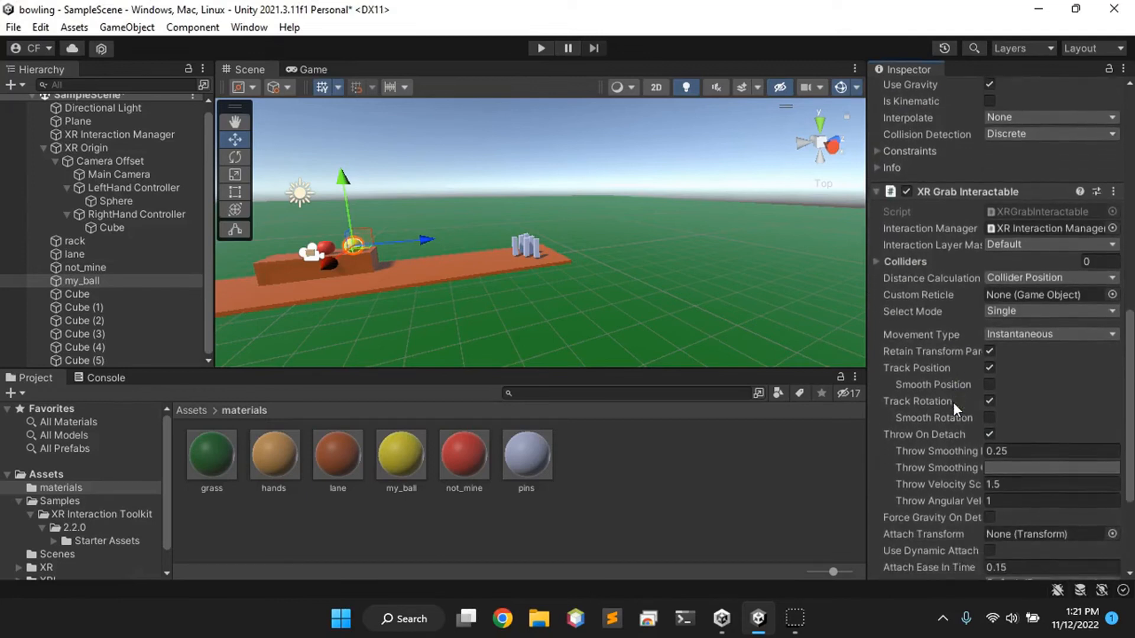
{"action": "scroll", "coordinate": [953, 402], "scroll_direction": "down", "scroll_amount": 3}
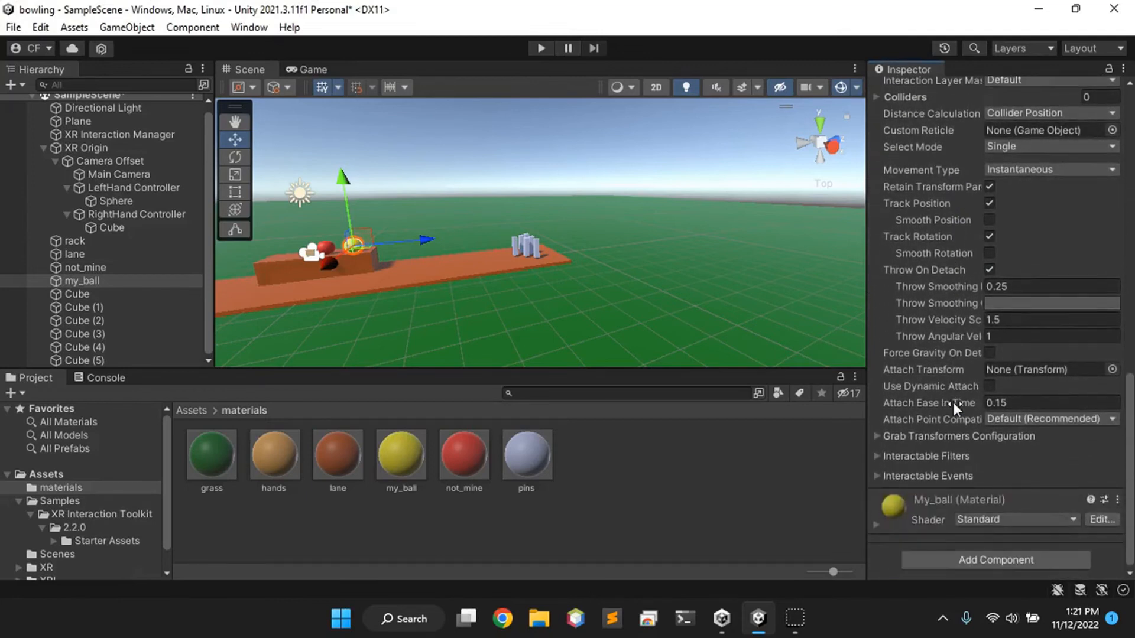
{"action": "scroll", "coordinate": [952, 402], "scroll_direction": "up", "scroll_amount": 3}
{"action": "scroll", "coordinate": [952, 402], "scroll_direction": "up", "scroll_amount": 4}
{"action": "scroll", "coordinate": [953, 402], "scroll_direction": "down", "scroll_amount": 5}
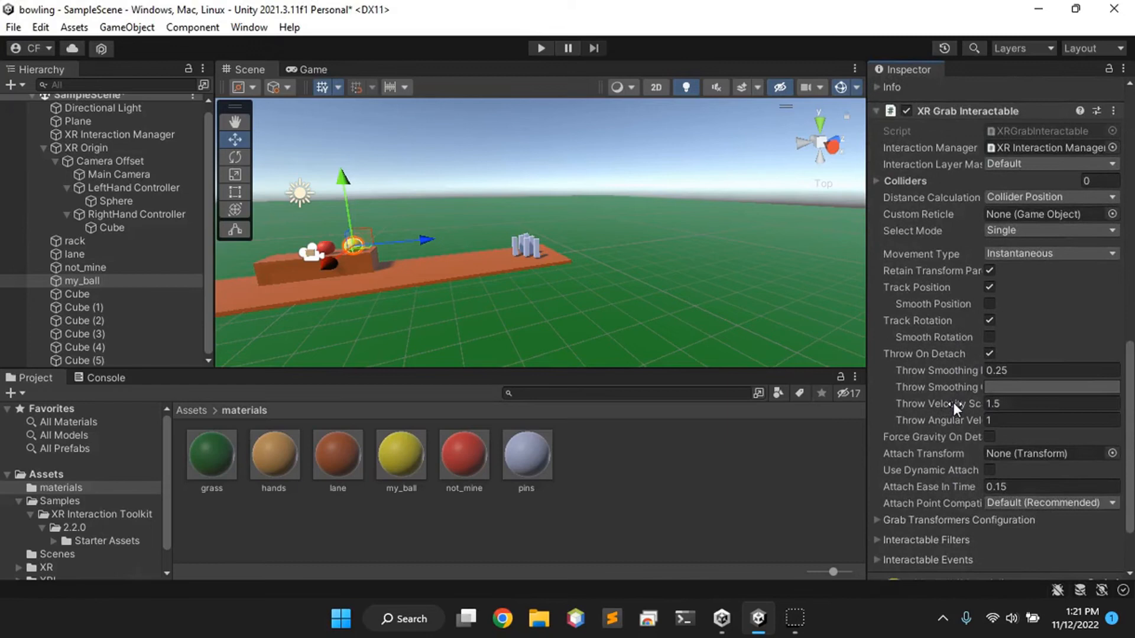
{"action": "scroll", "coordinate": [953, 402], "scroll_direction": "down", "scroll_amount": 3}
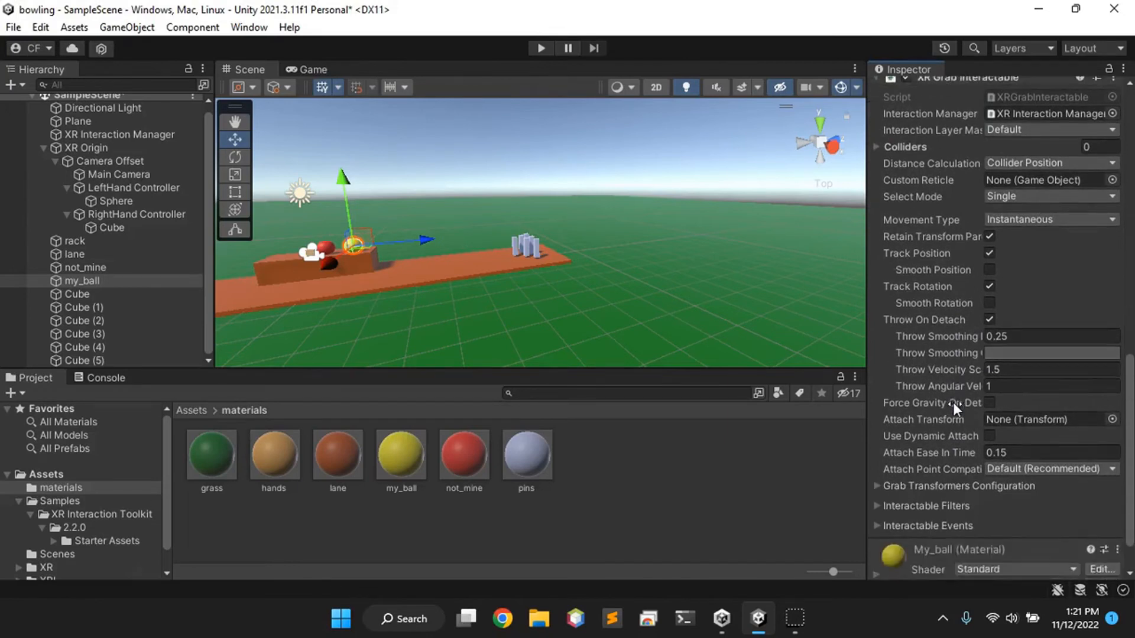
{"action": "scroll", "coordinate": [952, 403], "scroll_direction": "up", "scroll_amount": 3}
{"action": "scroll", "coordinate": [952, 402], "scroll_direction": "up", "scroll_amount": 6}
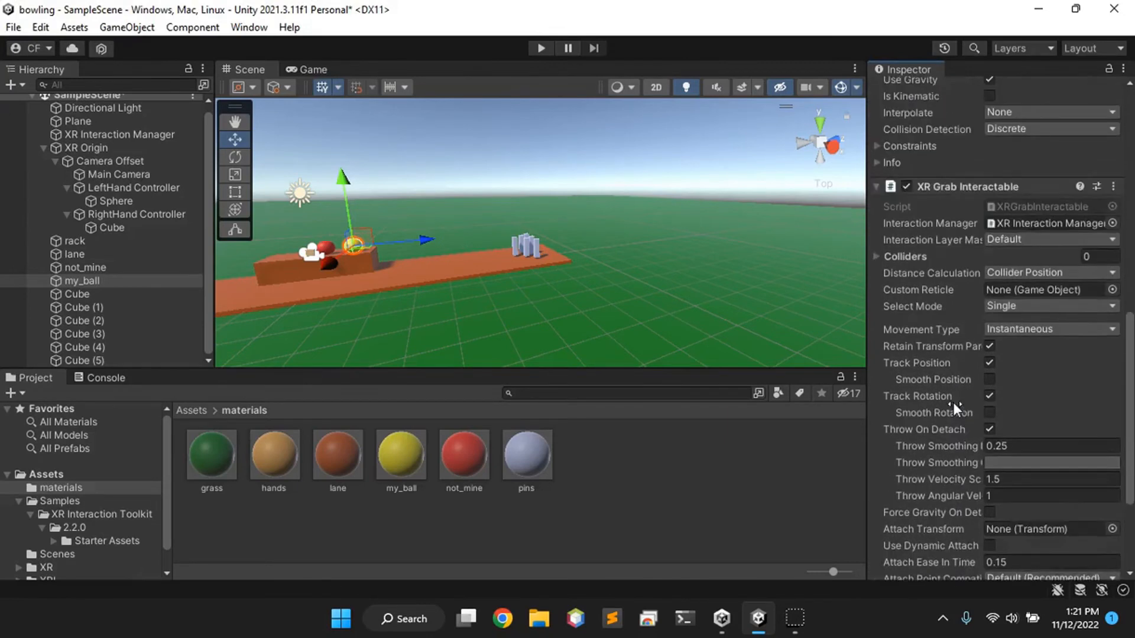
{"action": "scroll", "coordinate": [953, 403], "scroll_direction": "up", "scroll_amount": 3}
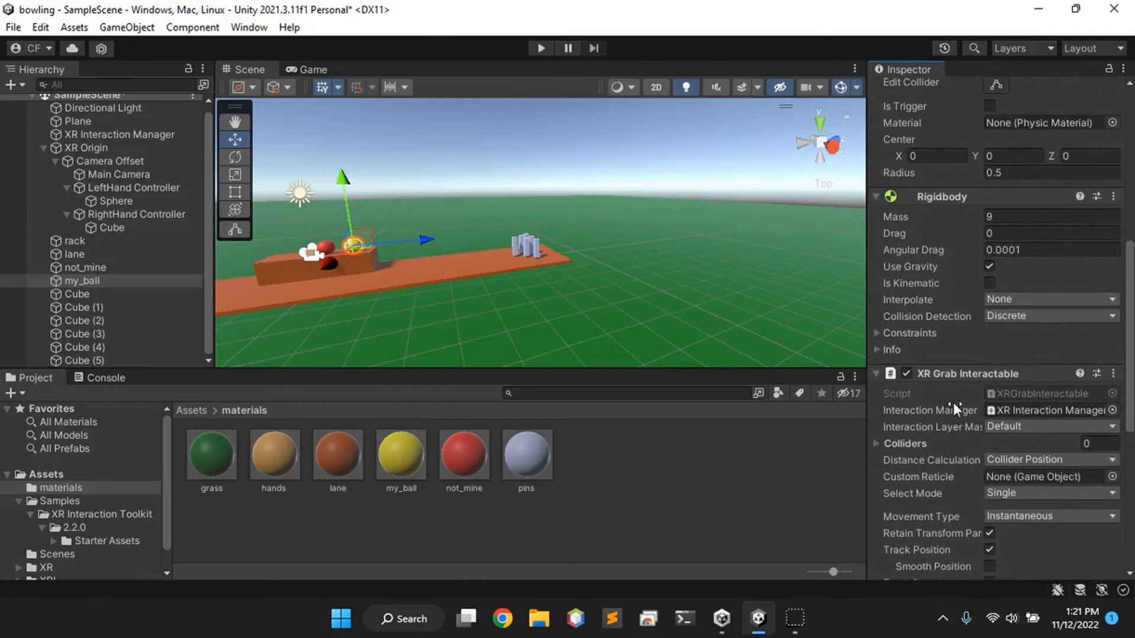
{"action": "scroll", "coordinate": [953, 404], "scroll_direction": "down", "scroll_amount": 3}
{"action": "scroll", "coordinate": [953, 404], "scroll_direction": "up", "scroll_amount": 3}
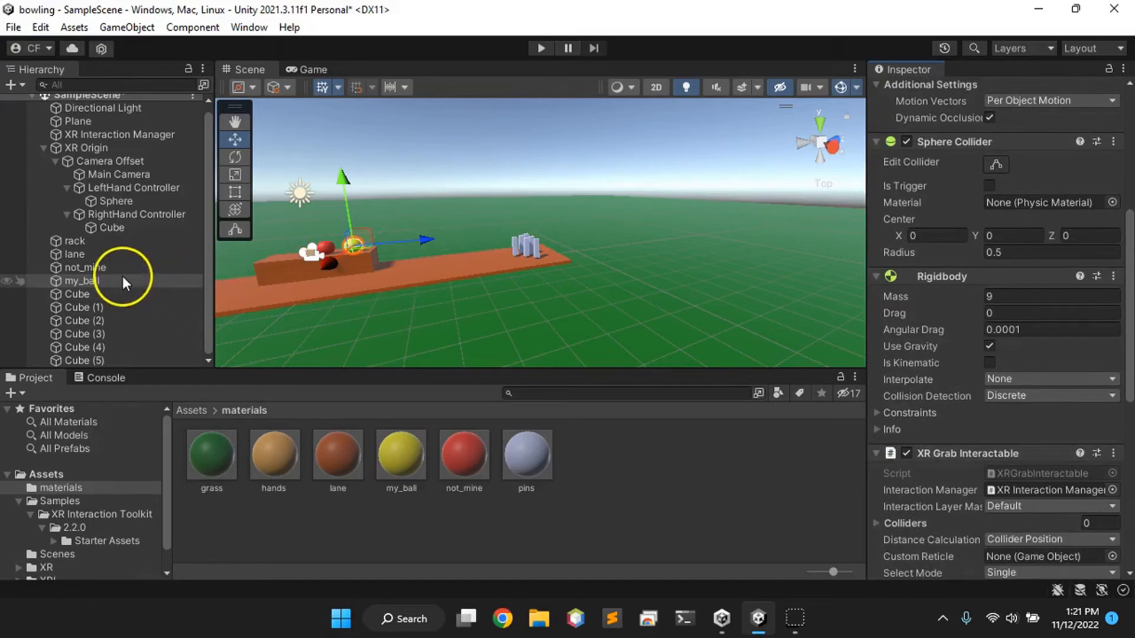
Add an XR Simple Interactable component to the red not_mine ball.
{"action": "left_click", "coordinate": [328, 244]}
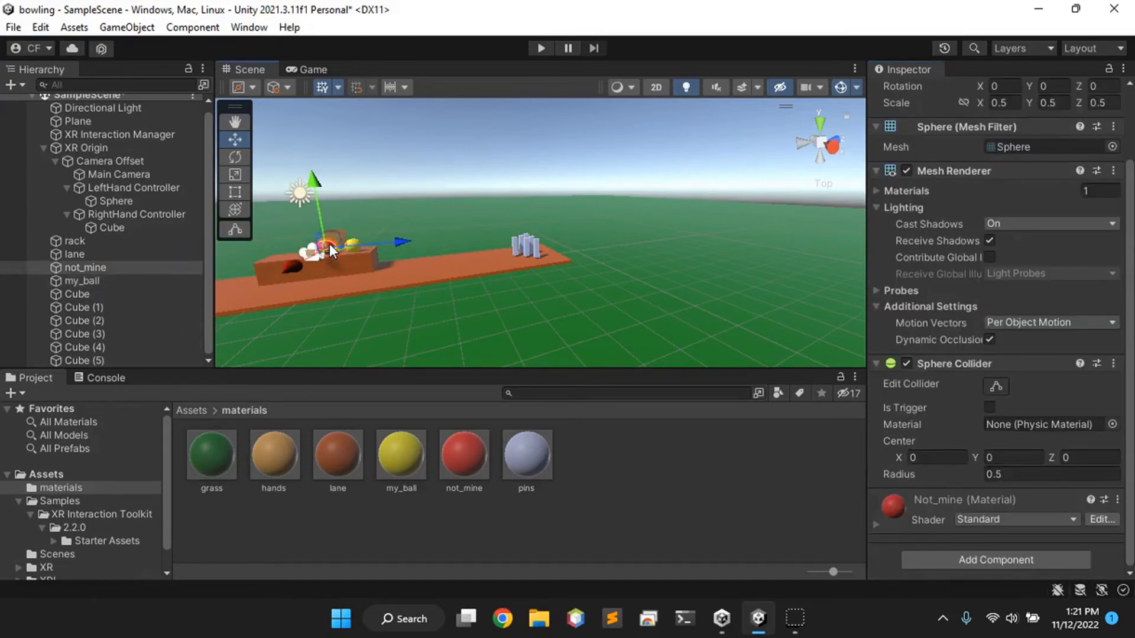
{"action": "left_click", "coordinate": [942, 561]}
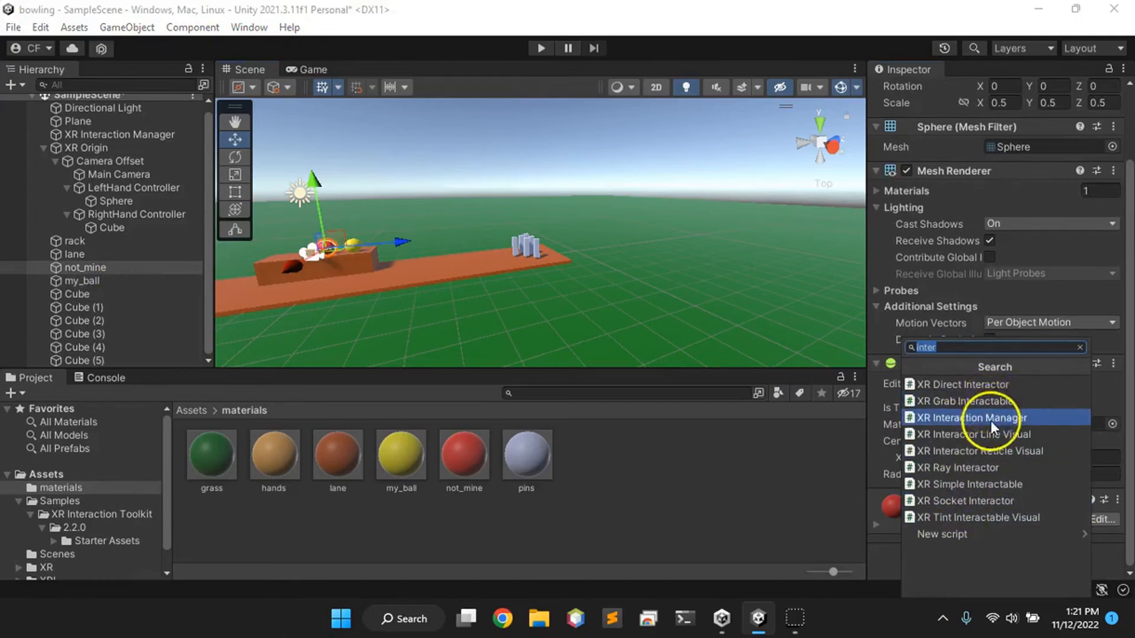
{"action": "left_click", "coordinate": [944, 486]}
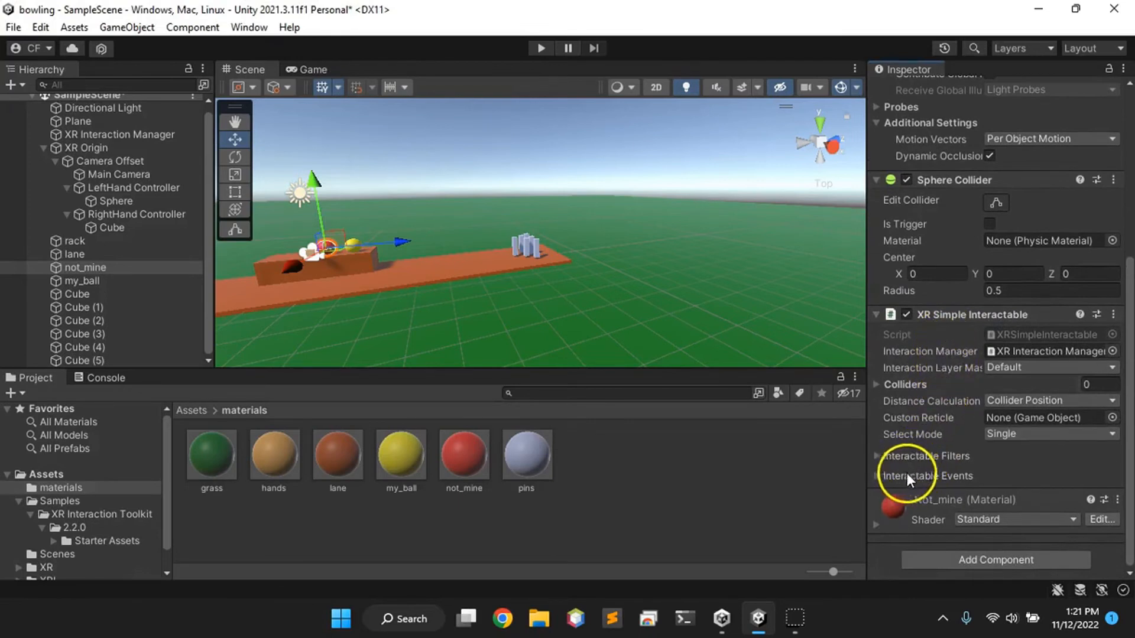
Look through the Interactable Events of the red ball's XR Simple Interactable and add an empty entry to First Hover Entered.
{"action": "left_click", "coordinate": [877, 476]}
{"action": "scroll", "coordinate": [988, 441], "scroll_direction": "down", "scroll_amount": 8}
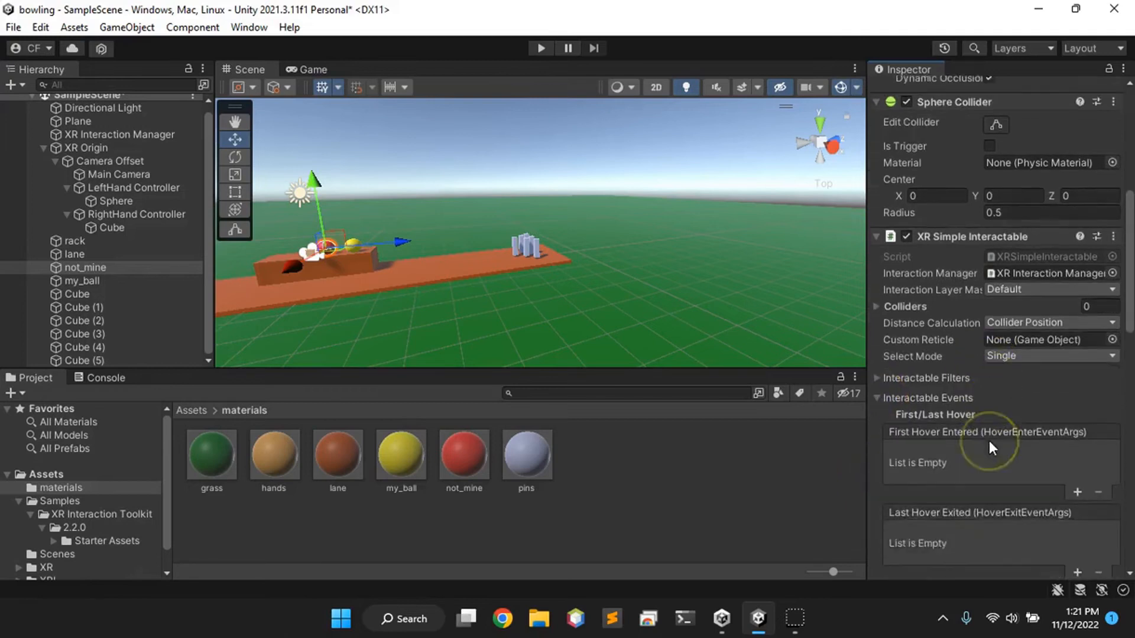
{"action": "scroll", "coordinate": [988, 440], "scroll_direction": "down", "scroll_amount": 2}
{"action": "scroll", "coordinate": [988, 441], "scroll_direction": "up", "scroll_amount": 3}
{"action": "left_click", "coordinate": [945, 314]}
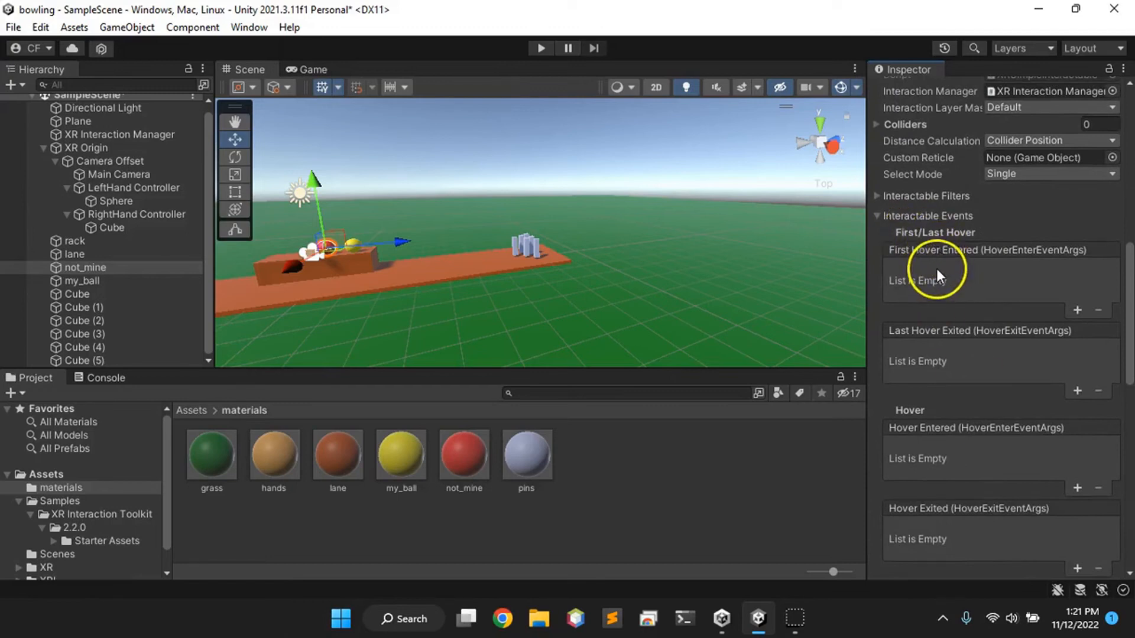
{"action": "scroll", "coordinate": [965, 375], "scroll_direction": "down", "scroll_amount": 10}
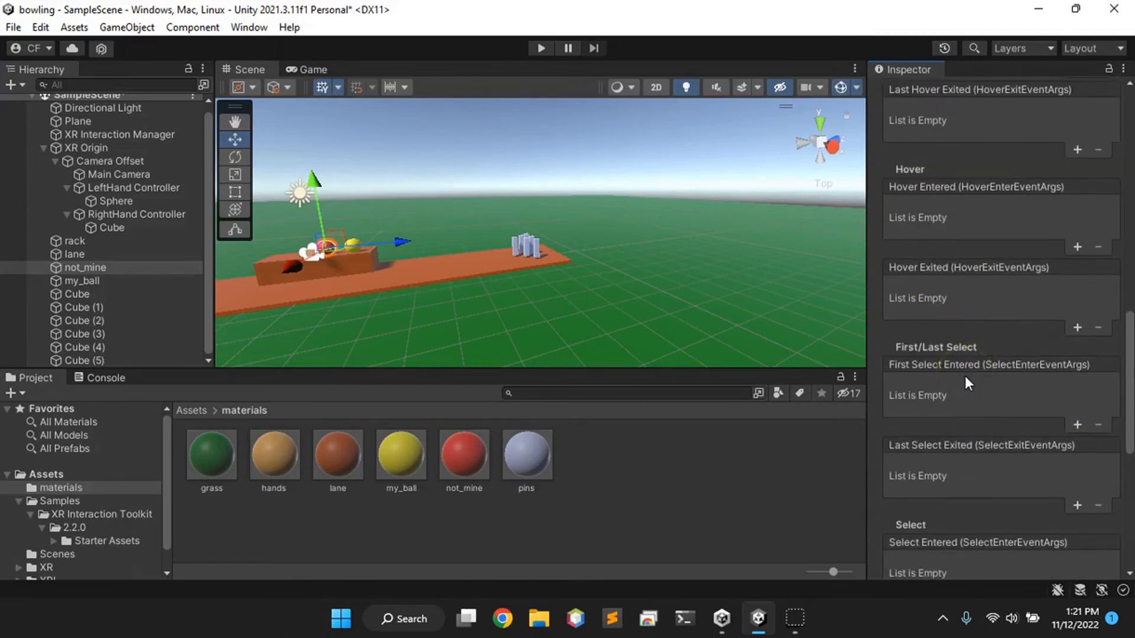
{"action": "scroll", "coordinate": [953, 409], "scroll_direction": "down", "scroll_amount": 8}
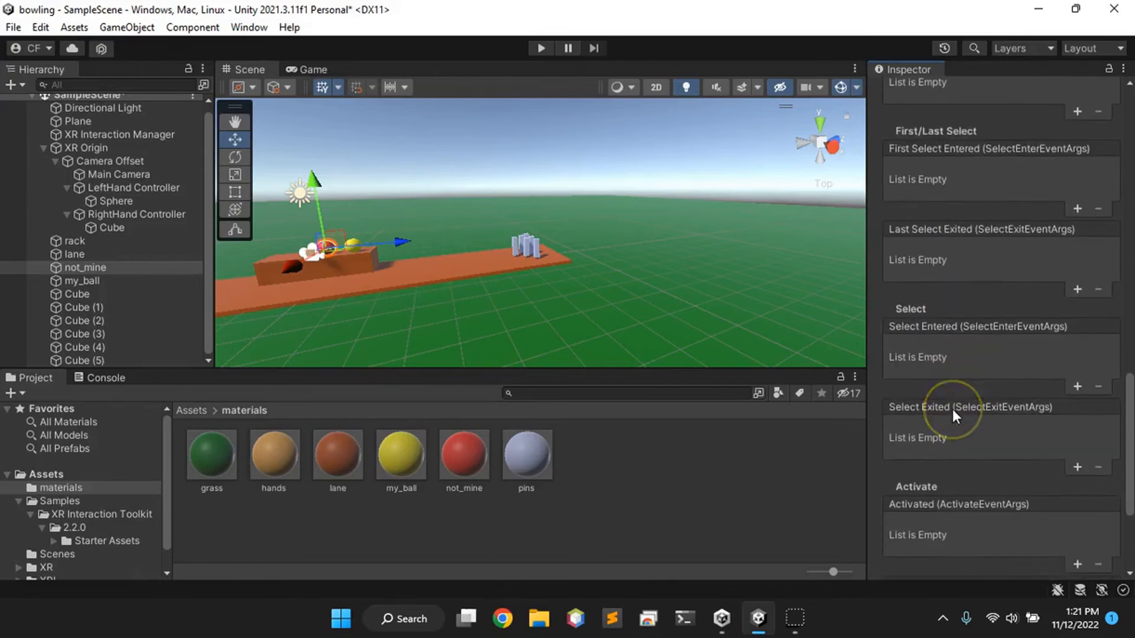
{"action": "scroll", "coordinate": [953, 409], "scroll_direction": "up", "scroll_amount": 9}
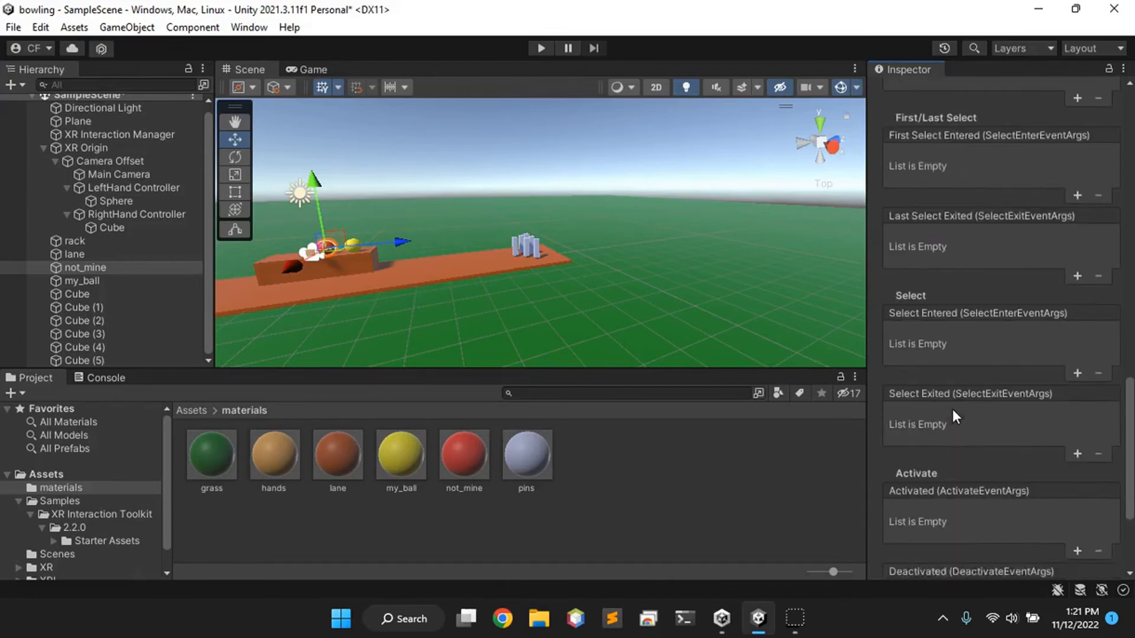
{"action": "scroll", "coordinate": [952, 409], "scroll_direction": "up", "scroll_amount": 9}
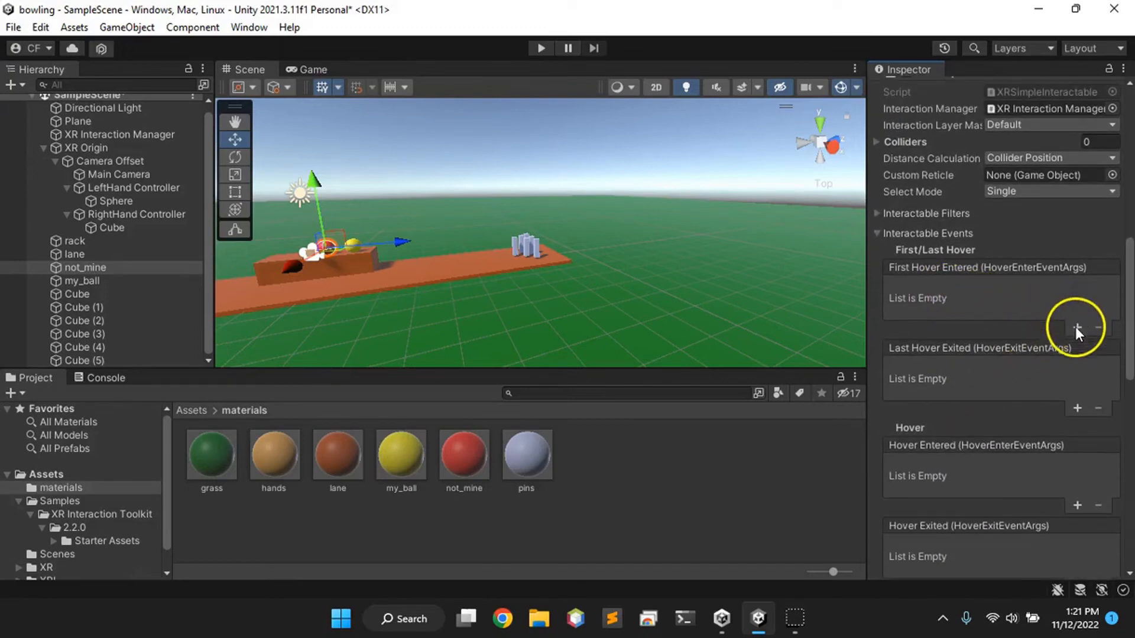
{"action": "left_click", "coordinate": [1076, 327]}
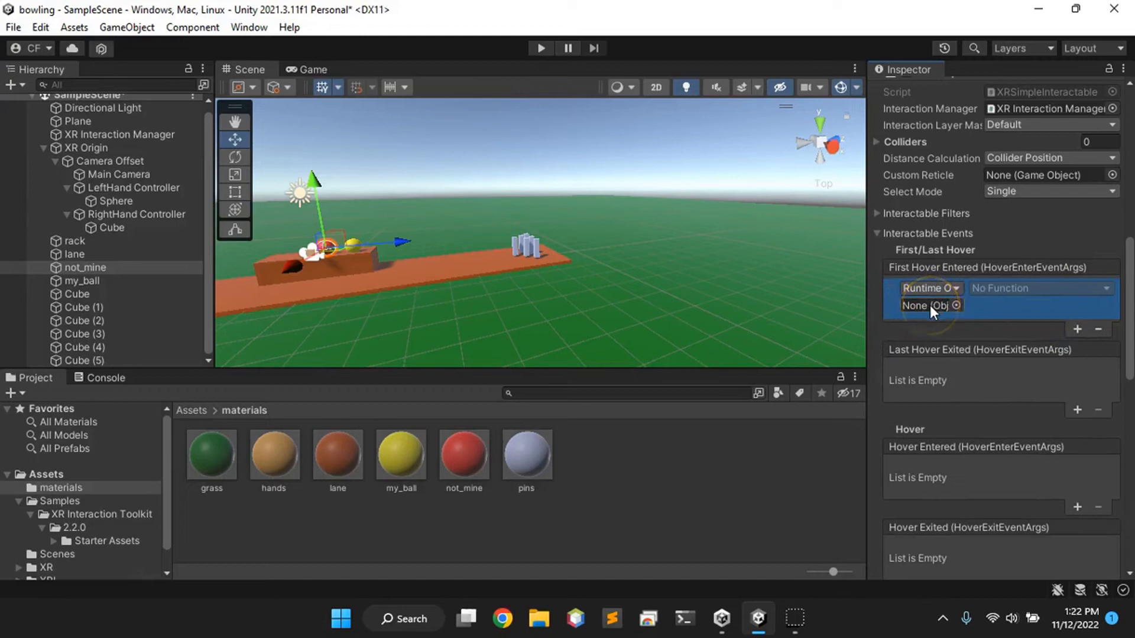
{"action": "left_click", "coordinate": [955, 305]}
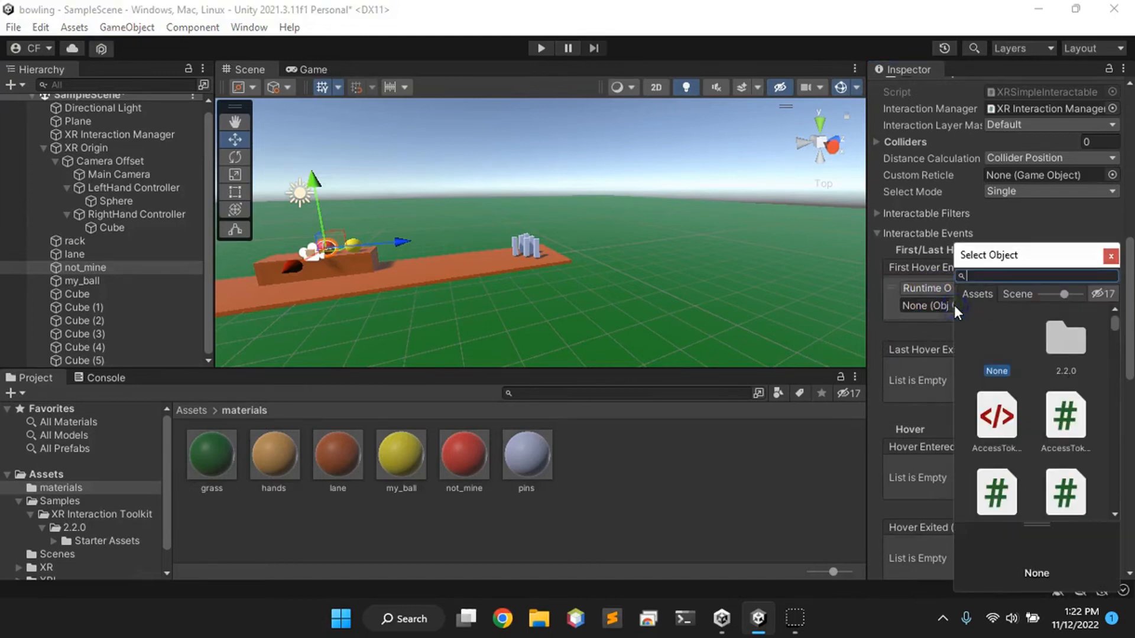
{"action": "scroll", "coordinate": [1022, 405], "scroll_direction": "down", "scroll_amount": 2}
{"action": "scroll", "coordinate": [1023, 405], "scroll_direction": "up", "scroll_amount": 3}
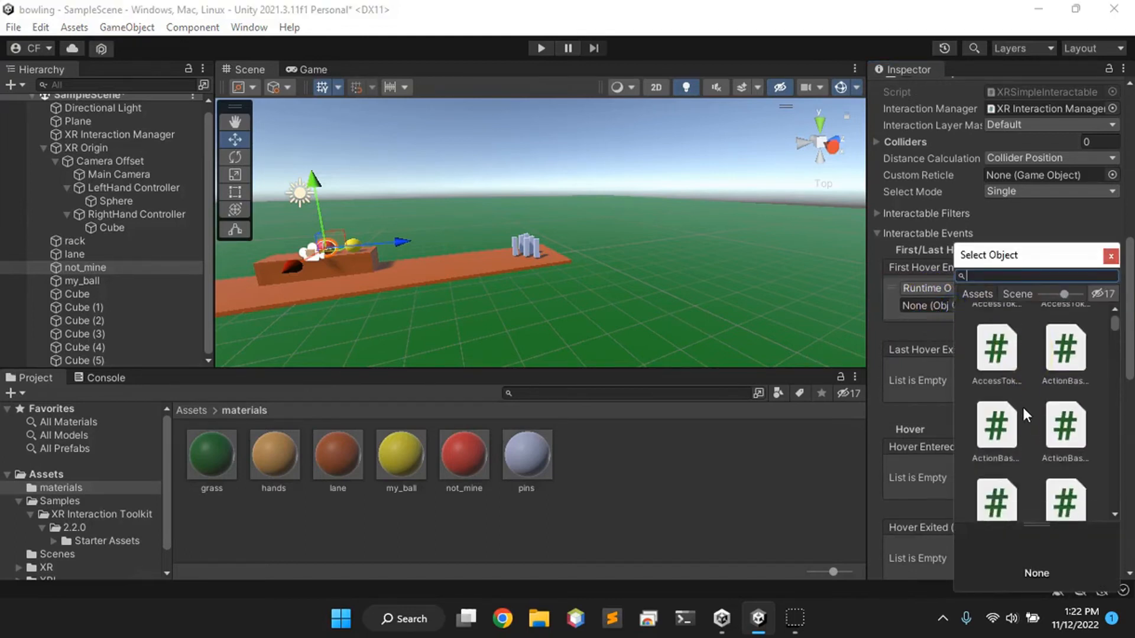
{"action": "left_click", "coordinate": [1110, 257]}
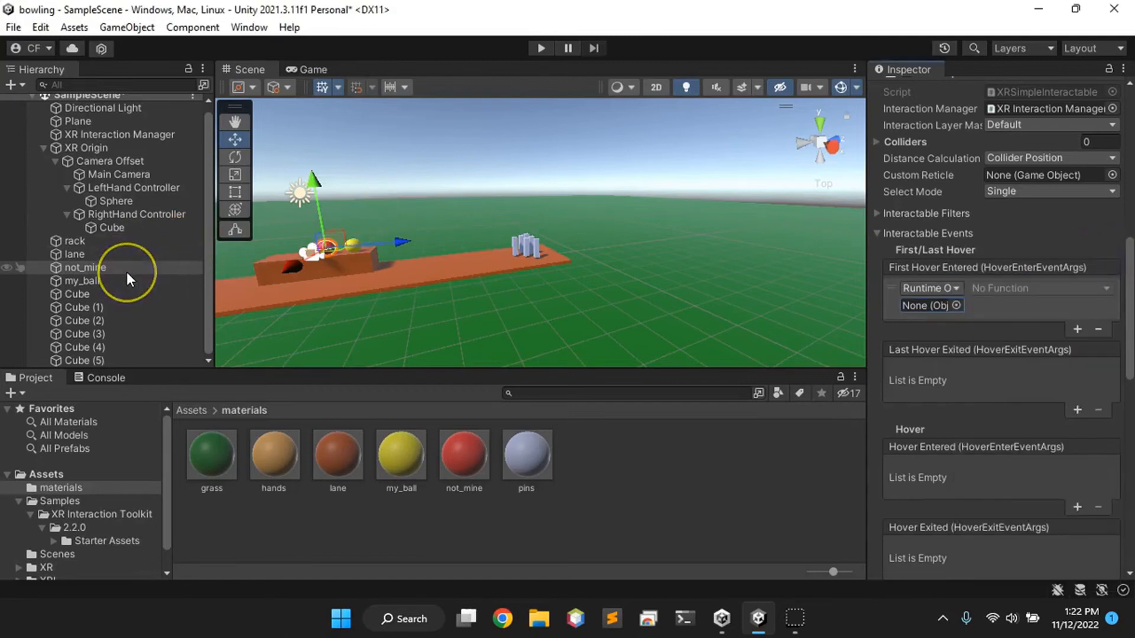
Assign the not_mine object as the target of the First Hover Entered event entry.
{"action": "left_click", "coordinate": [68, 269]}
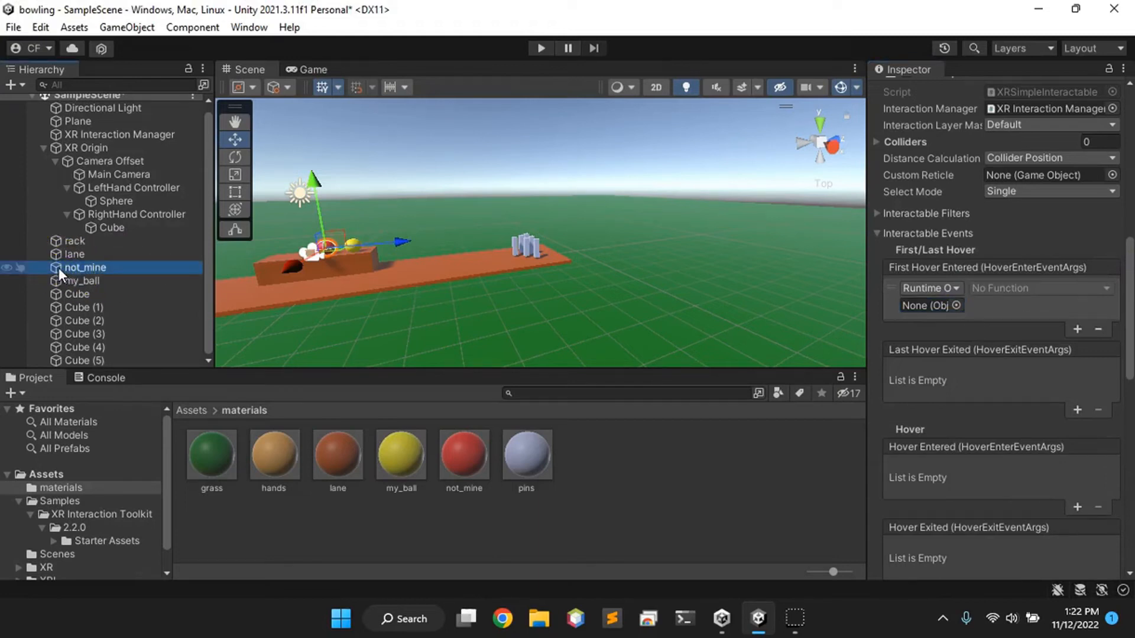
{"action": "left_click_drag", "start_coordinate": [58, 267], "coordinate": [919, 306]}
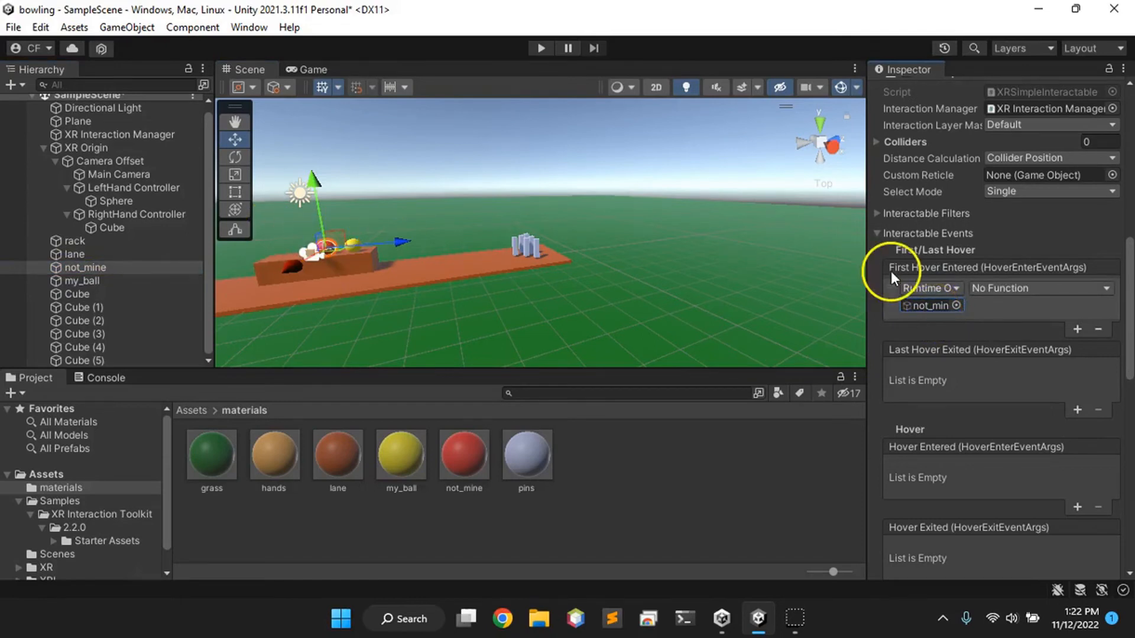
Set the First Hover Entered event of not_mine to change its MeshRenderer material to the lane material.
{"action": "left_click", "coordinate": [1027, 289]}
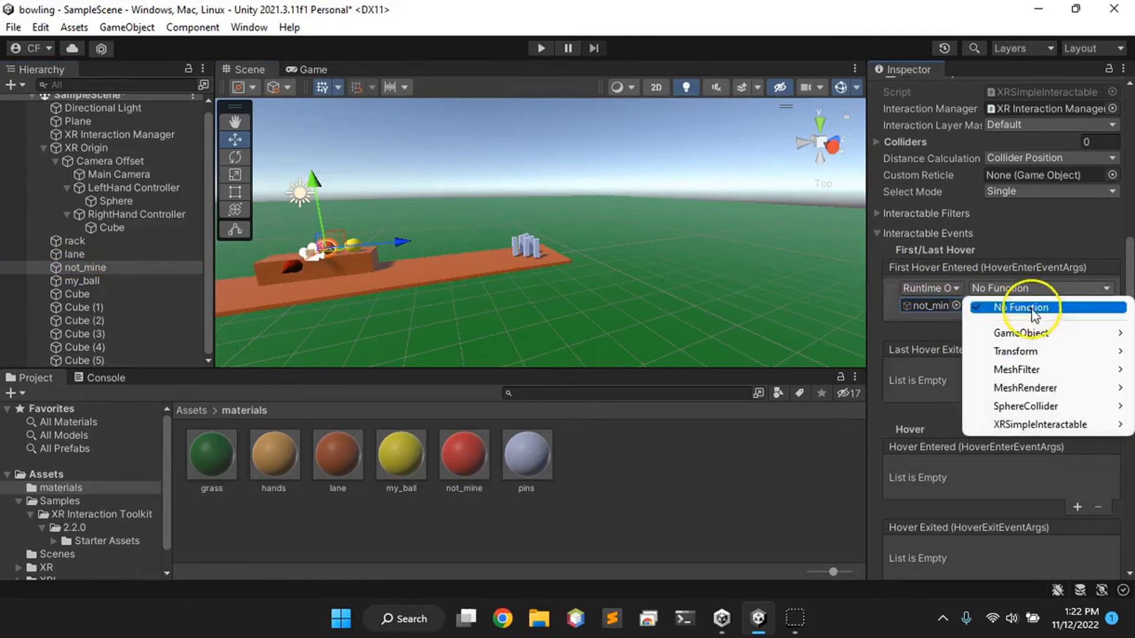
{"action": "mouse_move", "coordinate": [1043, 388]}
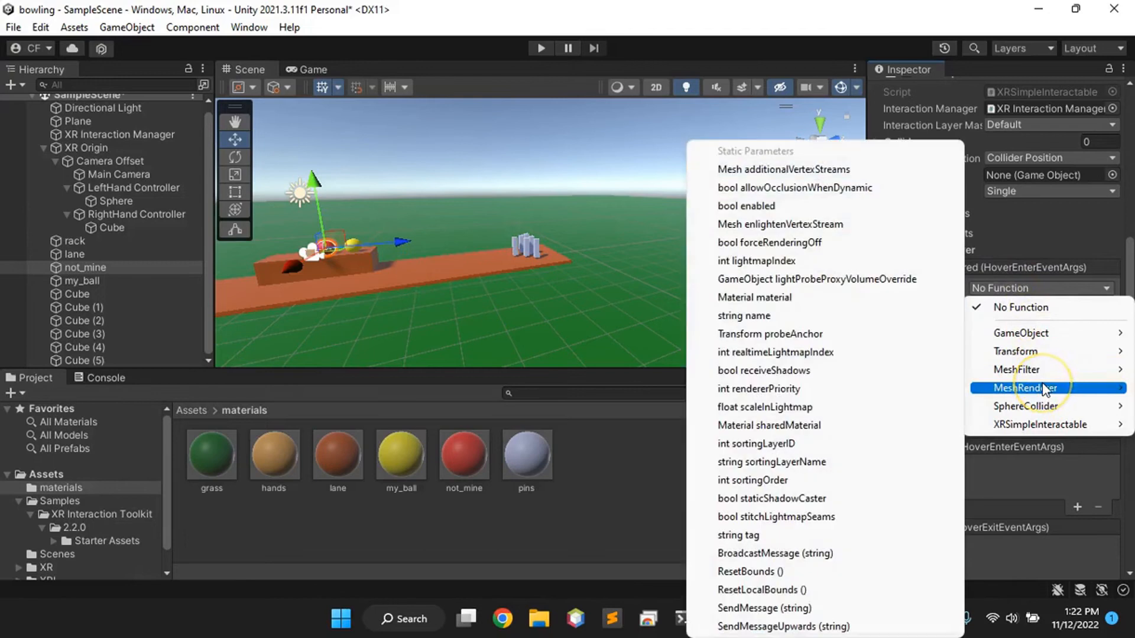
{"action": "left_click", "coordinate": [819, 306]}
{"action": "left_click", "coordinate": [1044, 306]}
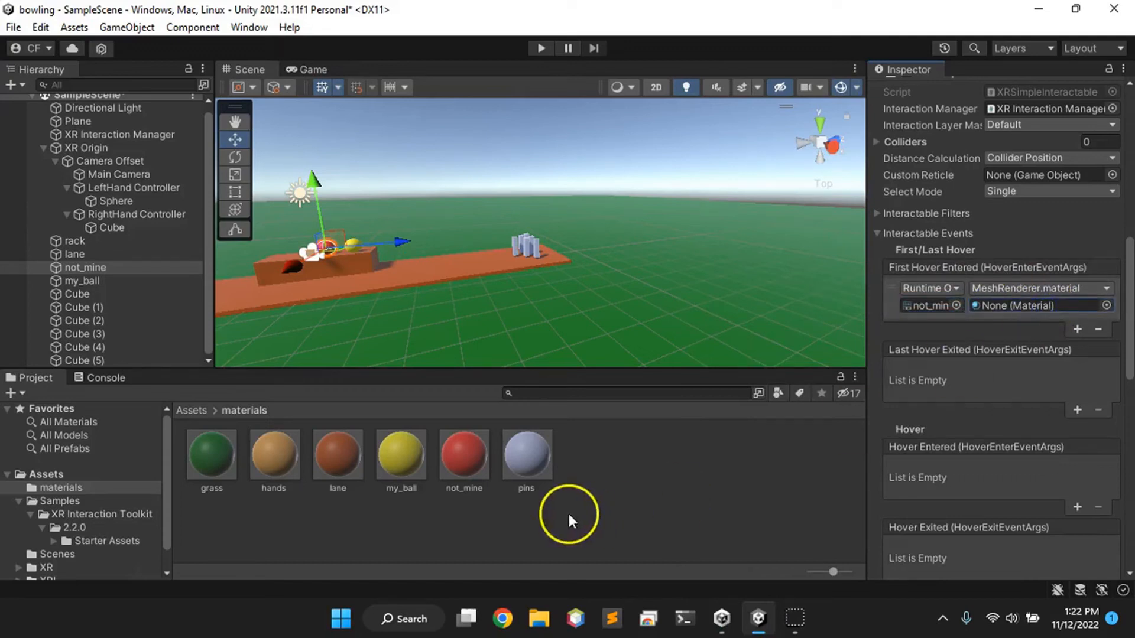
{"action": "left_click_drag", "start_coordinate": [343, 456], "coordinate": [1019, 307]}
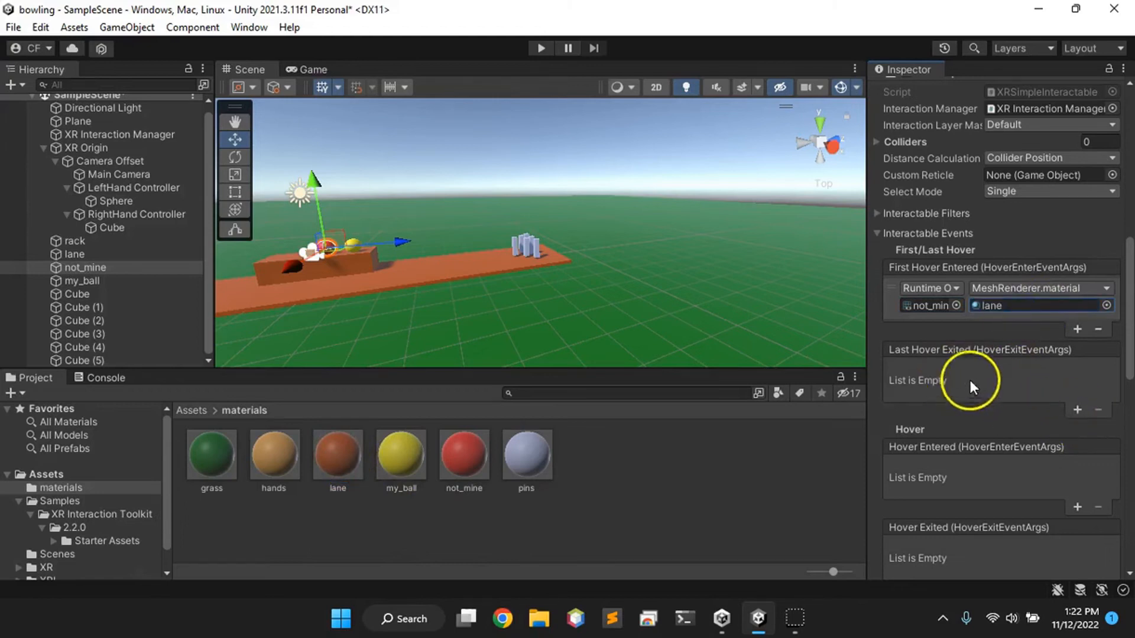
Add a Last Hover Exited entry targeting not_mine that sets its MeshRenderer material to not_mine, and select the yellow my_ball.
{"action": "left_click", "coordinate": [1076, 410]}
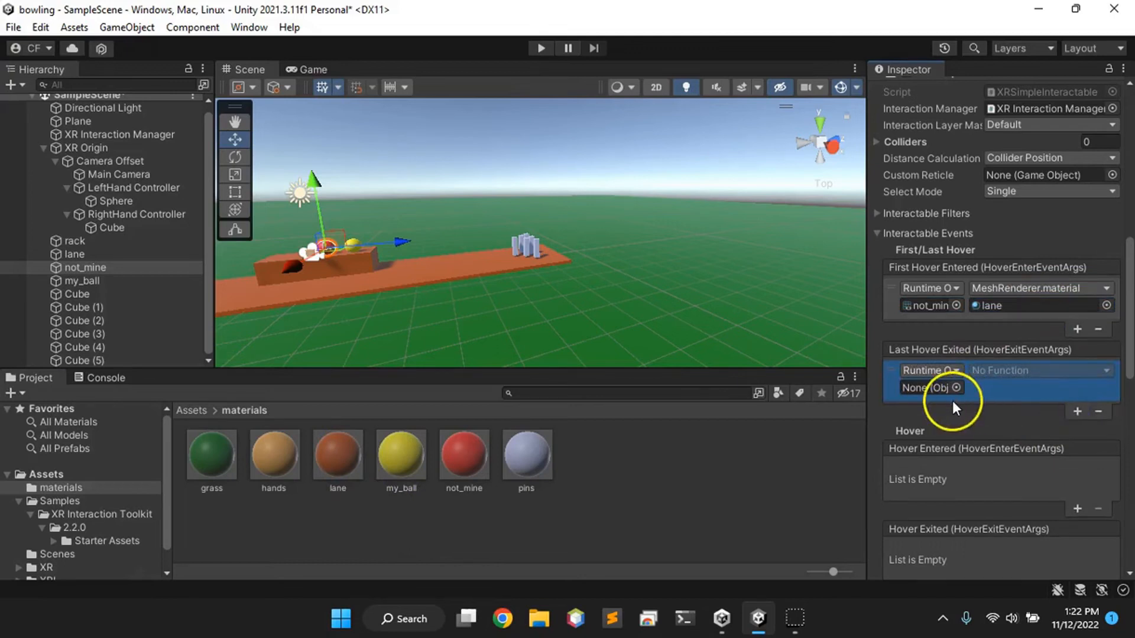
{"action": "left_click_drag", "start_coordinate": [105, 268], "coordinate": [929, 389]}
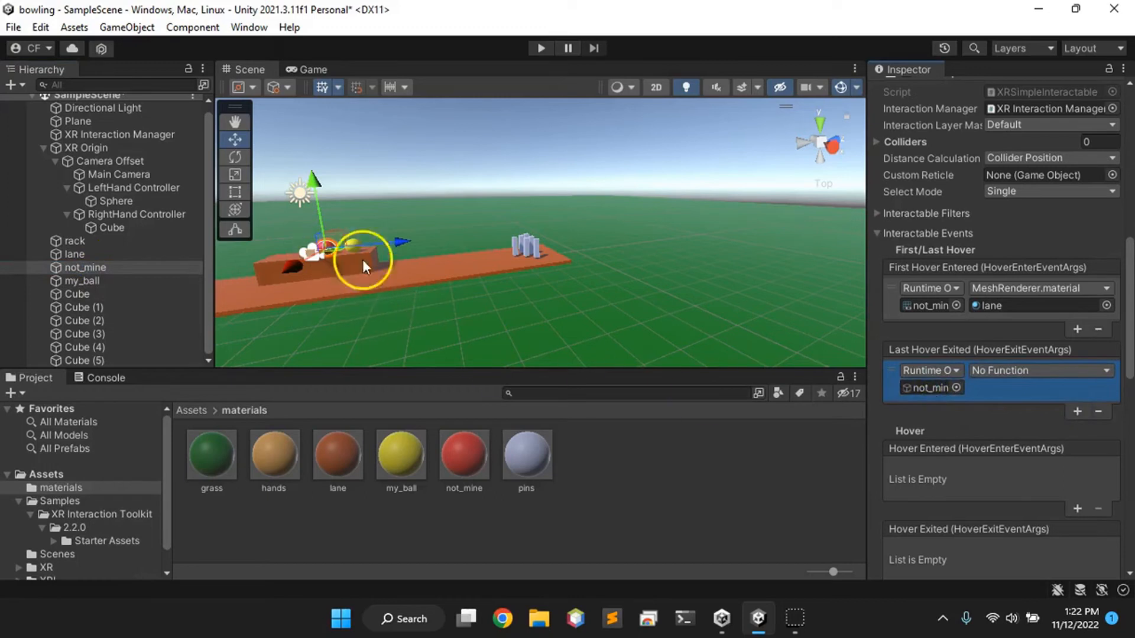
{"action": "left_click", "coordinate": [1051, 371]}
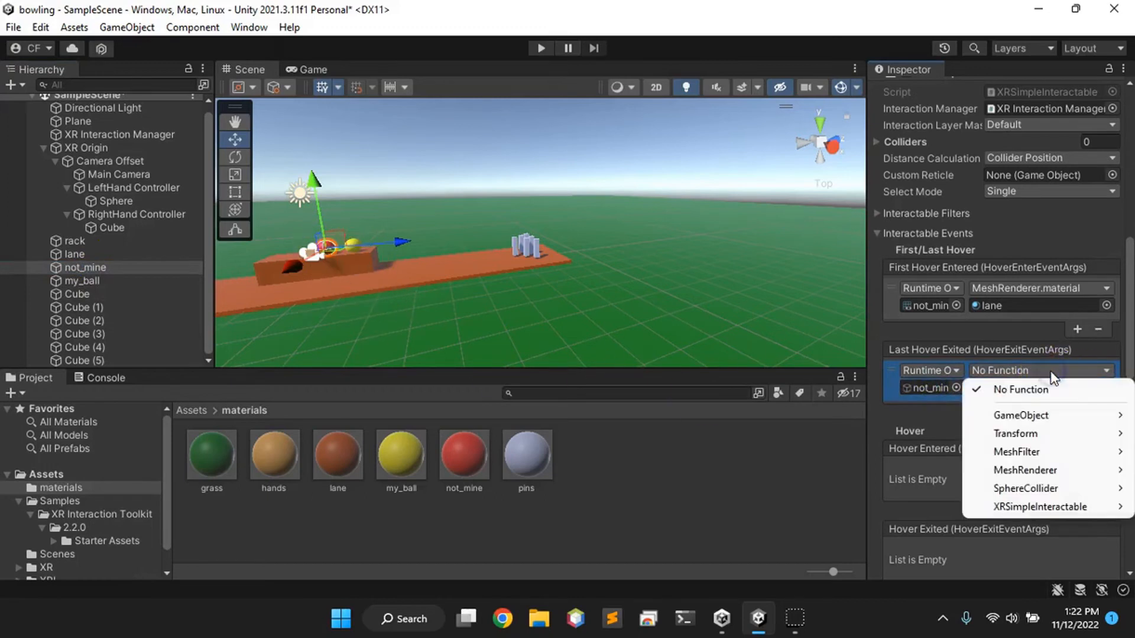
{"action": "mouse_move", "coordinate": [1049, 473]}
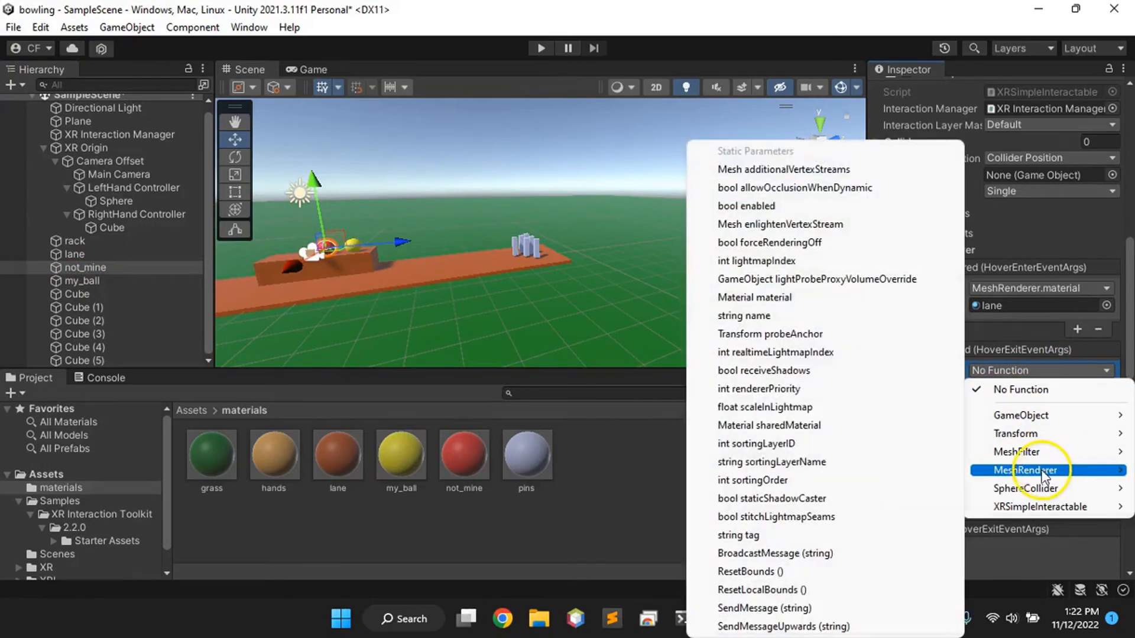
{"action": "left_click", "coordinate": [806, 298]}
{"action": "left_click_drag", "start_coordinate": [452, 480], "coordinate": [999, 388]}
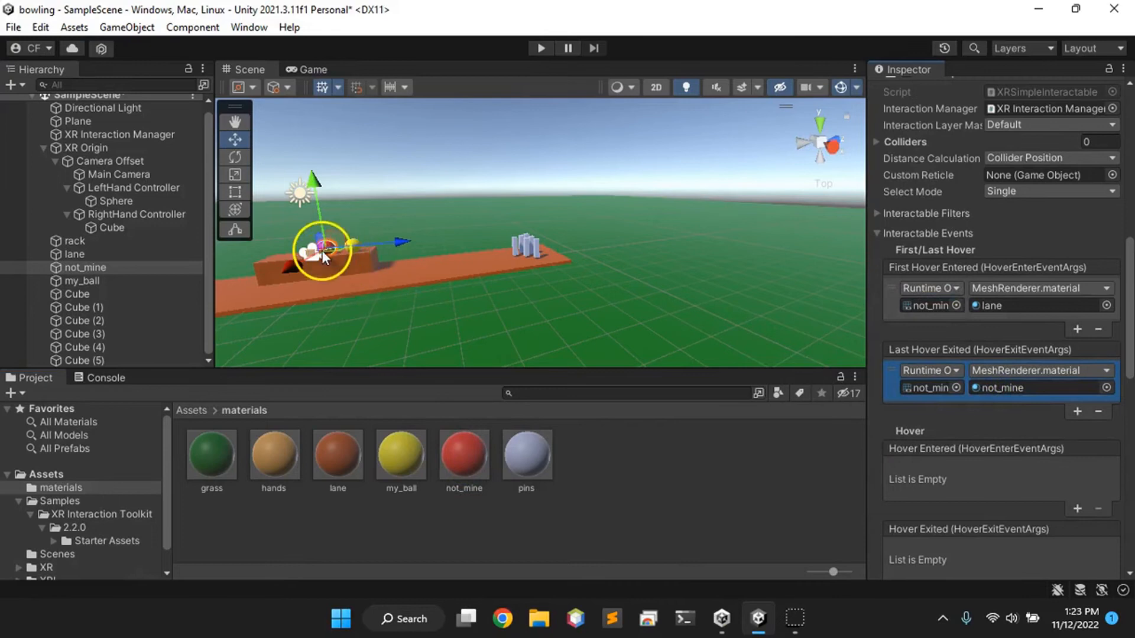
{"action": "left_click", "coordinate": [354, 242]}
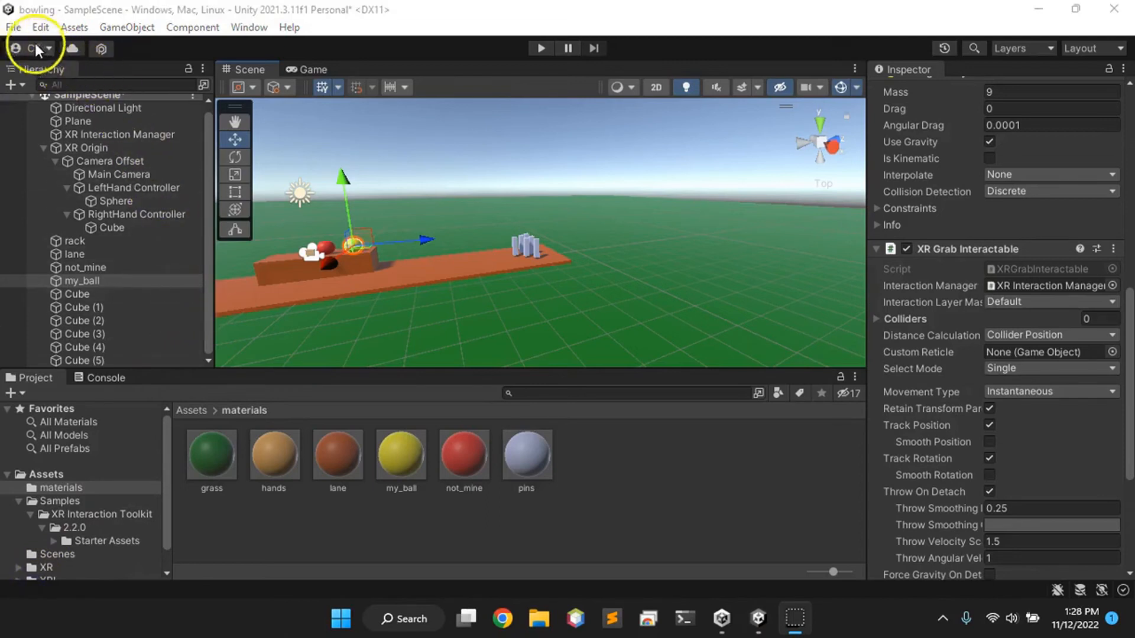
In the build settings, choose the Android platform with ASTC texture compression and a Max Texture Size override of 2048.
{"action": "left_click", "coordinate": [16, 31]}
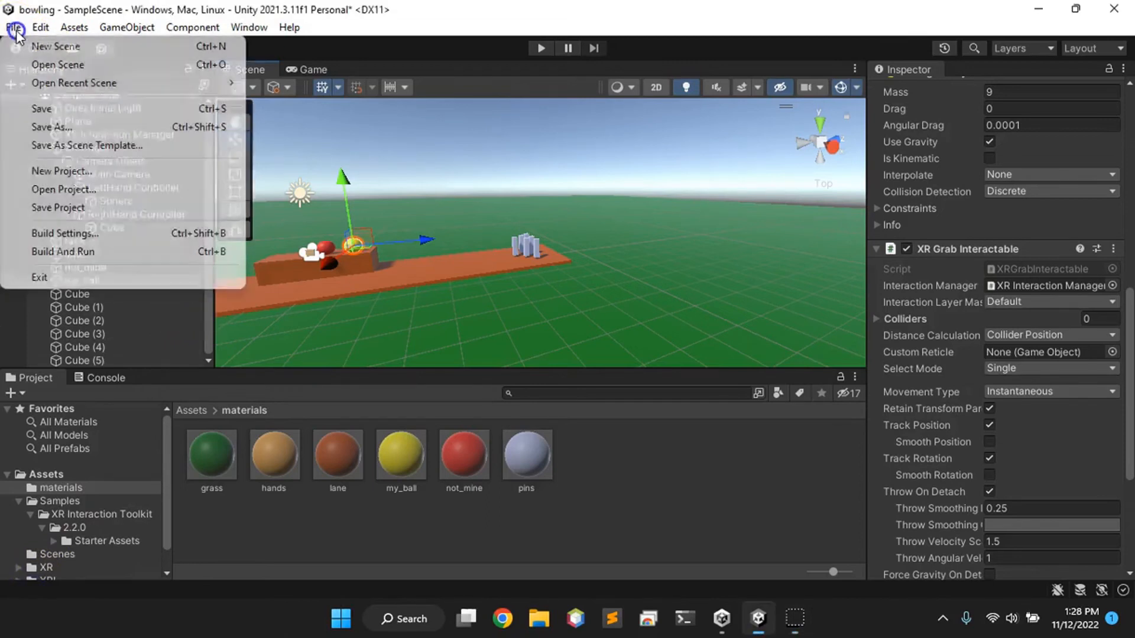
{"action": "left_click", "coordinate": [68, 233]}
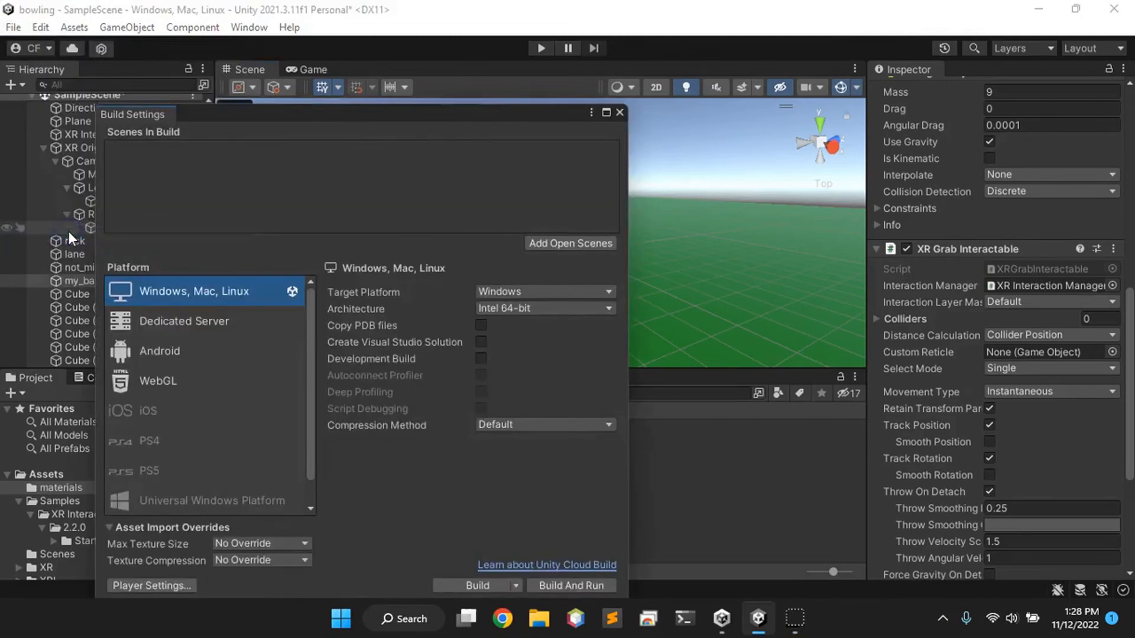
{"action": "left_click", "coordinate": [169, 350]}
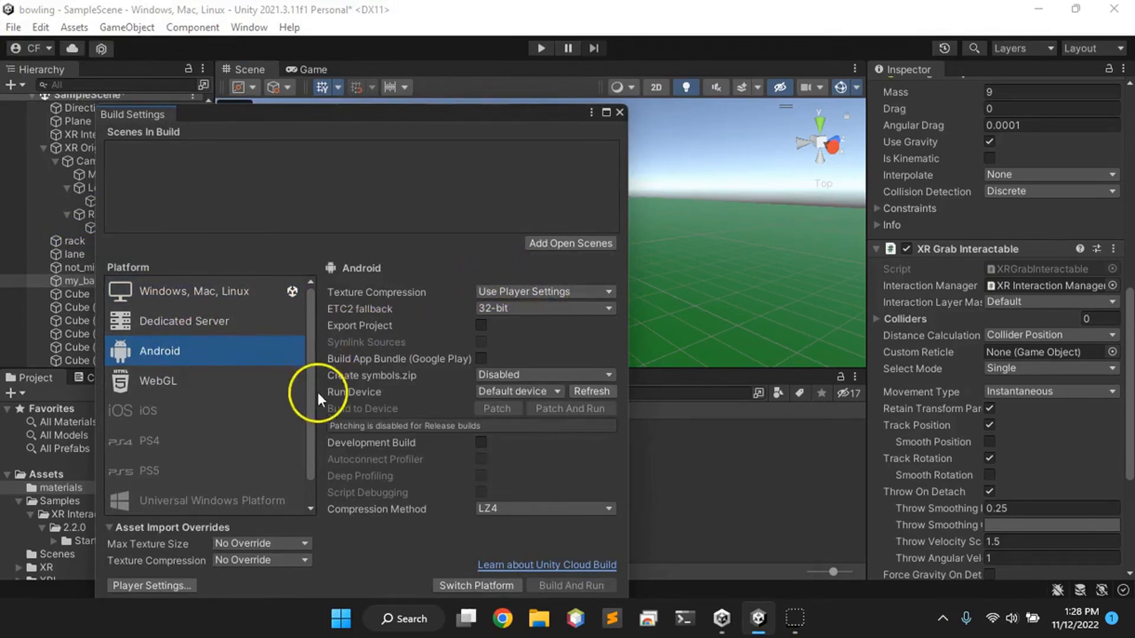
{"action": "left_click", "coordinate": [517, 289]}
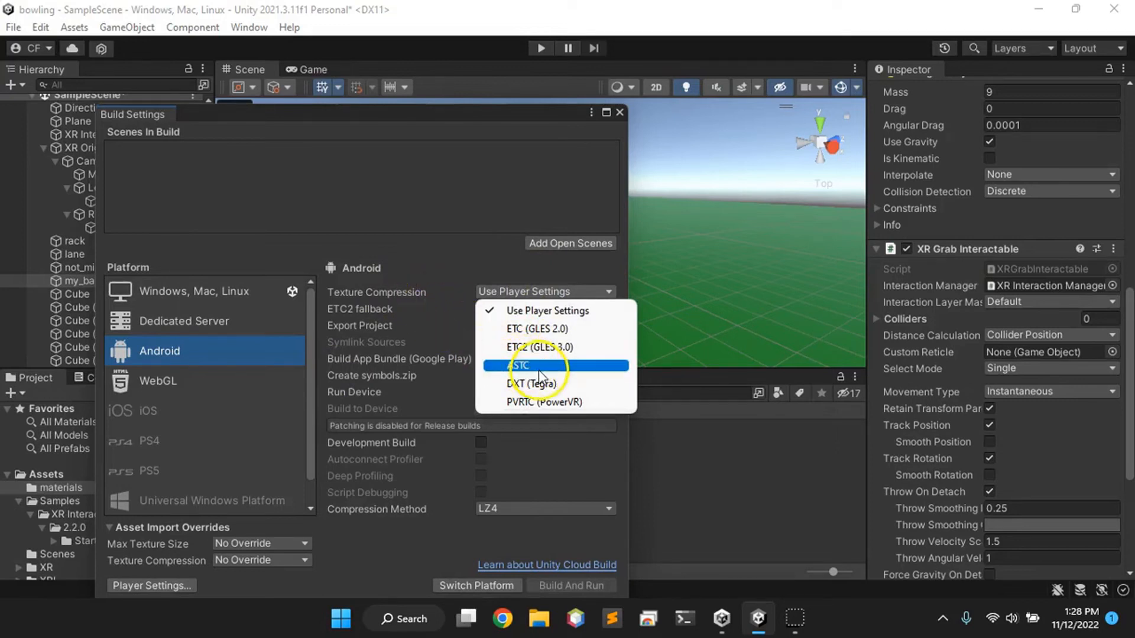
{"action": "left_click", "coordinate": [538, 368]}
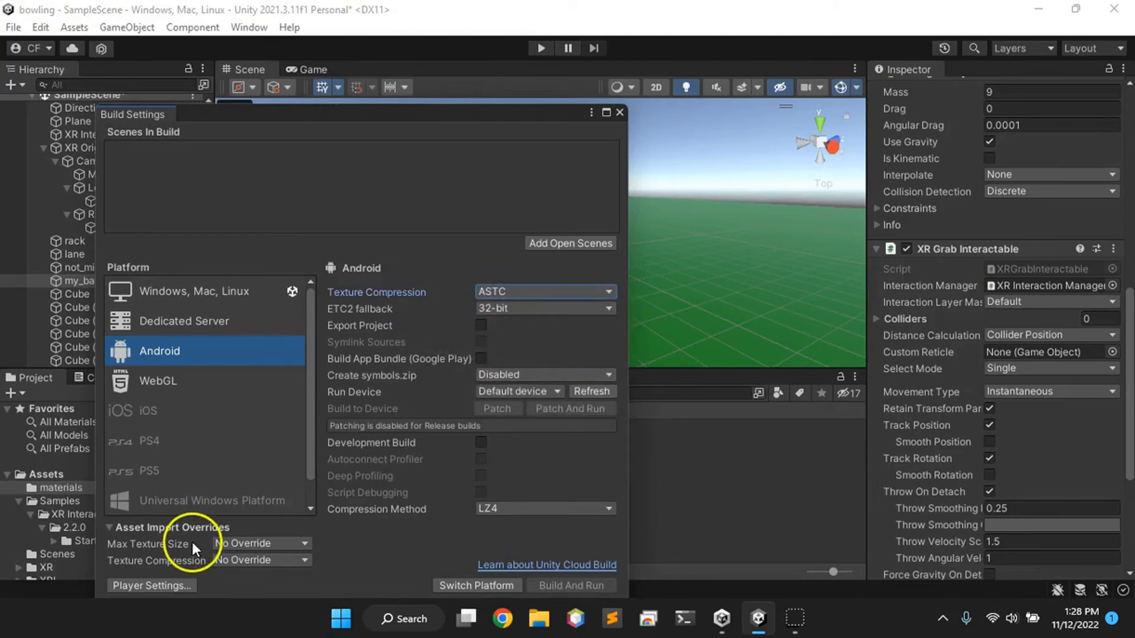
{"action": "left_click", "coordinate": [249, 543]}
{"action": "left_click", "coordinate": [279, 448]}
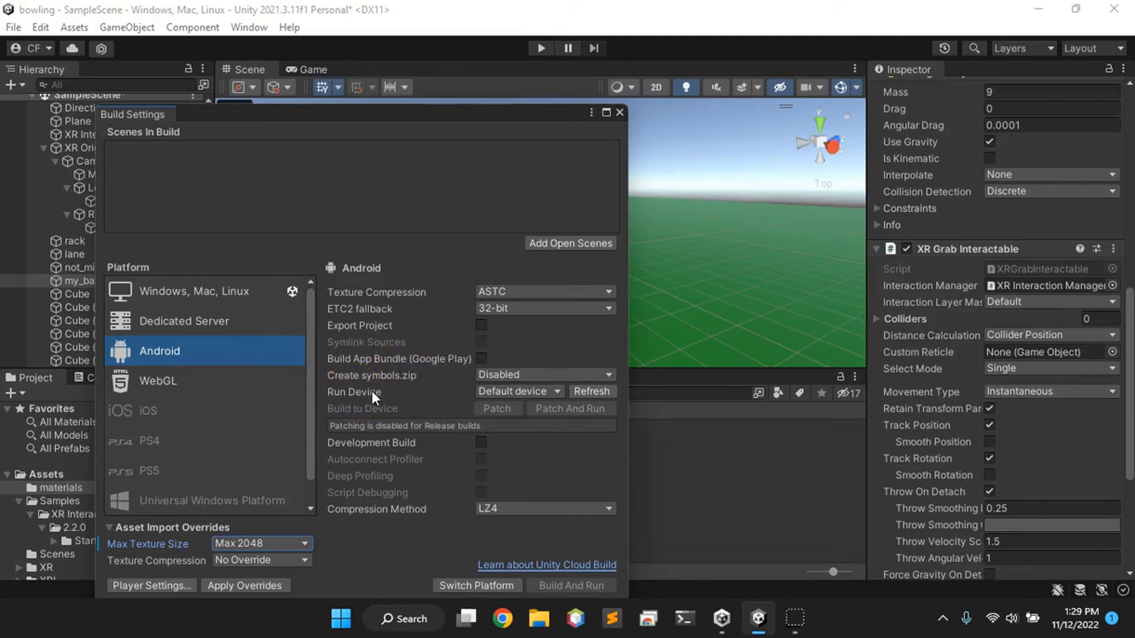
Set the Android run device to all compatible devices.
{"action": "left_click", "coordinate": [503, 391]}
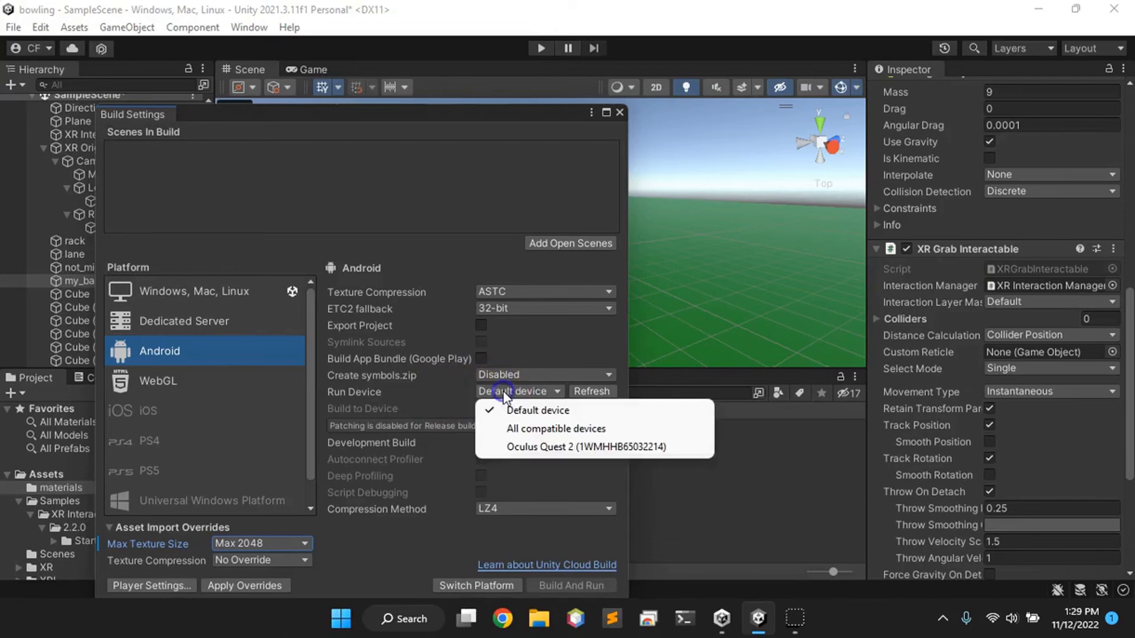
{"action": "left_click", "coordinate": [532, 429]}
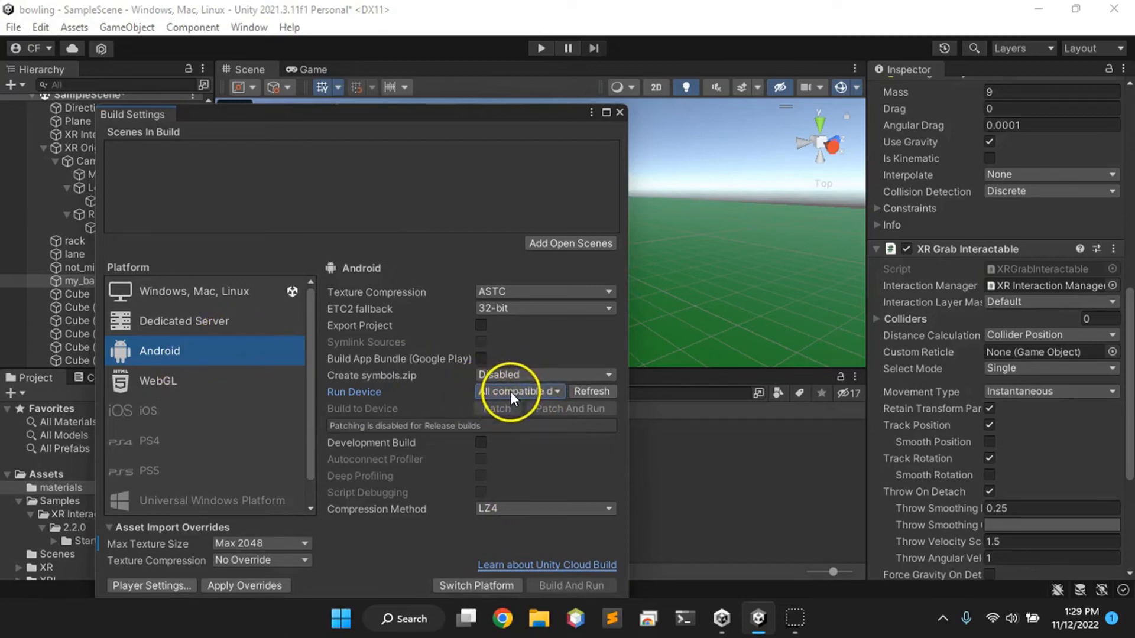
{"action": "left_click", "coordinate": [558, 394]}
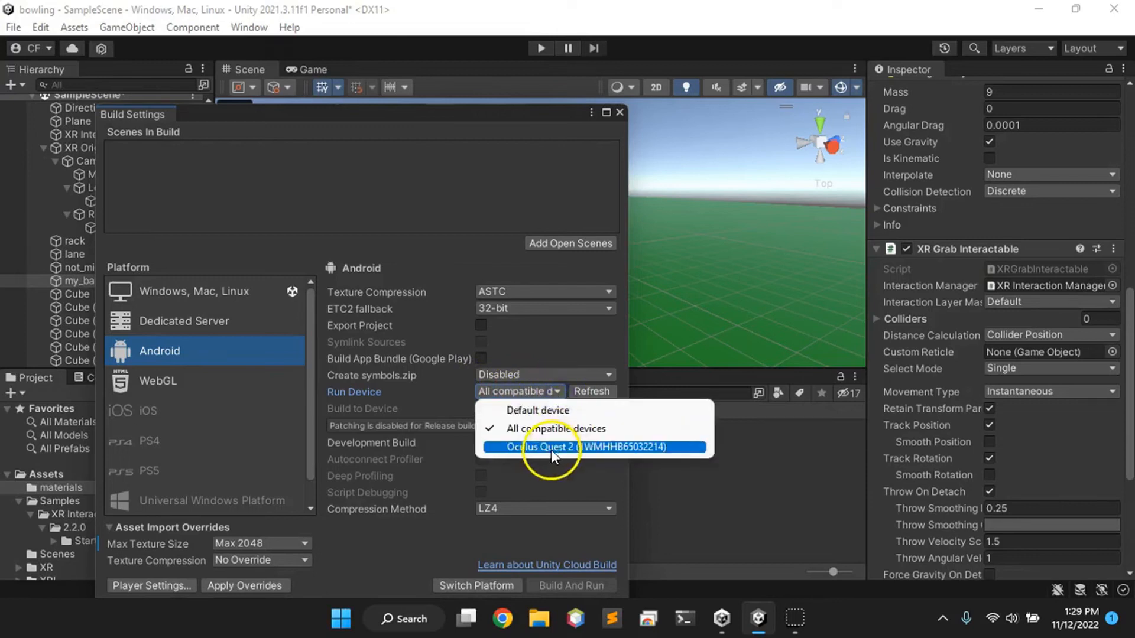
{"action": "left_click", "coordinate": [561, 429]}
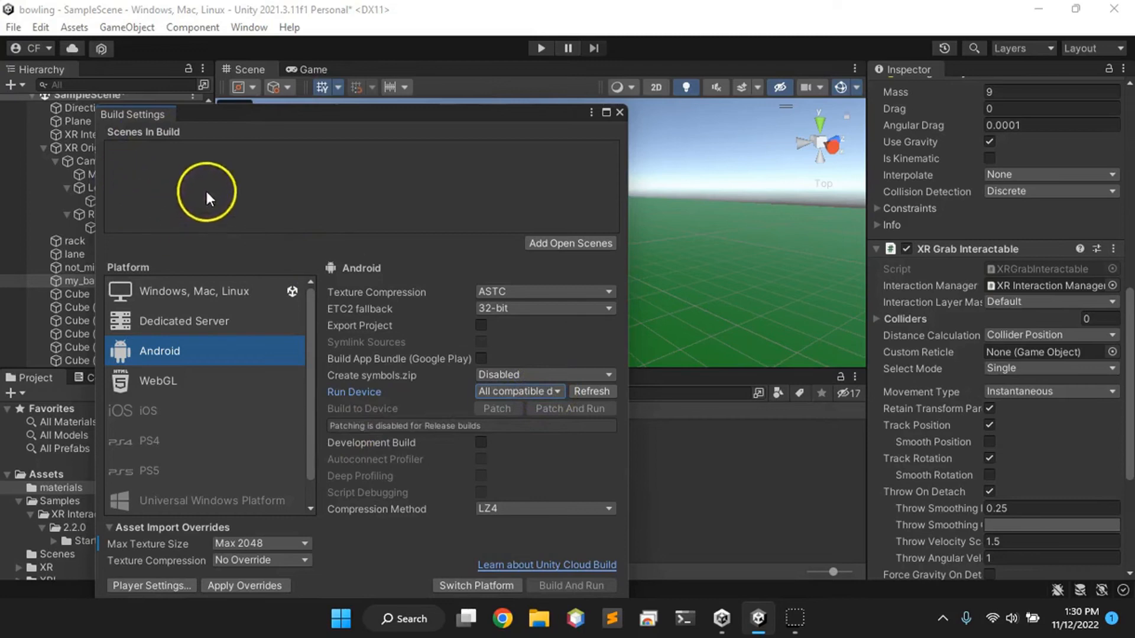
Add the open SampleScene to the scenes in the build and switch the build platform to Android.
{"action": "left_click", "coordinate": [555, 243]}
{"action": "left_click", "coordinate": [289, 167]}
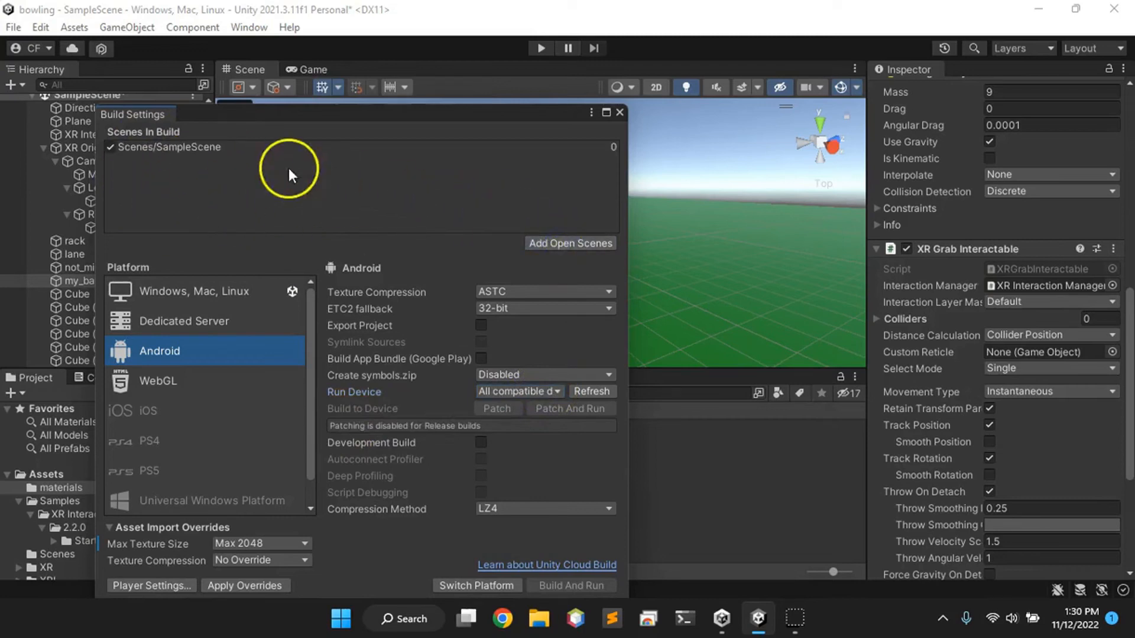
{"action": "left_click", "coordinate": [462, 583]}
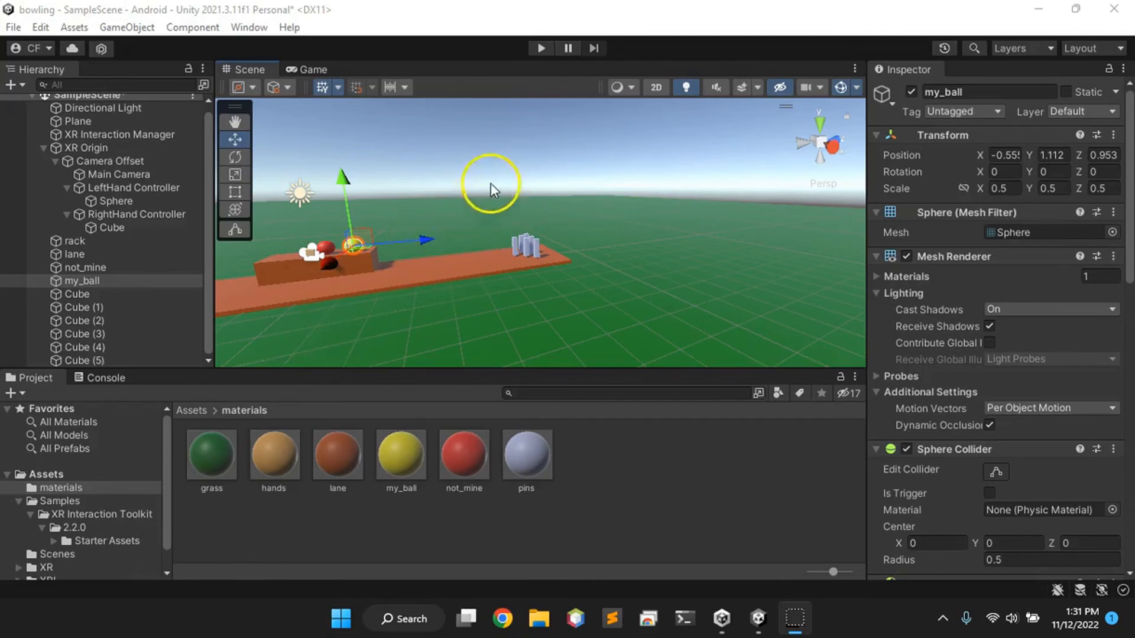
Run the bowling scene in Play mode to check the balls and pins, and stop it.
{"action": "left_click", "coordinate": [542, 49]}
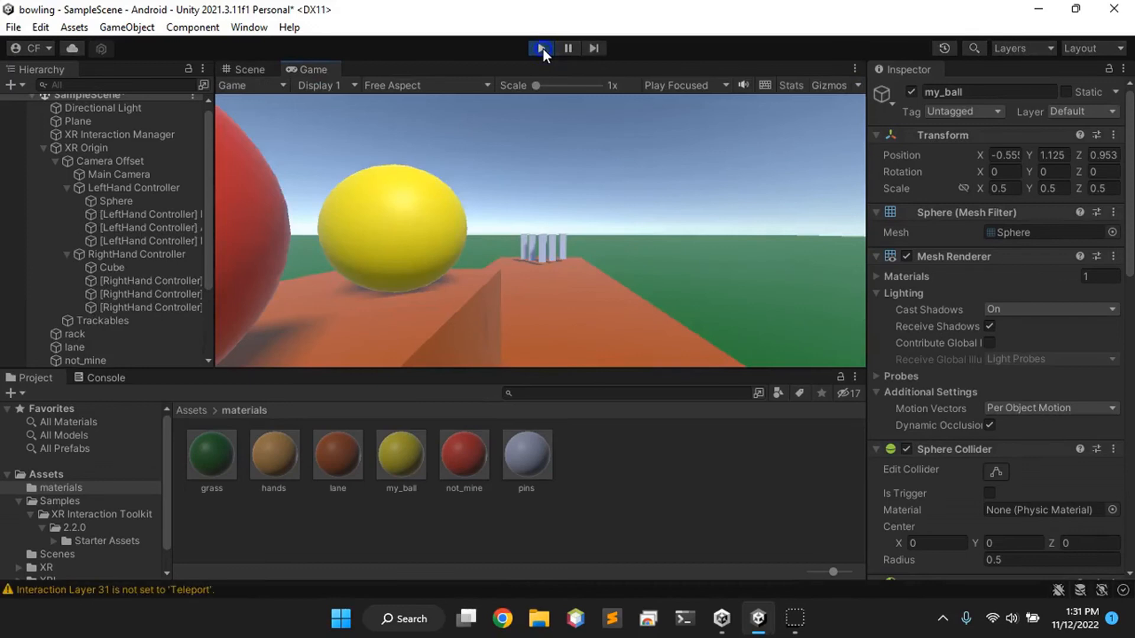
{"action": "left_click", "coordinate": [541, 48]}
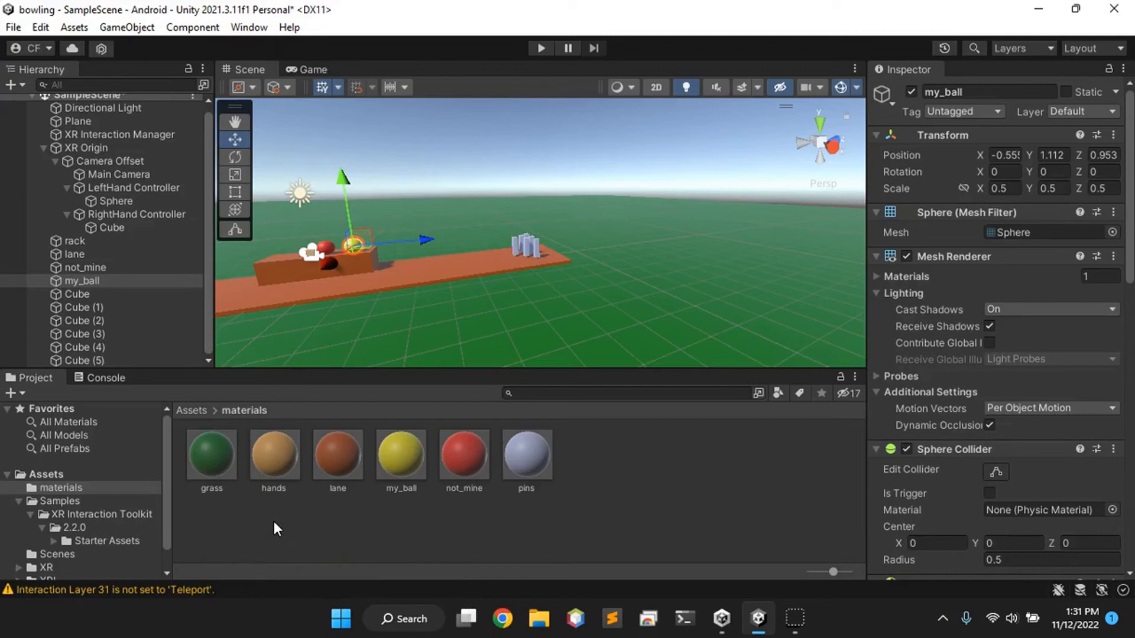
Build the Android APK as bowling in the Documents delete folder, saving the modified SampleScene for the build.
{"action": "left_click", "coordinate": [19, 27]}
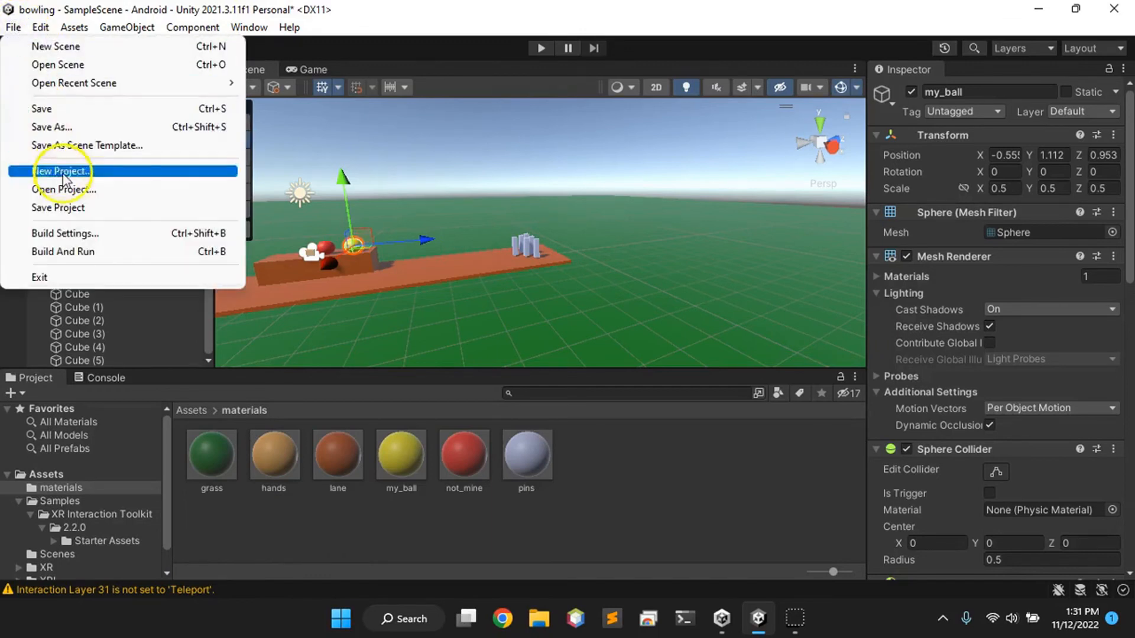
{"action": "left_click", "coordinate": [69, 233]}
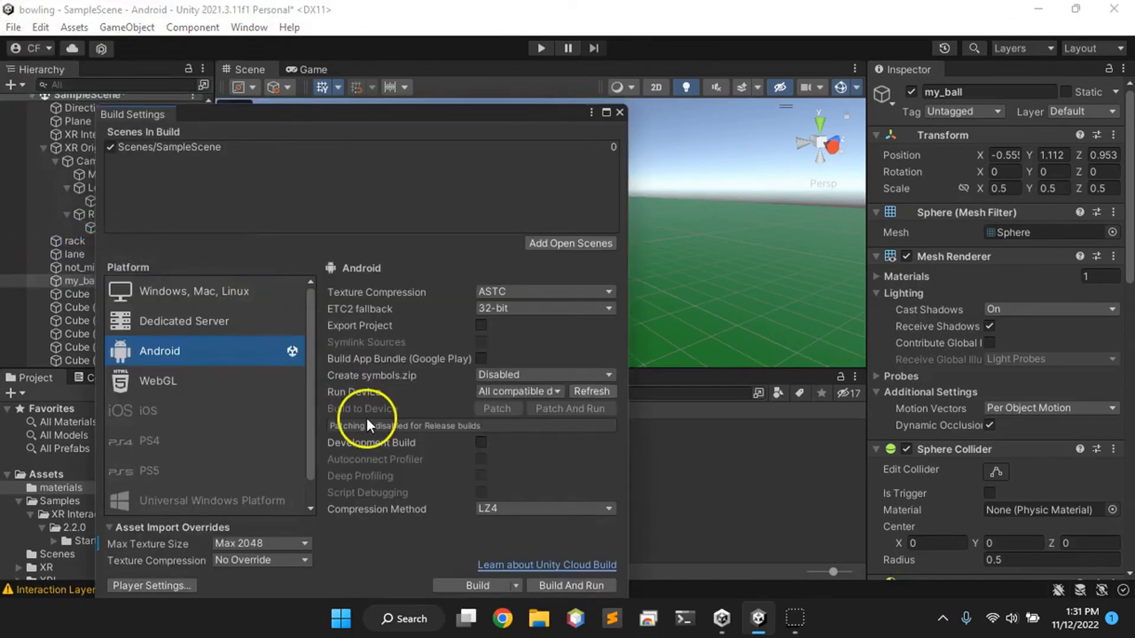
{"action": "left_click", "coordinate": [456, 583]}
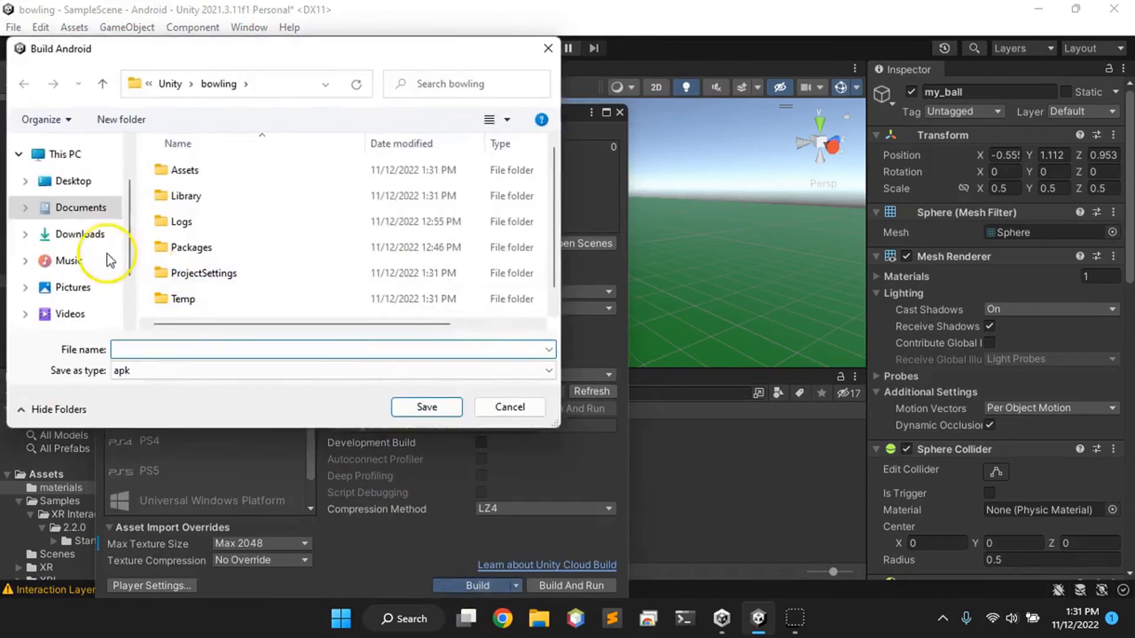
{"action": "left_click", "coordinate": [83, 208]}
{"action": "double_click", "coordinate": [177, 195]}
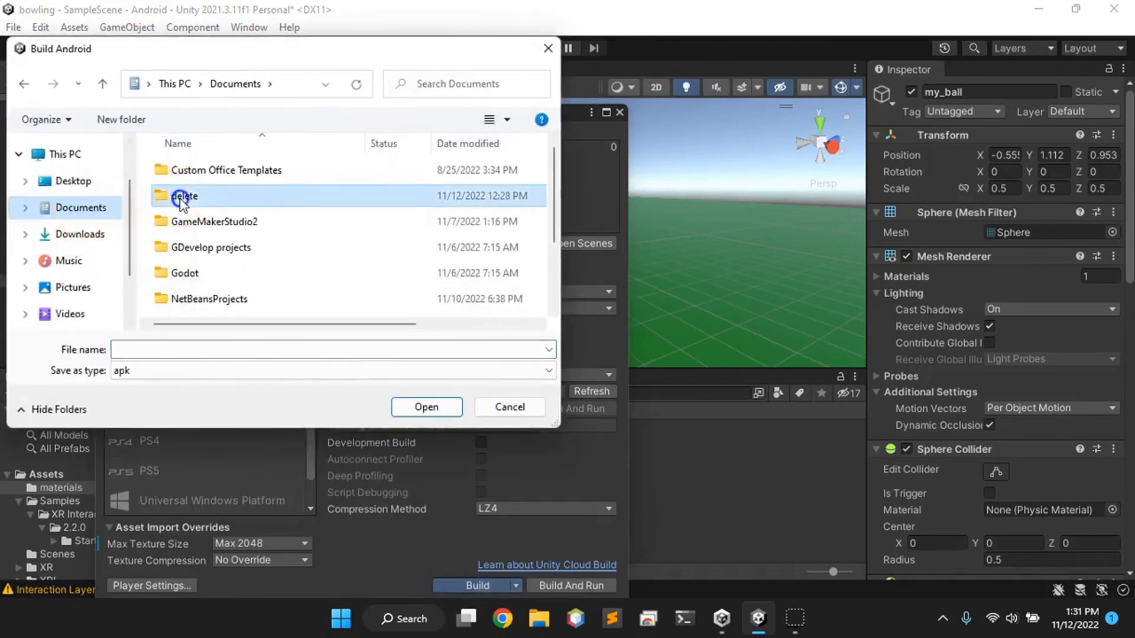
{"action": "left_click", "coordinate": [164, 350]}
{"action": "type", "text": "bowling"}
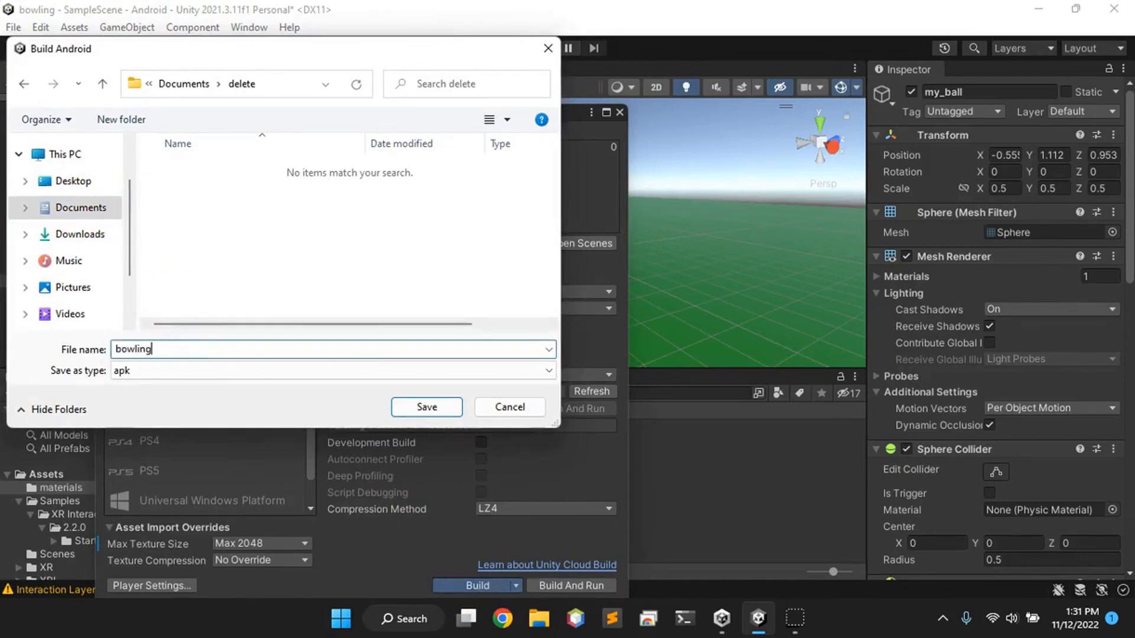
{"action": "key", "text": "Return"}
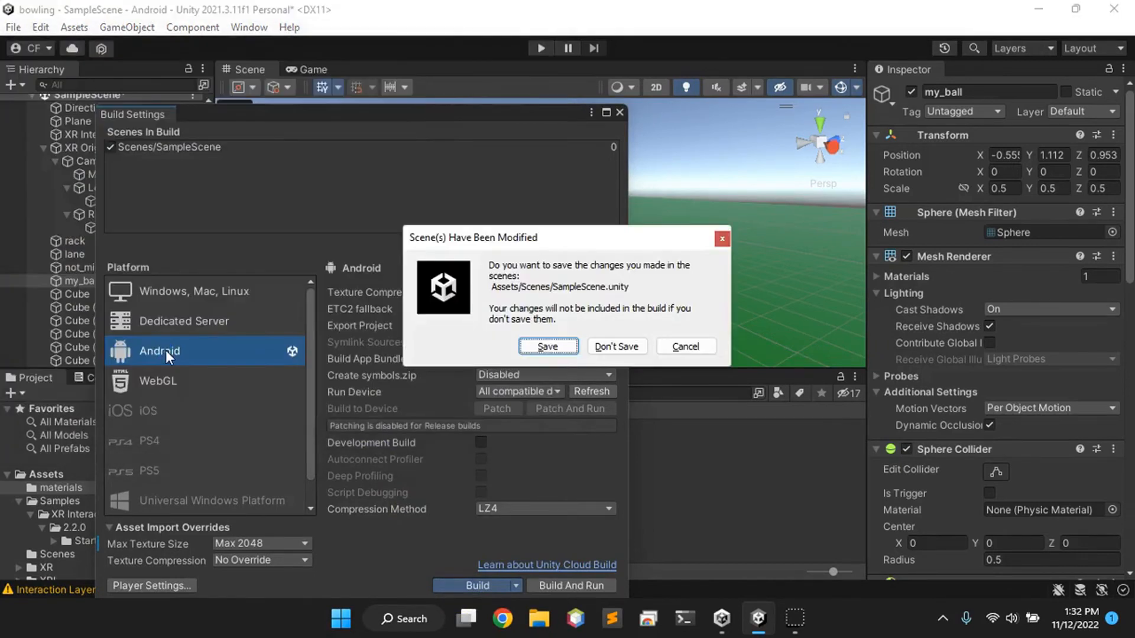
{"action": "left_click", "coordinate": [561, 346]}
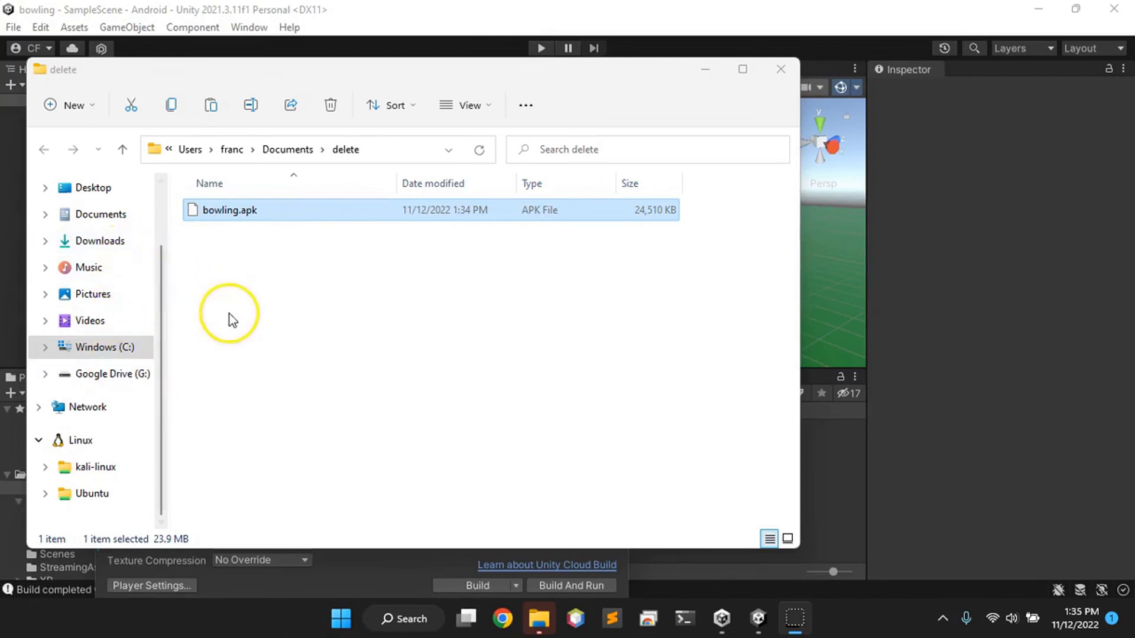
Copy bowling.apk into the DCIM folder of the Quest 2's internal shared storage and close the file and build settings windows.
{"action": "scroll", "coordinate": [98, 272], "scroll_direction": "up", "scroll_amount": 3}
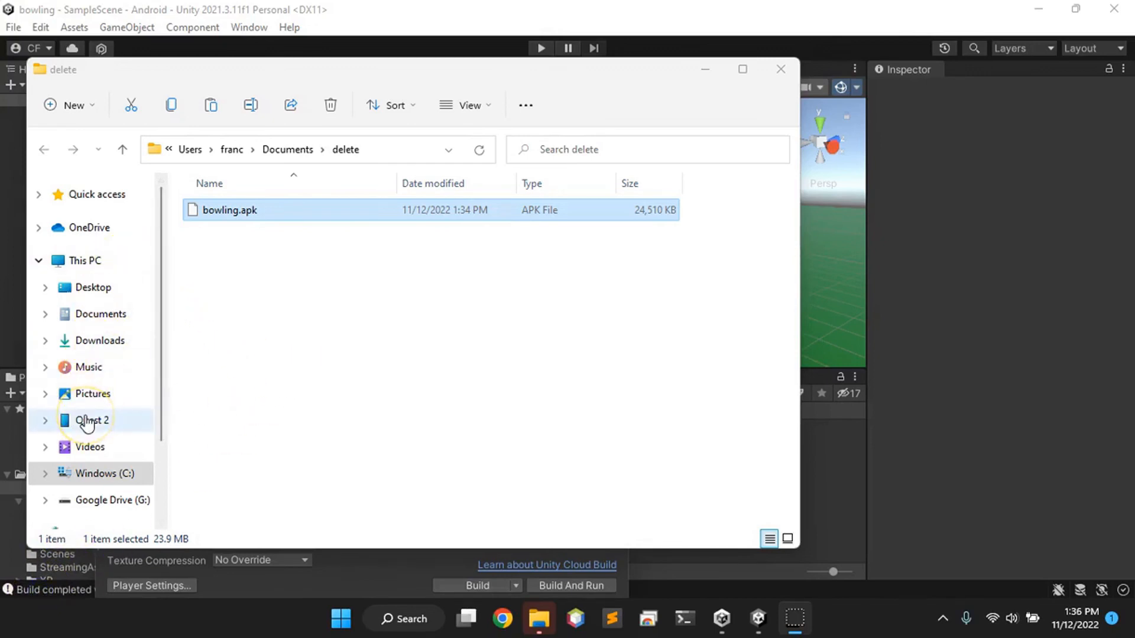
{"action": "left_click", "coordinate": [214, 211]}
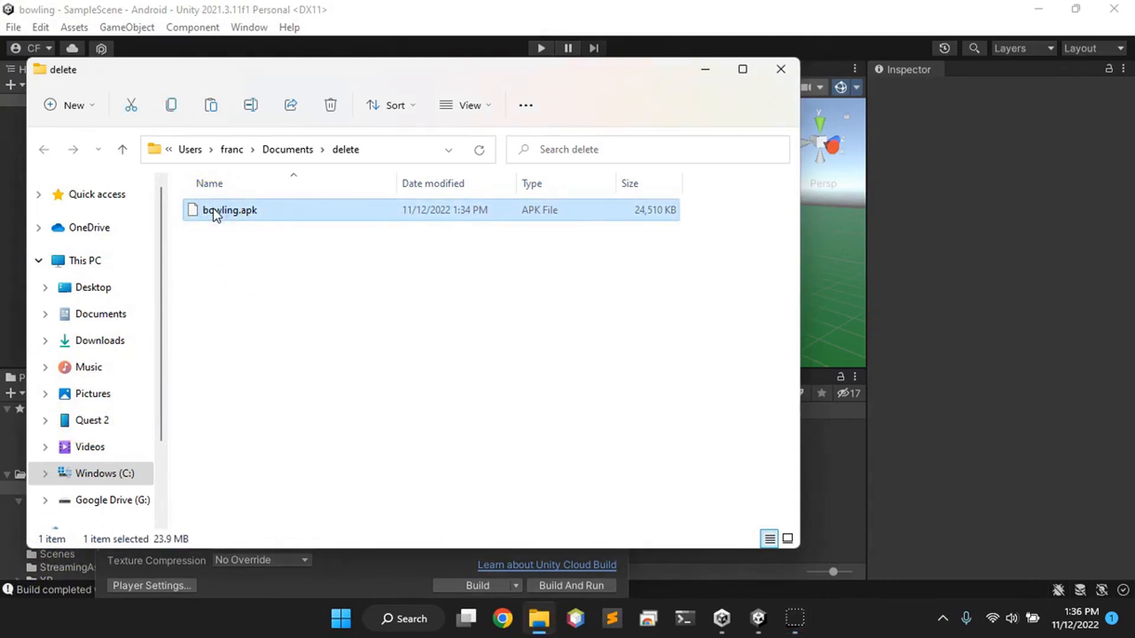
{"action": "left_click", "coordinate": [89, 421]}
{"action": "double_click", "coordinate": [266, 213]}
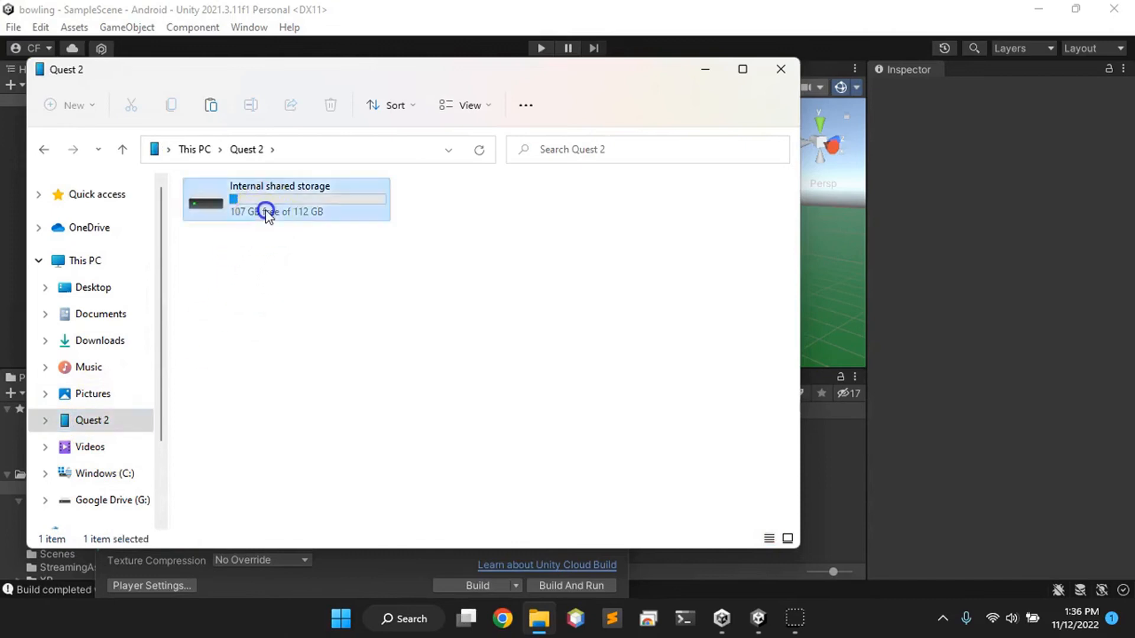
{"action": "double_click", "coordinate": [422, 249]}
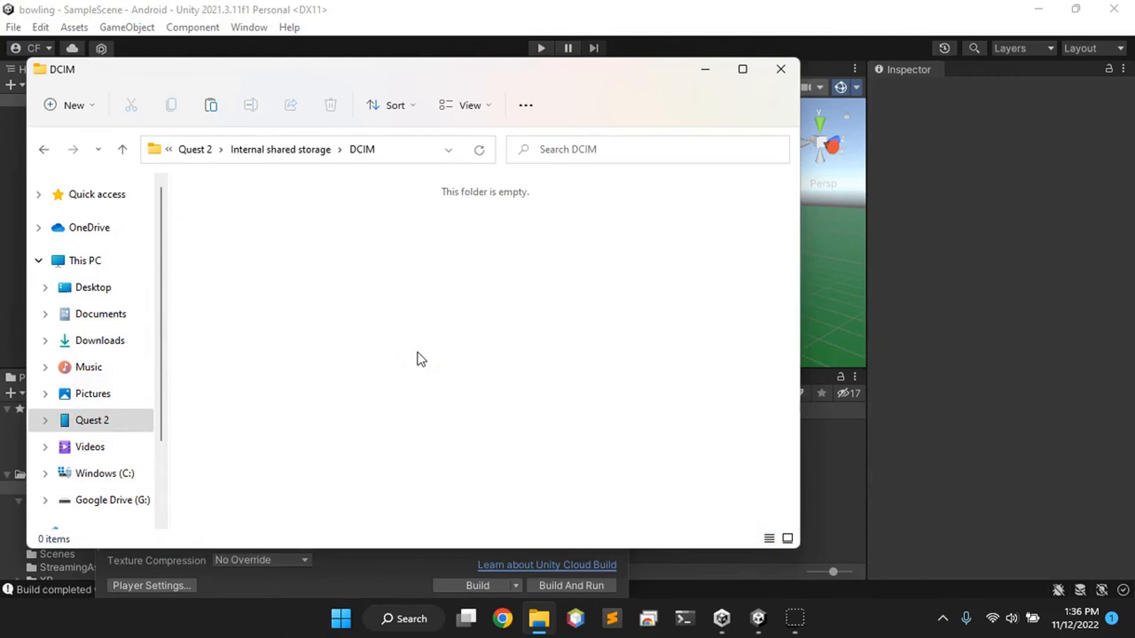
{"action": "key", "text": "ctrl+v"}
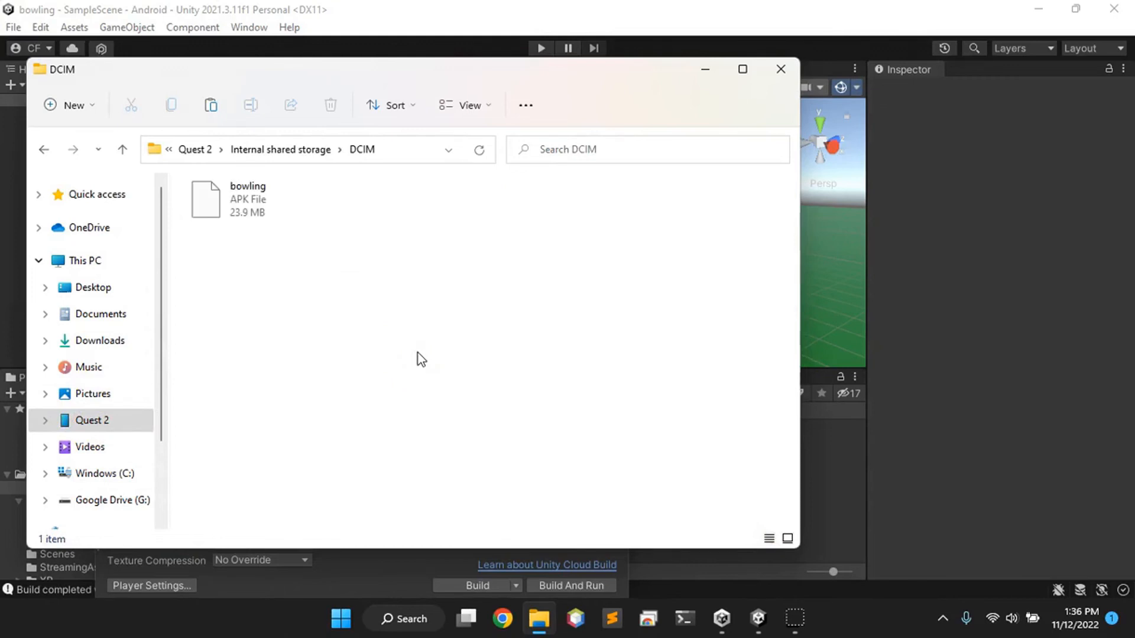
{"action": "left_click", "coordinate": [780, 69]}
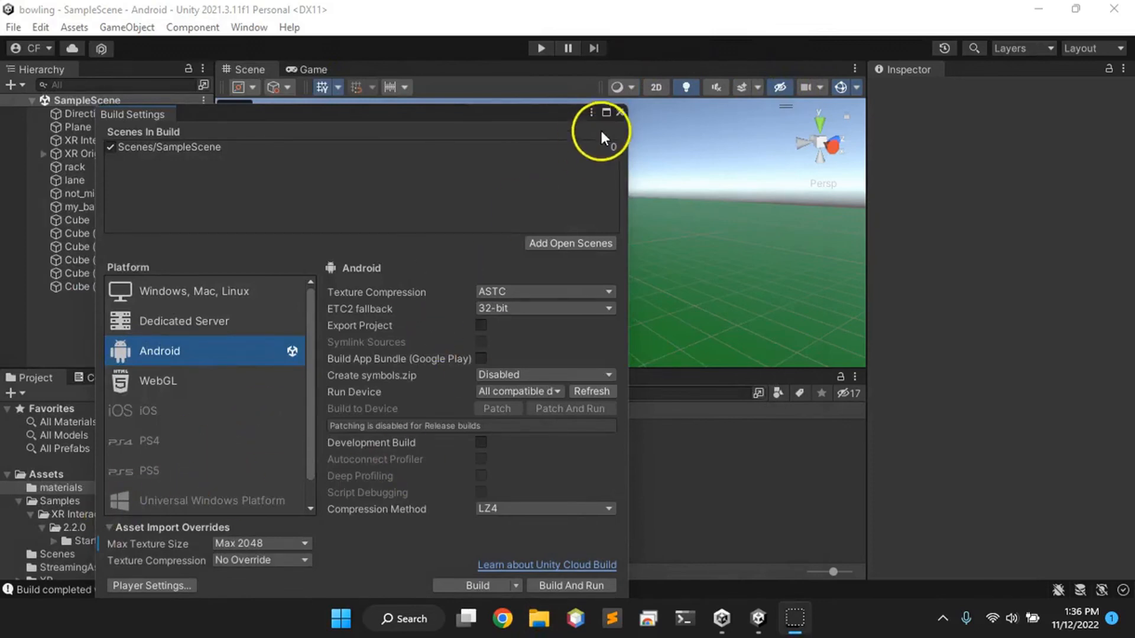
{"action": "left_click", "coordinate": [619, 113]}
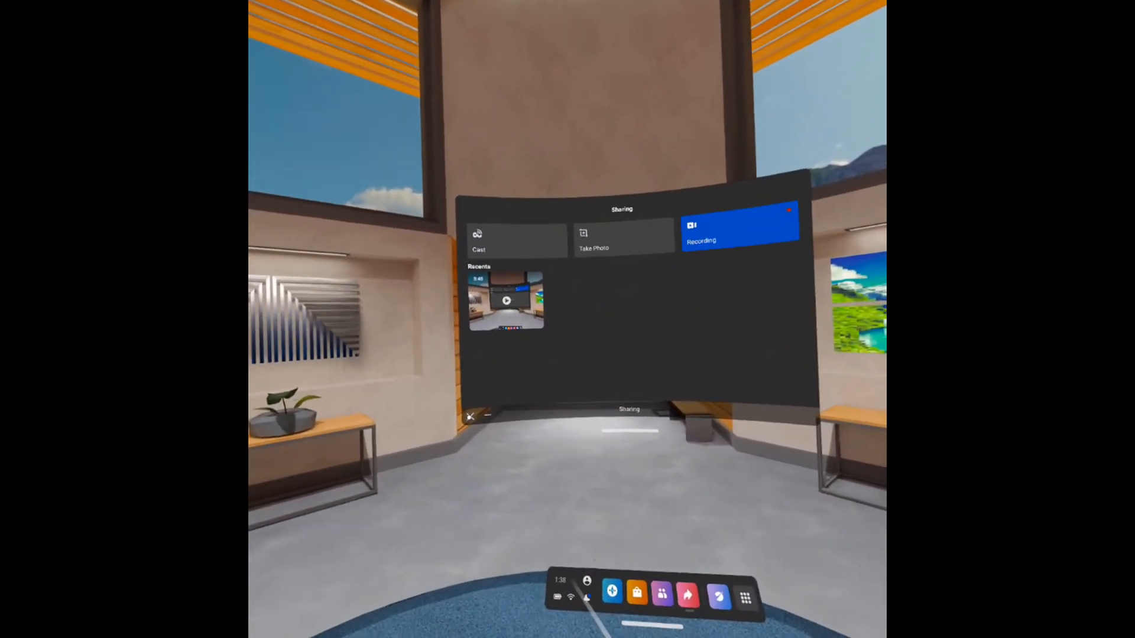
On the headset, open Cx File Explorer from the Unknown Sources apps and install bowling.apk from the DCIM folder.
{"action": "left_click", "coordinate": [468, 416]}
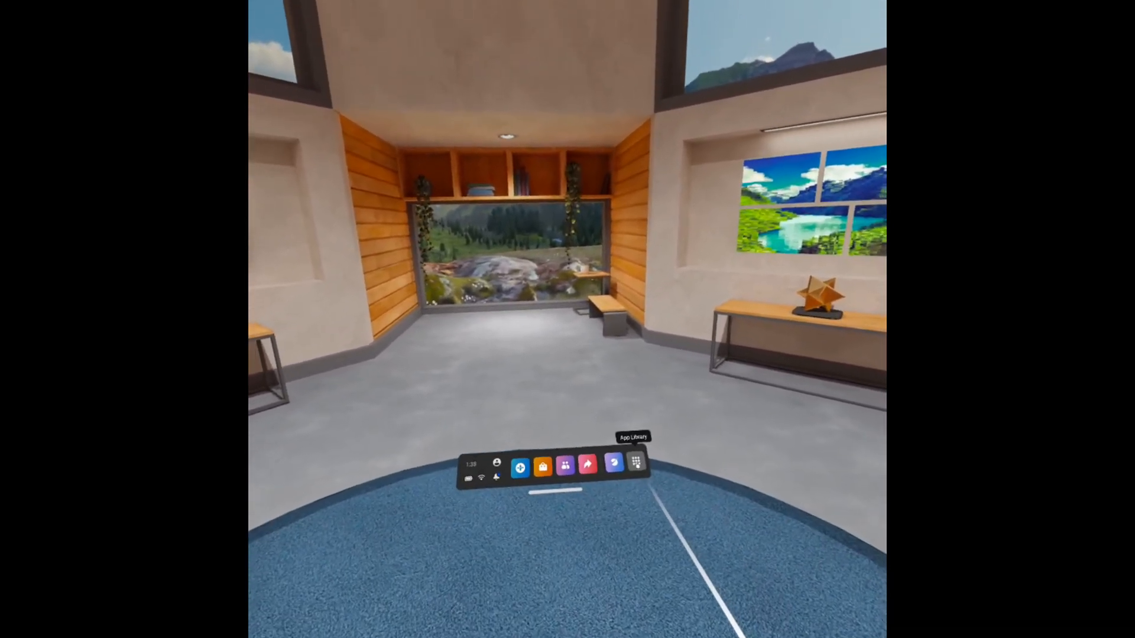
{"action": "left_click", "coordinate": [636, 462]}
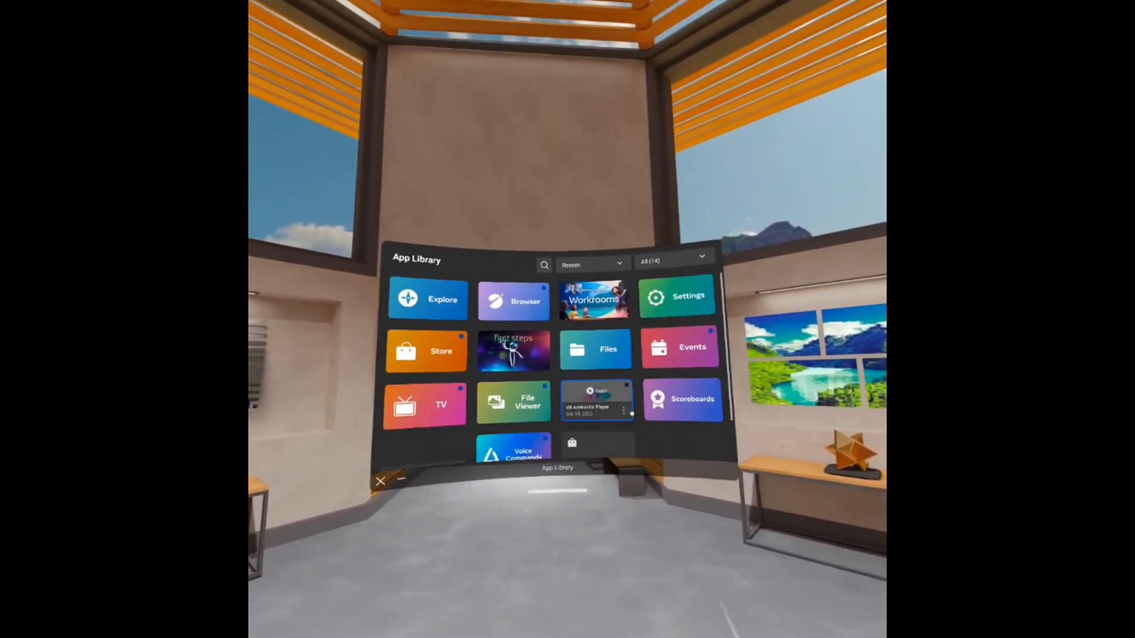
{"action": "left_click", "coordinate": [644, 268]}
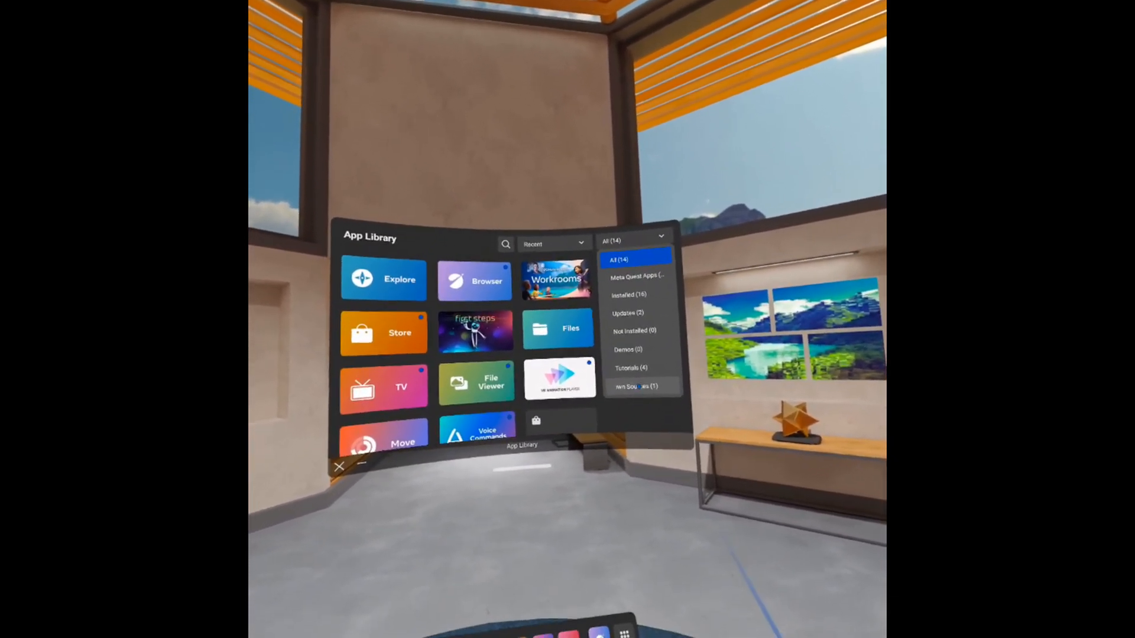
{"action": "left_click", "coordinate": [639, 386]}
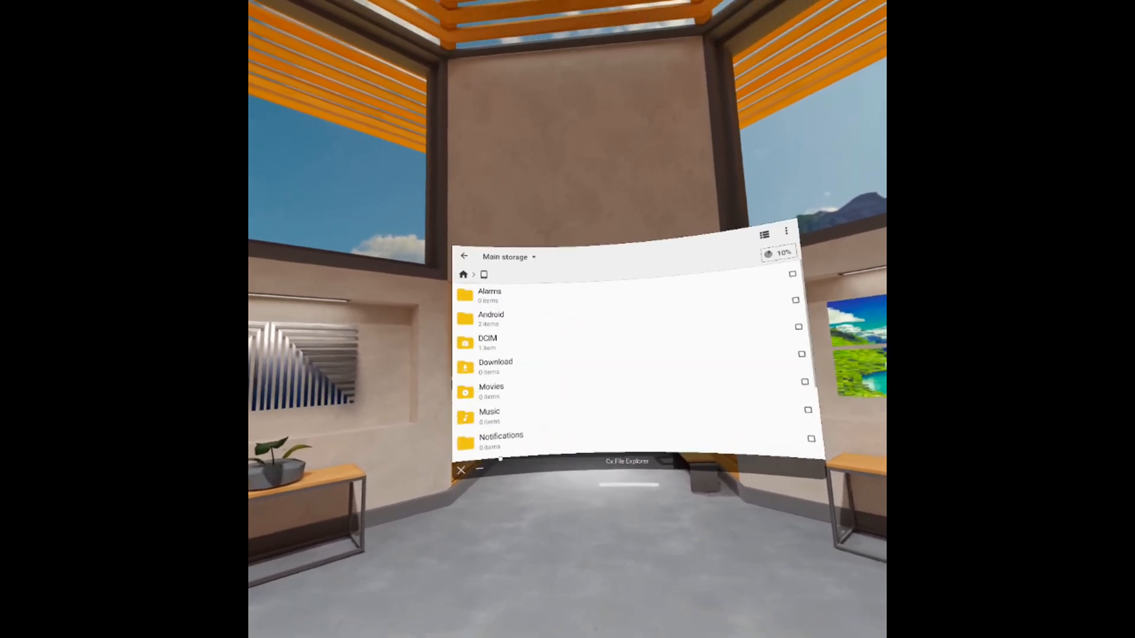
{"action": "left_click", "coordinate": [509, 353]}
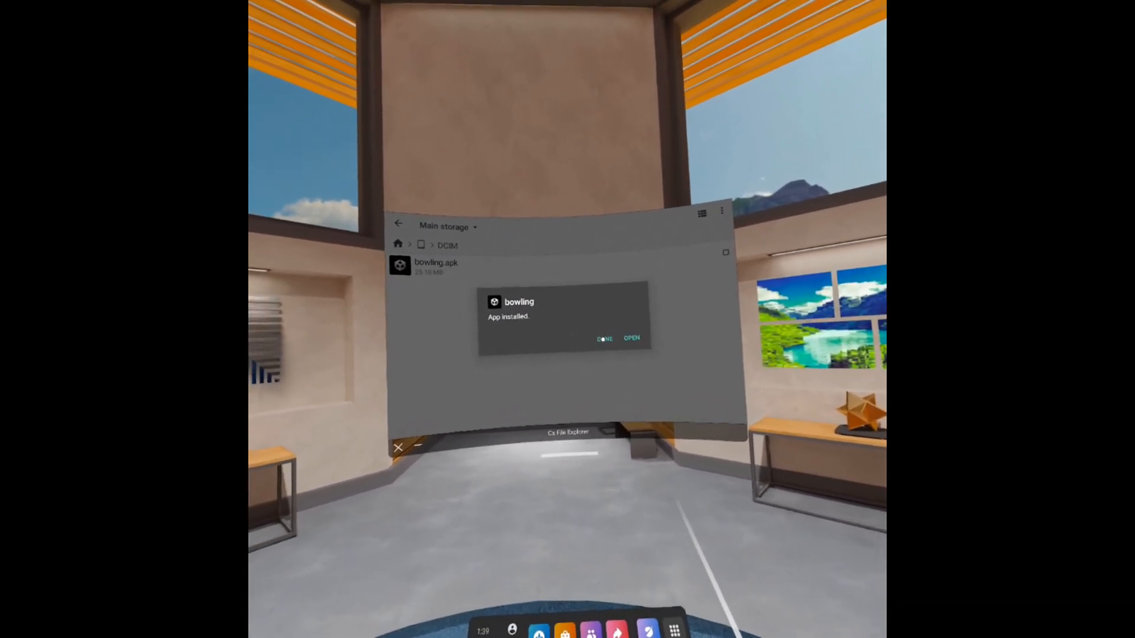
{"action": "left_click", "coordinate": [601, 333]}
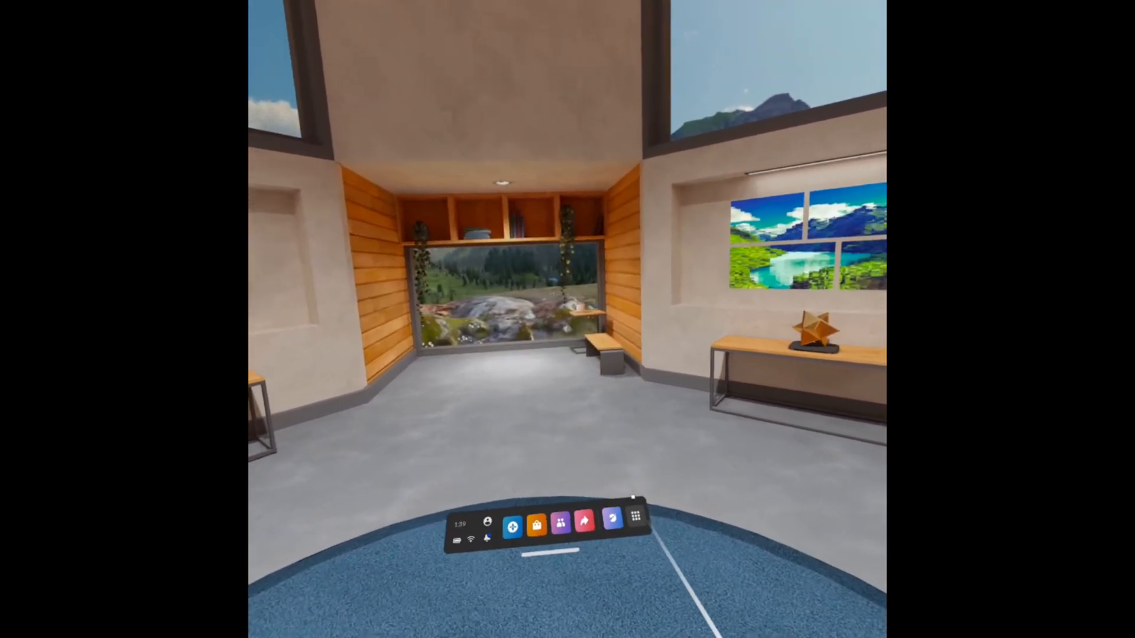
Filter the App Library to Unknown Sources, launch the installed bowling app to try it in VR, and quit it.
{"action": "left_click", "coordinate": [635, 515]}
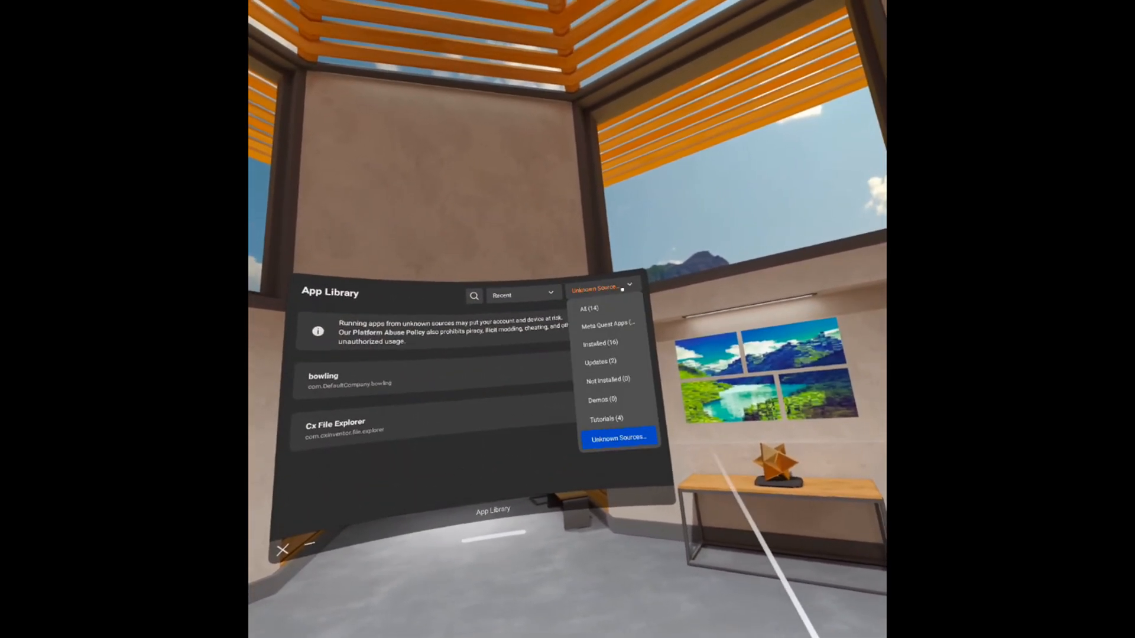
{"action": "left_click", "coordinate": [596, 305]}
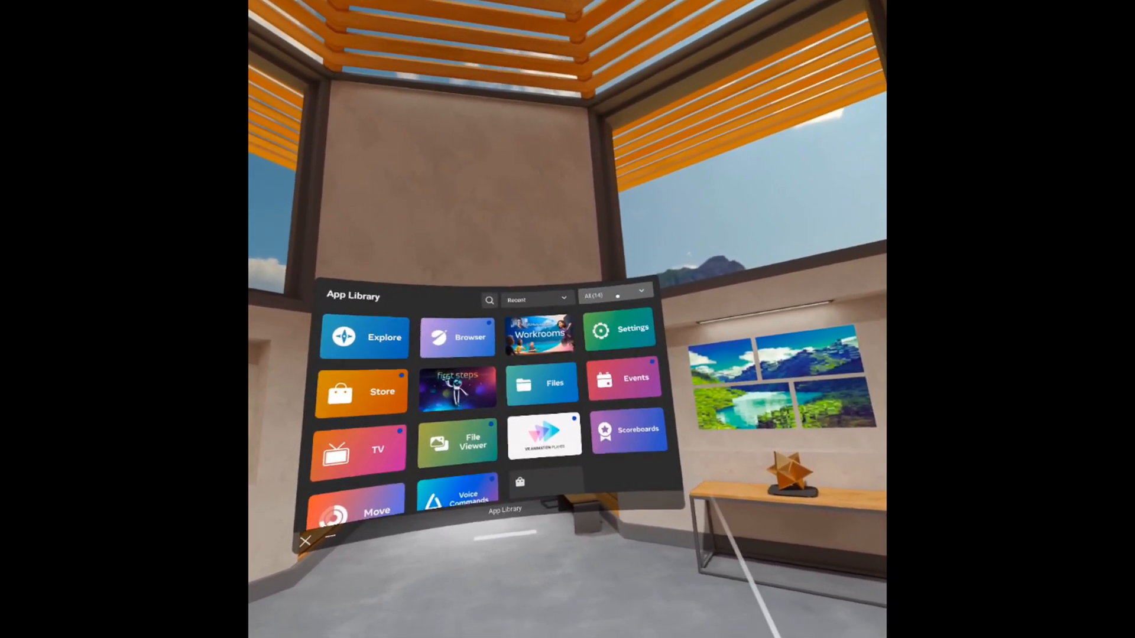
{"action": "left_click", "coordinate": [620, 299]}
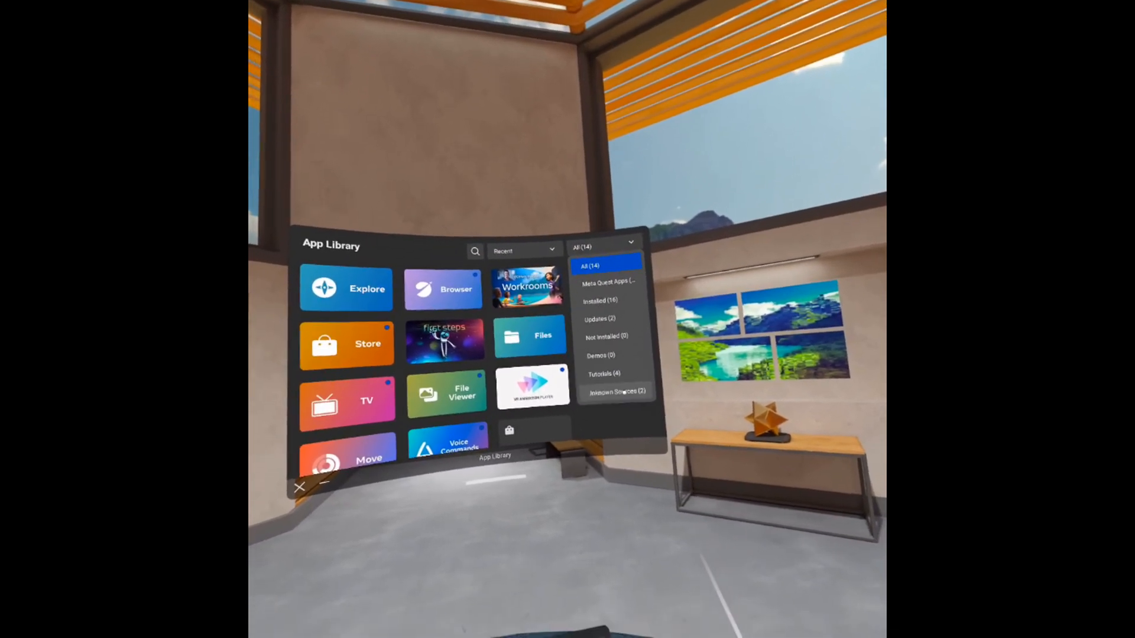
{"action": "left_click", "coordinate": [615, 404]}
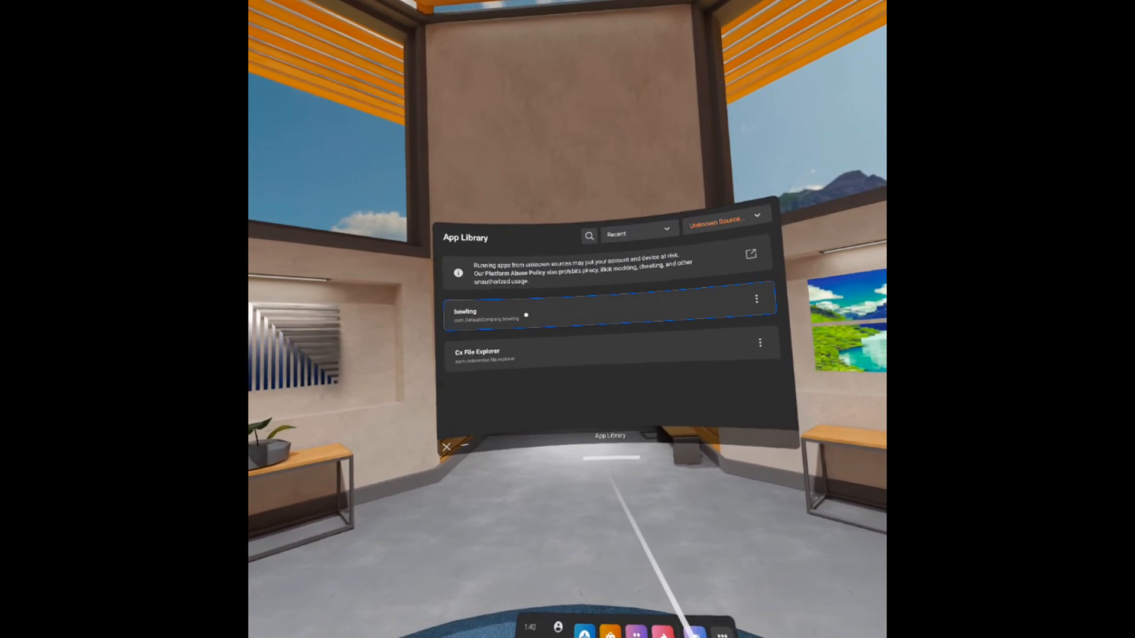
{"action": "left_click", "coordinate": [526, 315]}
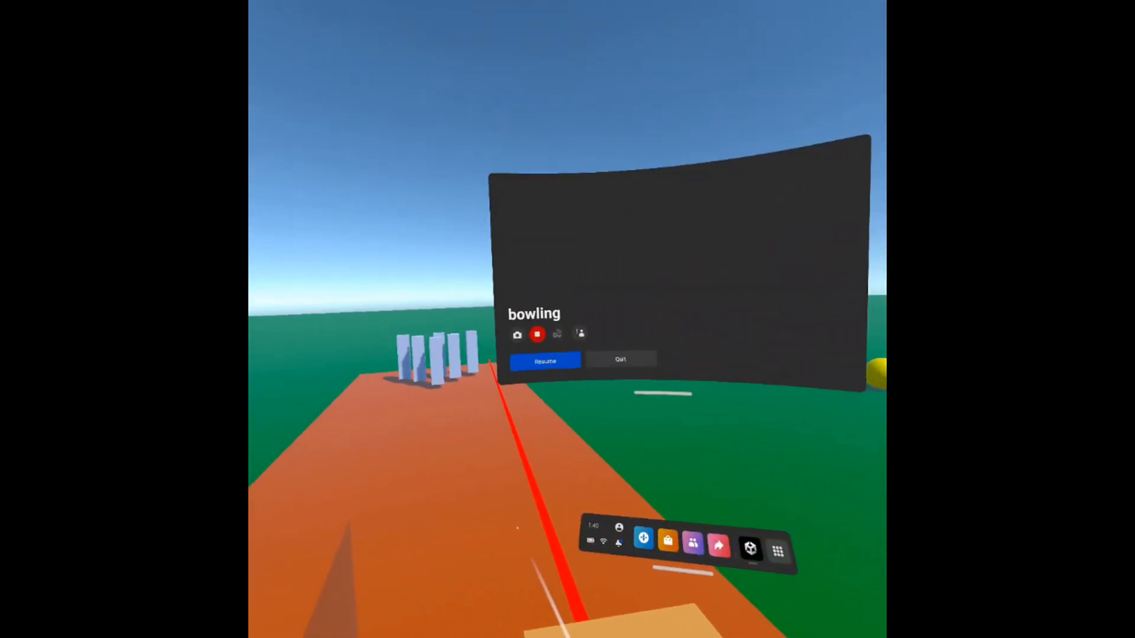
{"action": "left_click", "coordinate": [620, 359]}
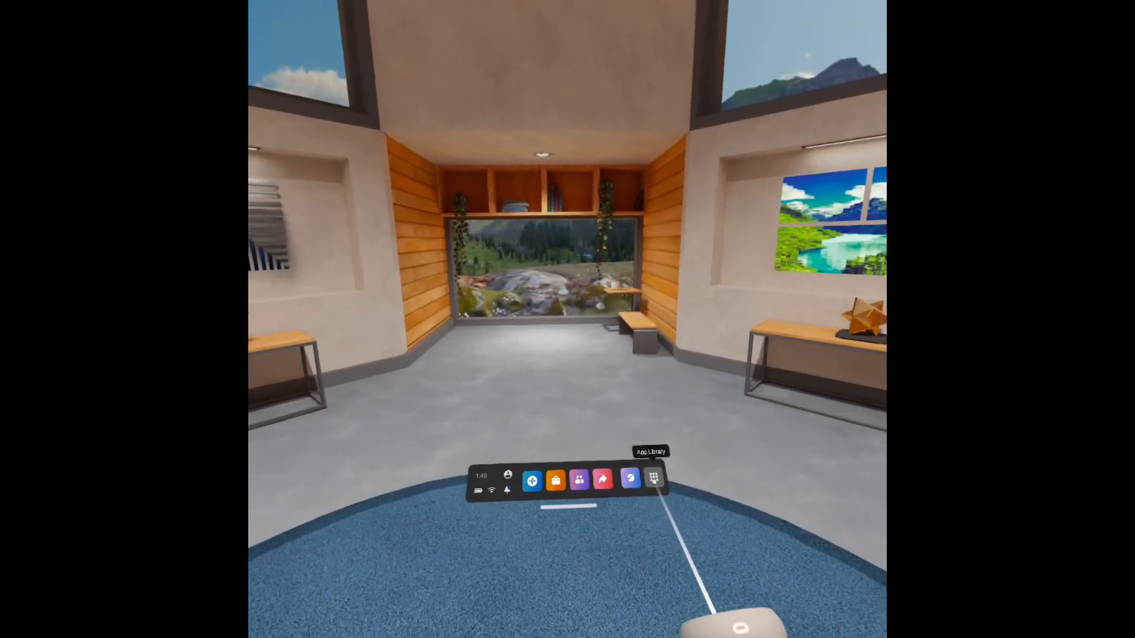
Relaunch bowling from the Unknown Sources apps for a second test of the lane and balls, and quit it.
{"action": "left_click", "coordinate": [653, 478]}
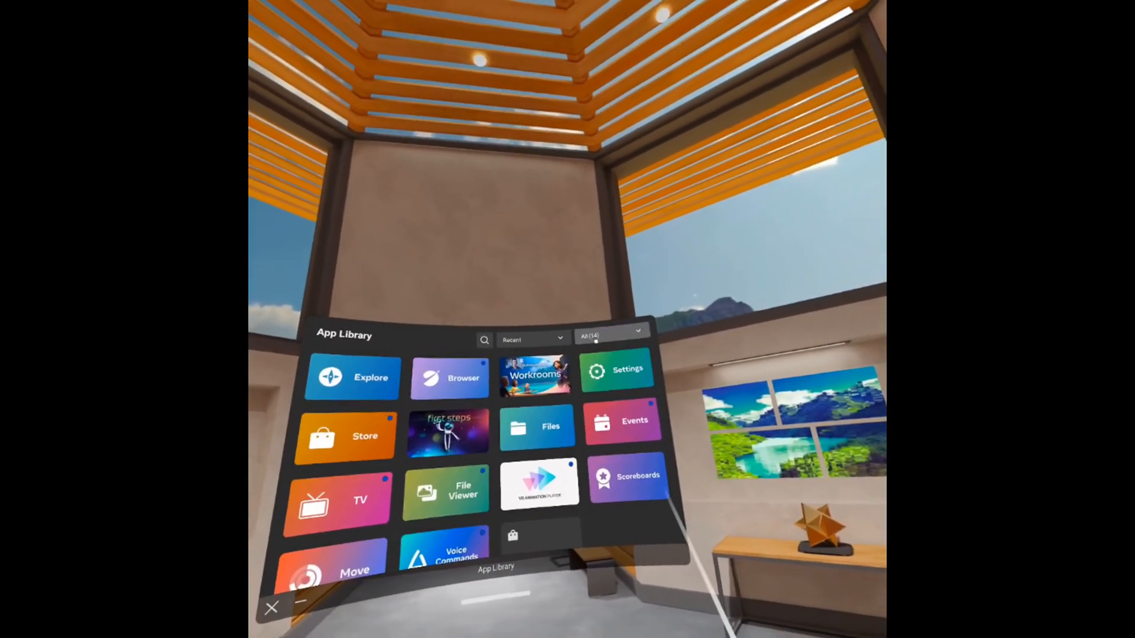
{"action": "left_click", "coordinate": [595, 341]}
{"action": "left_click", "coordinate": [614, 407]}
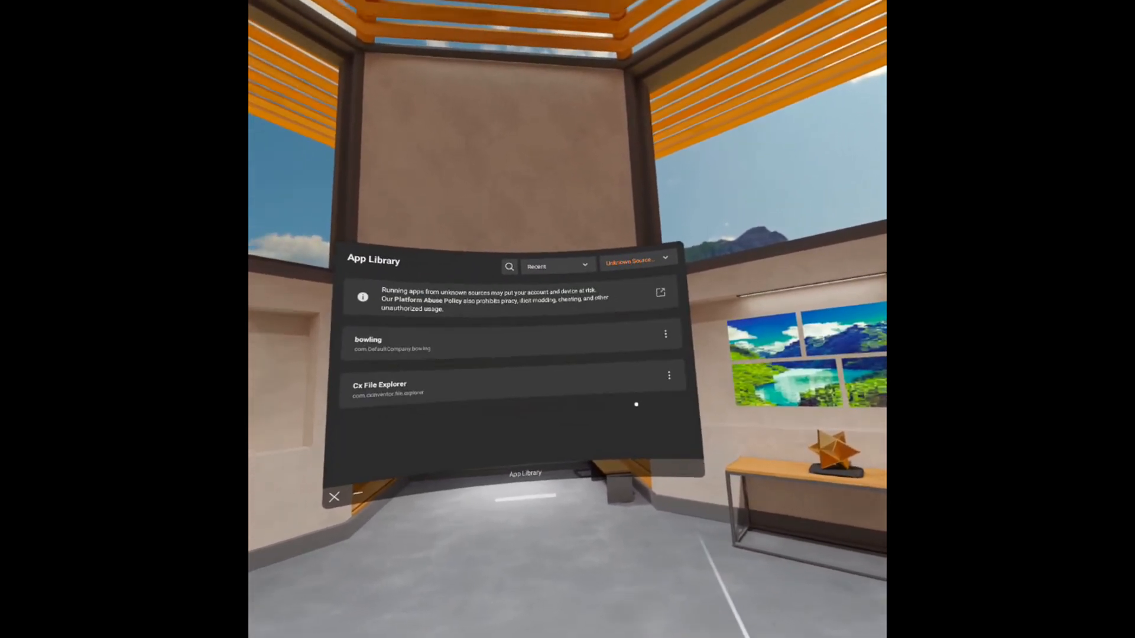
{"action": "left_click", "coordinate": [496, 385]}
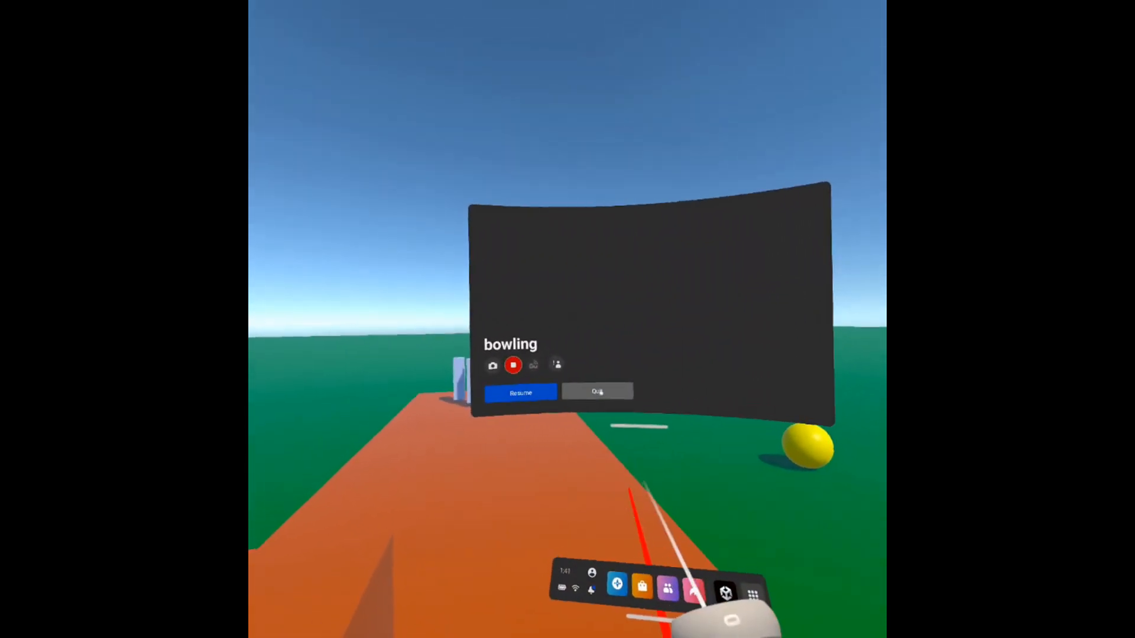
{"action": "left_click", "coordinate": [599, 391]}
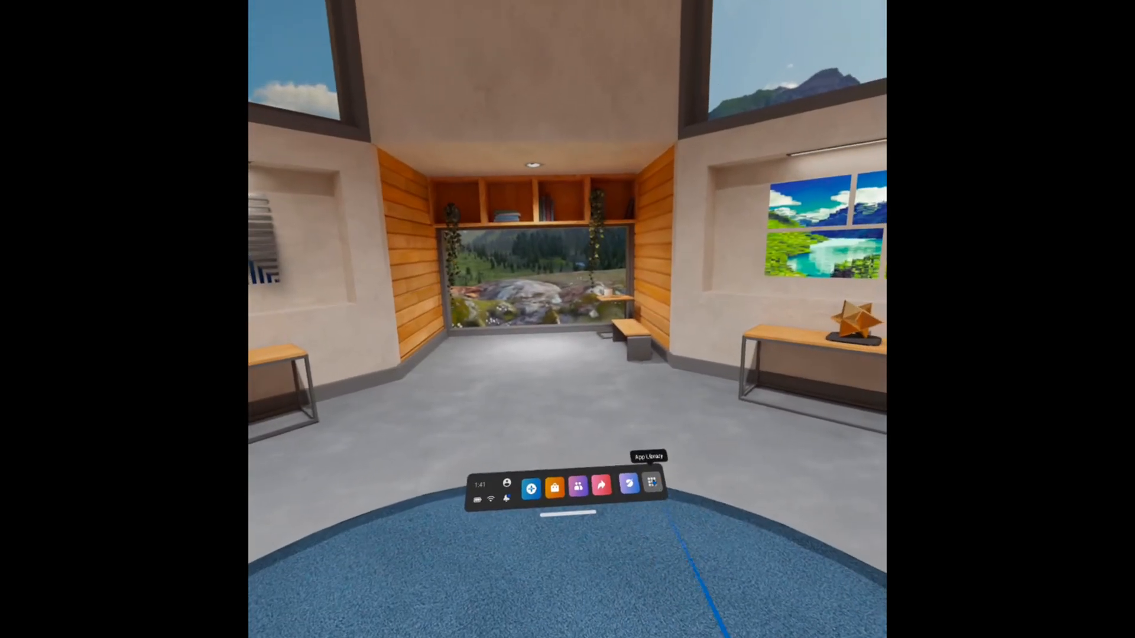
Run the bowling app a third time from the Unknown Sources apps to test the scene, and quit it.
{"action": "left_click", "coordinate": [675, 549]}
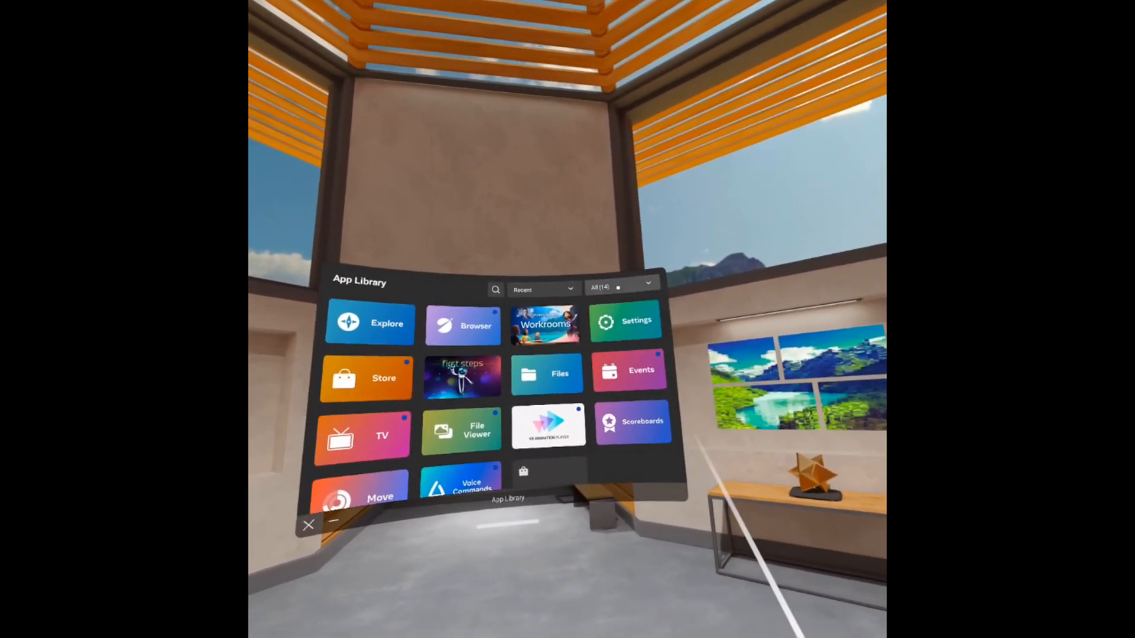
{"action": "left_click", "coordinate": [615, 262]}
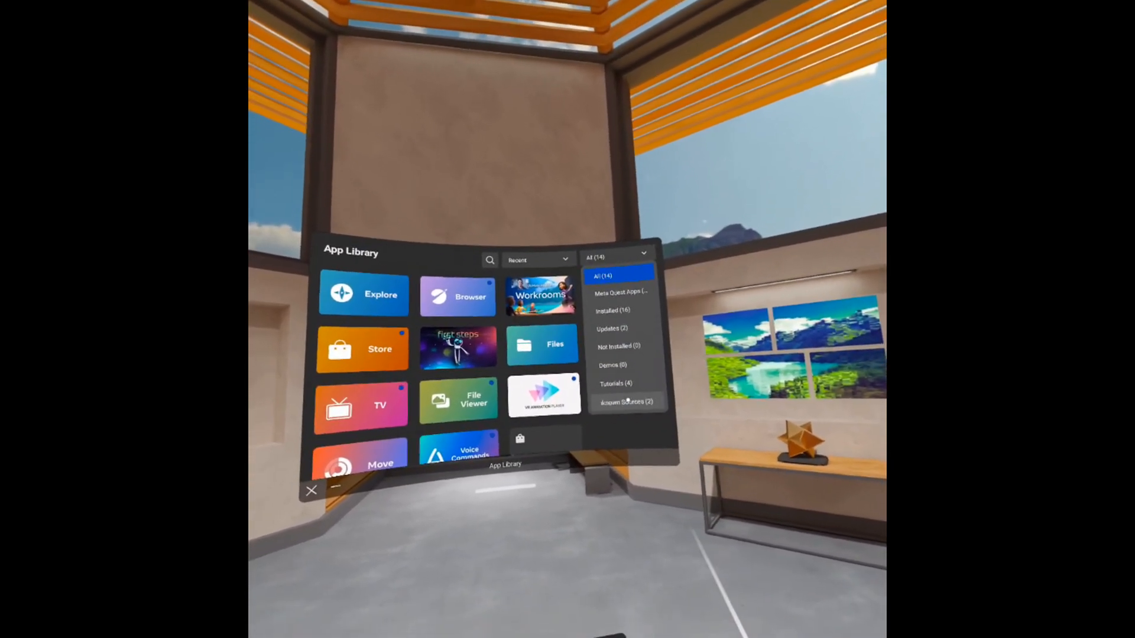
{"action": "left_click", "coordinate": [625, 405]}
{"action": "left_click", "coordinate": [561, 345]}
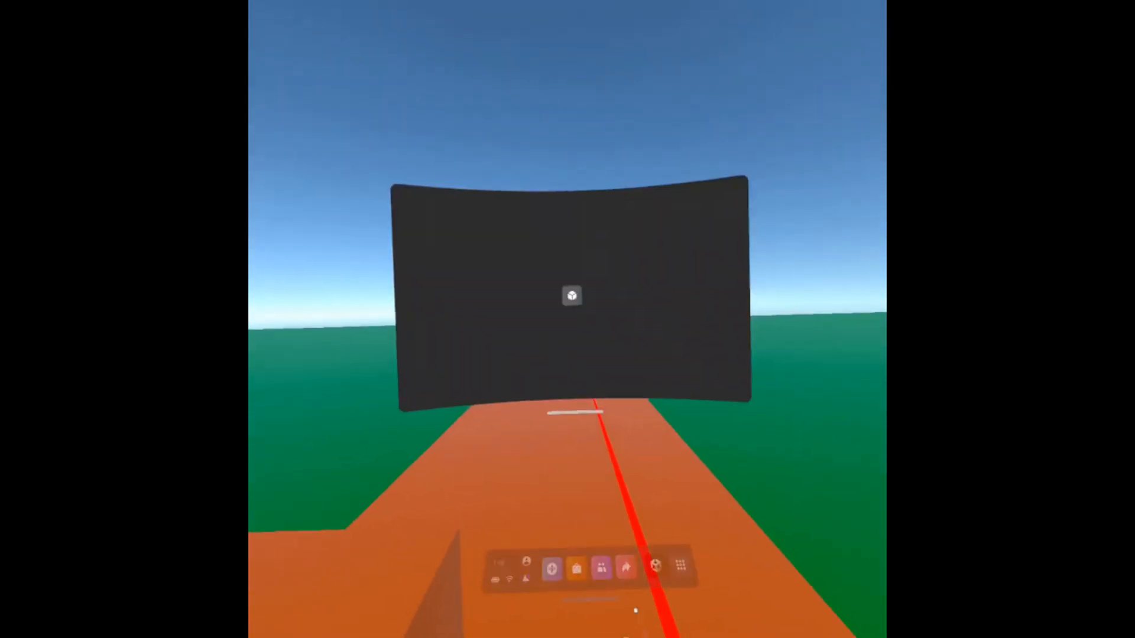
{"action": "left_click", "coordinate": [571, 392]}
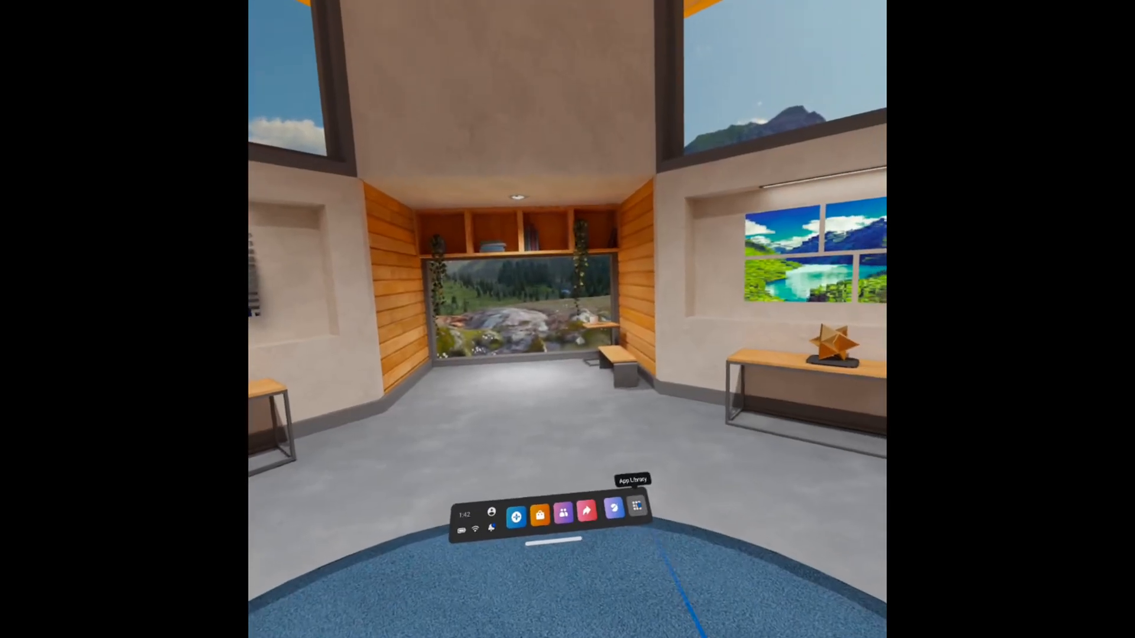
Launch bowling again from the Unknown Sources apps, resume the game once from its pause screen, and quit it.
{"action": "left_click", "coordinate": [640, 504]}
{"action": "left_click", "coordinate": [618, 321]}
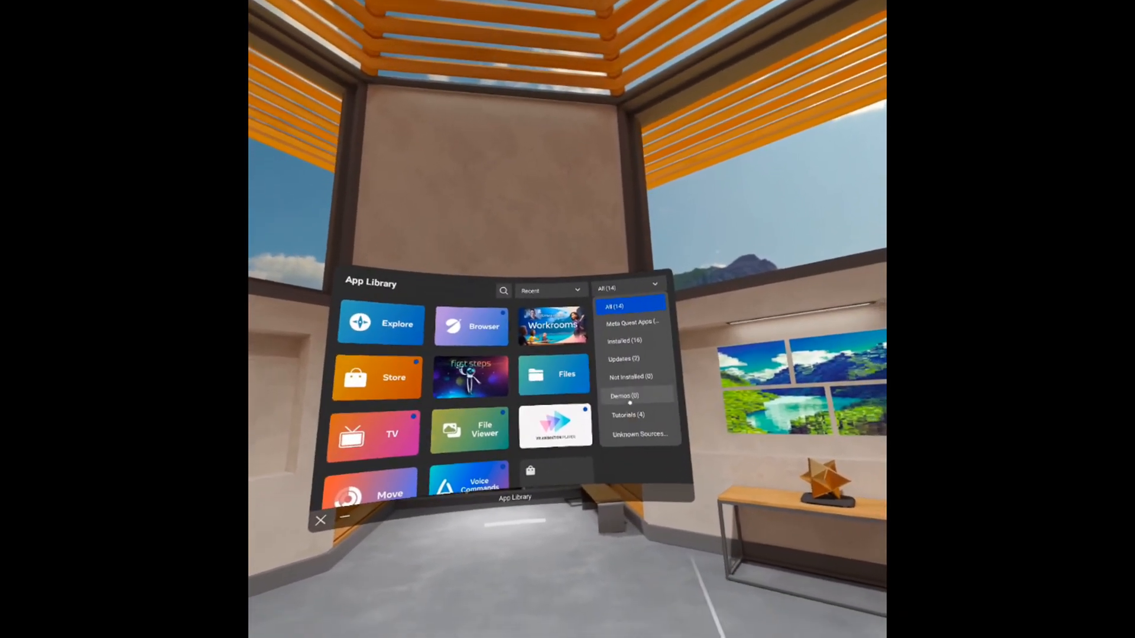
{"action": "left_click", "coordinate": [626, 421]}
{"action": "left_click", "coordinate": [533, 366]}
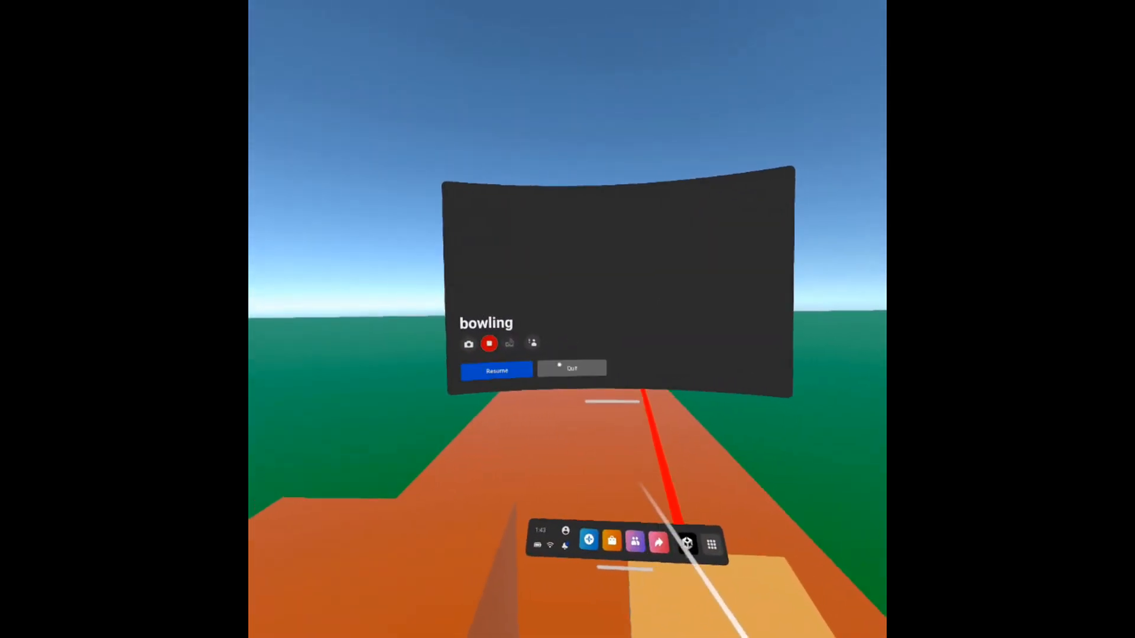
{"action": "left_click", "coordinate": [495, 373]}
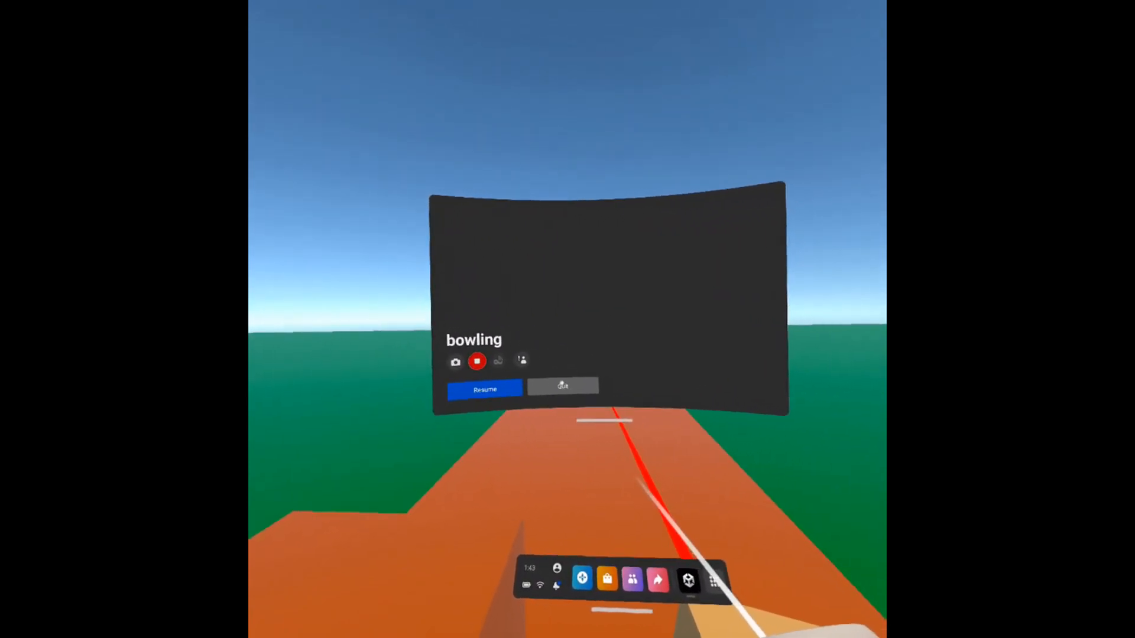
{"action": "left_click", "coordinate": [562, 386]}
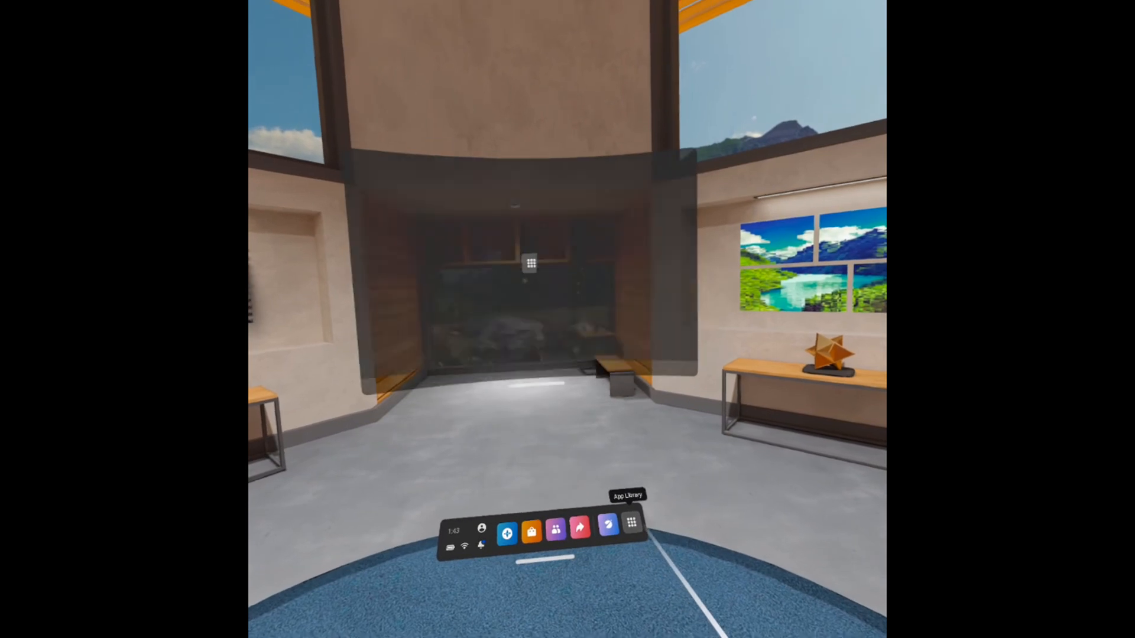
Start bowling once more from the Unknown Sources apps, check a ball rolled at the pins, and quit to the headset's home.
{"action": "left_click", "coordinate": [631, 523]}
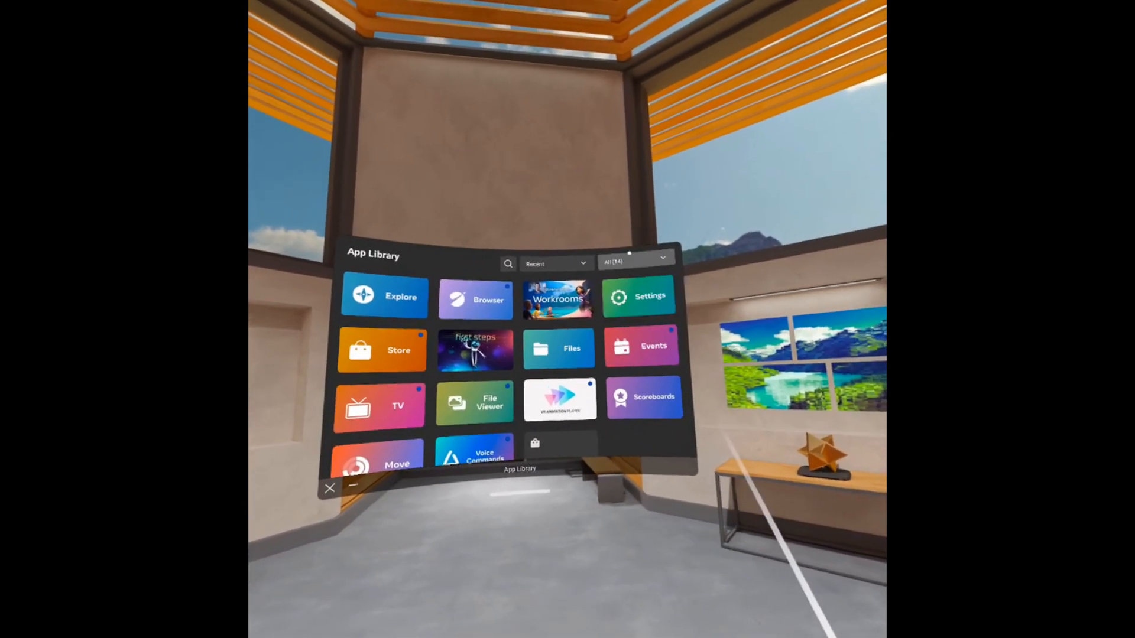
{"action": "left_click", "coordinate": [620, 238]}
{"action": "left_click", "coordinate": [633, 389]}
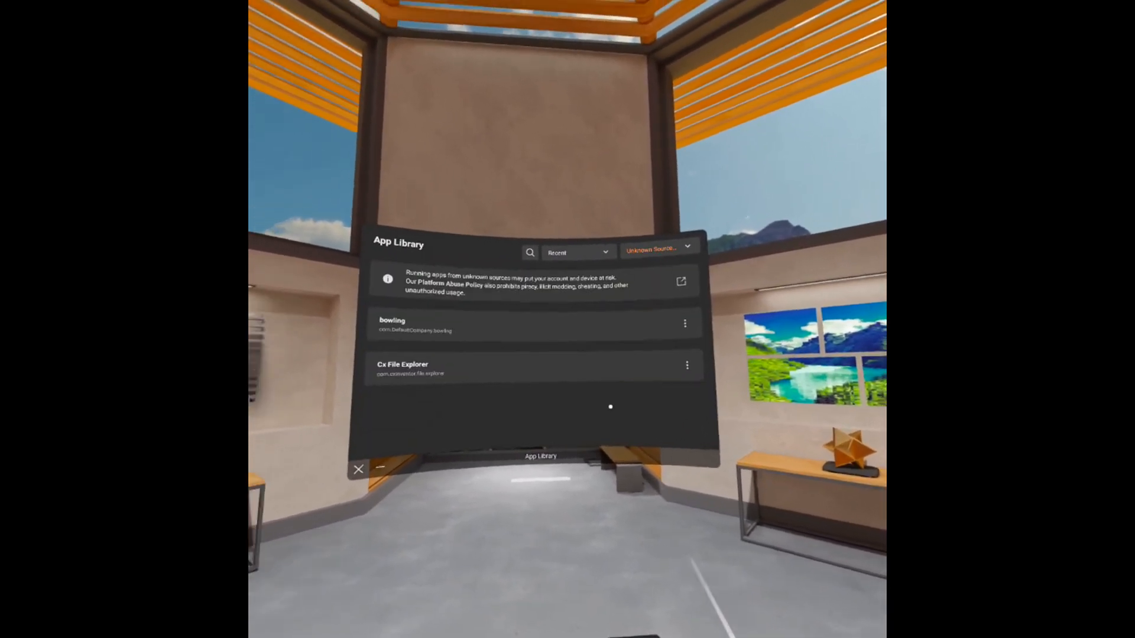
{"action": "left_click", "coordinate": [532, 344]}
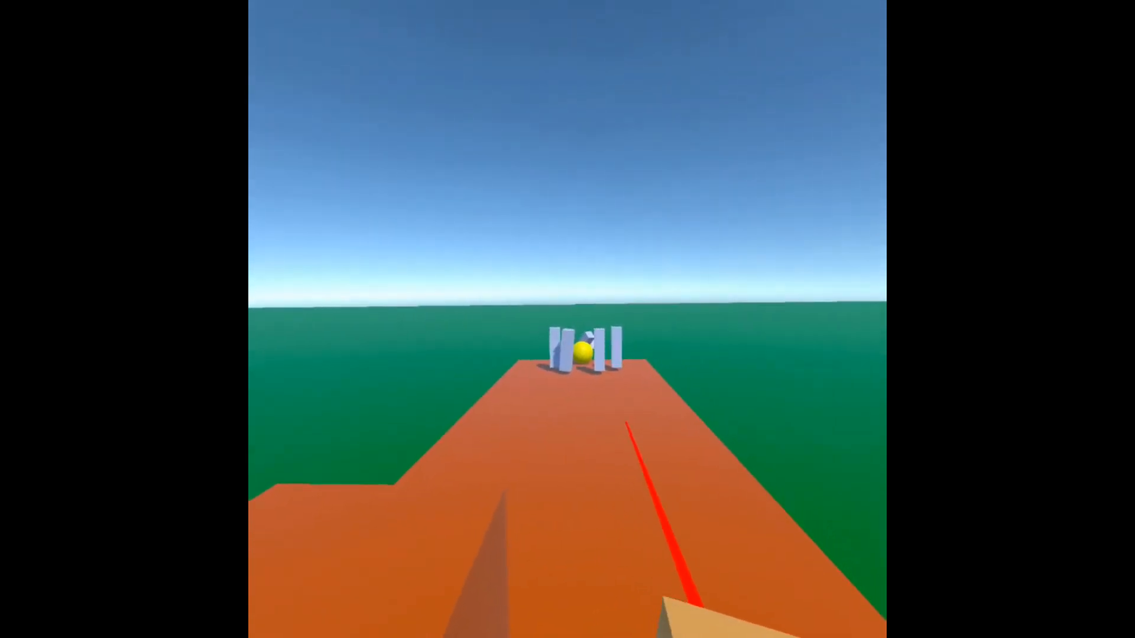
{"action": "left_click", "coordinate": [557, 370]}
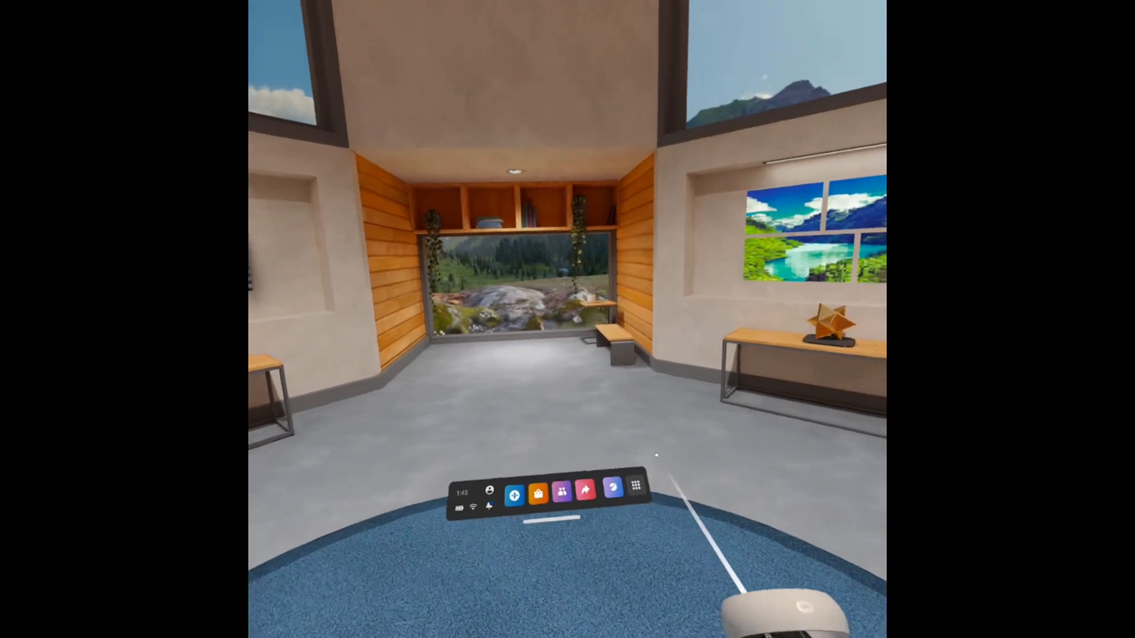
Uninstall the bowling app from the headset's Unknown Sources apps in the App Library and confirm the removal.
{"action": "left_click", "coordinate": [639, 479]}
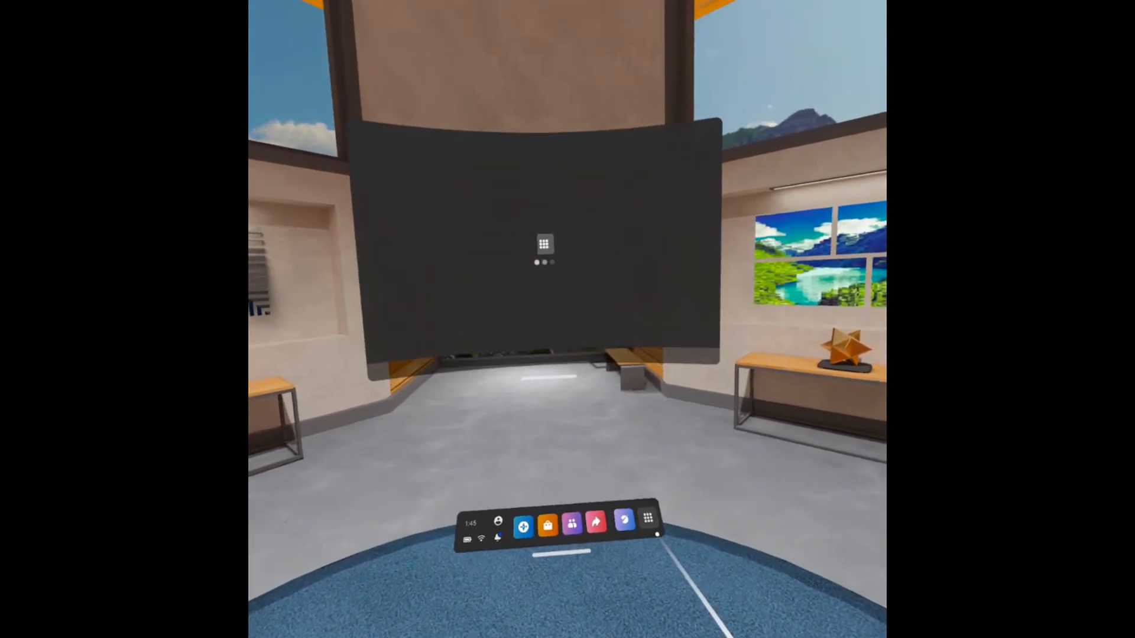
{"action": "left_click", "coordinate": [643, 312]}
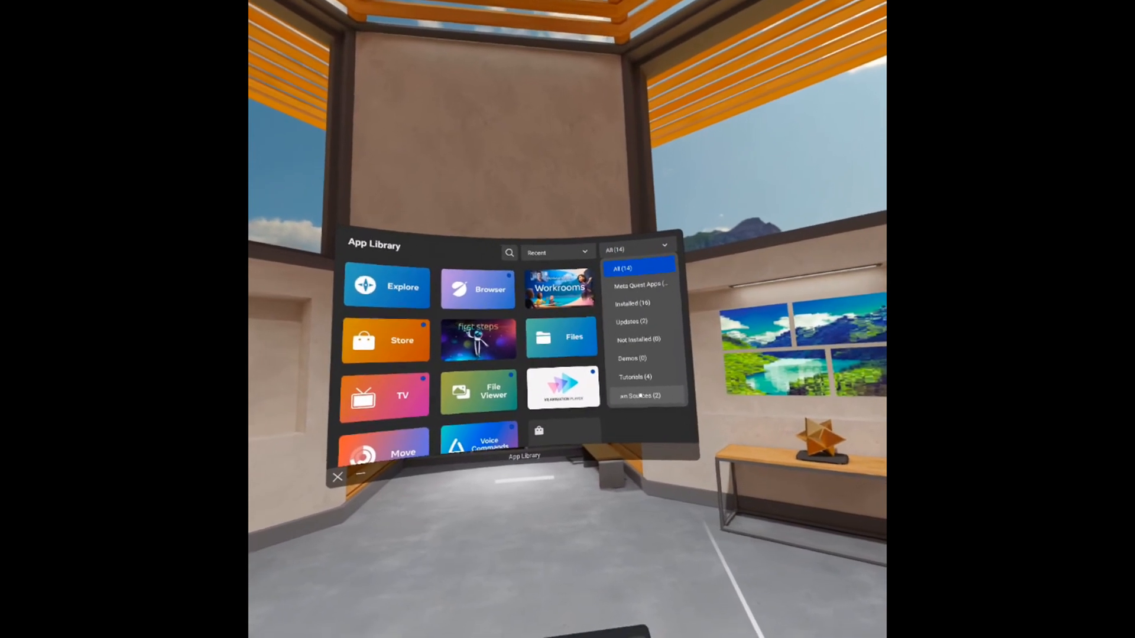
{"action": "left_click", "coordinate": [640, 395]}
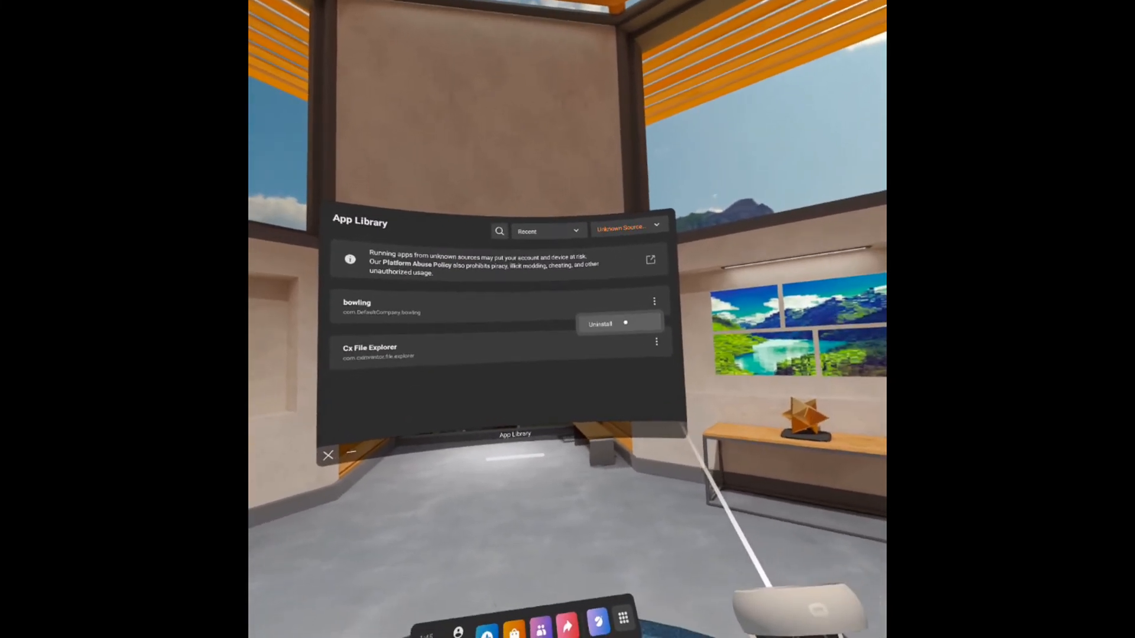
{"action": "left_click", "coordinate": [625, 322]}
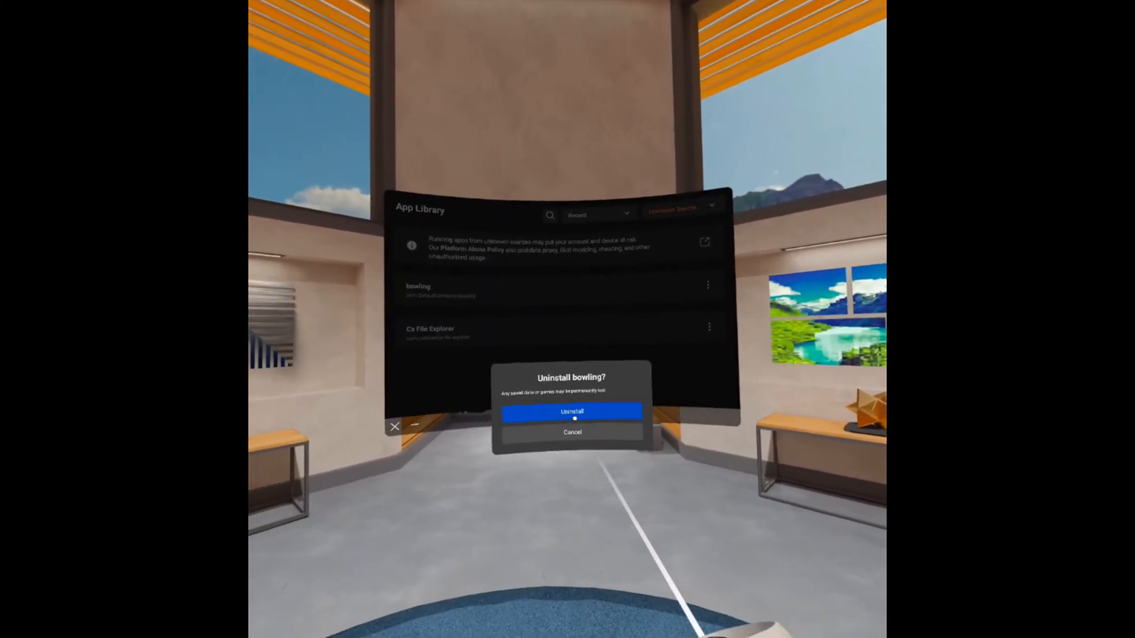
{"action": "left_click", "coordinate": [570, 417]}
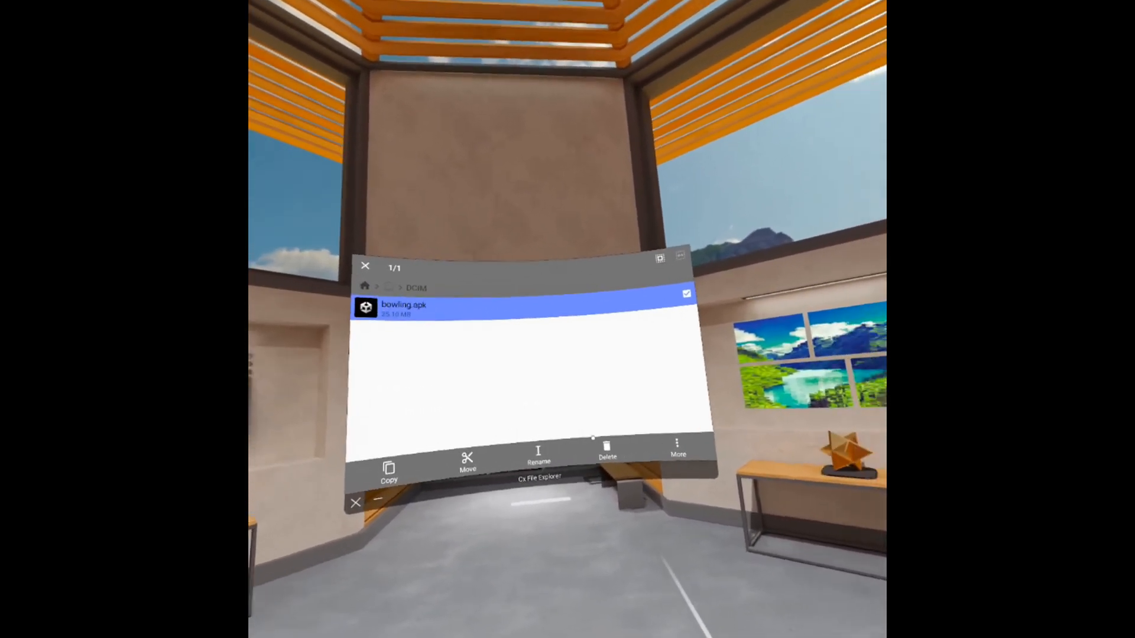
Delete bowling.apk from the DCIM folder in Cx File Explorer, and open the headset's Sharing app.
{"action": "left_click", "coordinate": [605, 422]}
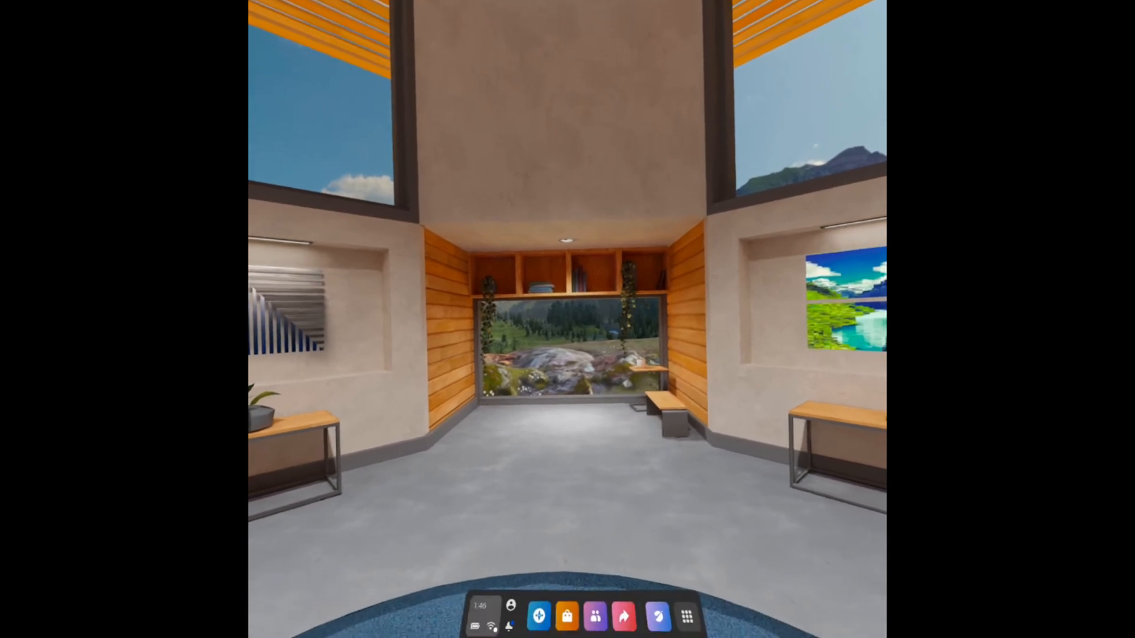
{"action": "left_click", "coordinate": [604, 545]}
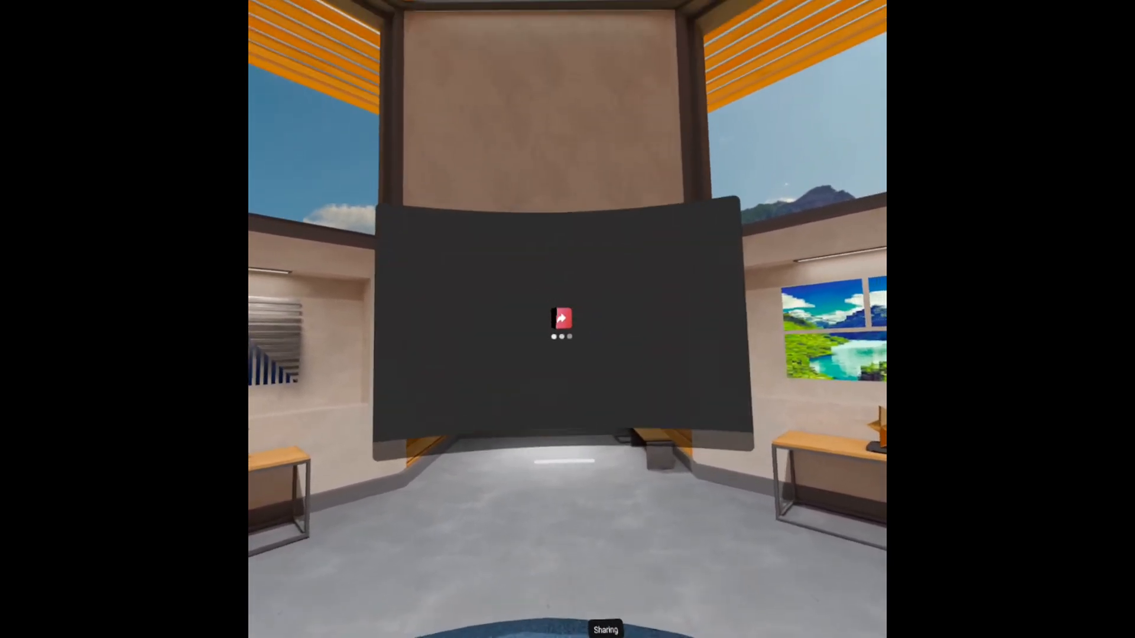